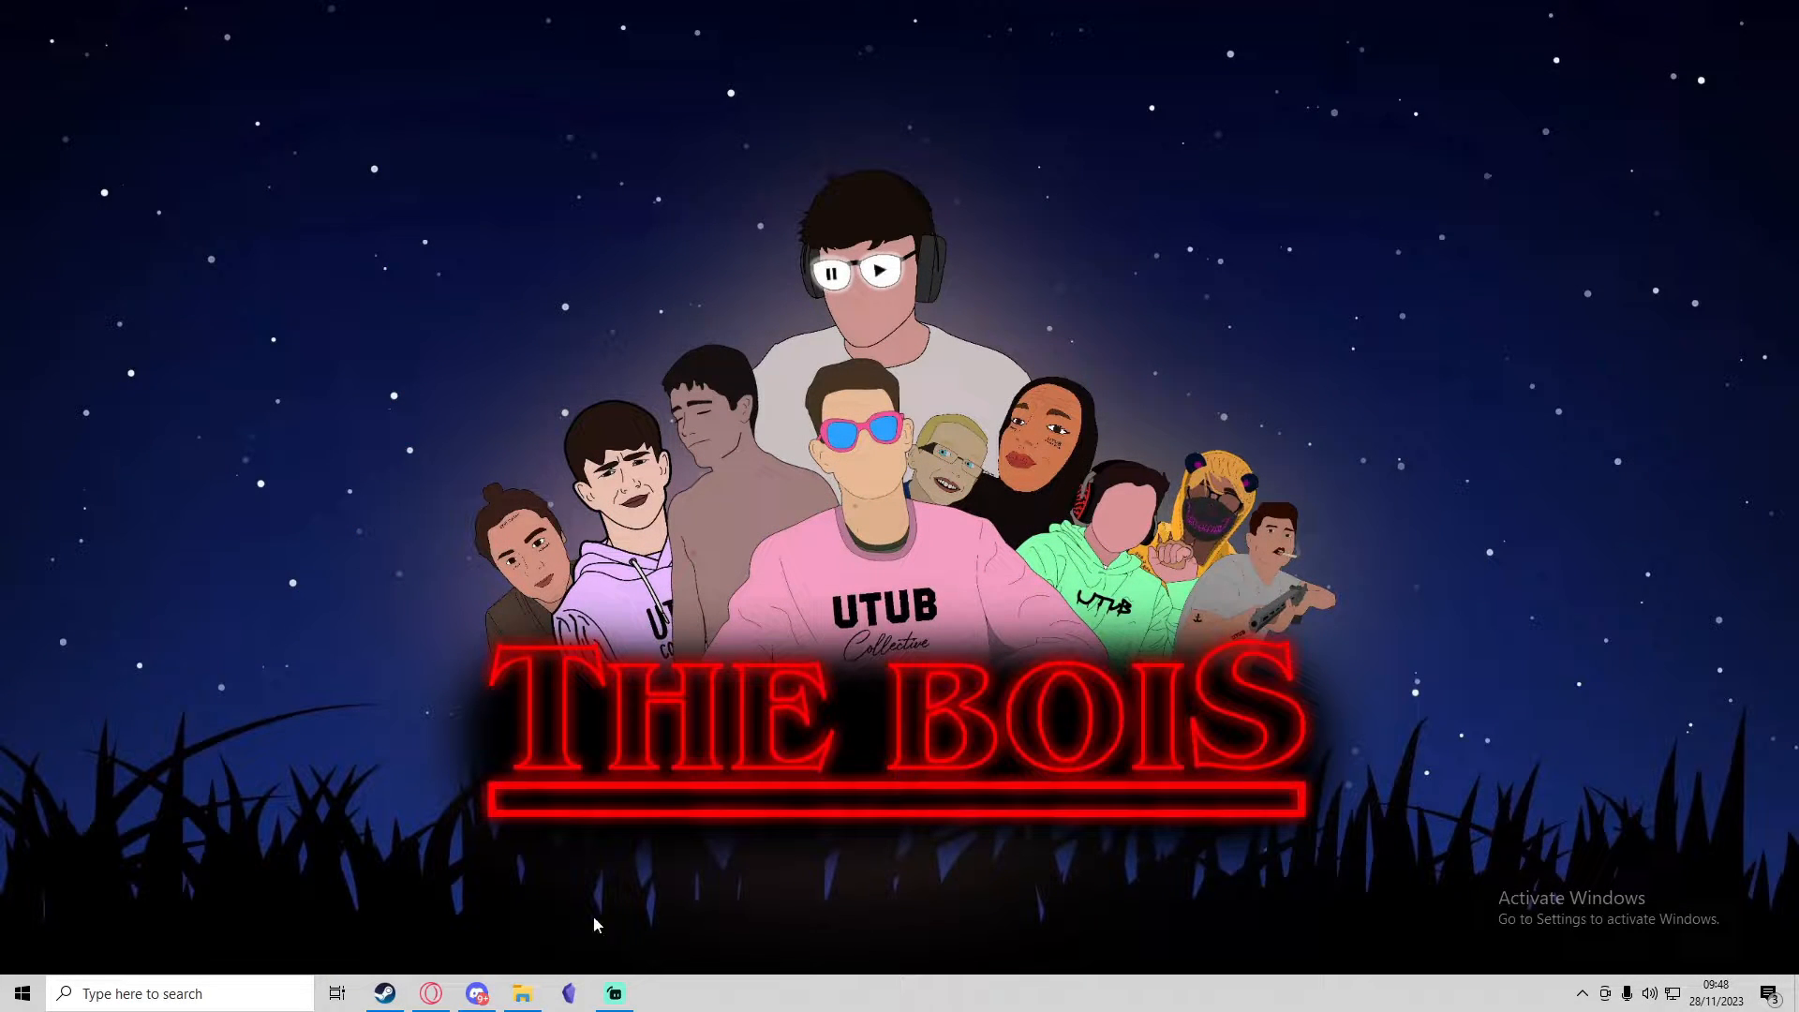
Step: Open zap-hosting.com/alfa in the Opera browser and show it full screen
click(431, 994)
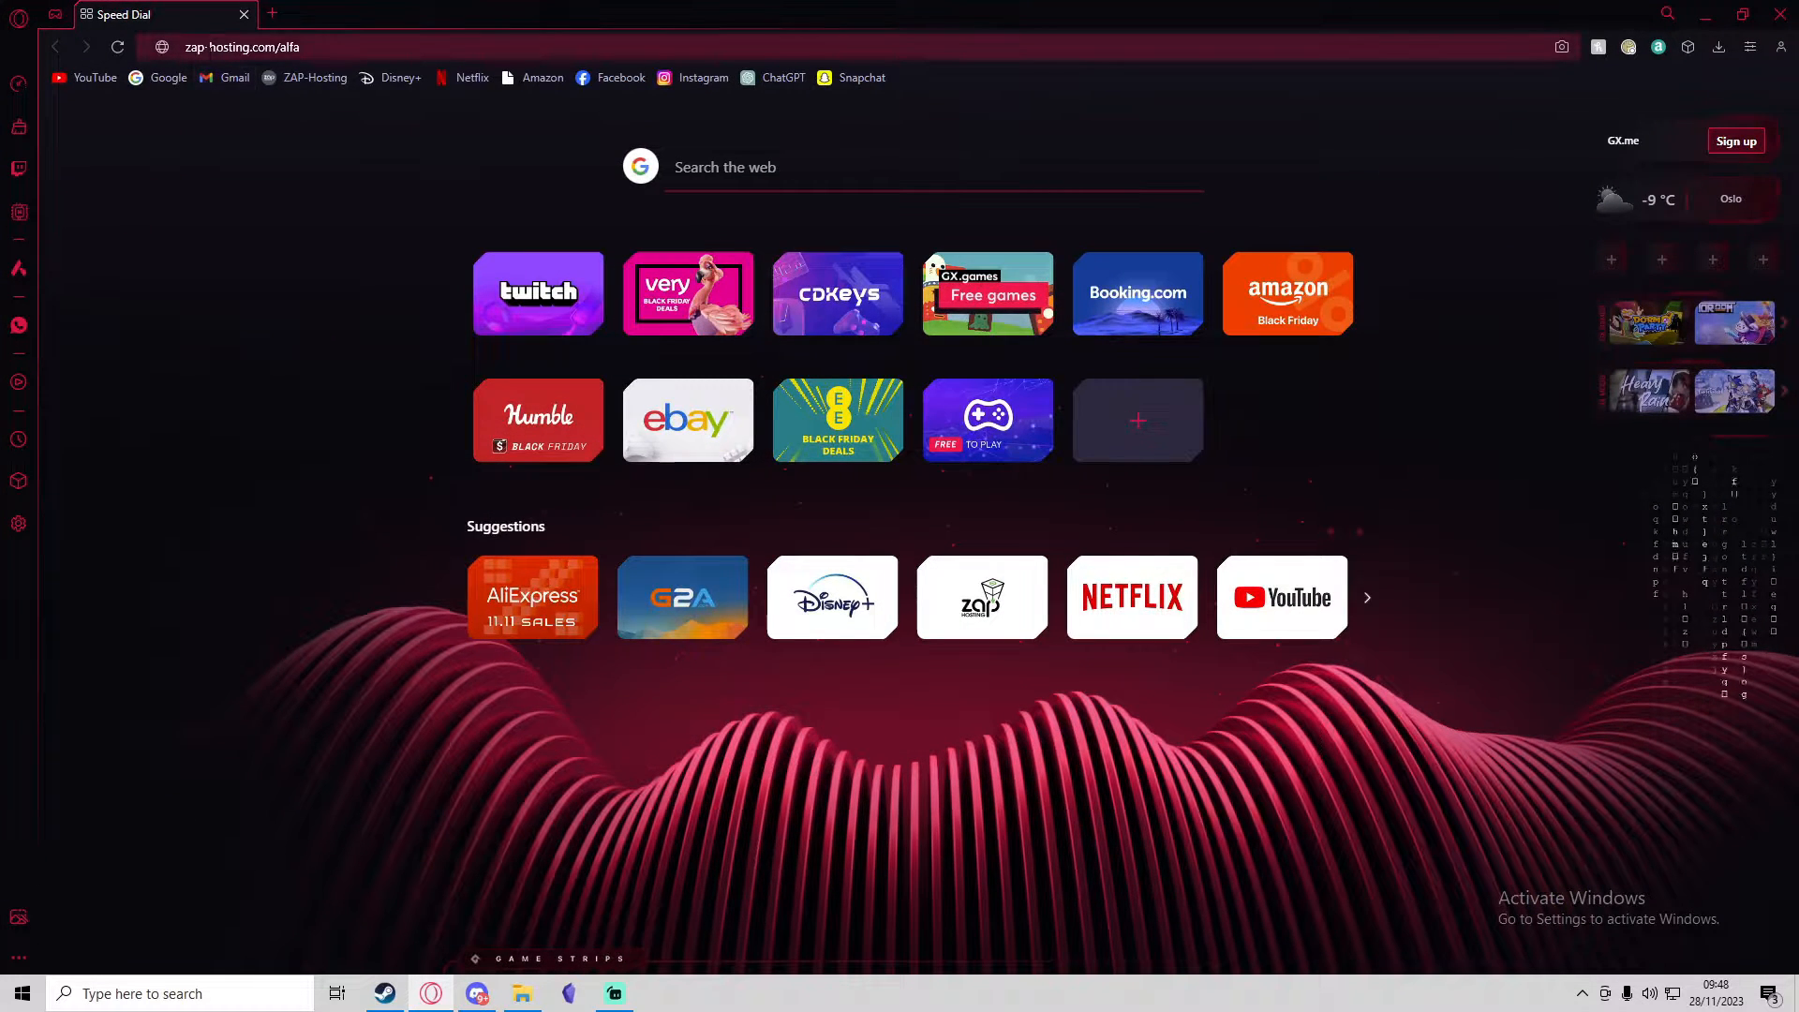
key(Return)
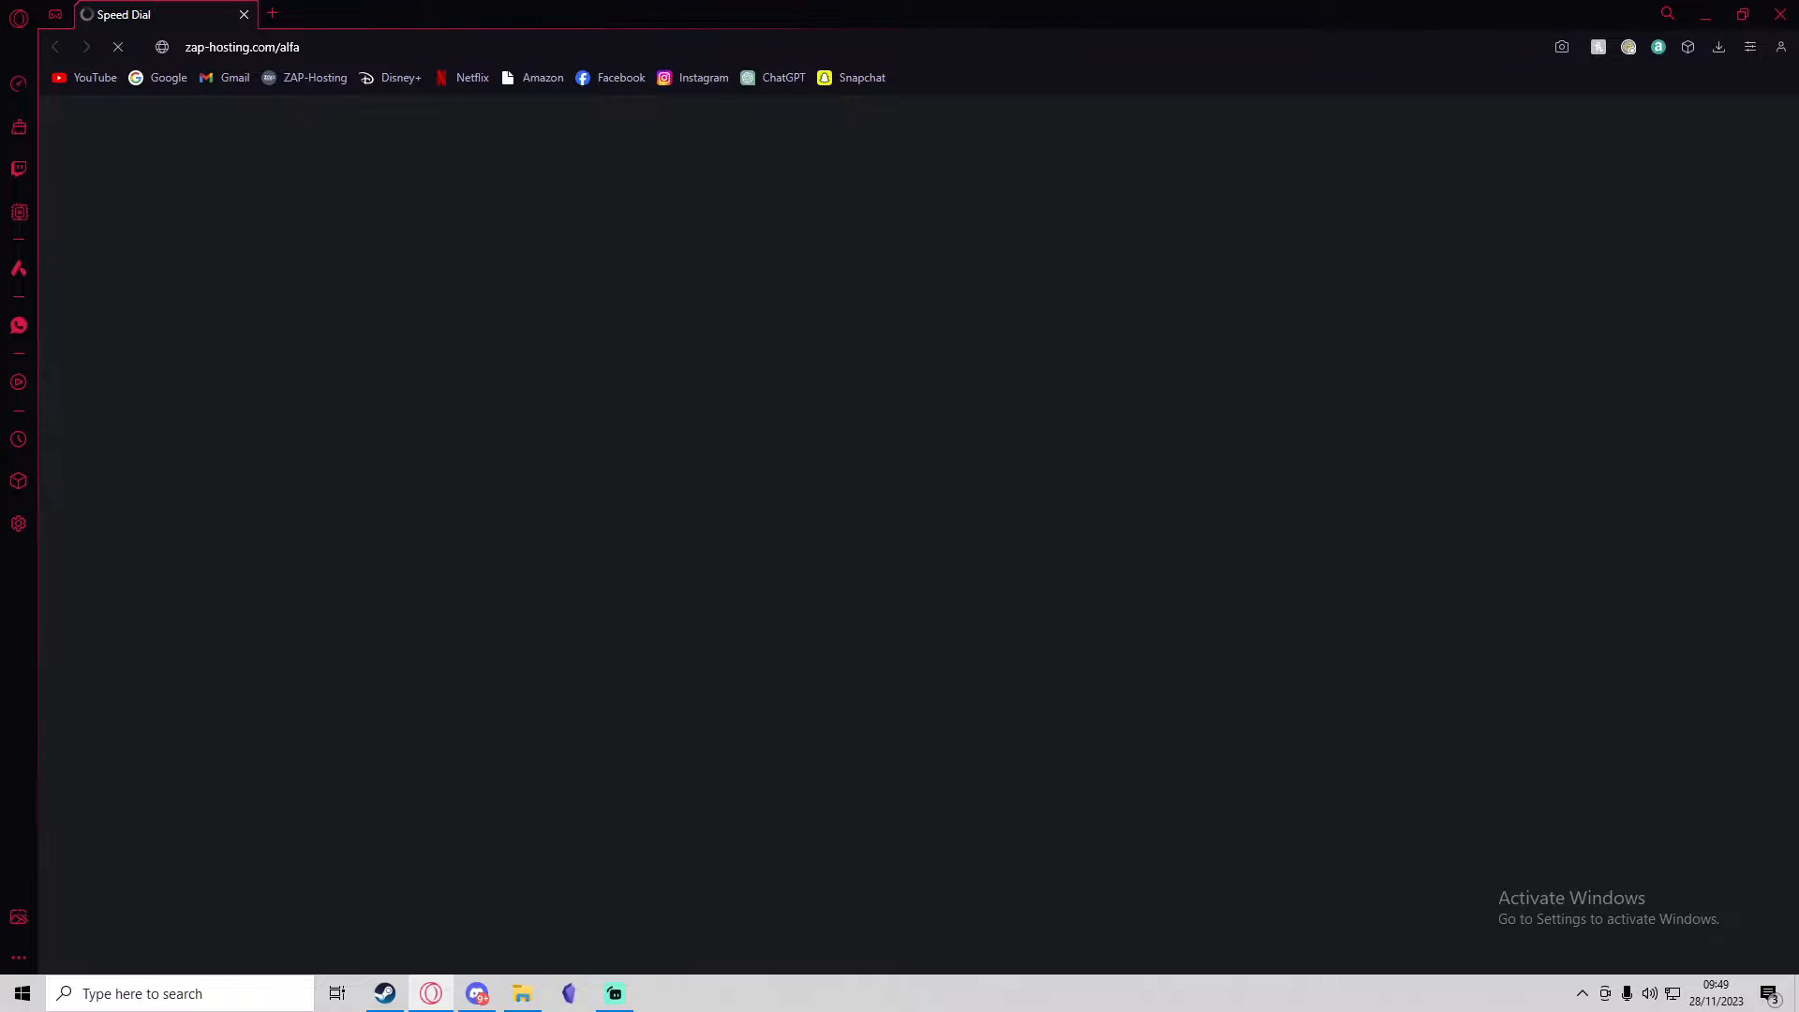
key(F11)
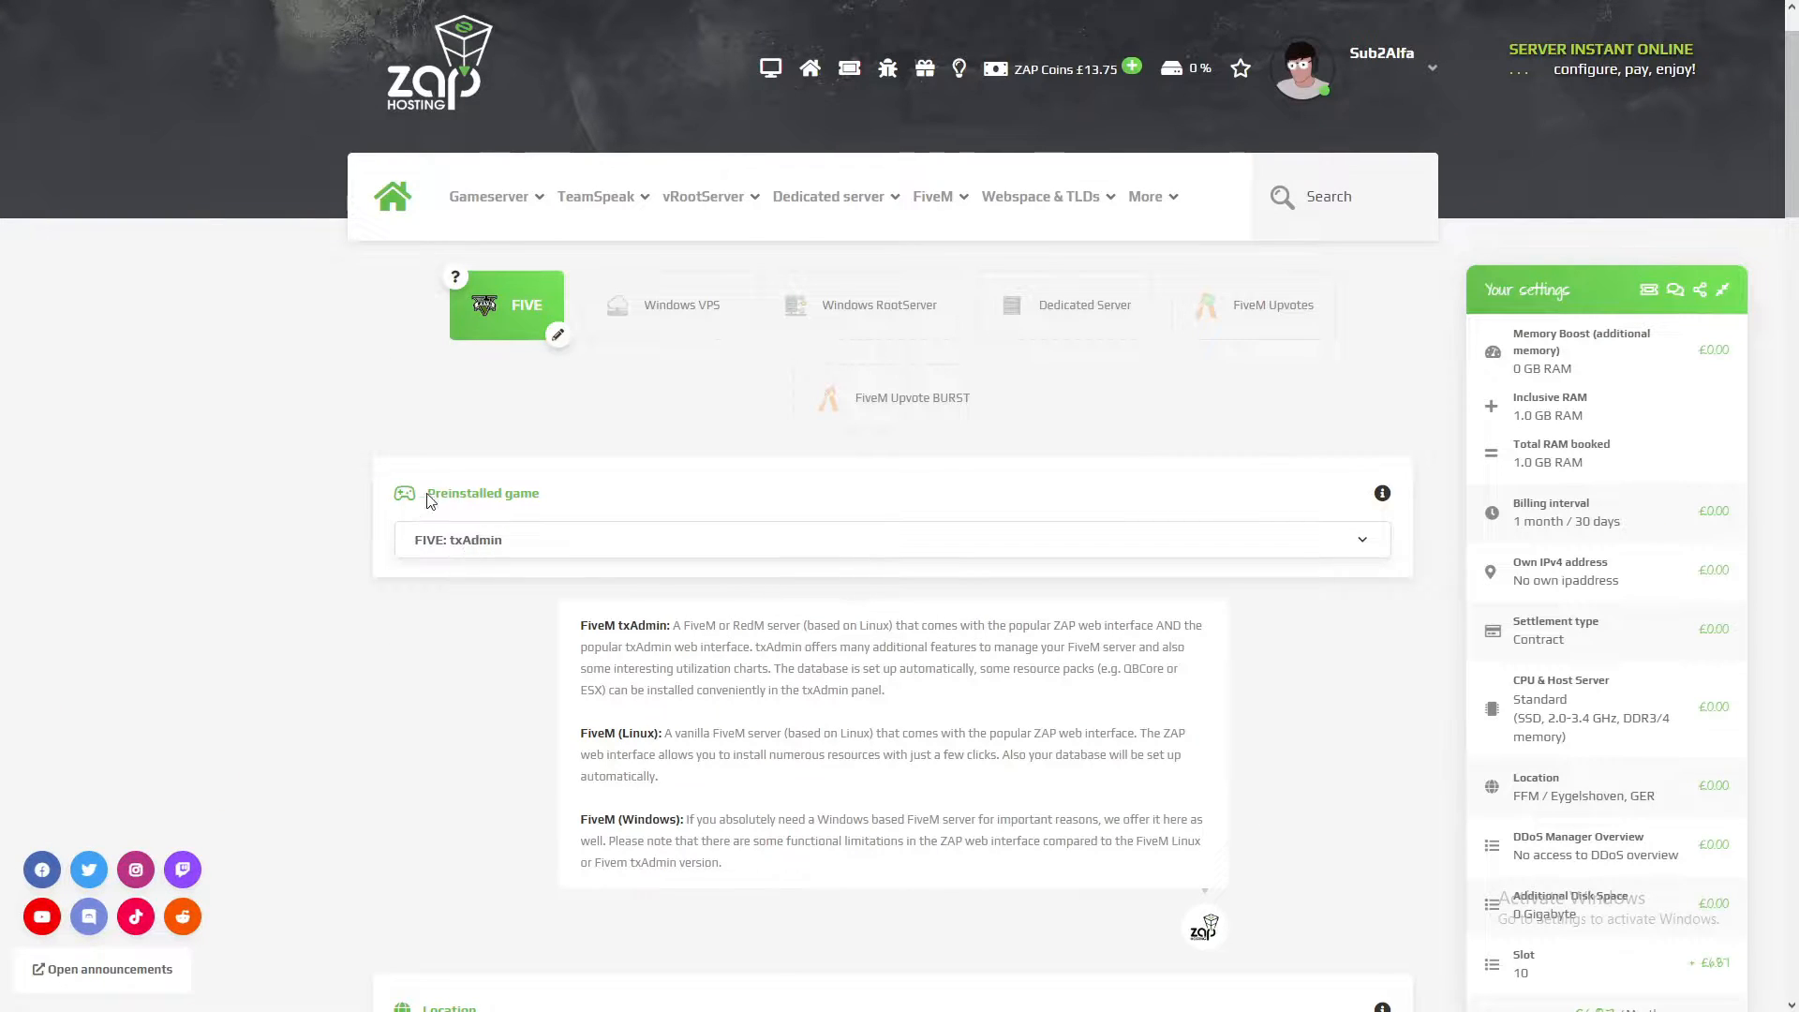
Step: Choose FIVE: FiveM Mod (Linux) as the preinstalled game and read the descriptions of the FiveM server types
click(448, 547)
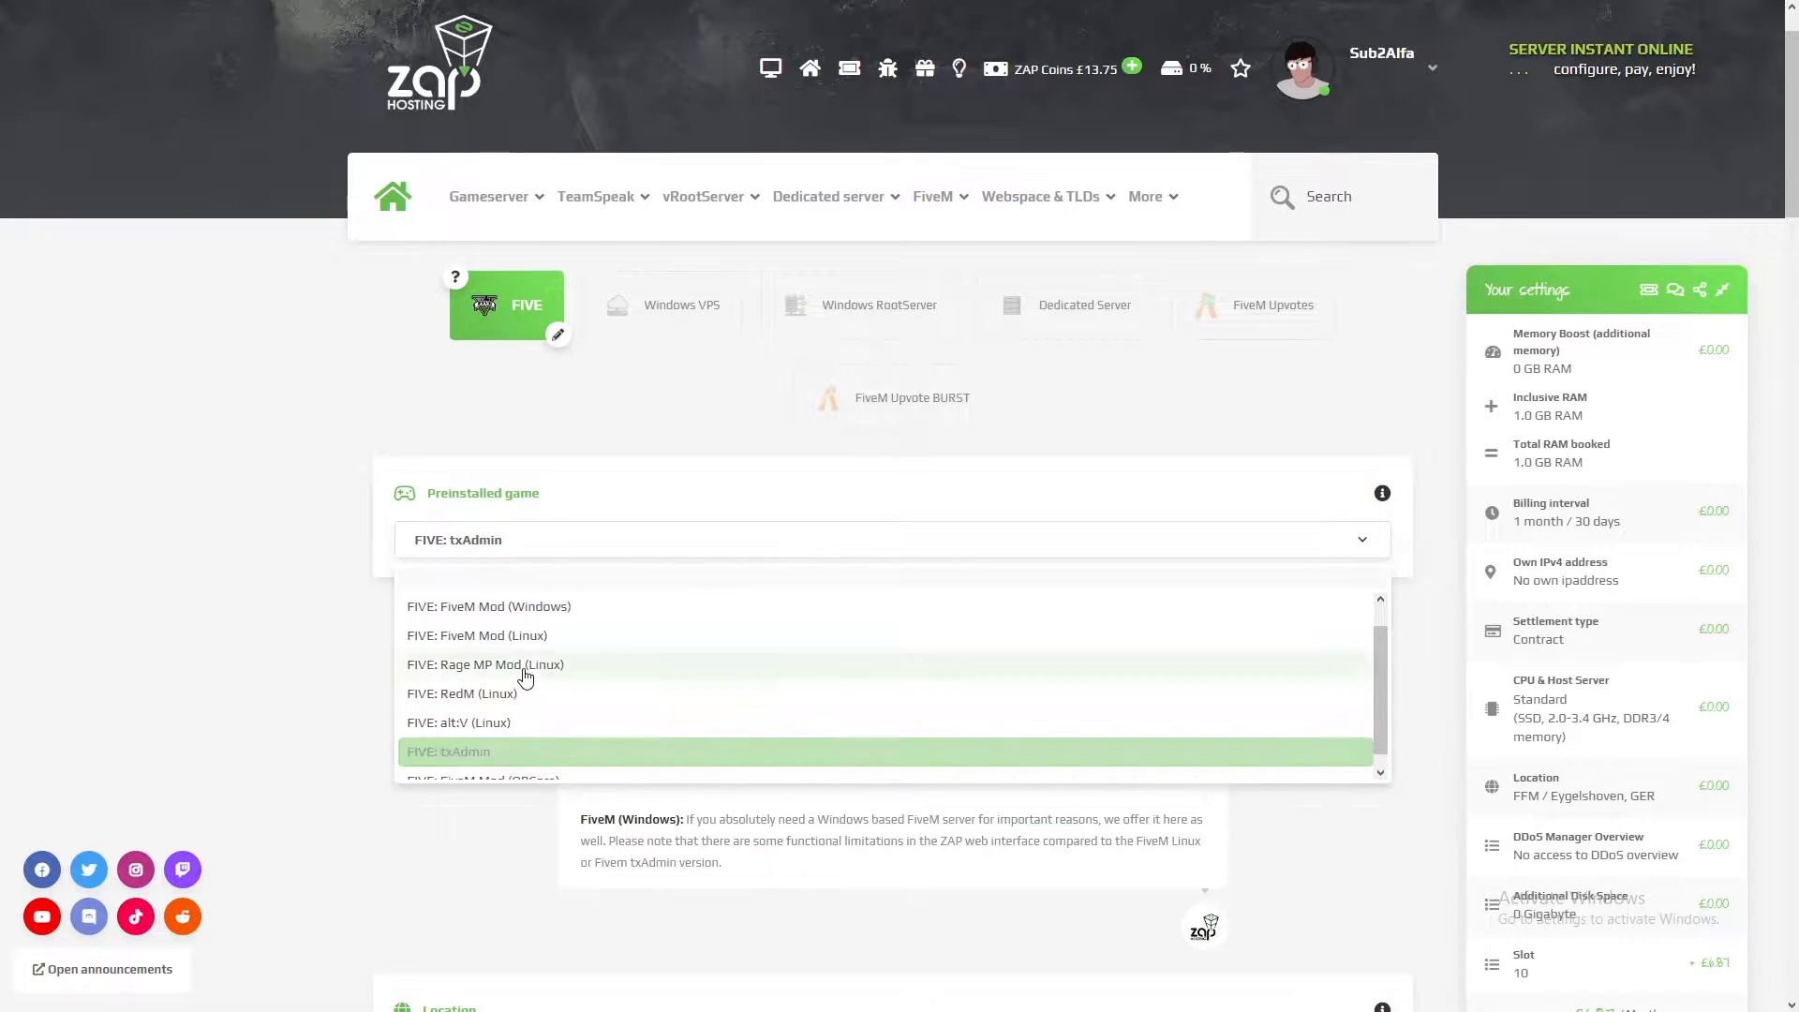
scroll(541, 735, up, 1)
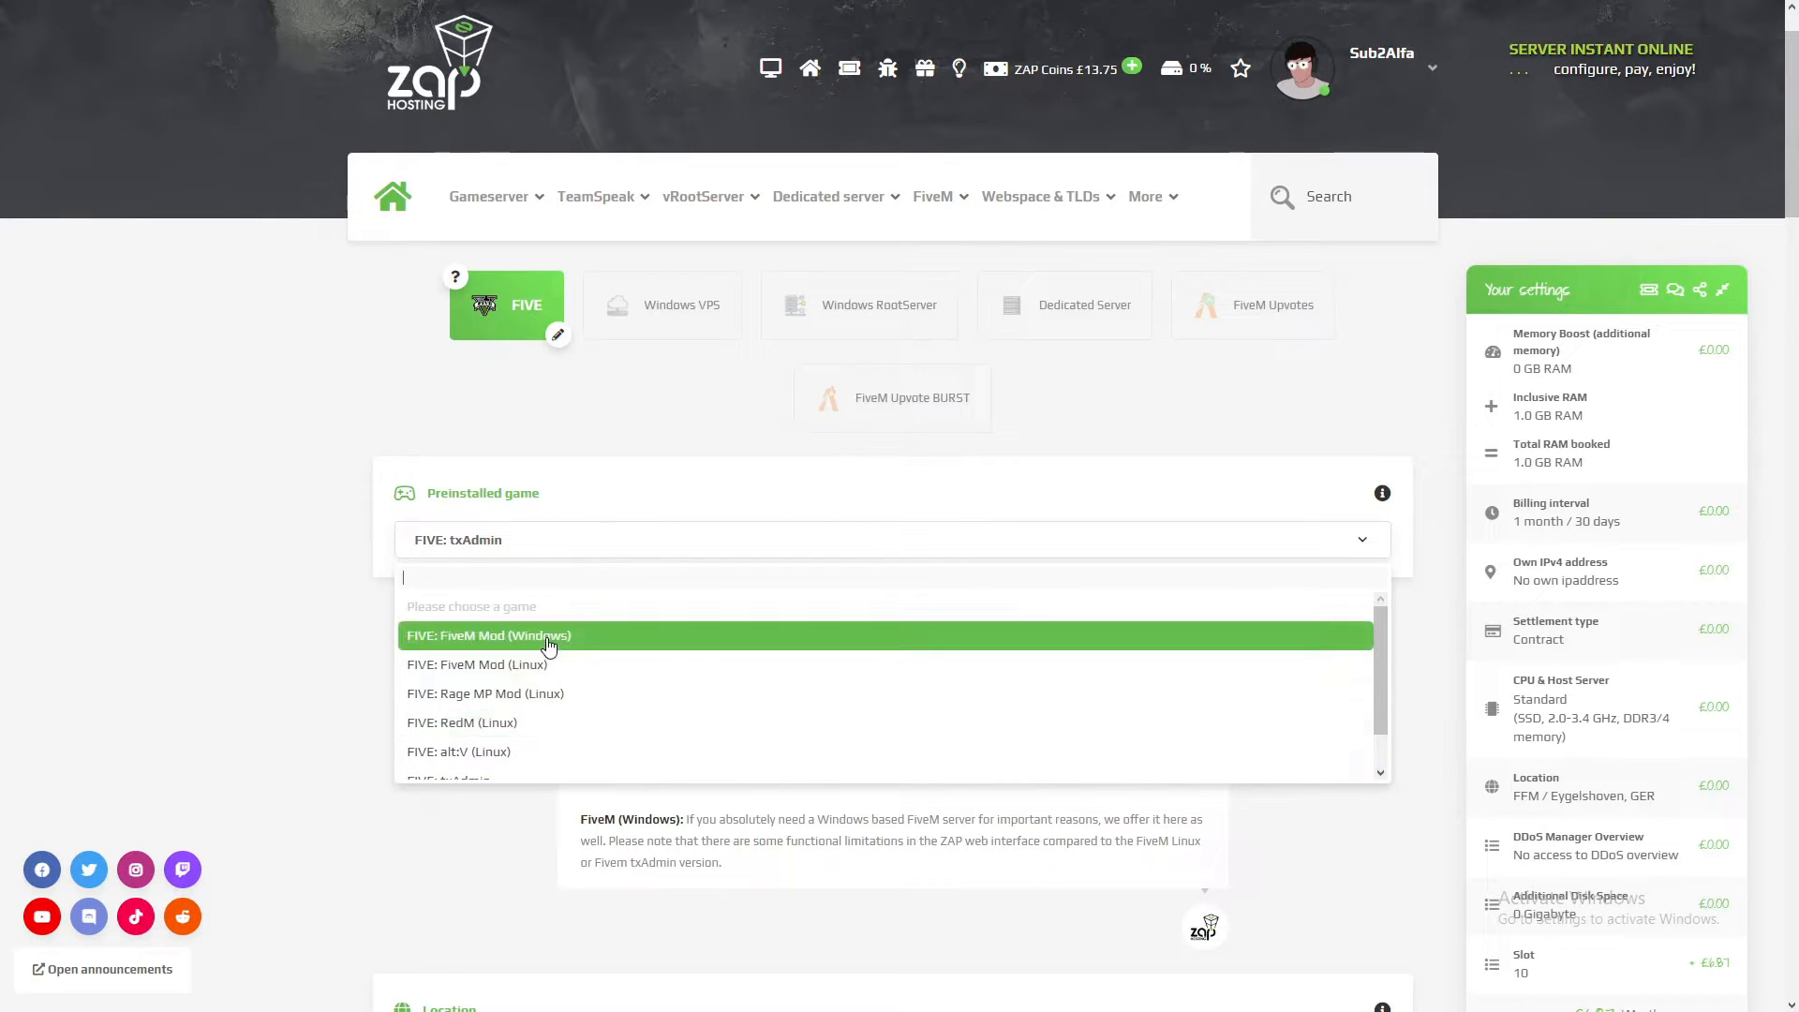
scroll(488, 712, down, 1)
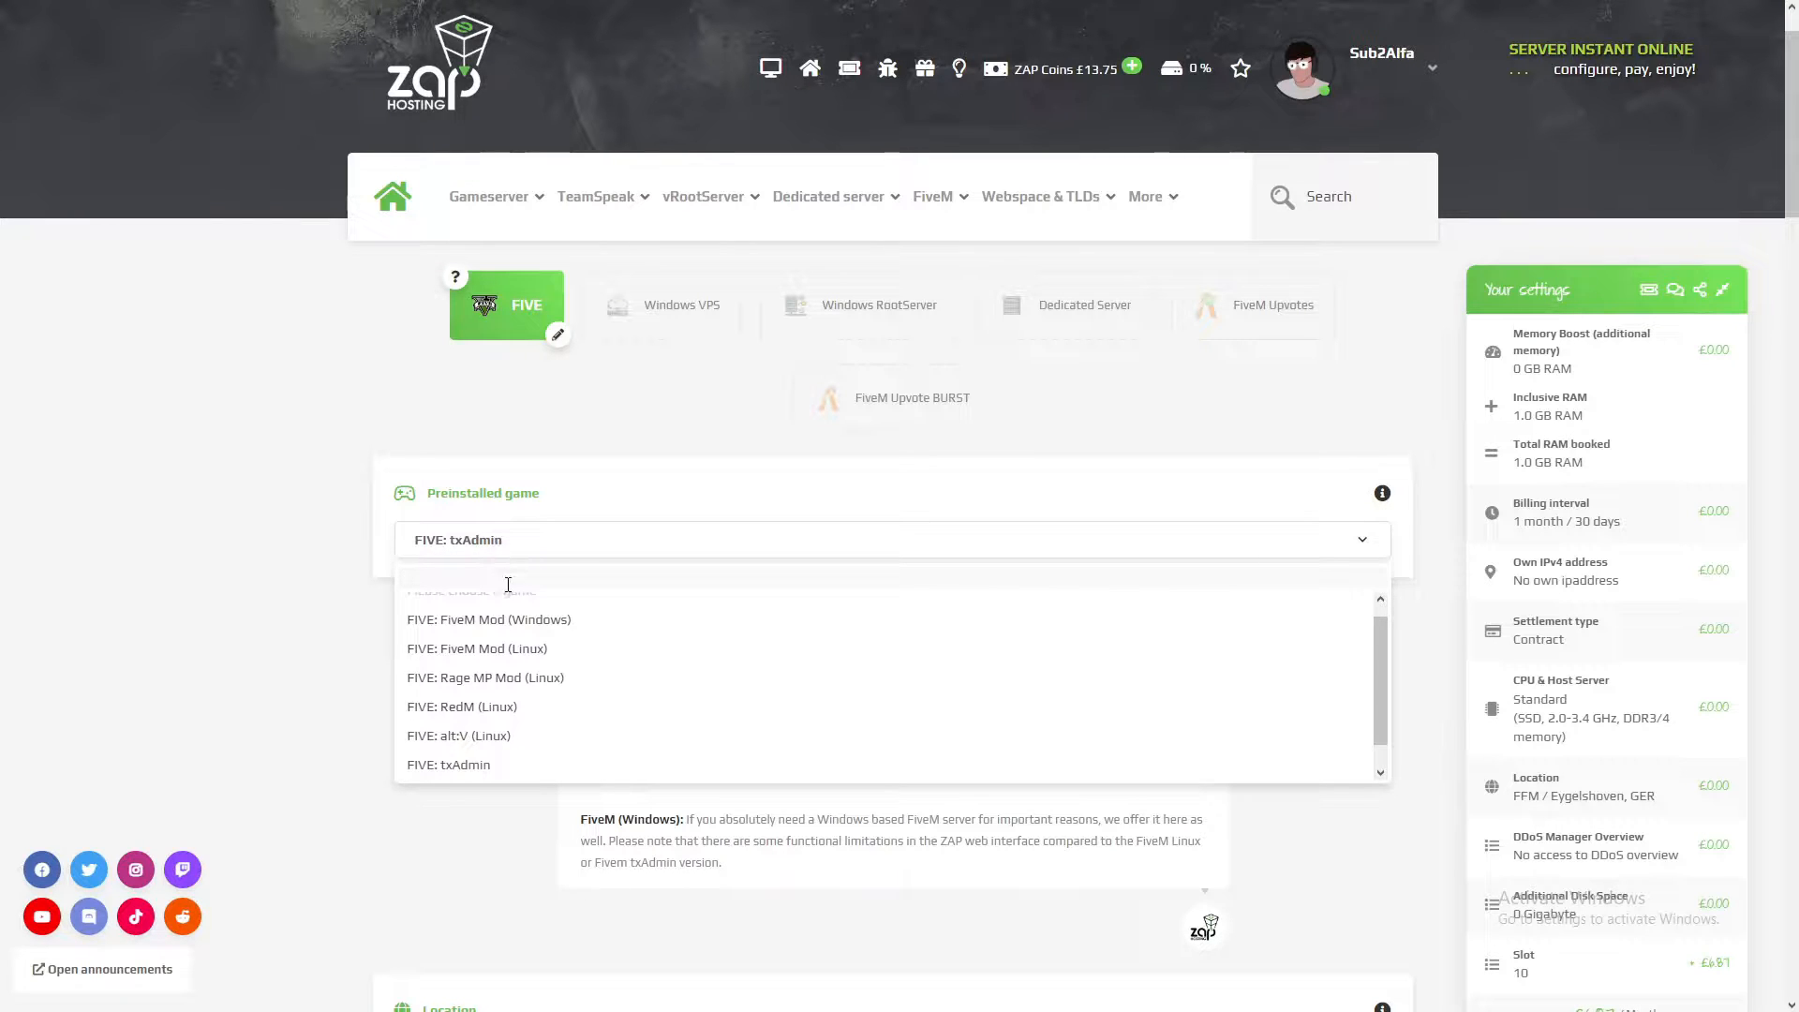
scroll(462, 682, up, 1)
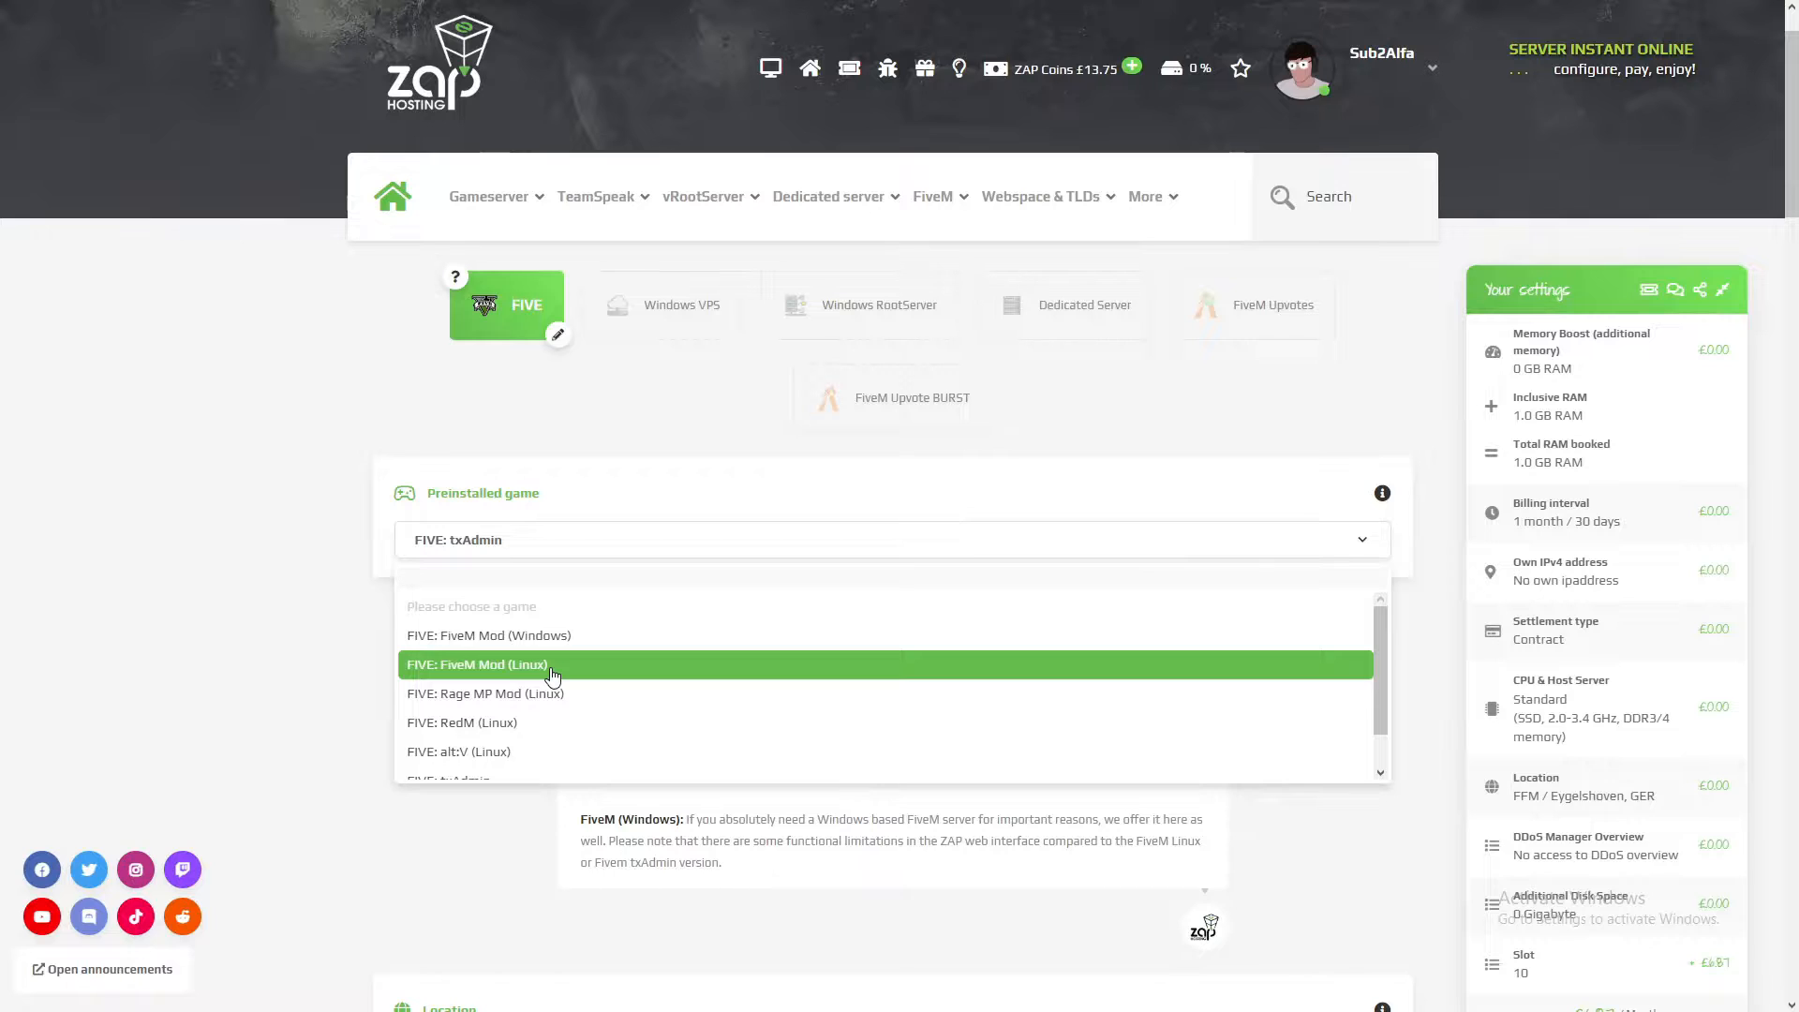
click(478, 664)
scroll(561, 321, down, 3)
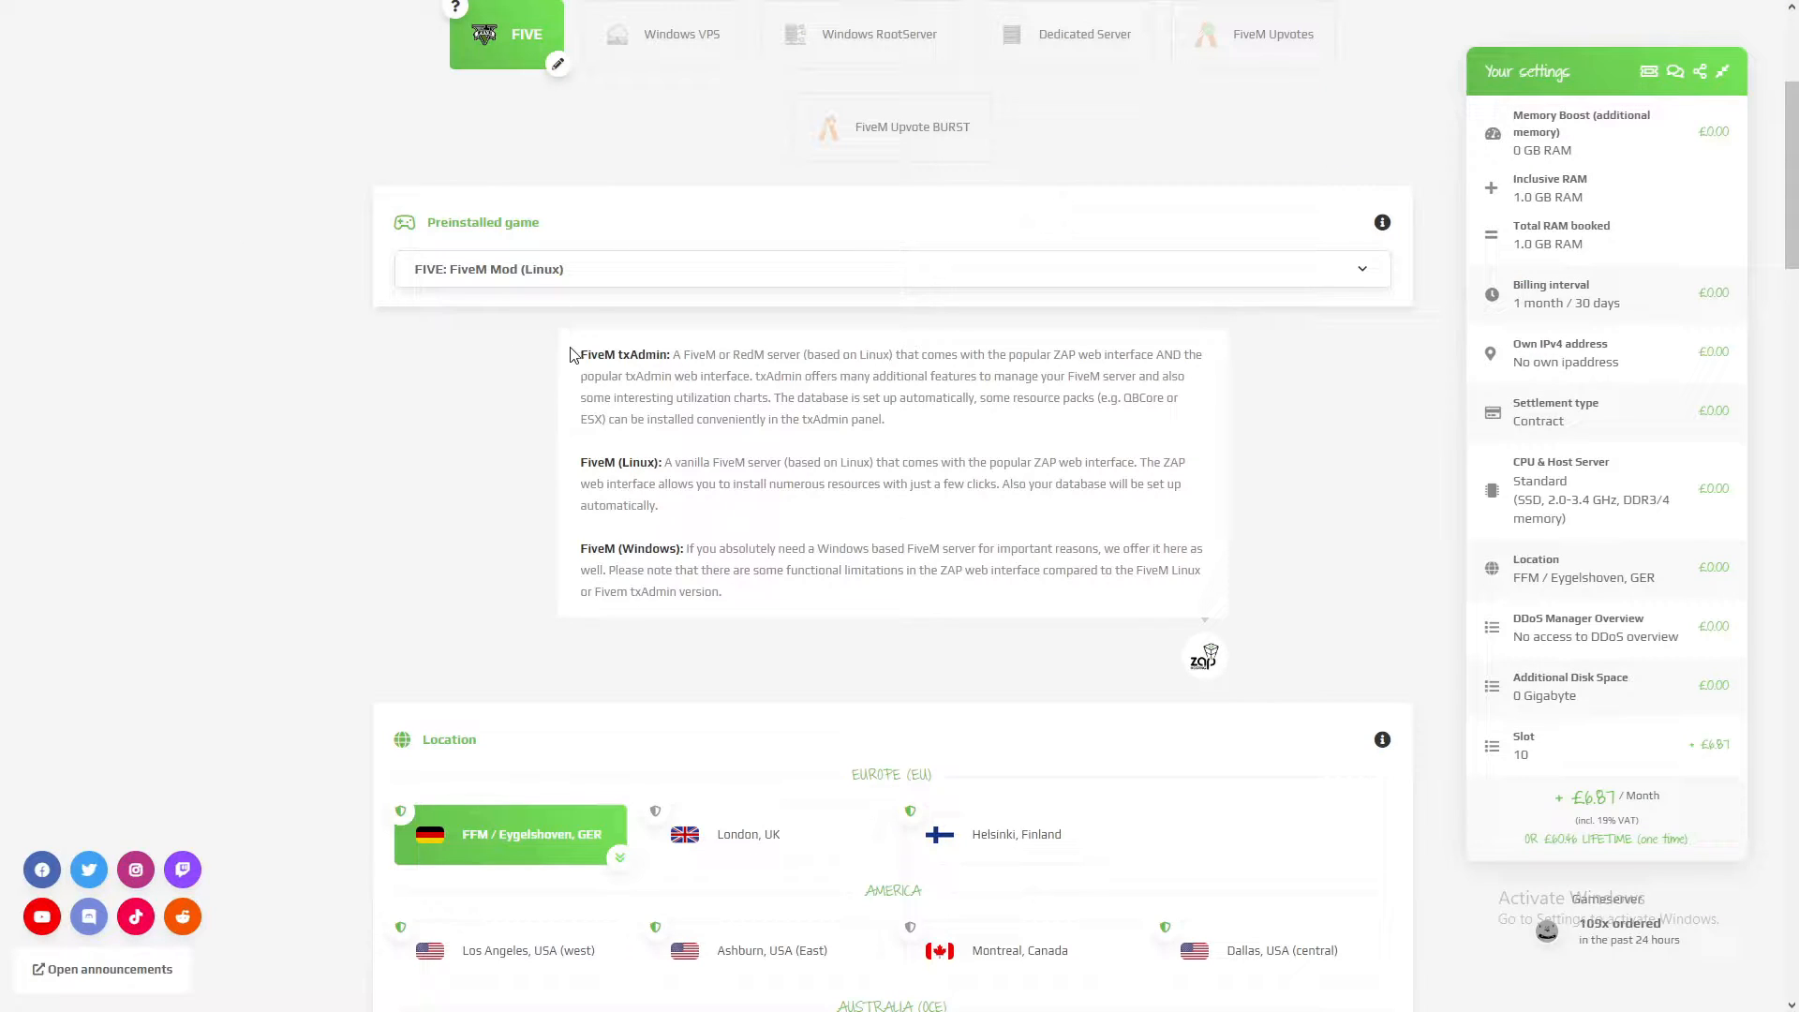
drag(596, 358, 767, 591)
click(768, 591)
Step: Try several server locations, settle on FFM / Eygelshoven, GER, and run the ping check
scroll(774, 598, down, 5)
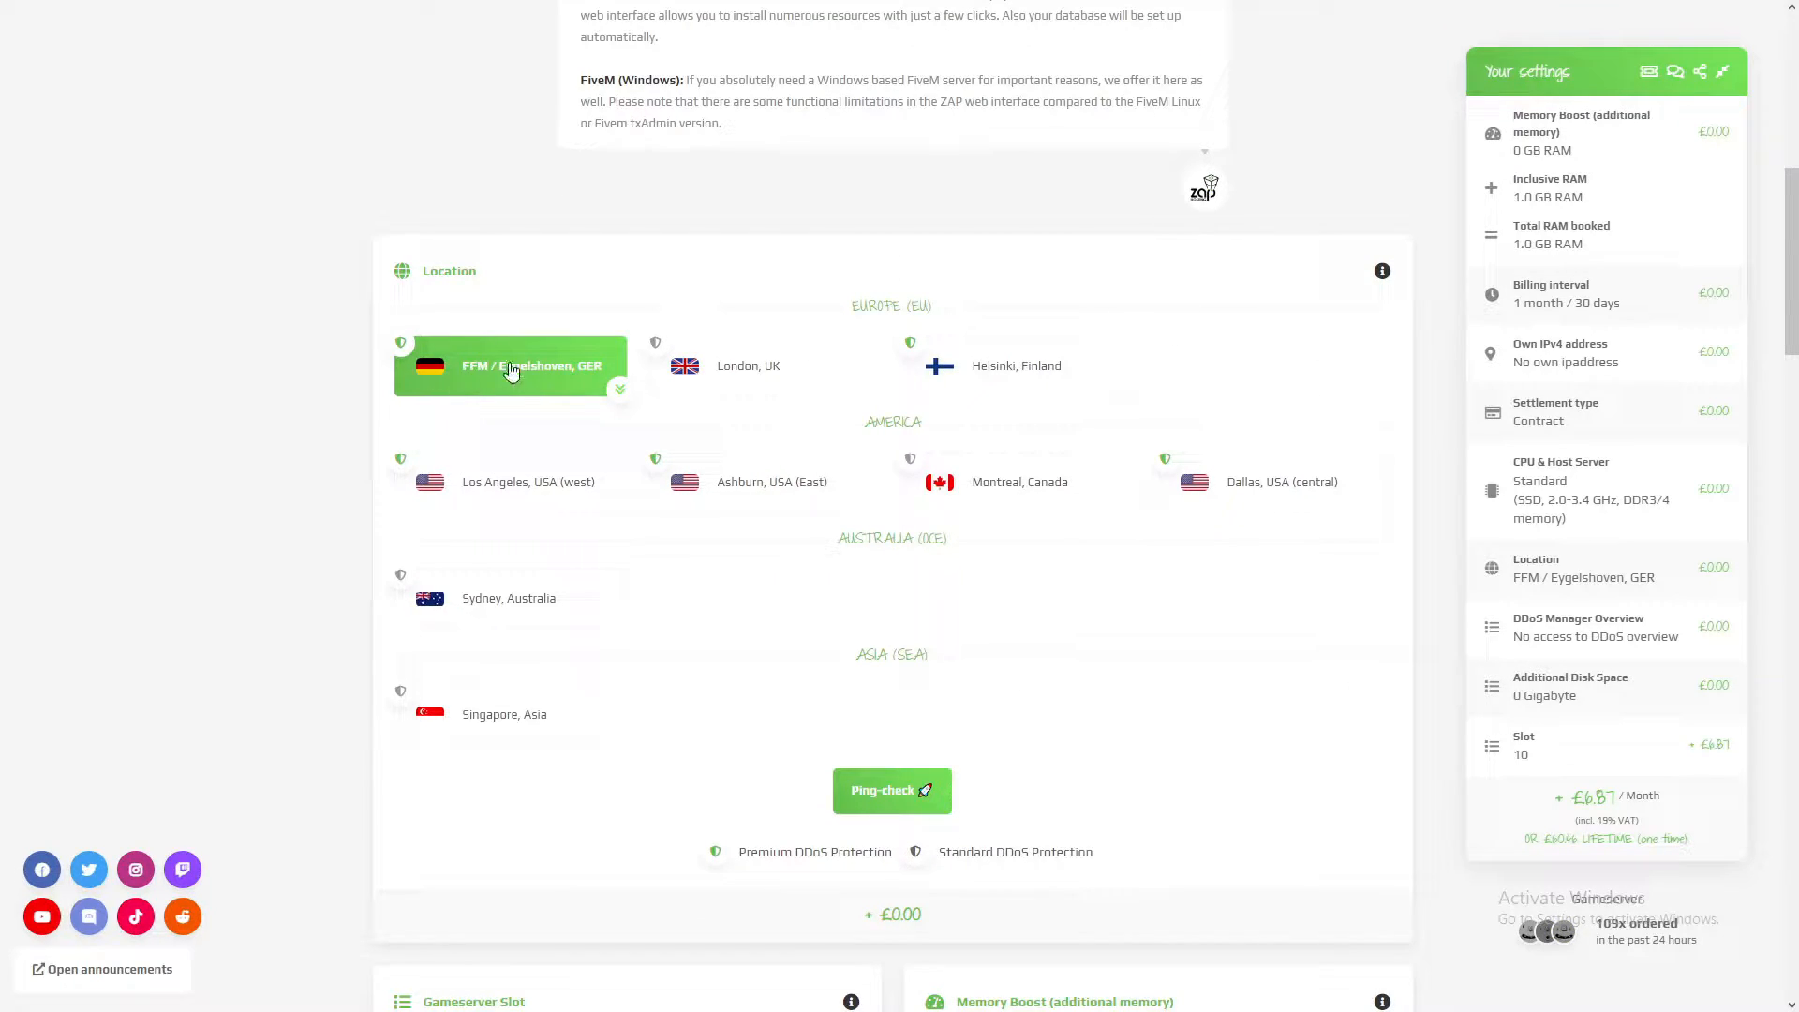
click(777, 372)
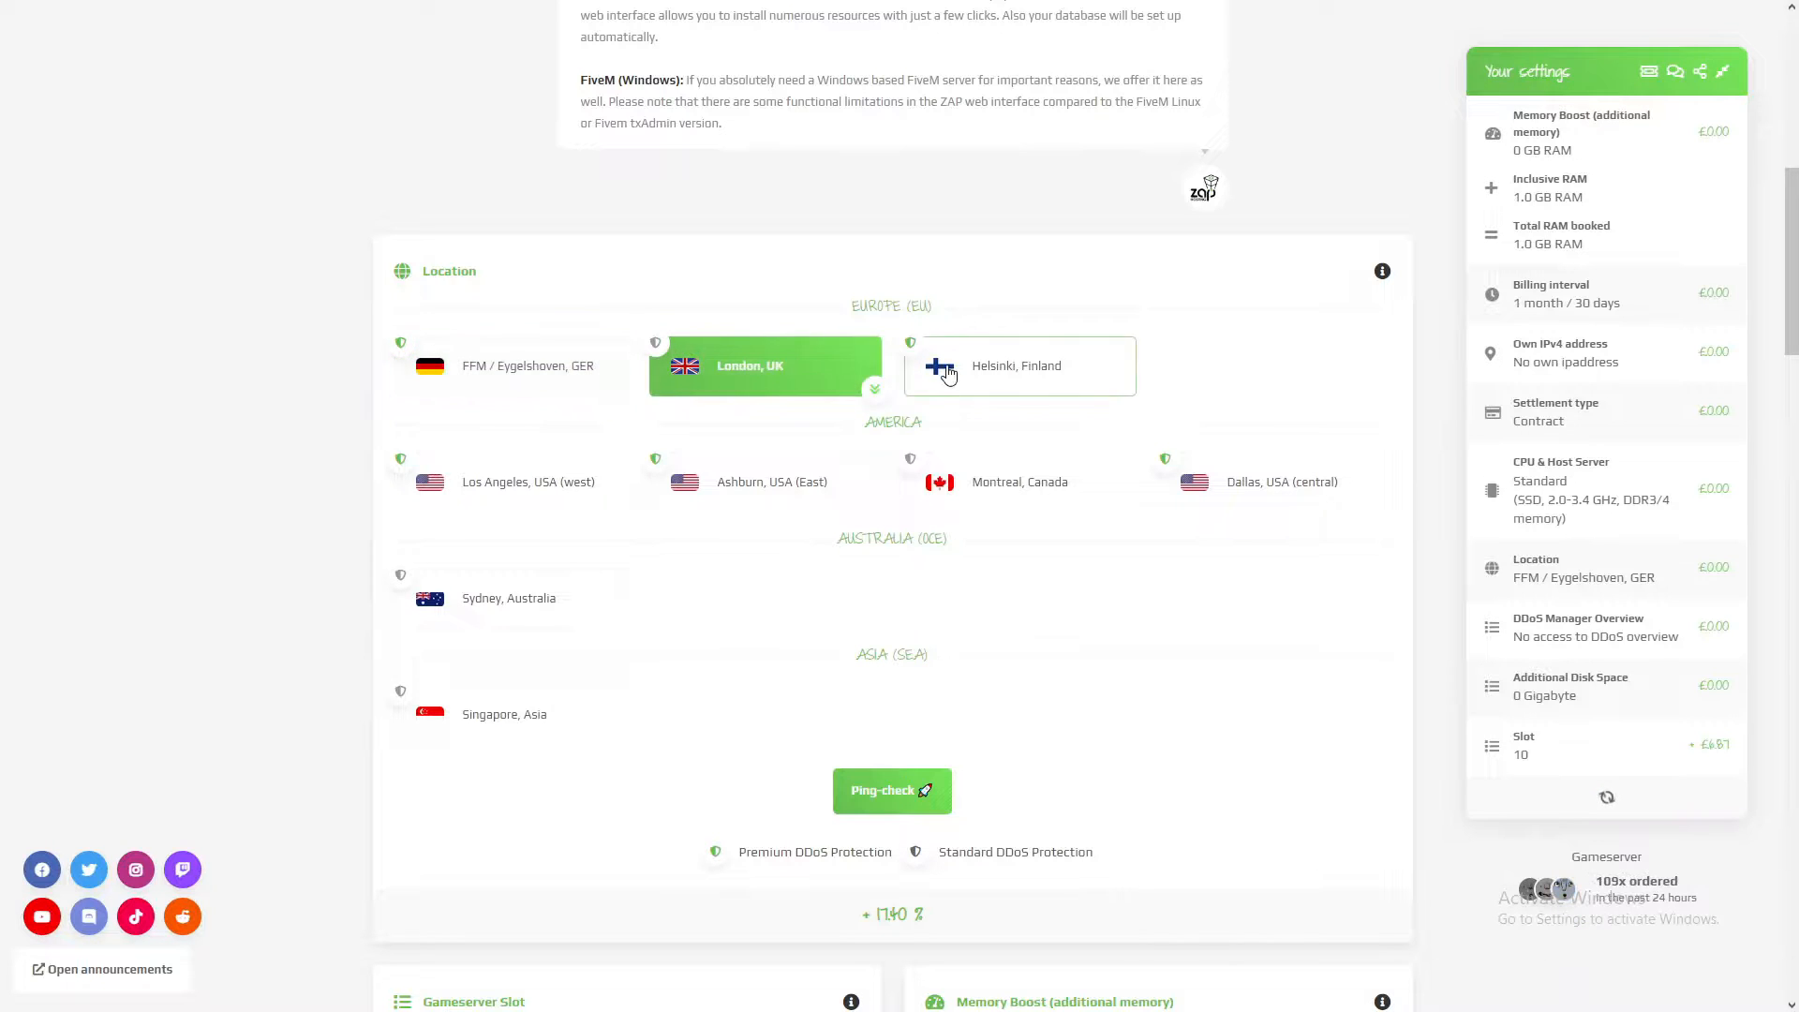
click(947, 377)
click(1016, 474)
click(538, 388)
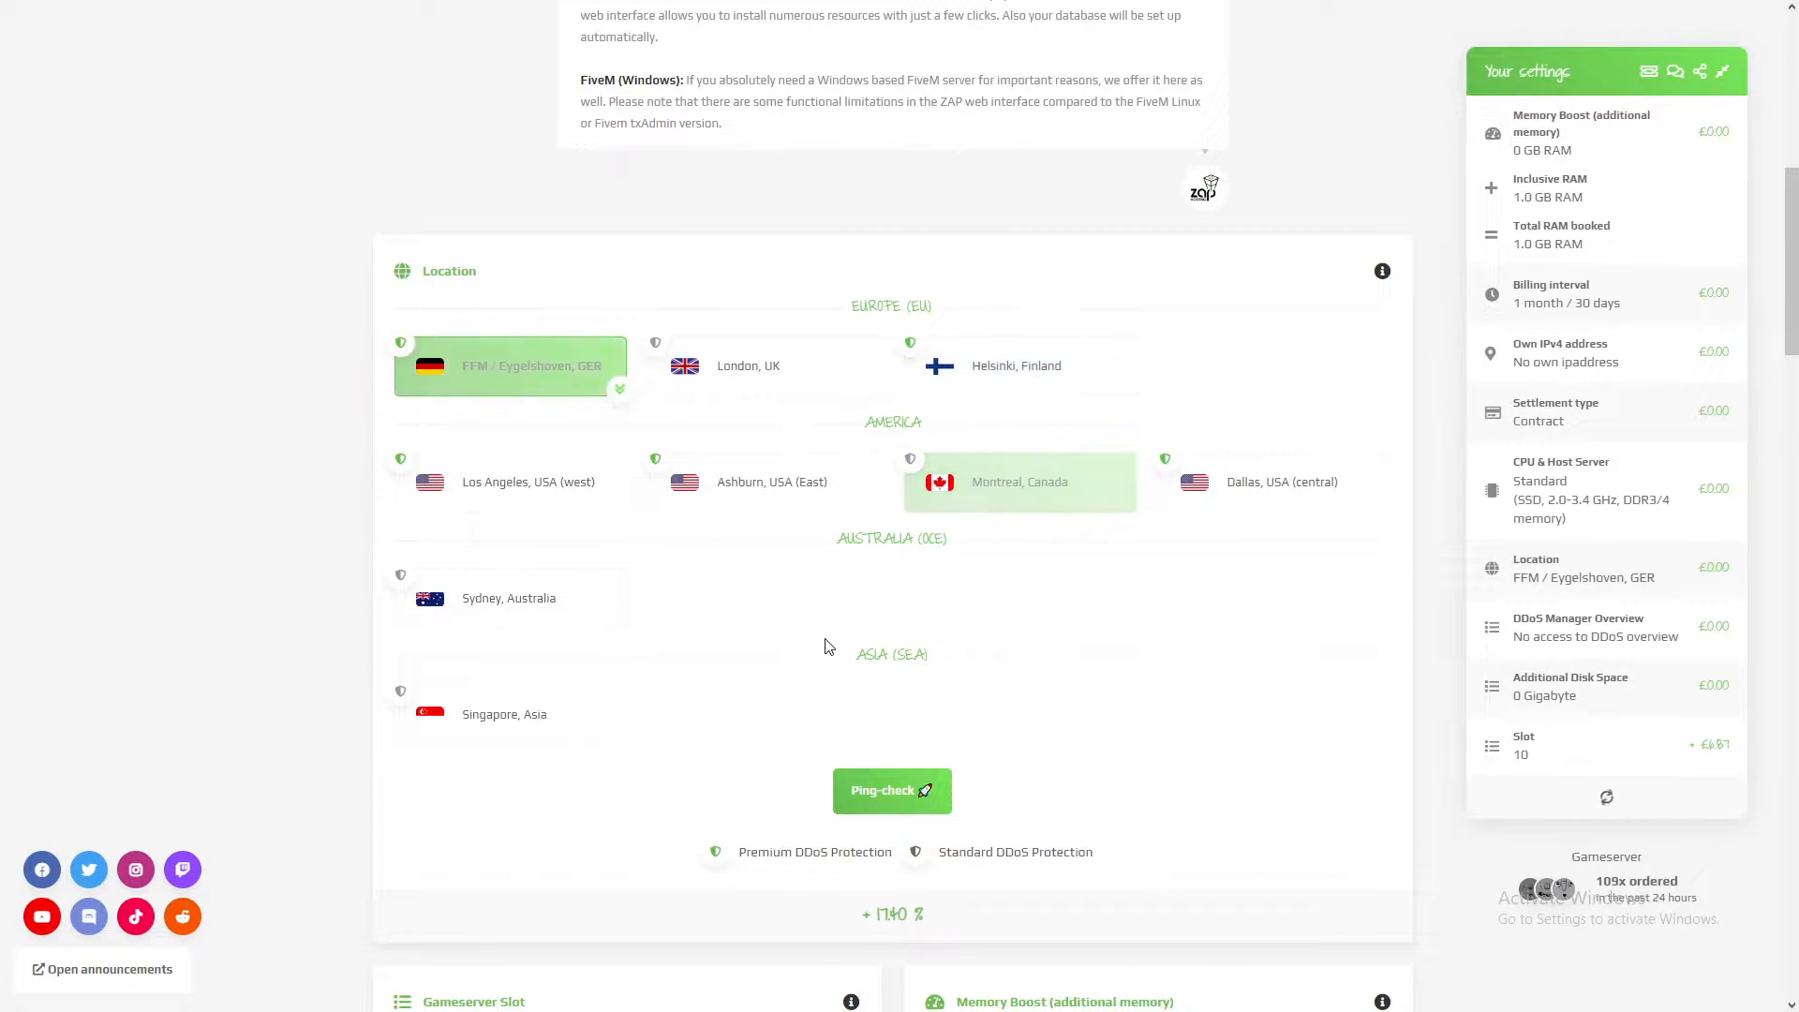
click(884, 790)
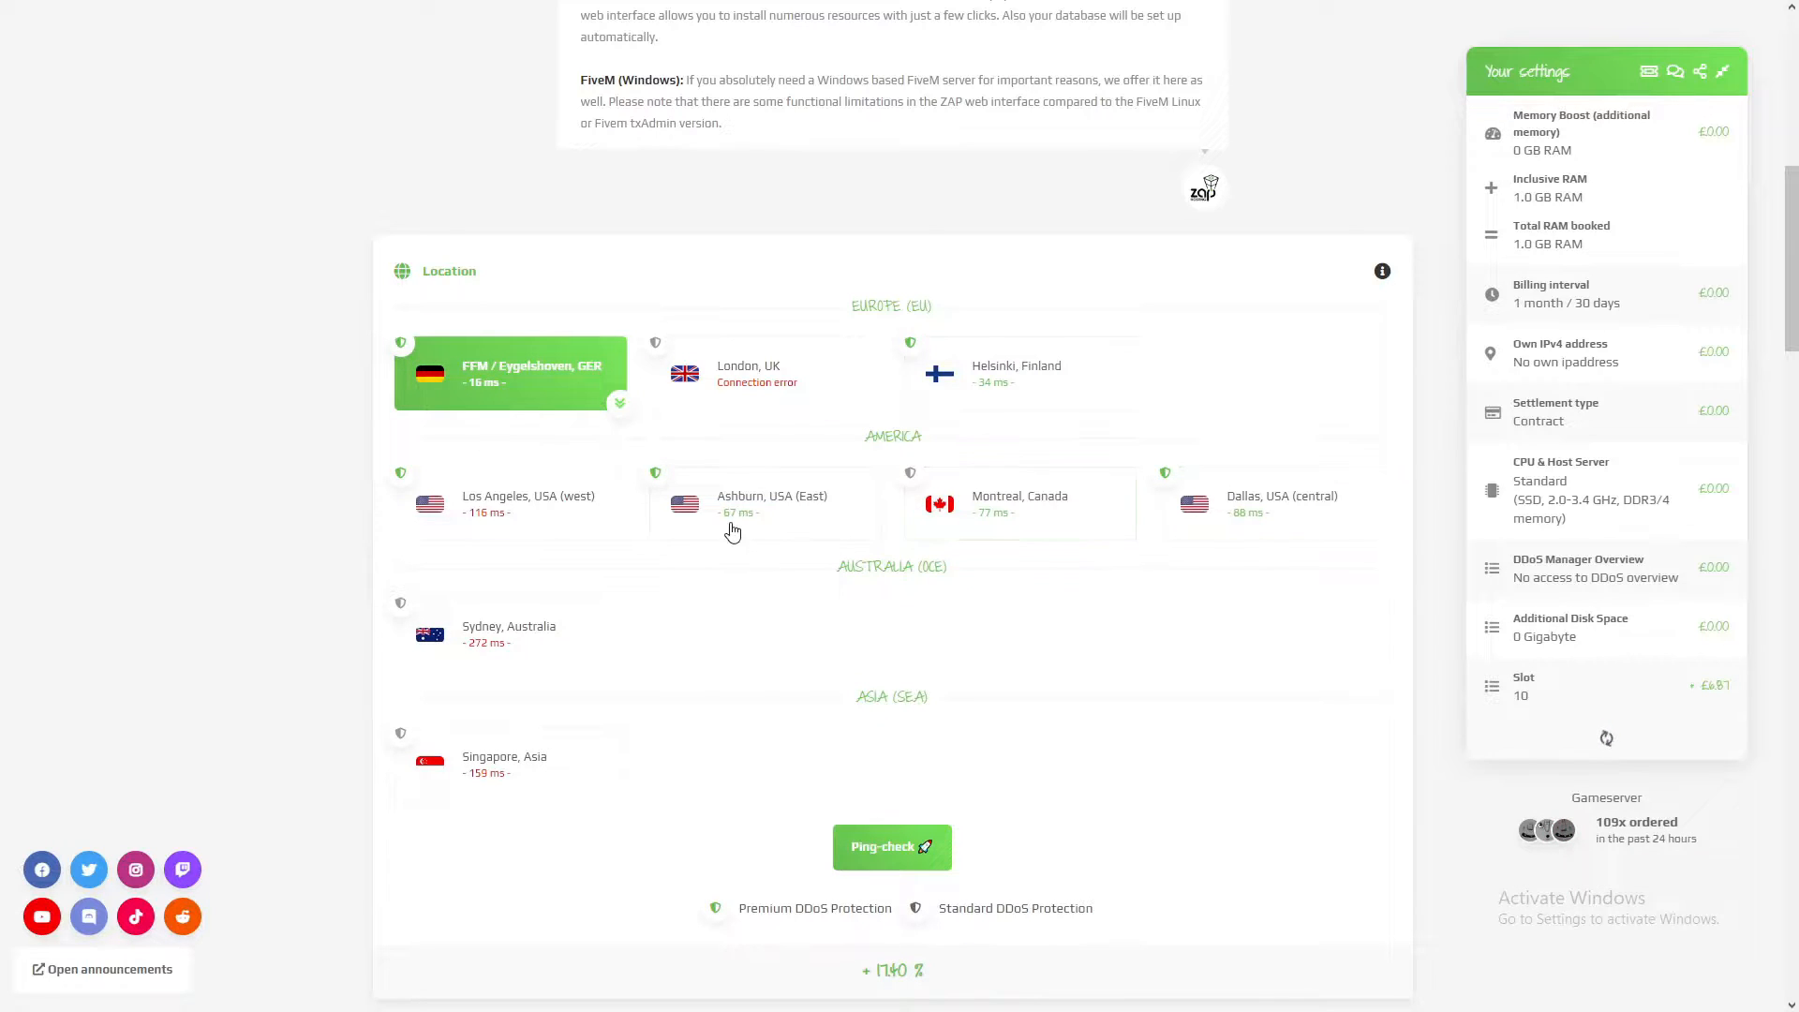
Step: Raise the gameserver slots, read and acknowledge the FiveM Patreon membership notice, and settle on 48 slots
scroll(705, 662, down, 8)
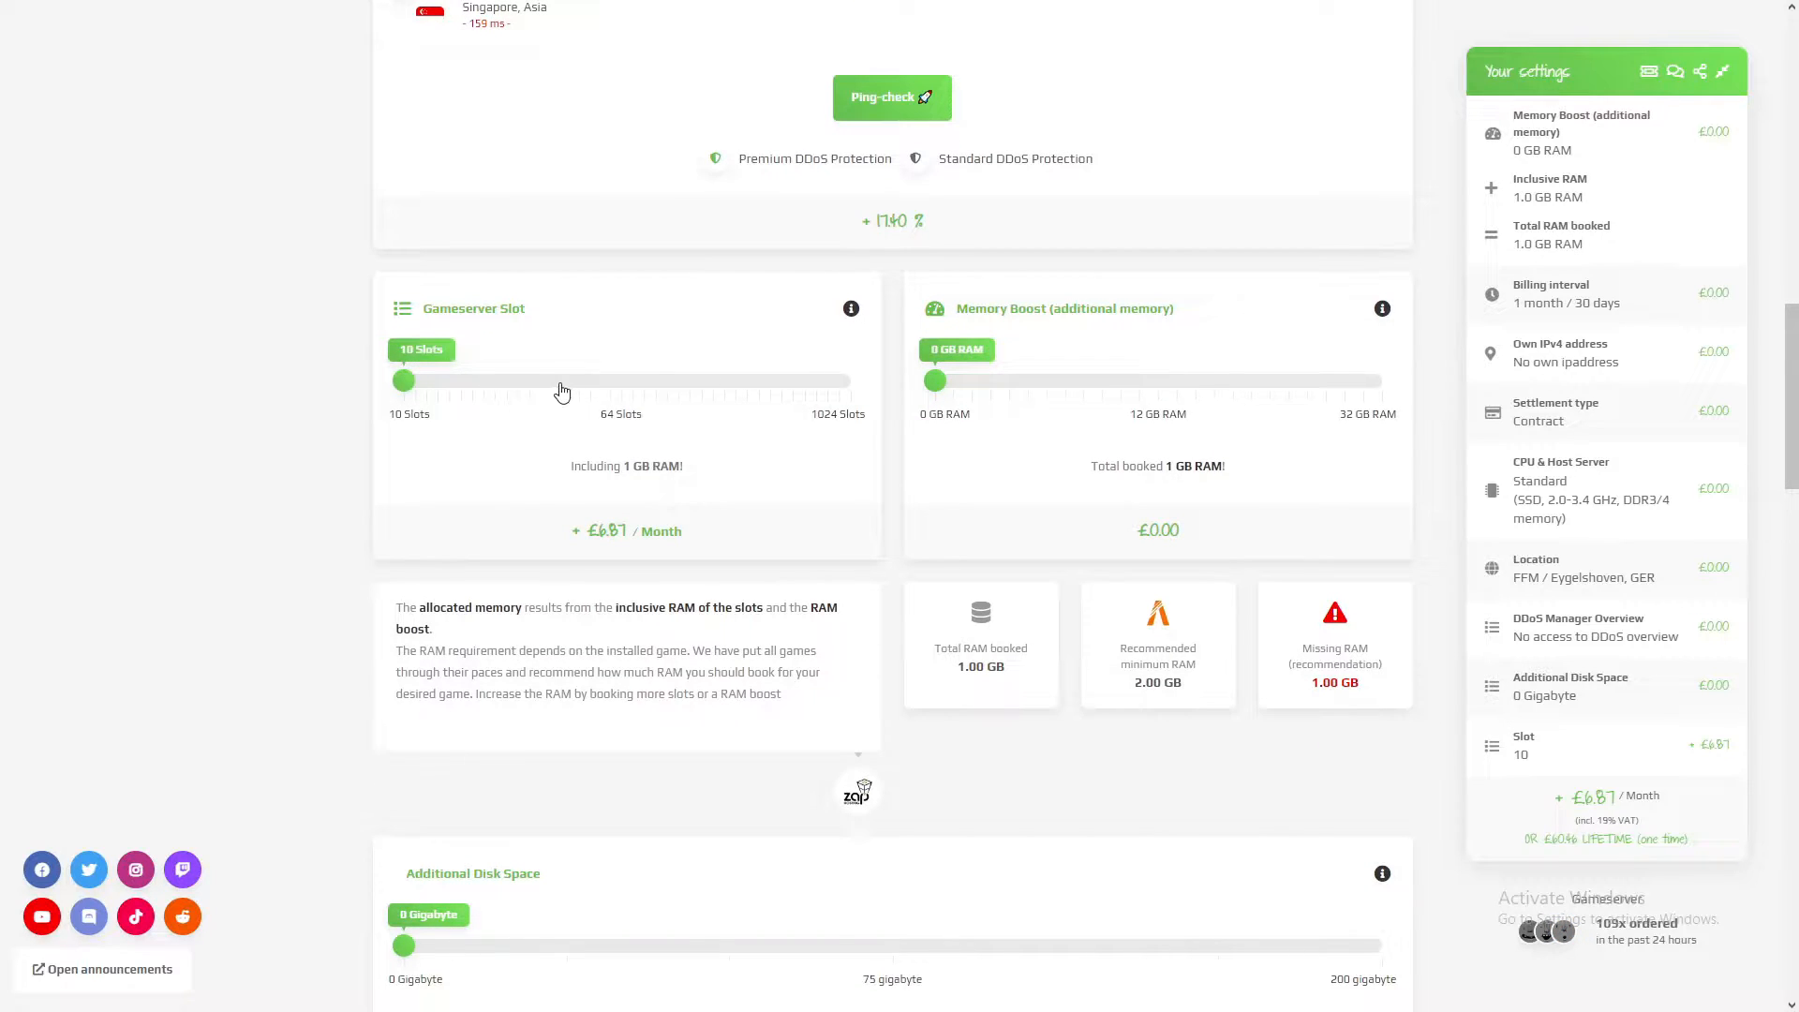
drag(404, 380, 531, 379)
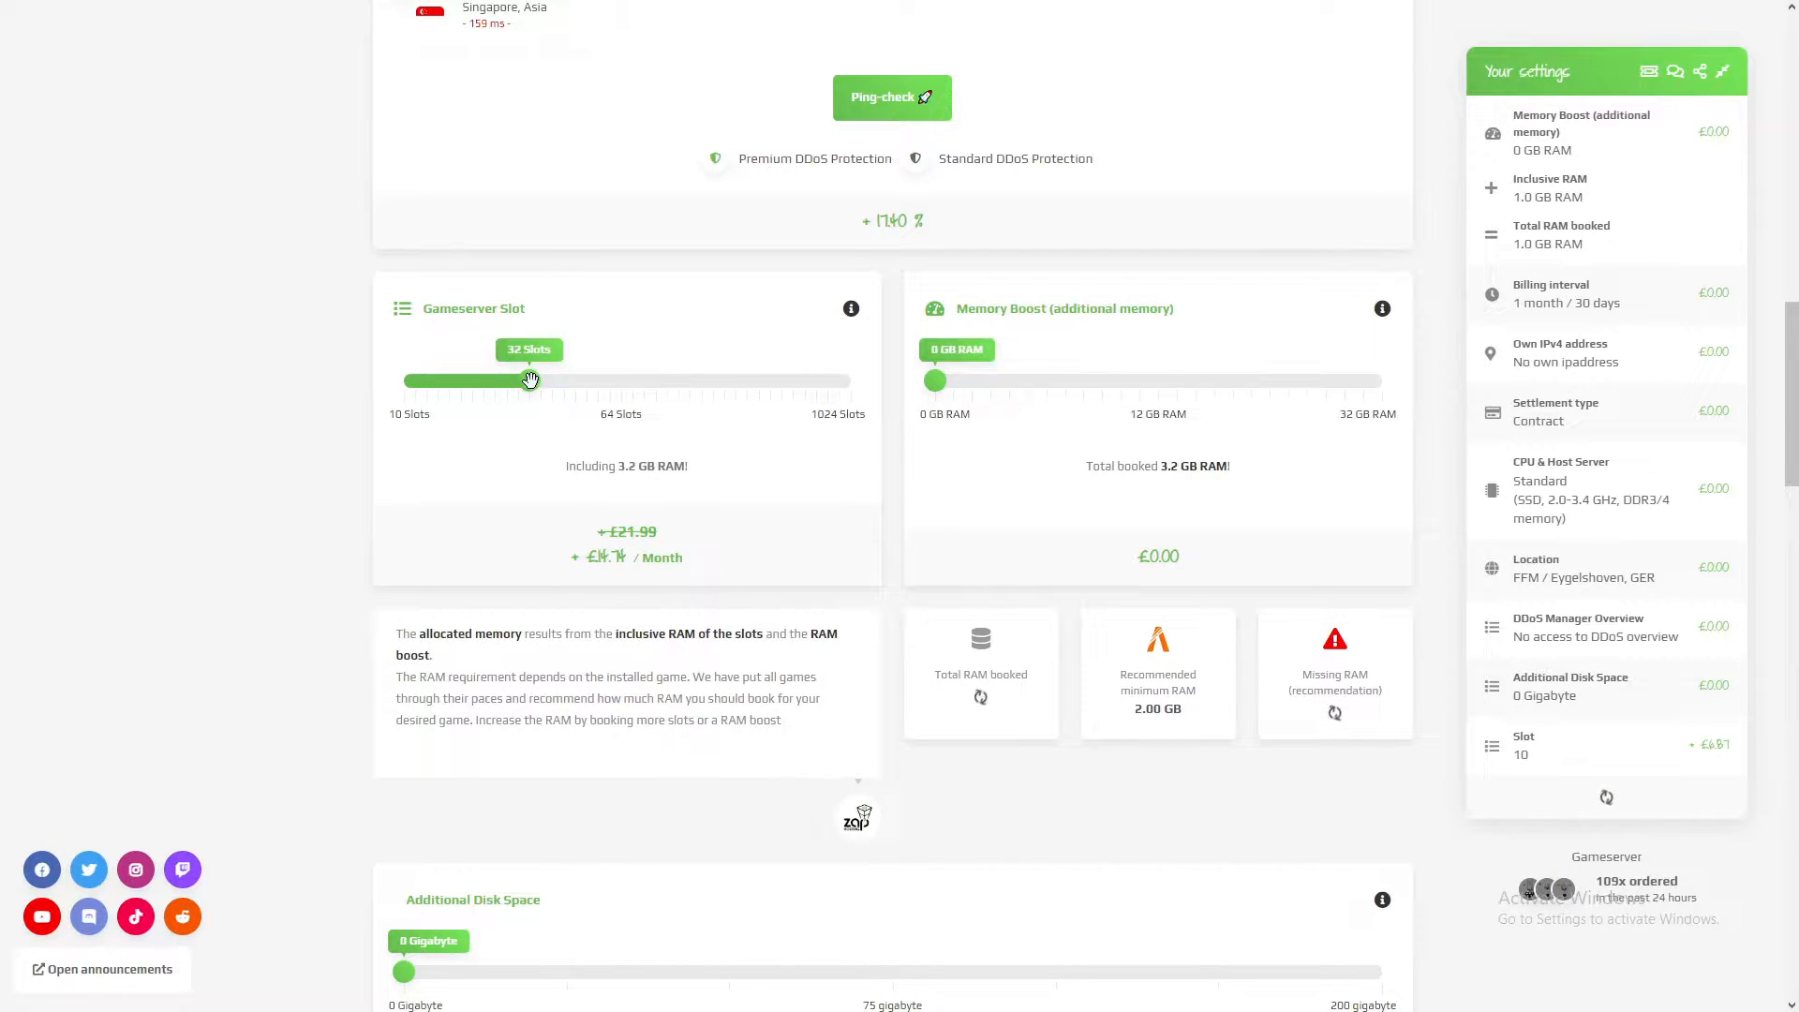
drag(528, 380, 585, 392)
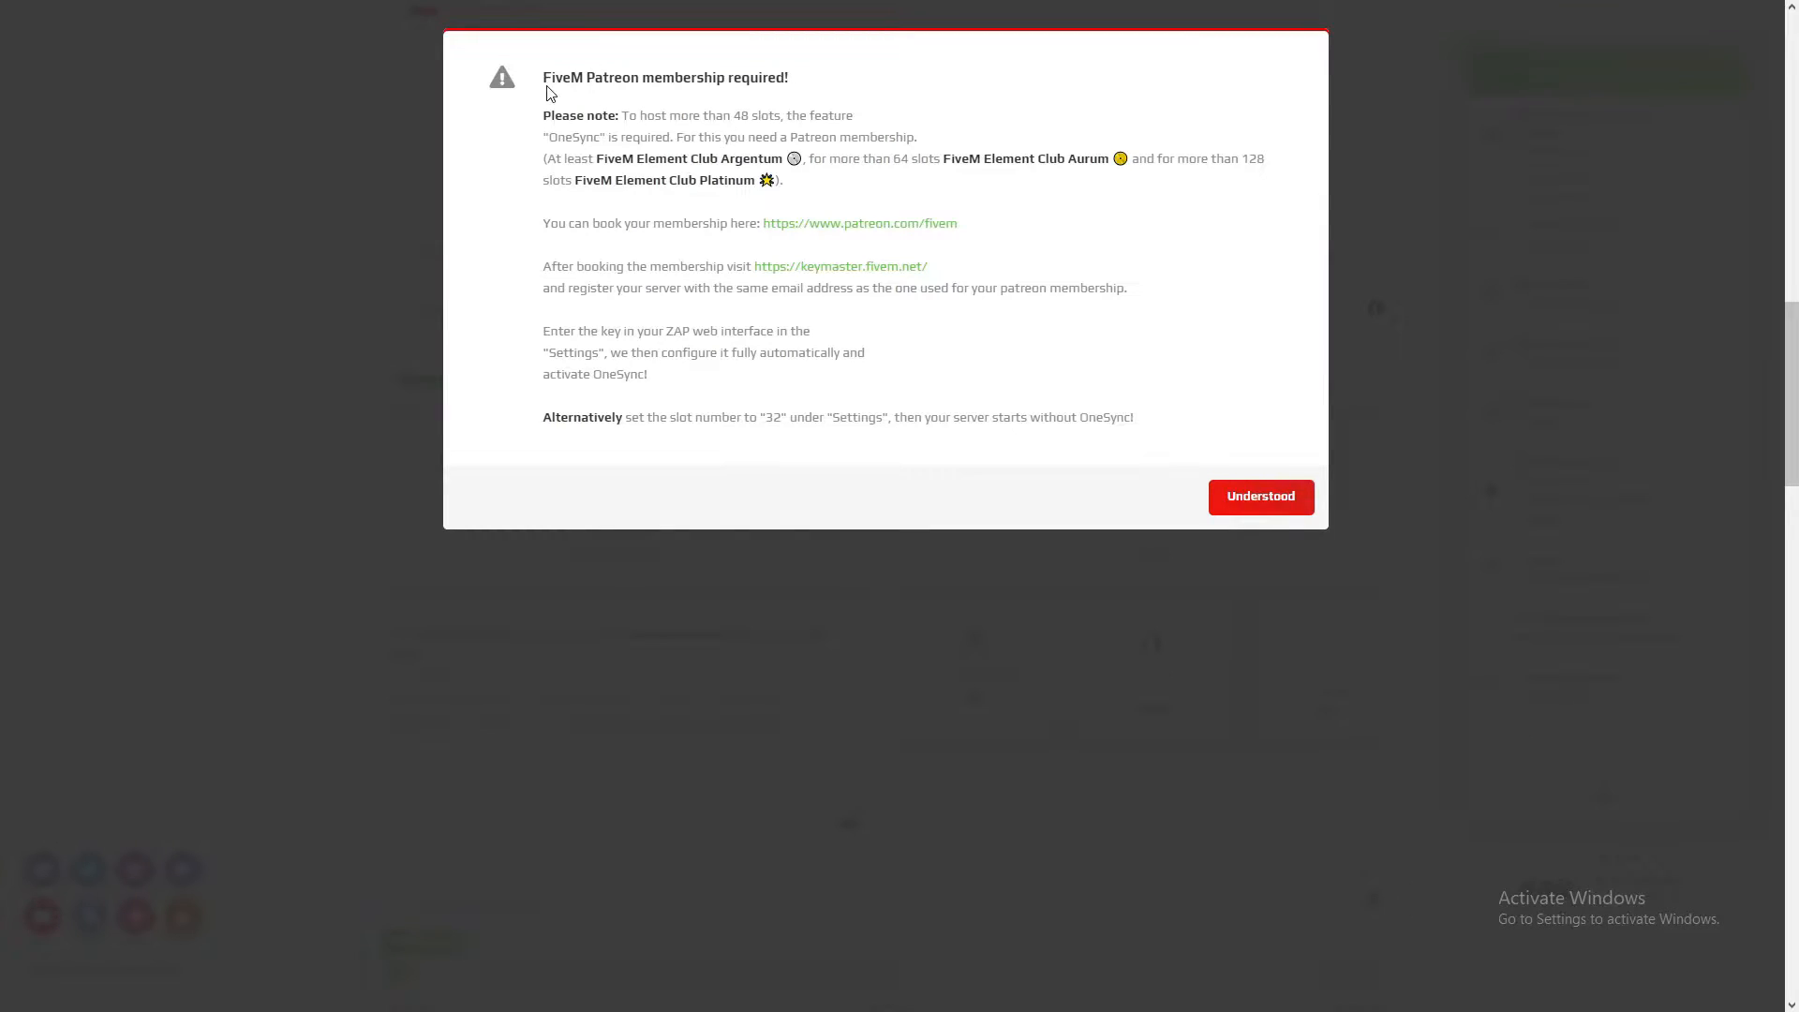
drag(574, 90, 882, 134)
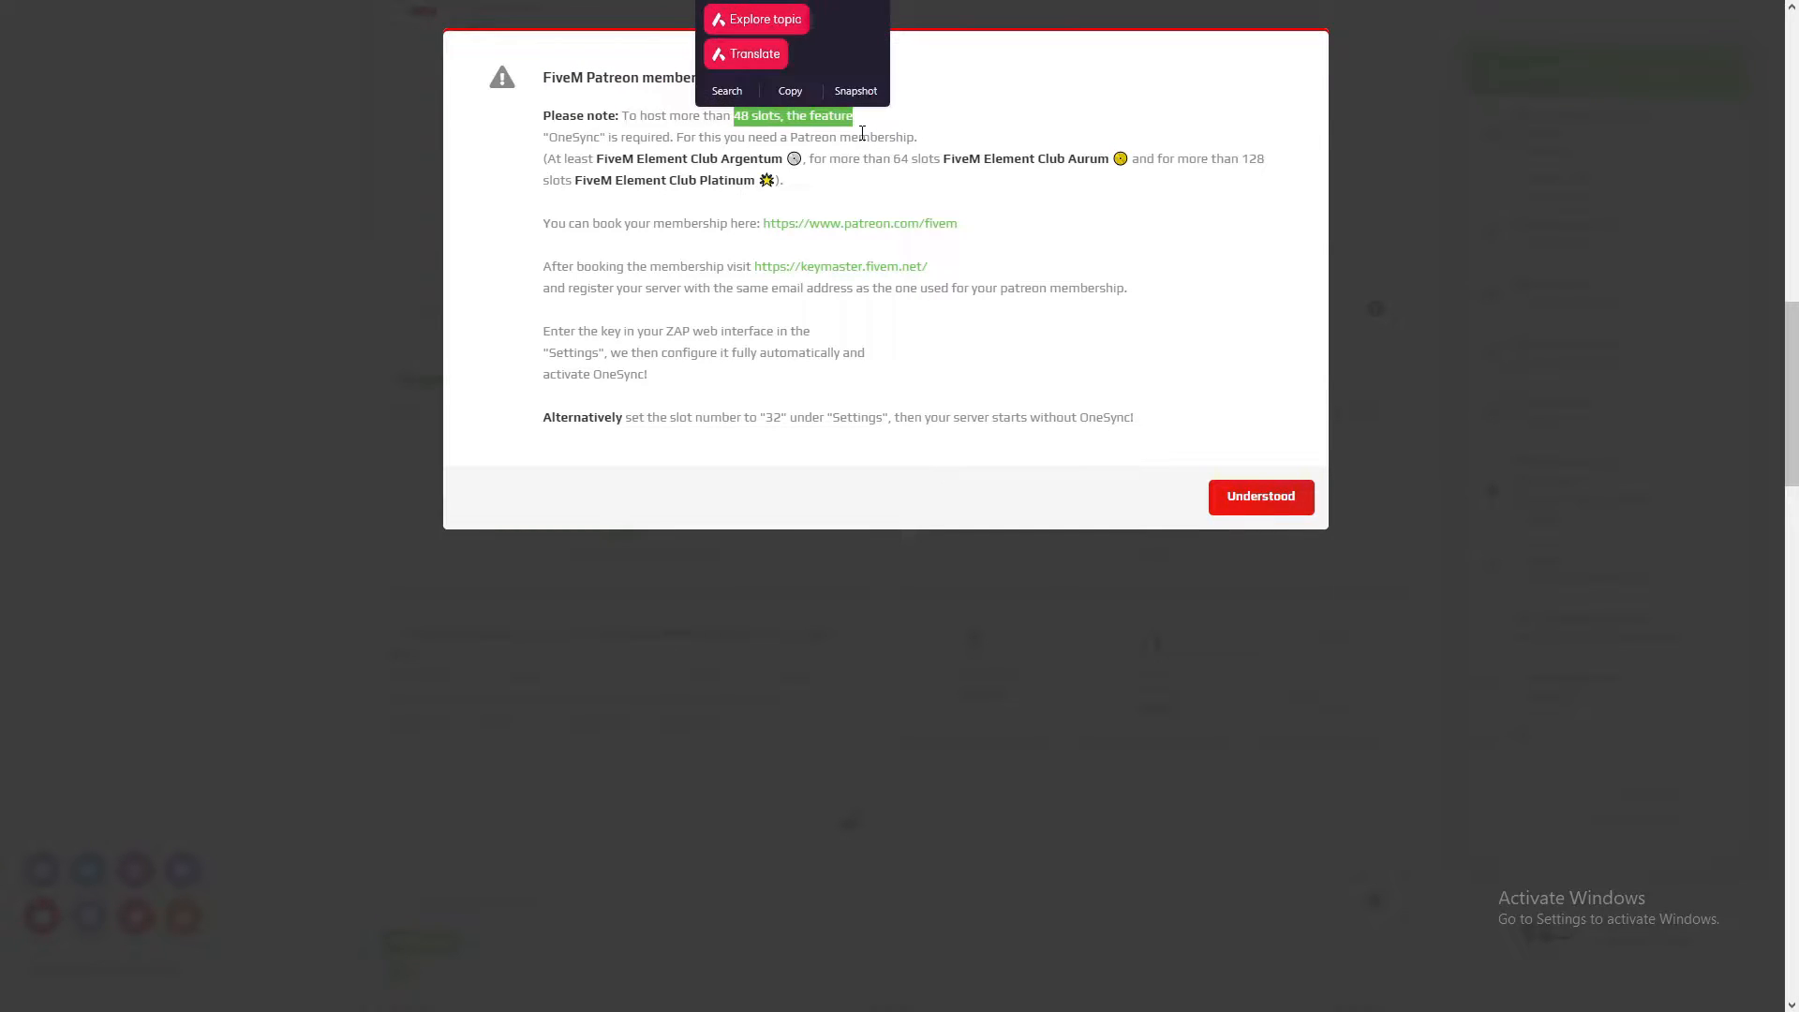
click(719, 134)
drag(736, 117, 781, 117)
click(902, 157)
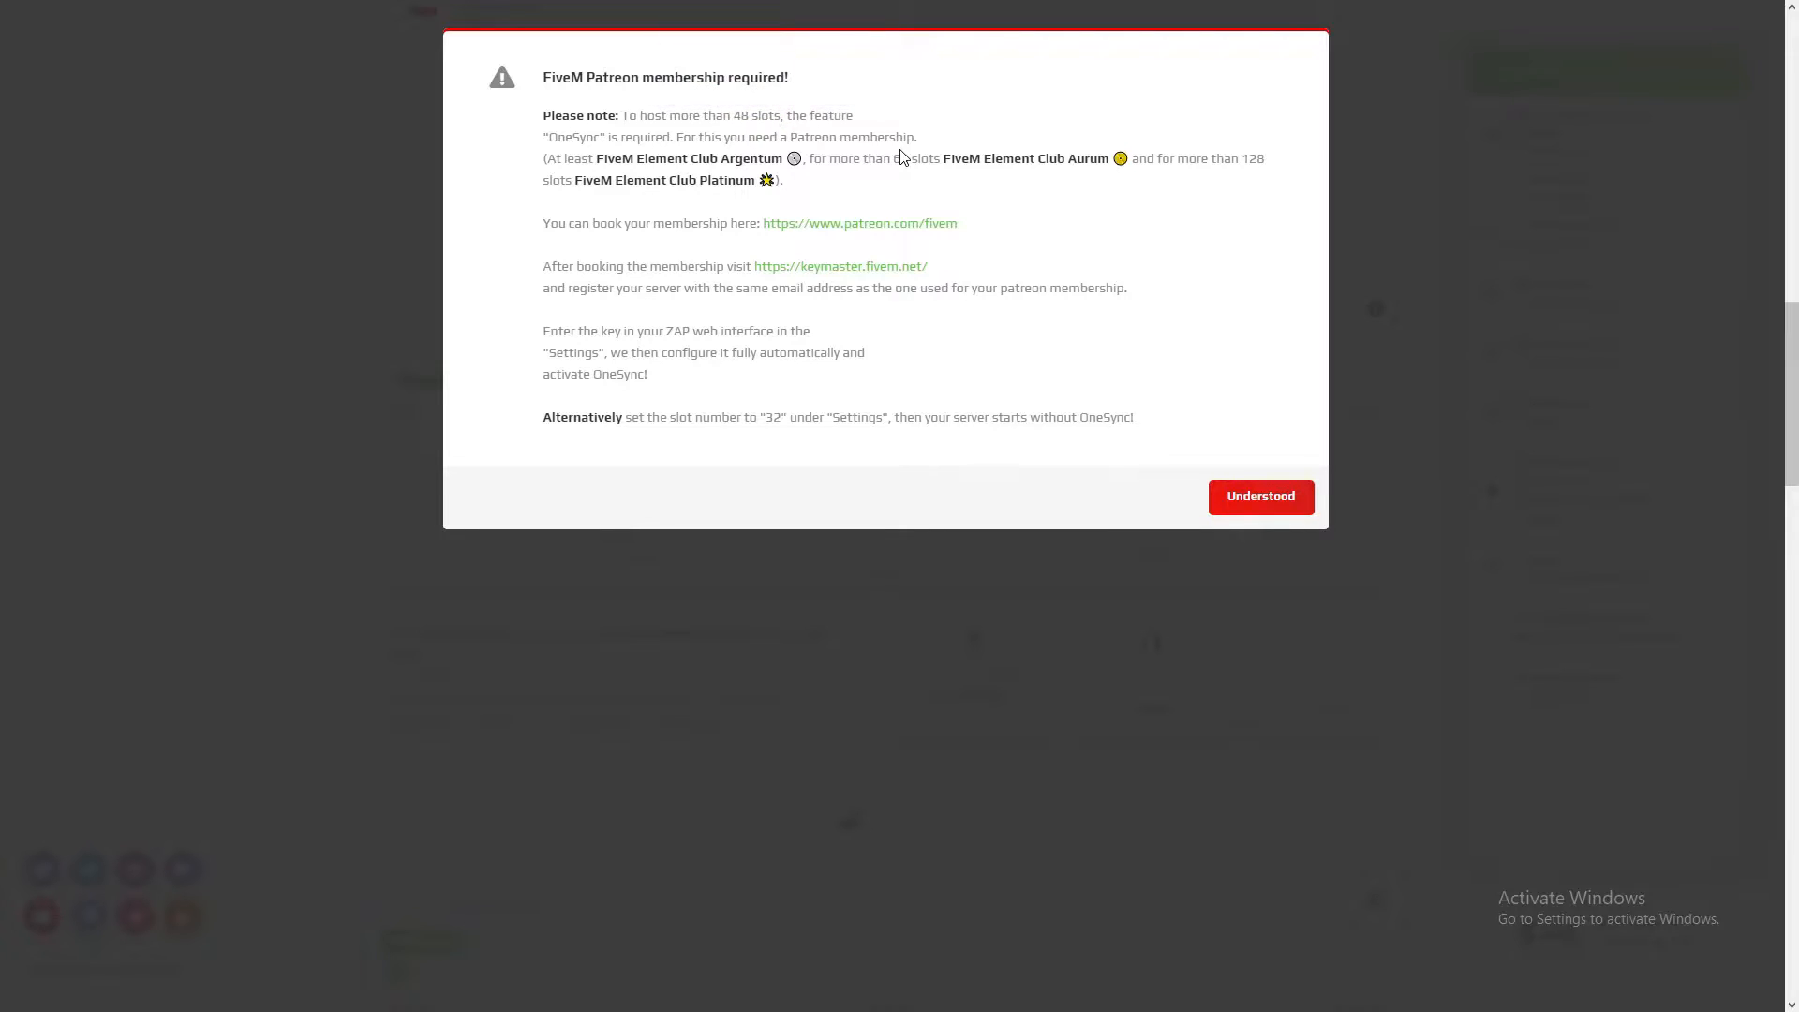
click(1230, 493)
drag(715, 380, 576, 380)
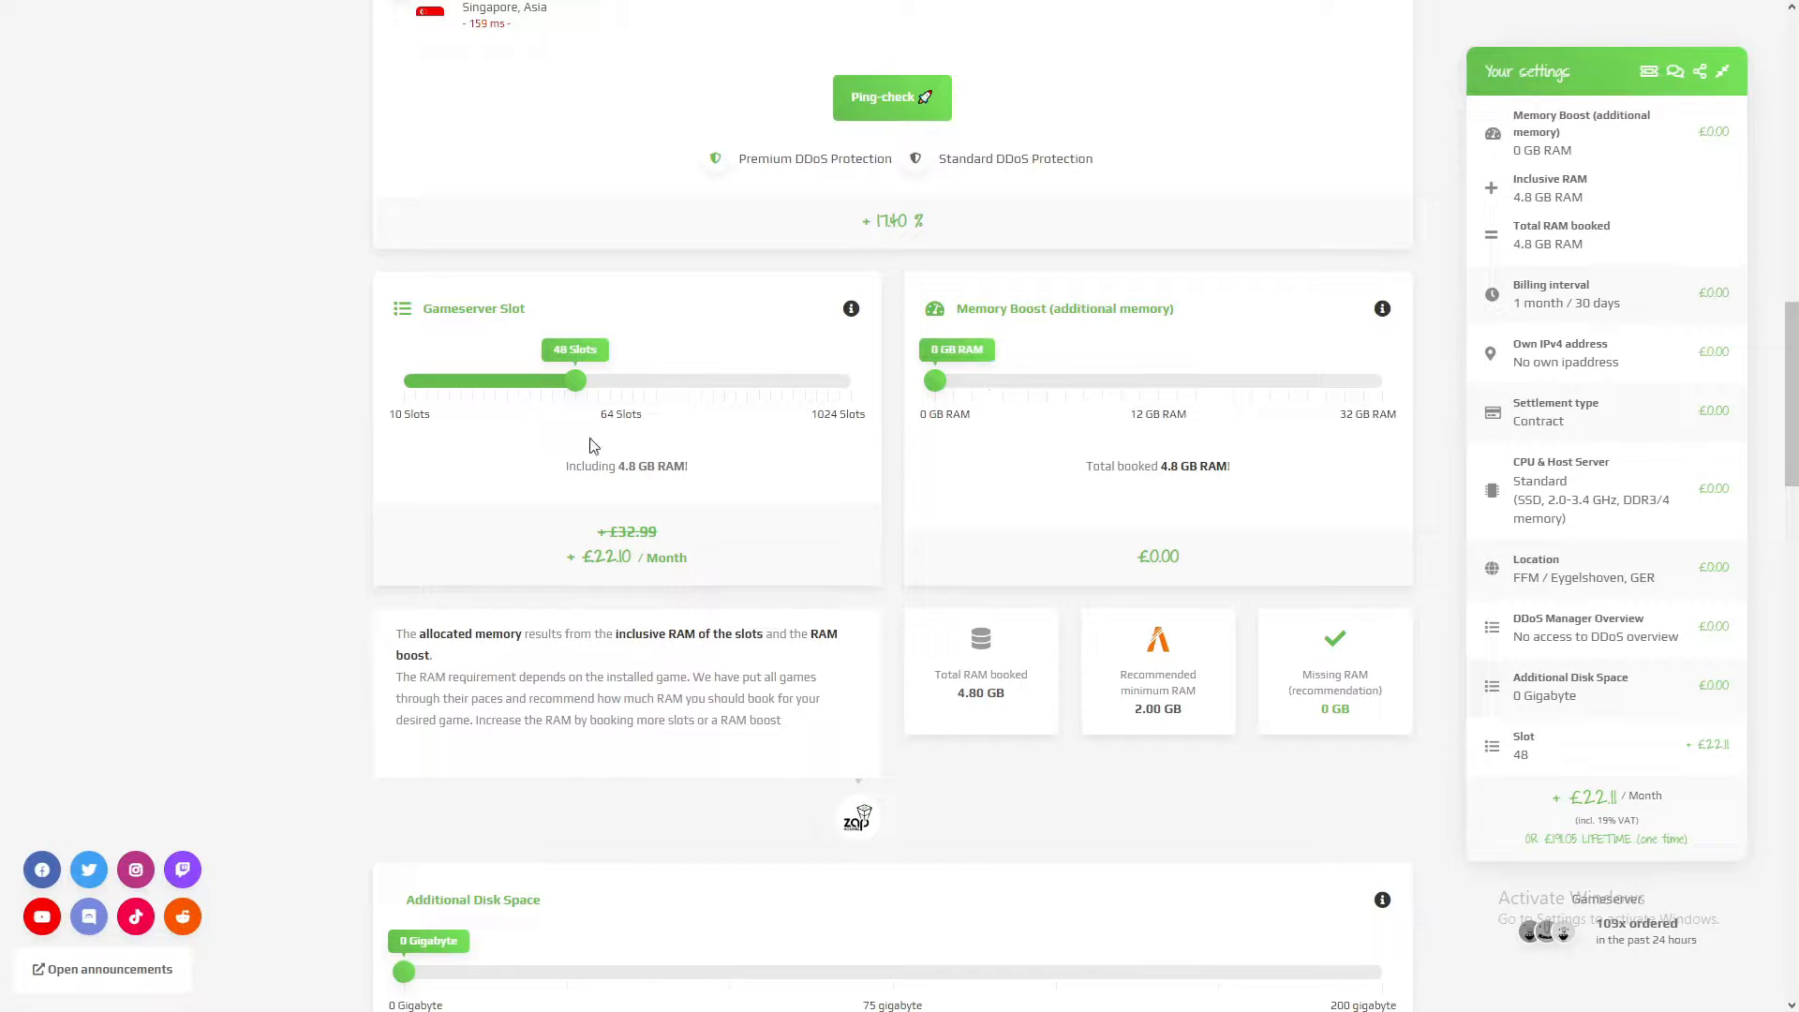
Step: Set the memory boost to 5 GB RAM and check the total booked memory
drag(935, 379, 1028, 380)
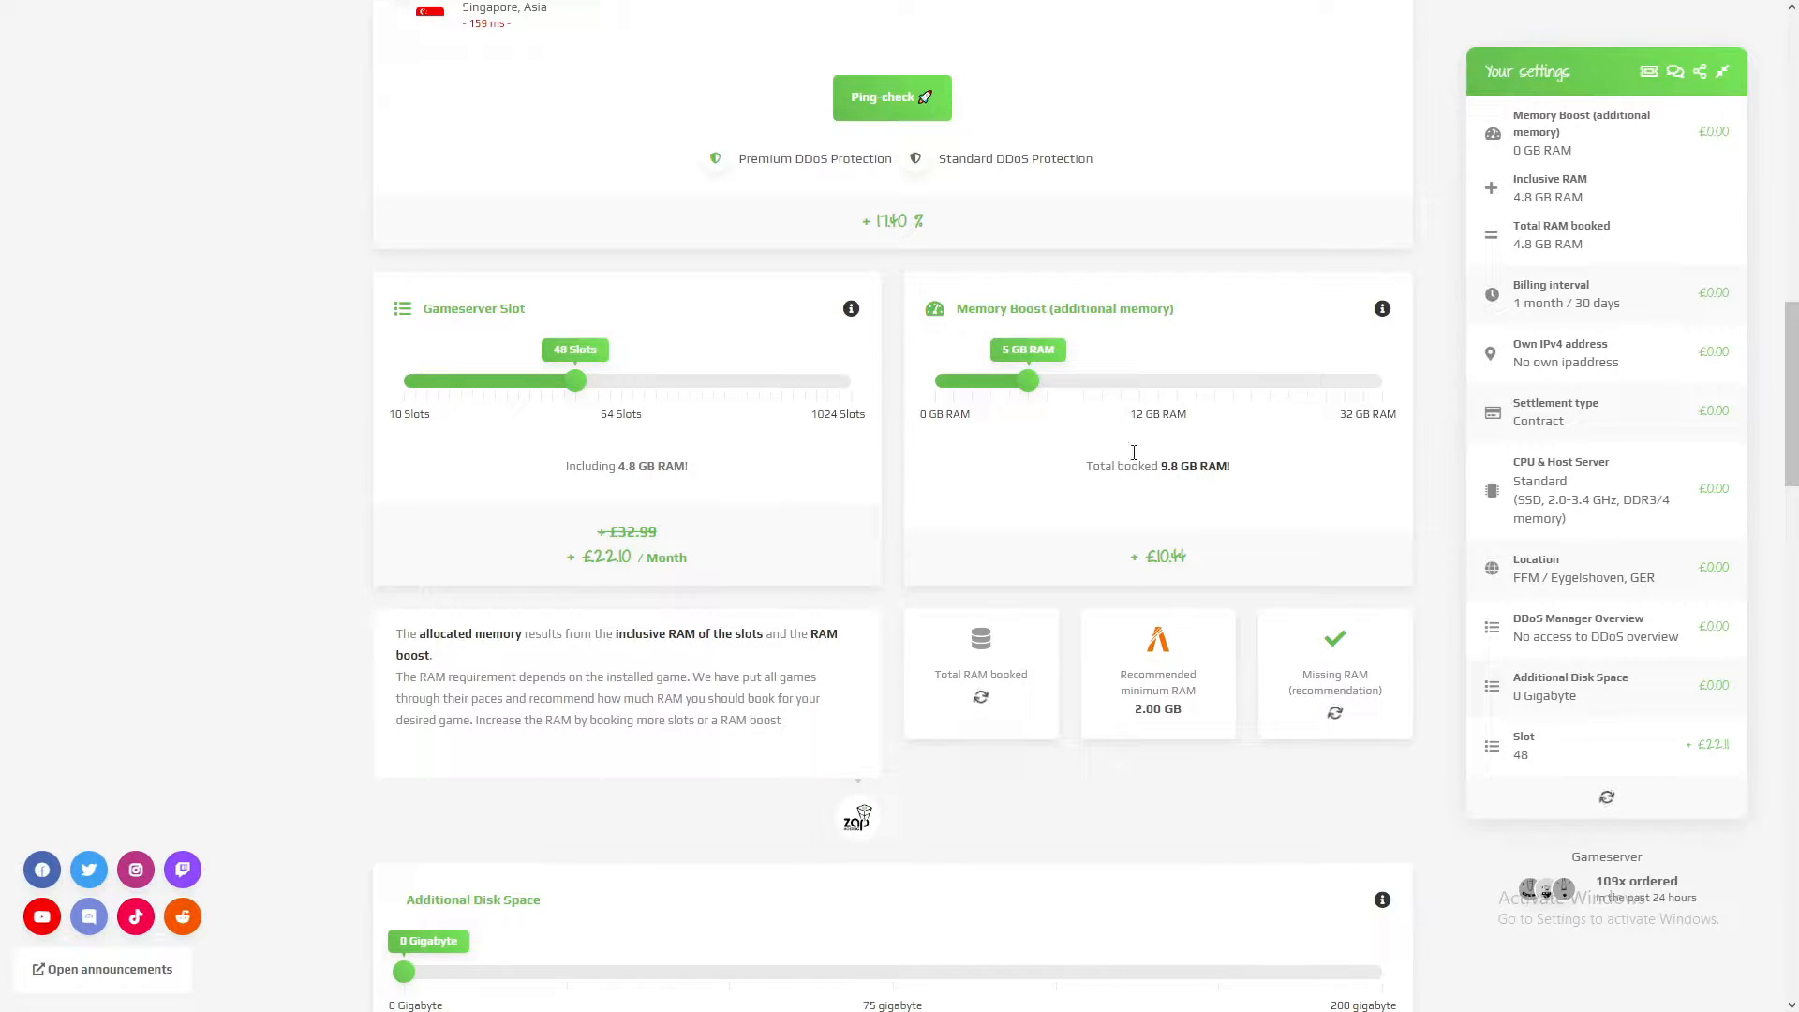
drag(1161, 467, 1230, 469)
click(1217, 510)
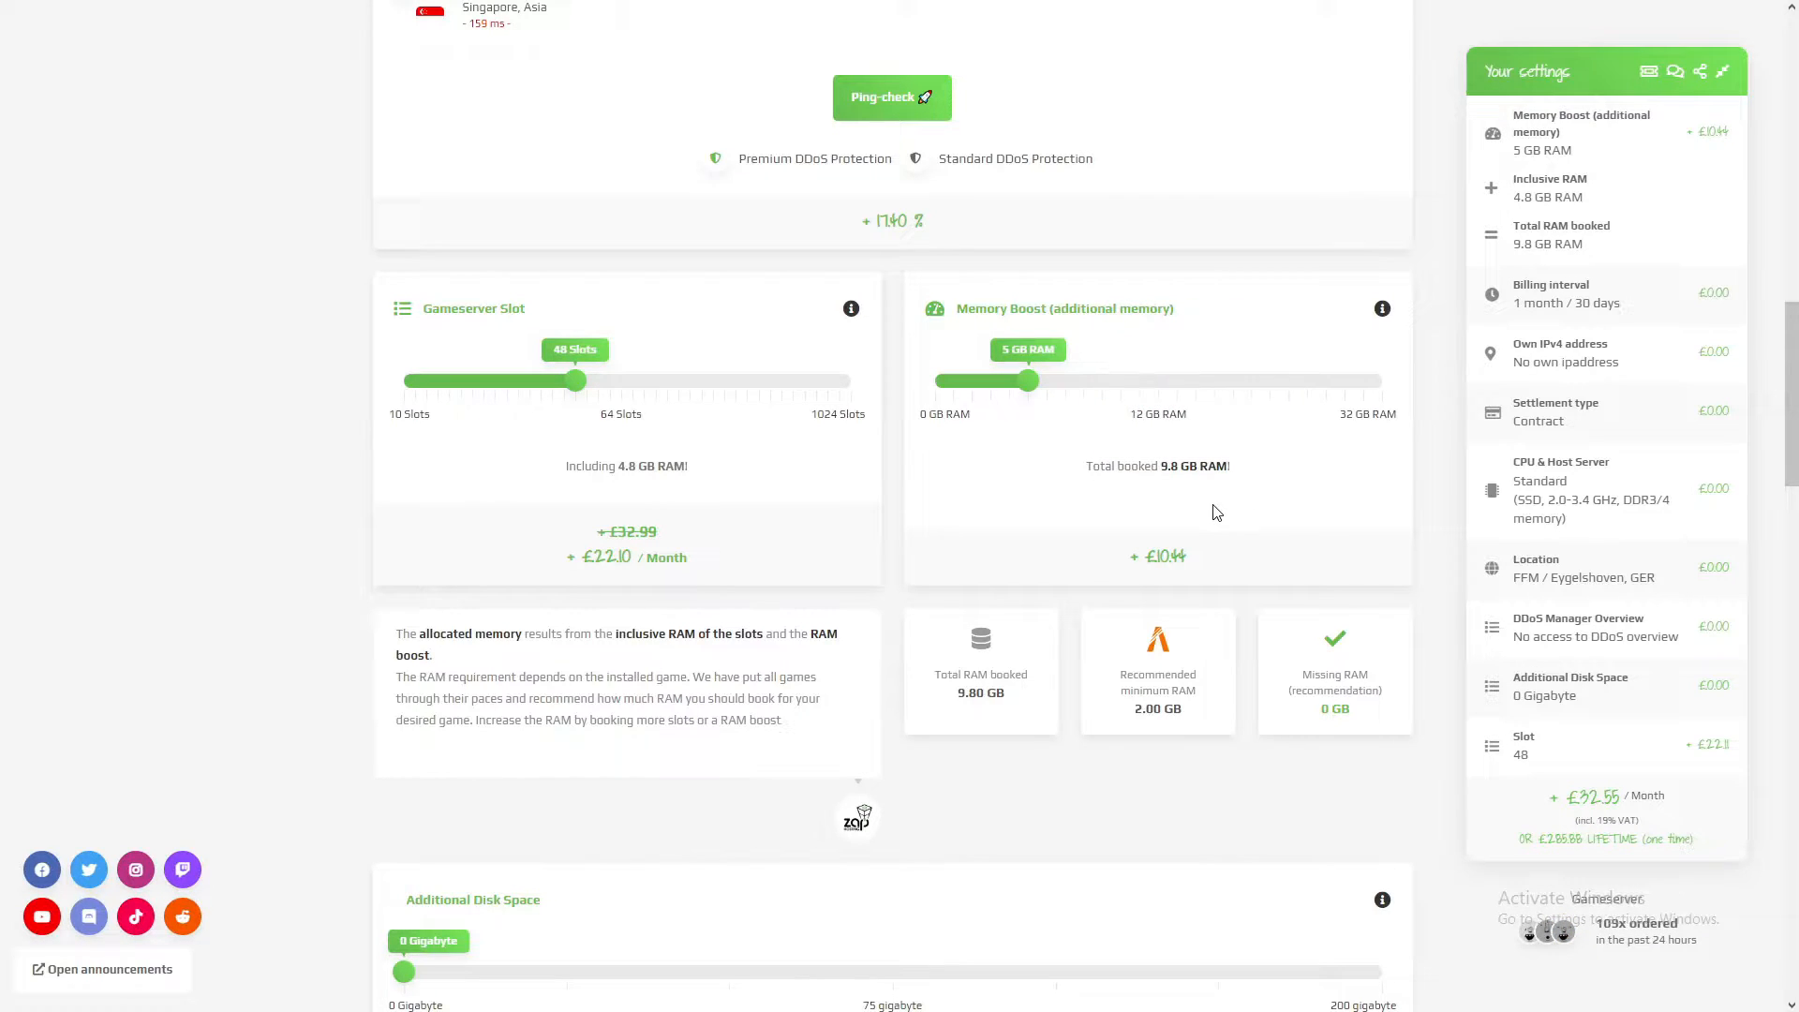
Step: Set the additional disk space to 75 gigabyte
scroll(1031, 487, down, 3)
scroll(900, 438, down, 2)
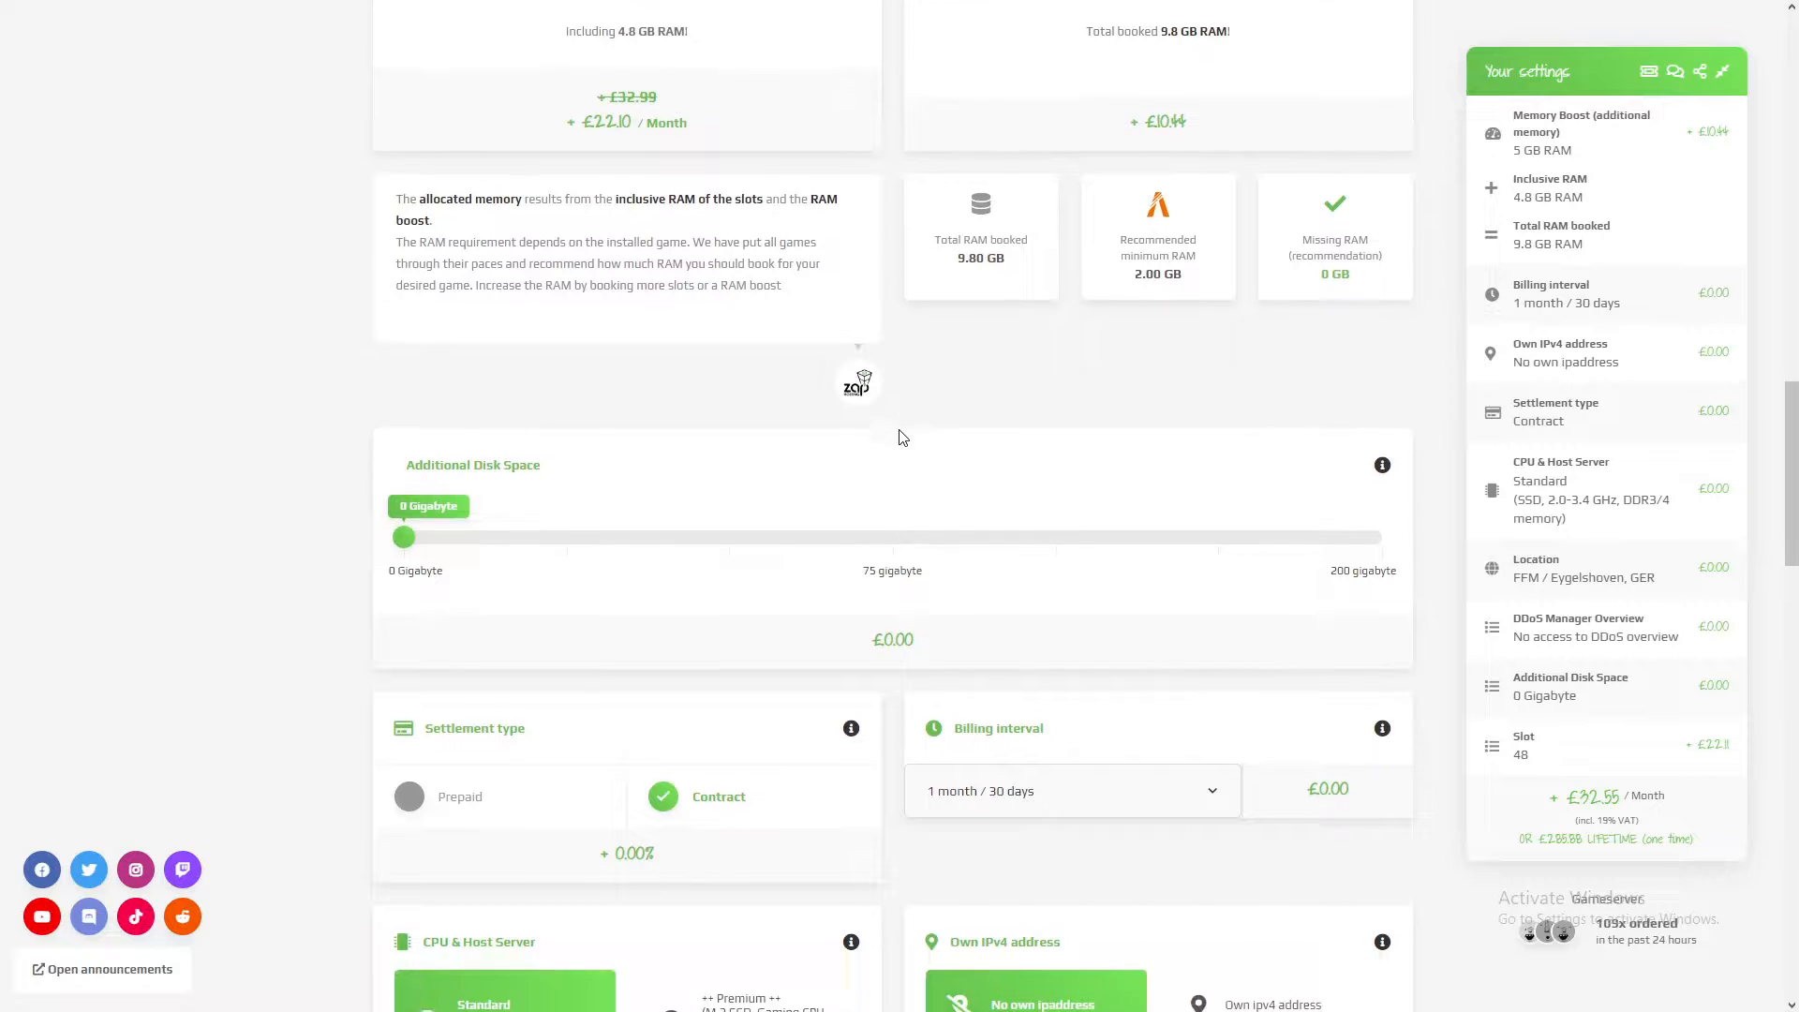
drag(403, 436, 546, 438)
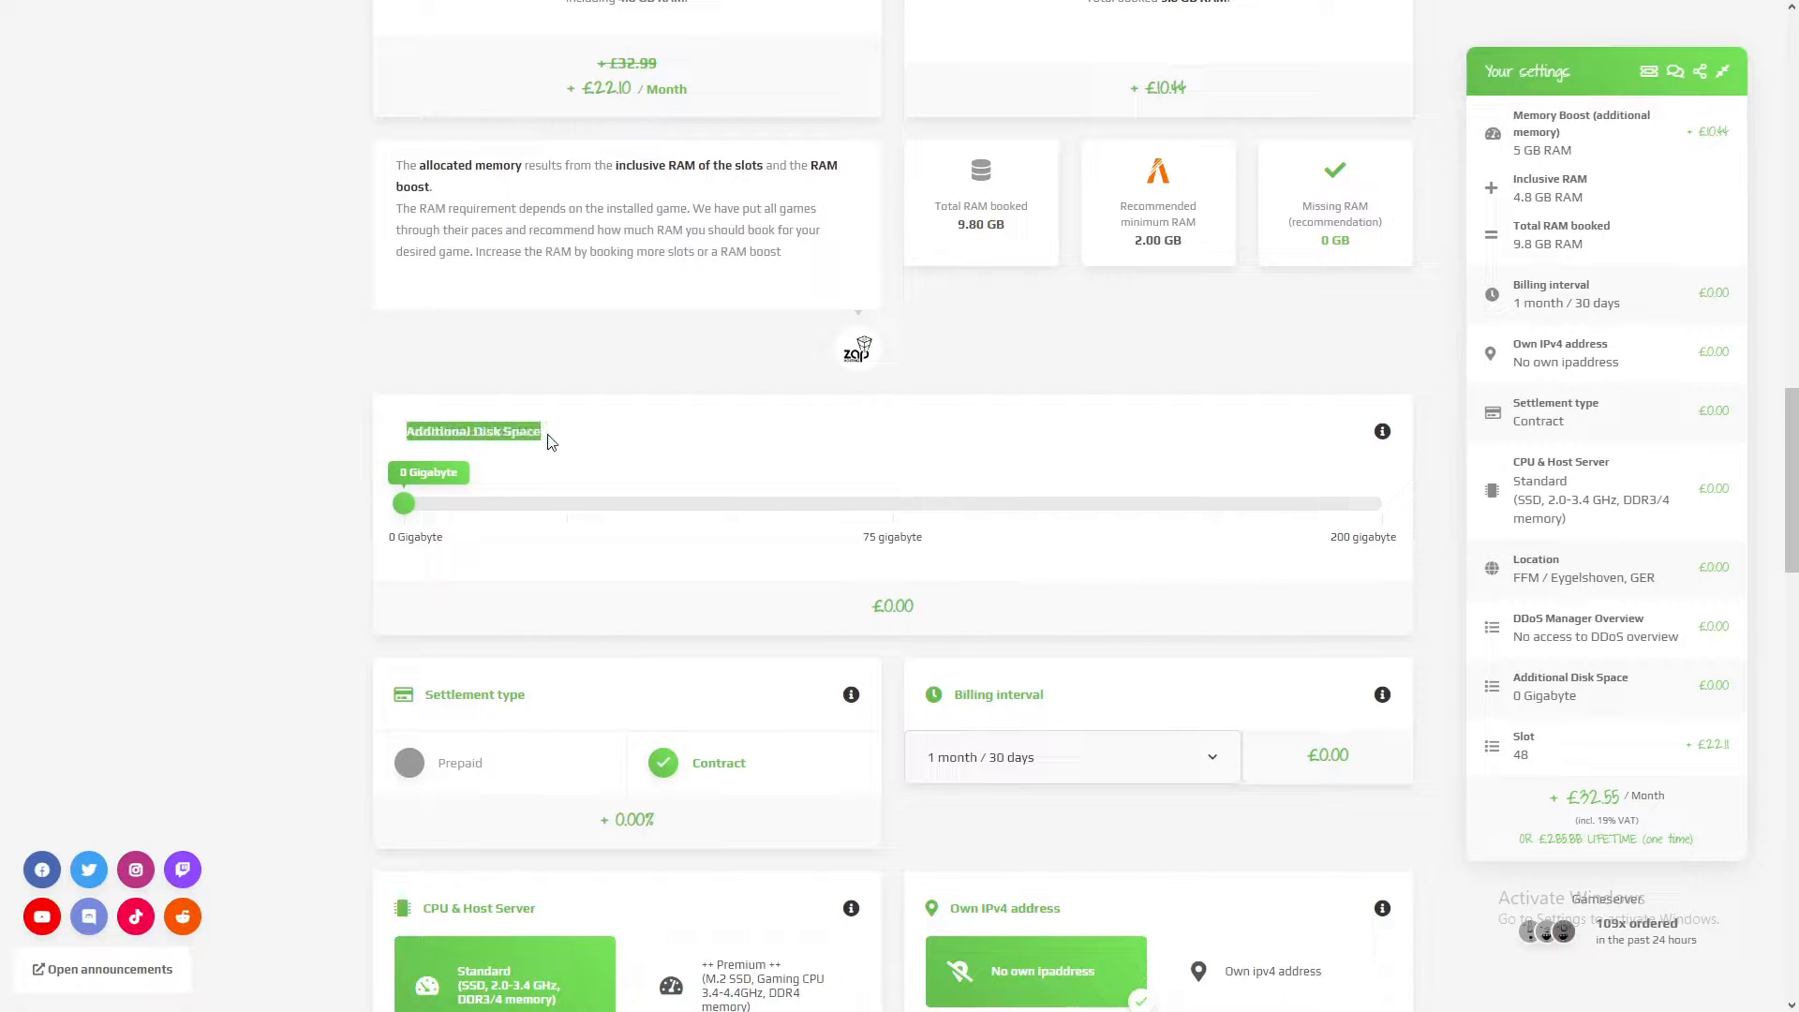
click(546, 438)
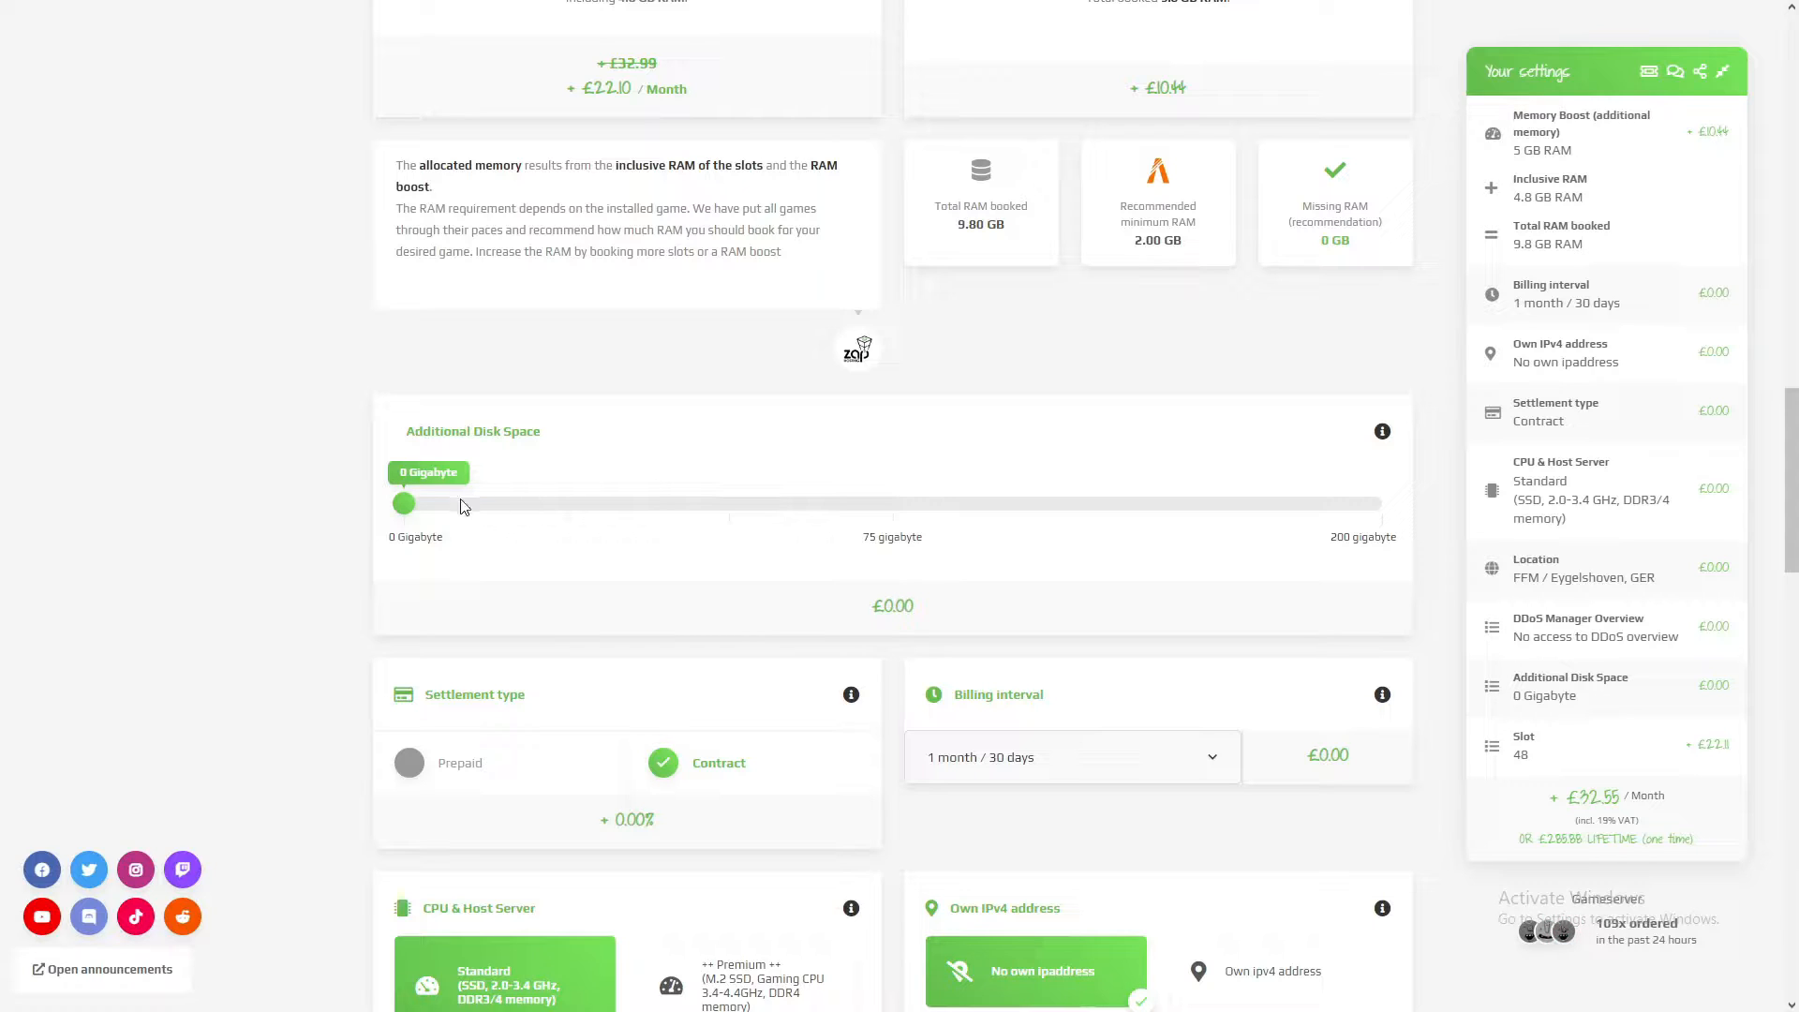
drag(398, 501, 892, 506)
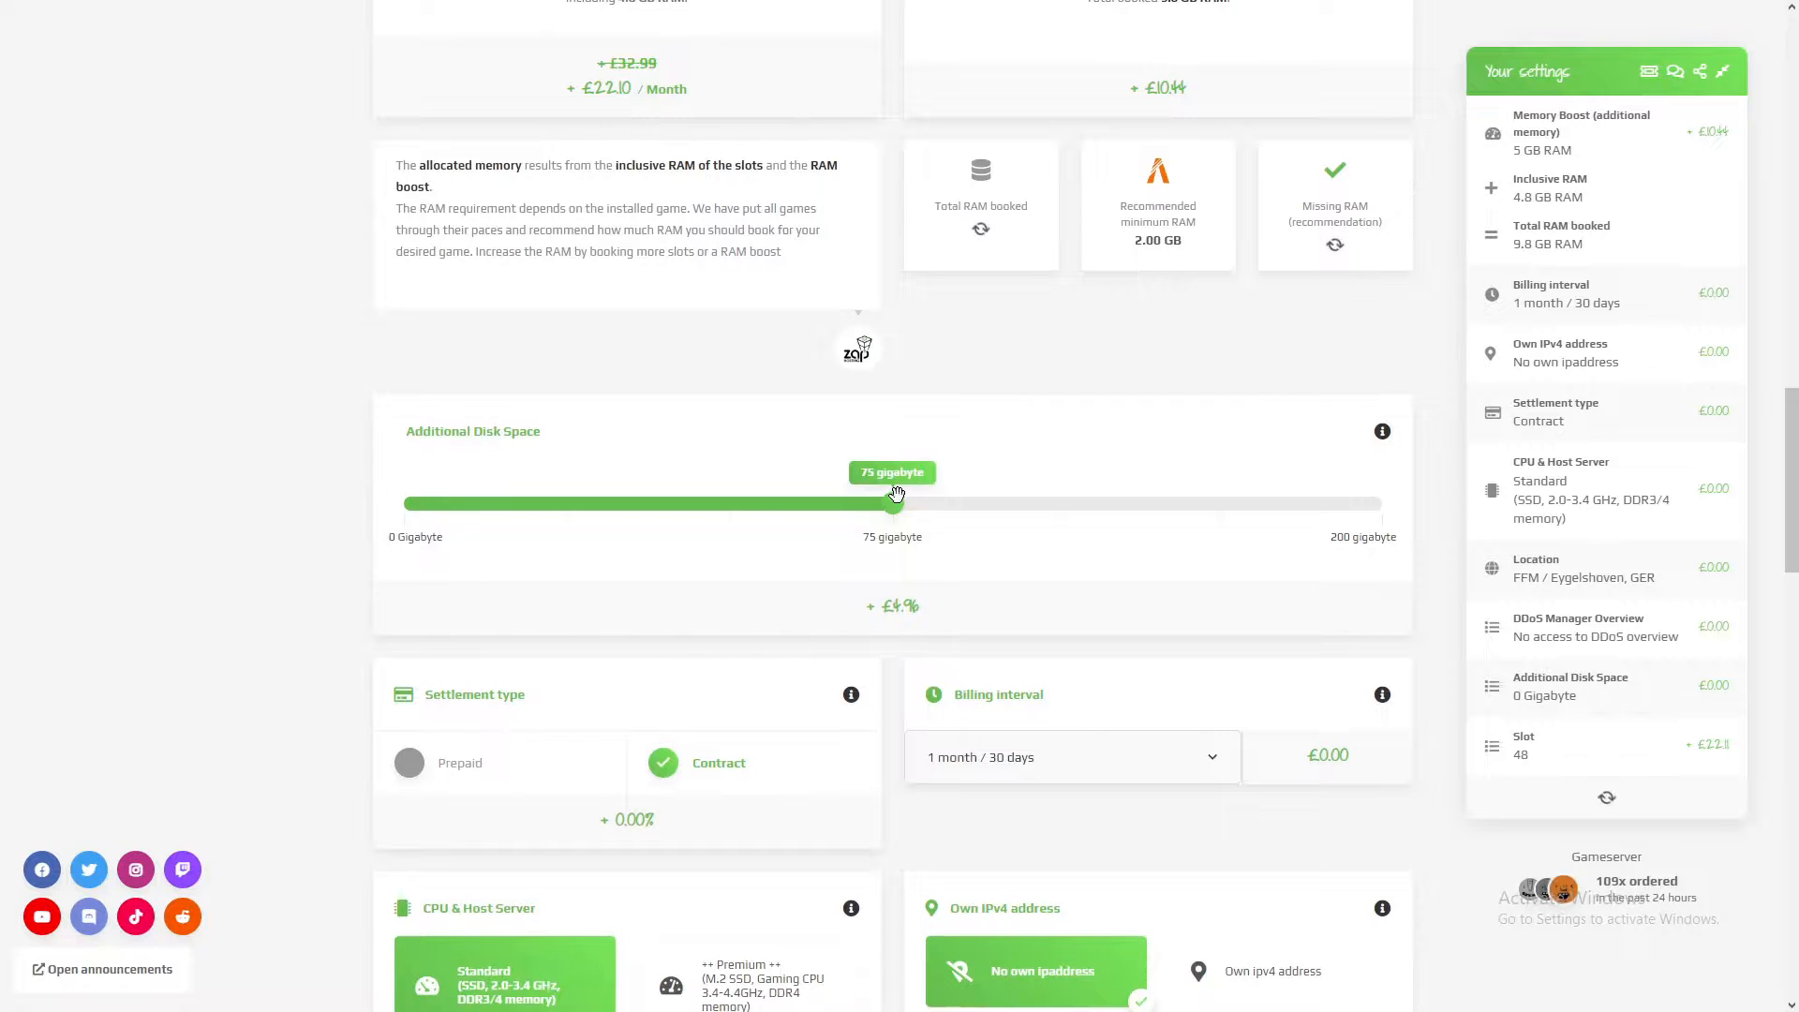
Step: Compare the Prepaid and Contract settlement types, ending on Contract, and review the available billing intervals
scroll(902, 506, down, 2)
scroll(901, 506, down, 1)
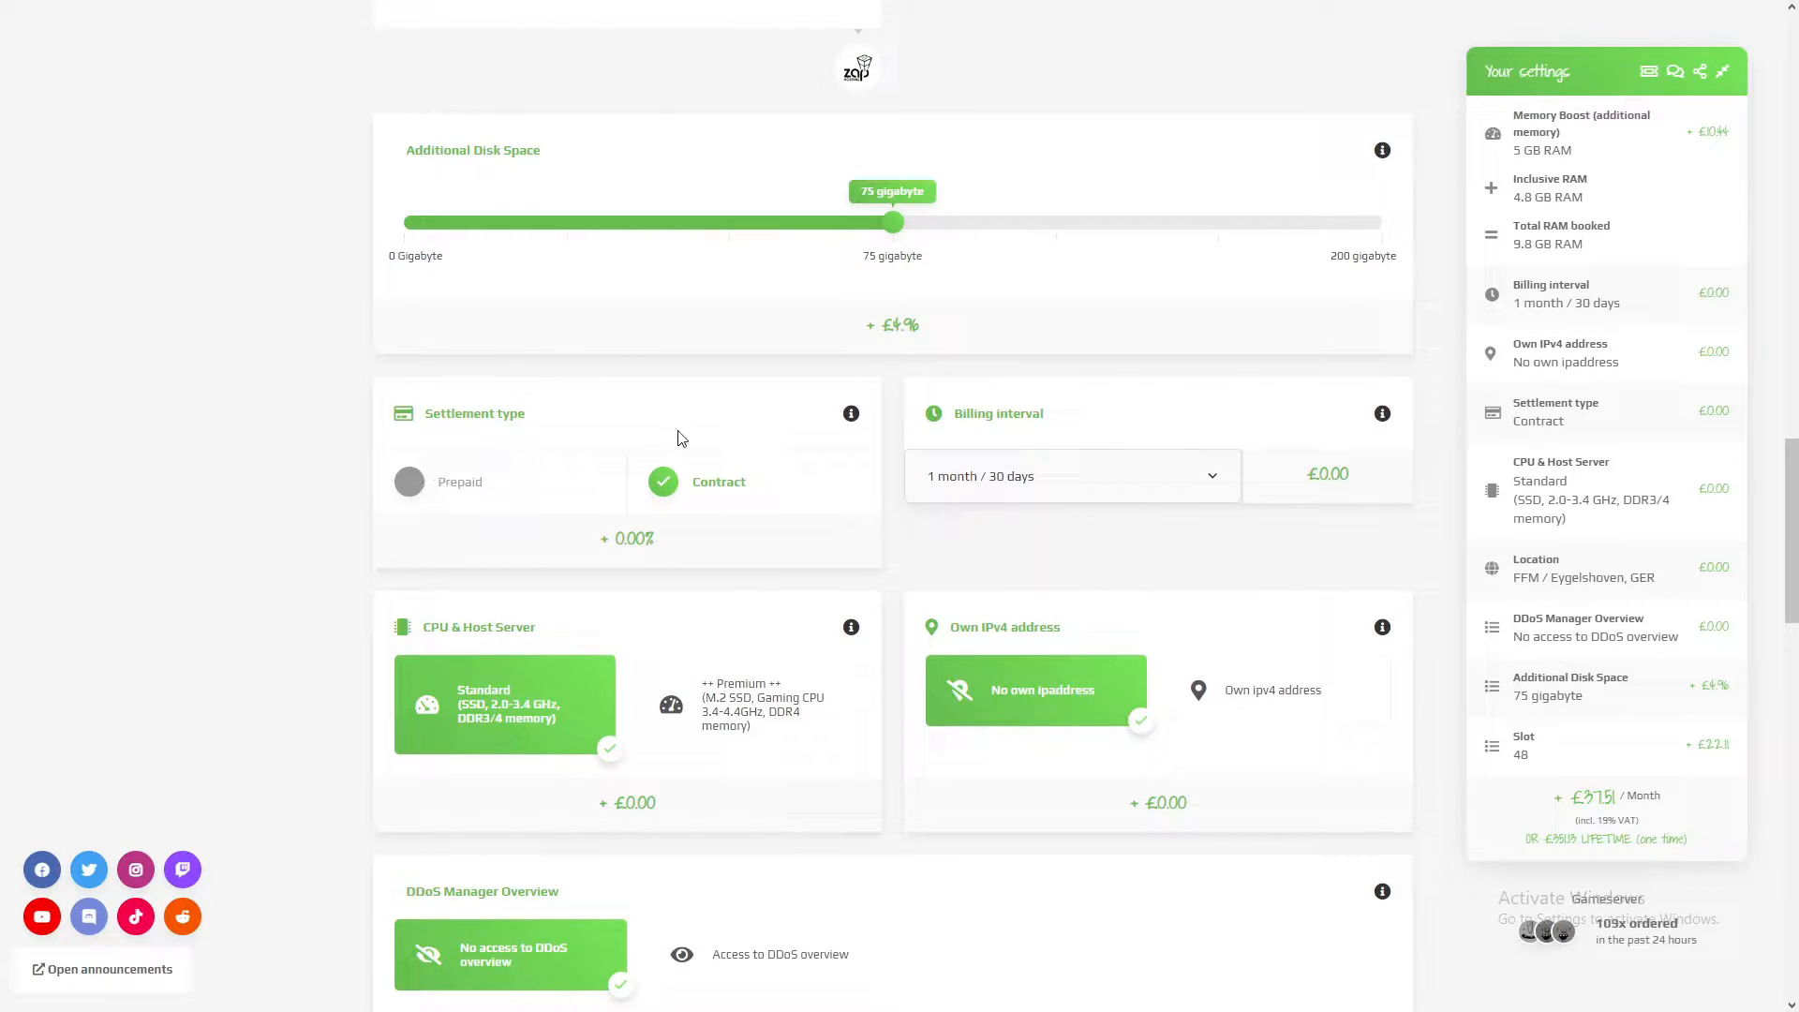
click(475, 482)
click(668, 483)
click(1054, 489)
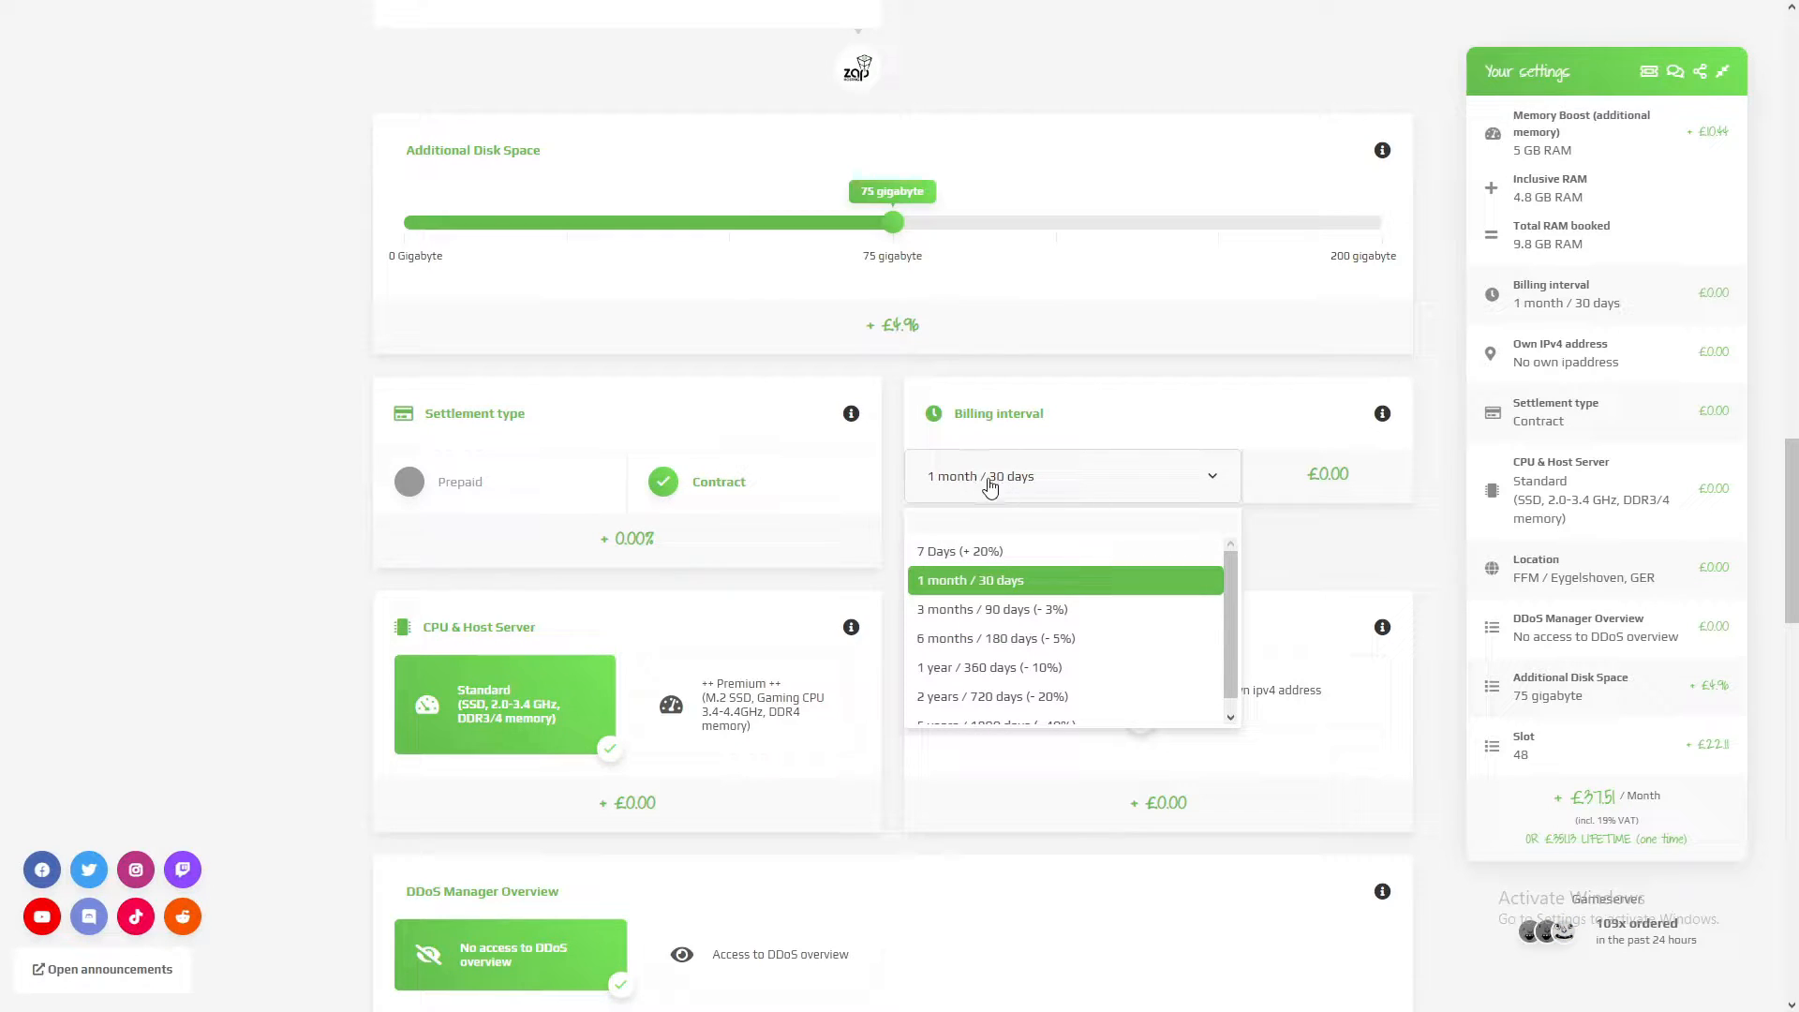
scroll(995, 579, down, 1)
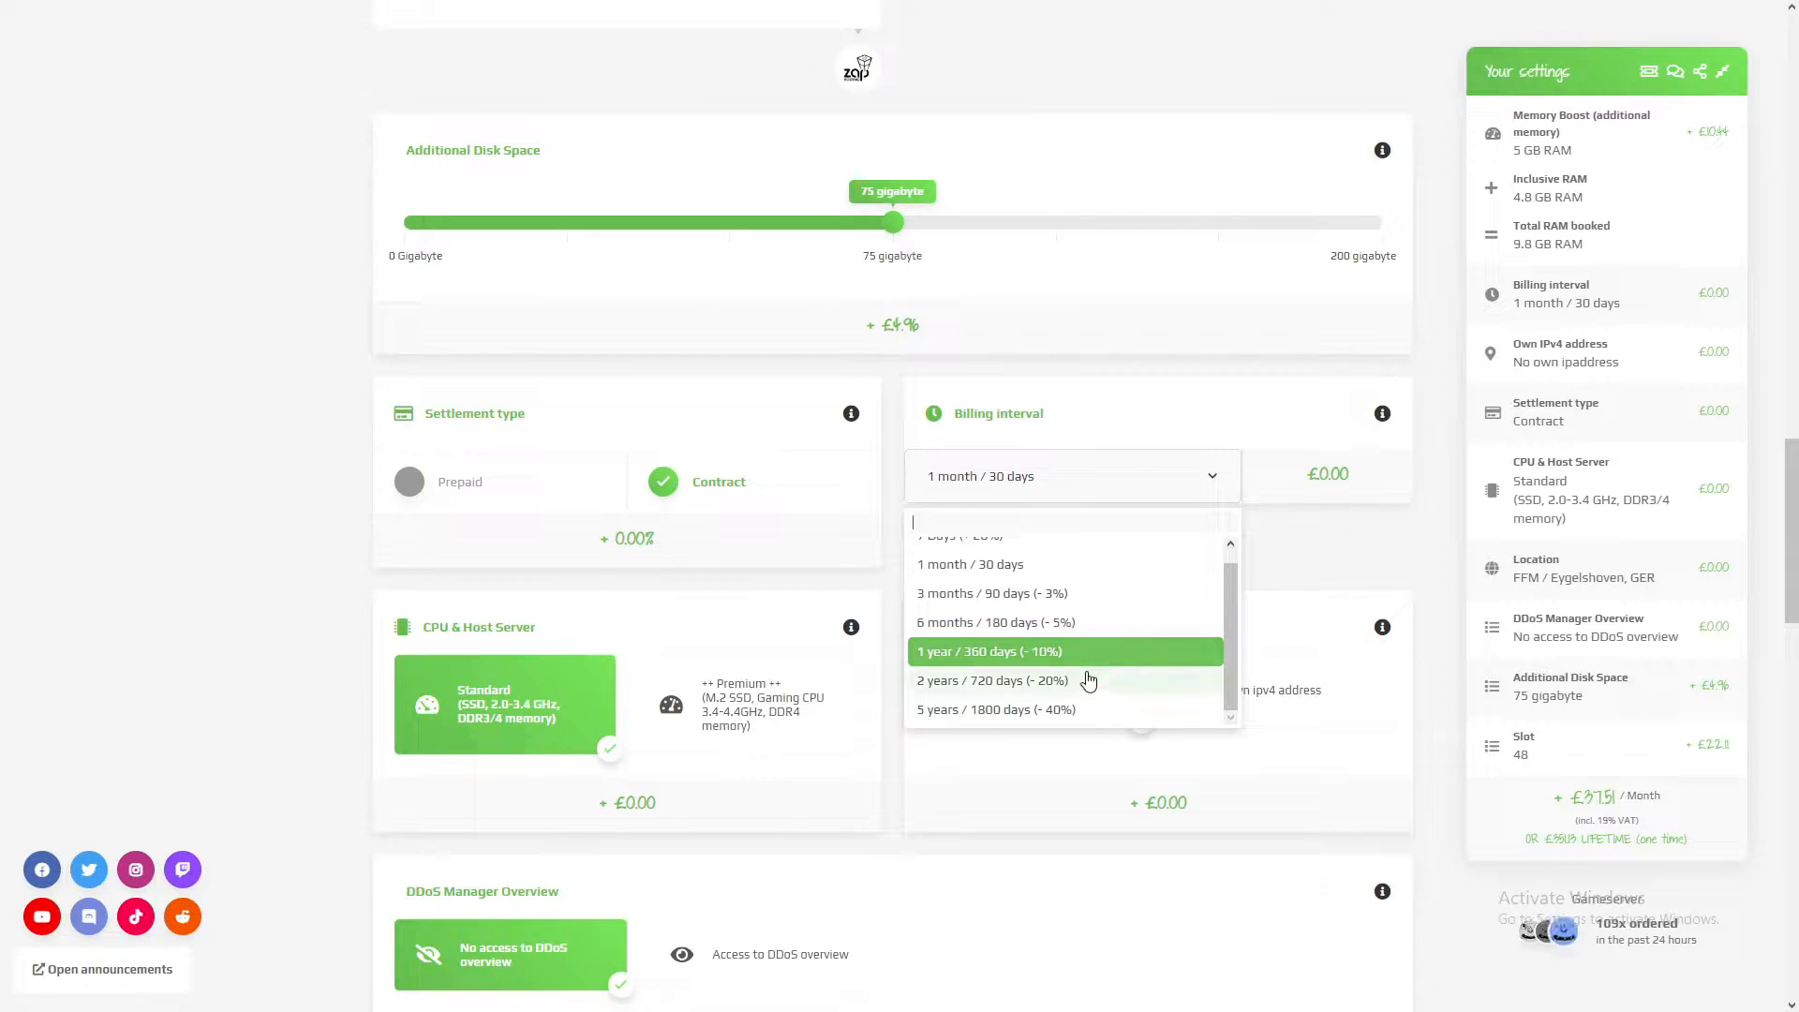
scroll(1089, 670, up, 1)
click(1313, 555)
Step: Select the ++ Premium ++ CPU & host server and add an own ipv4 address to the server configuration
scroll(902, 569, down, 1)
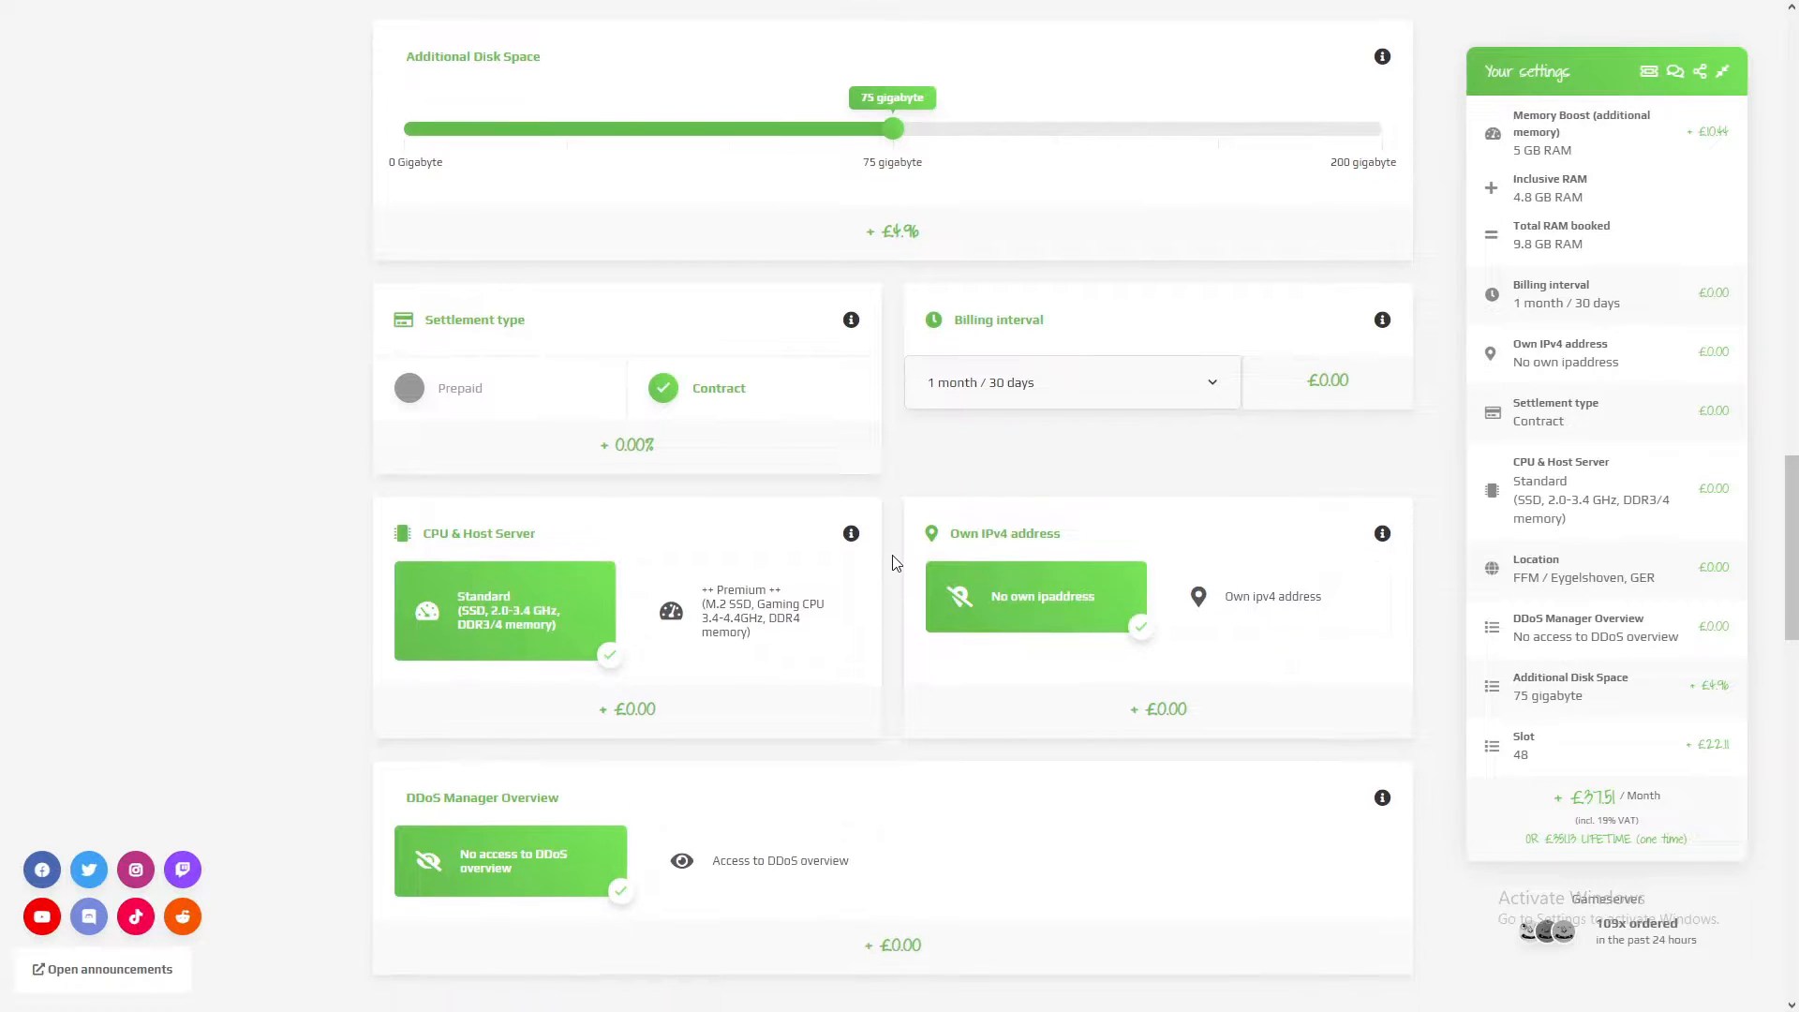
scroll(894, 555, down, 1)
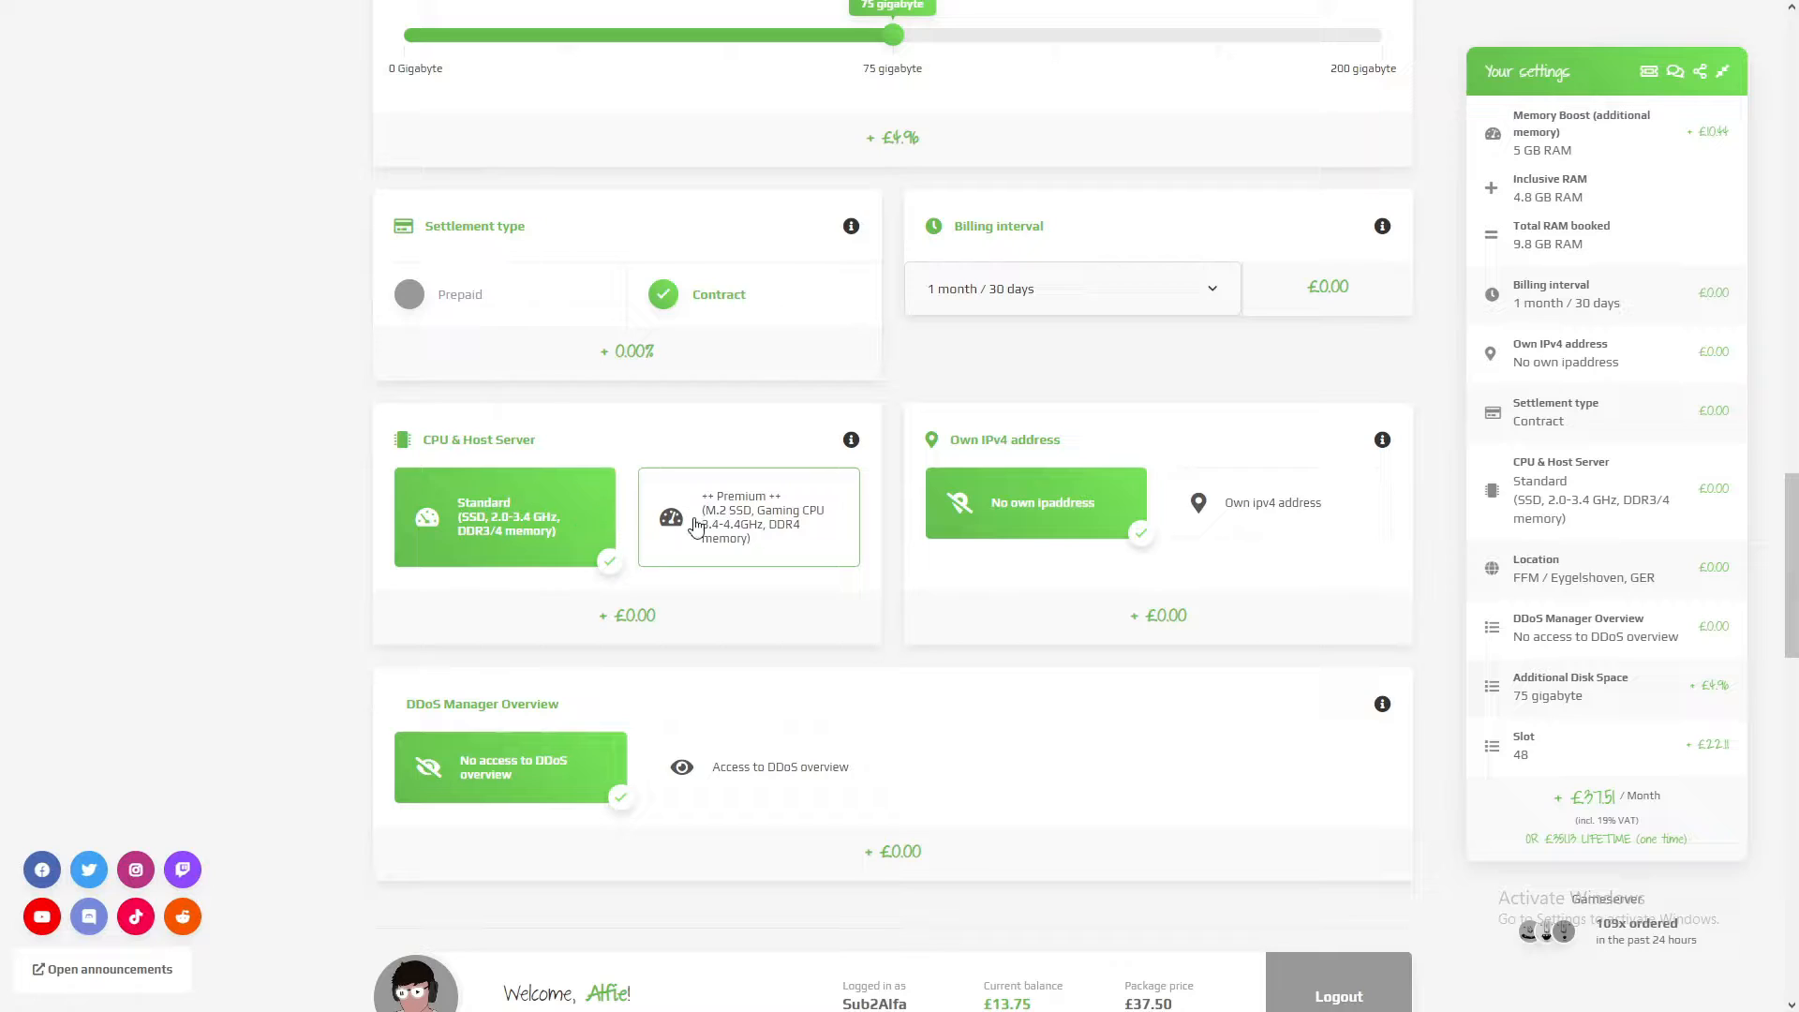
click(674, 560)
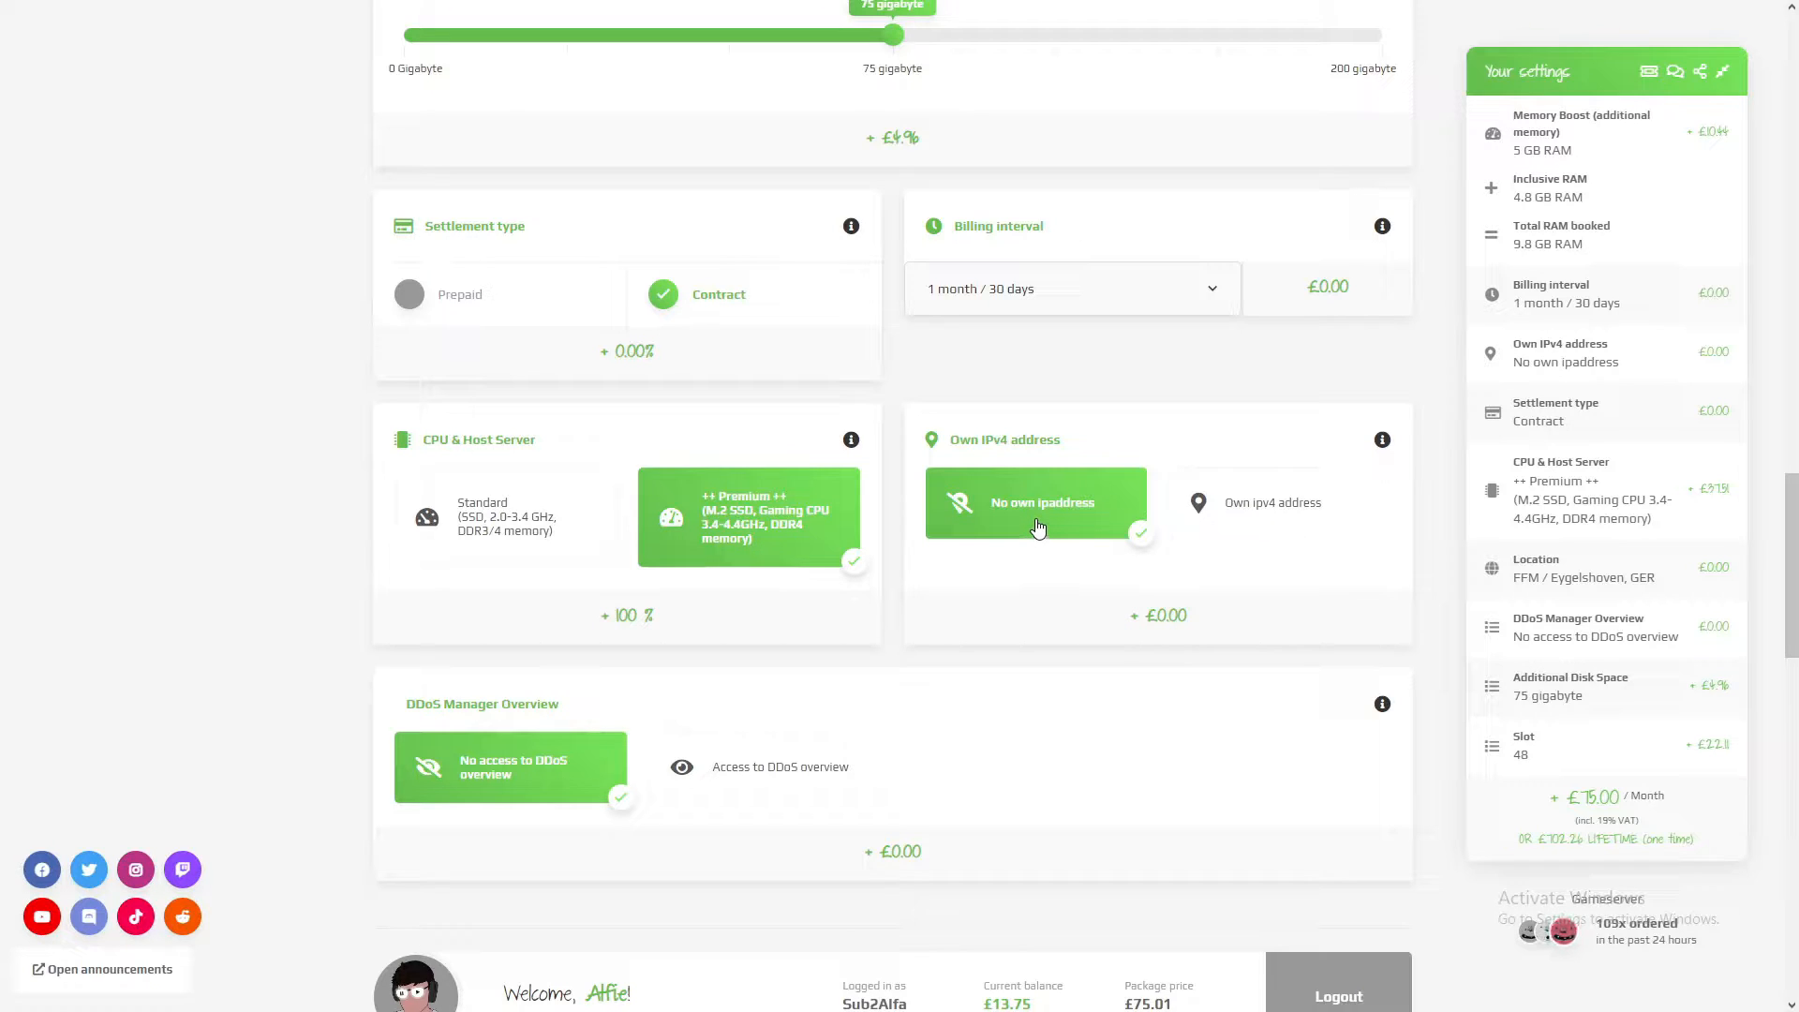
click(1262, 529)
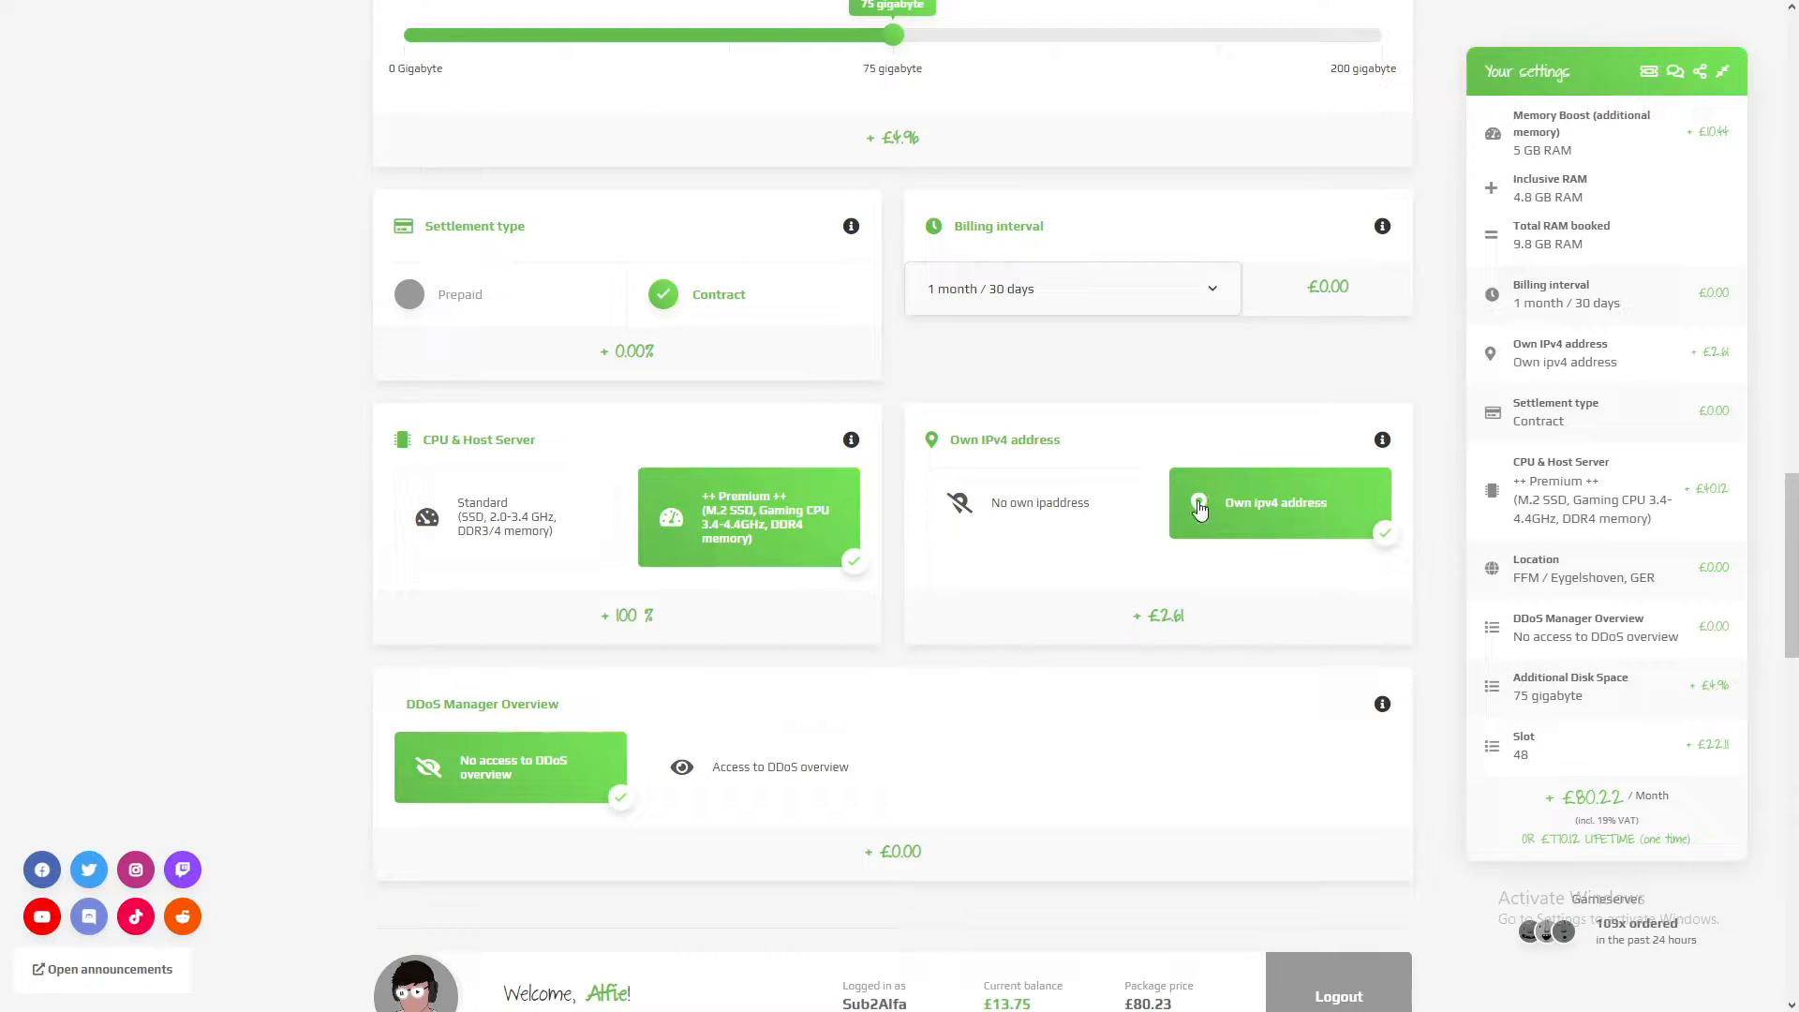
Step: Try Access to DDoS overview combined with no own IP address, and switch back to the own ipv4 address
scroll(637, 498, down, 3)
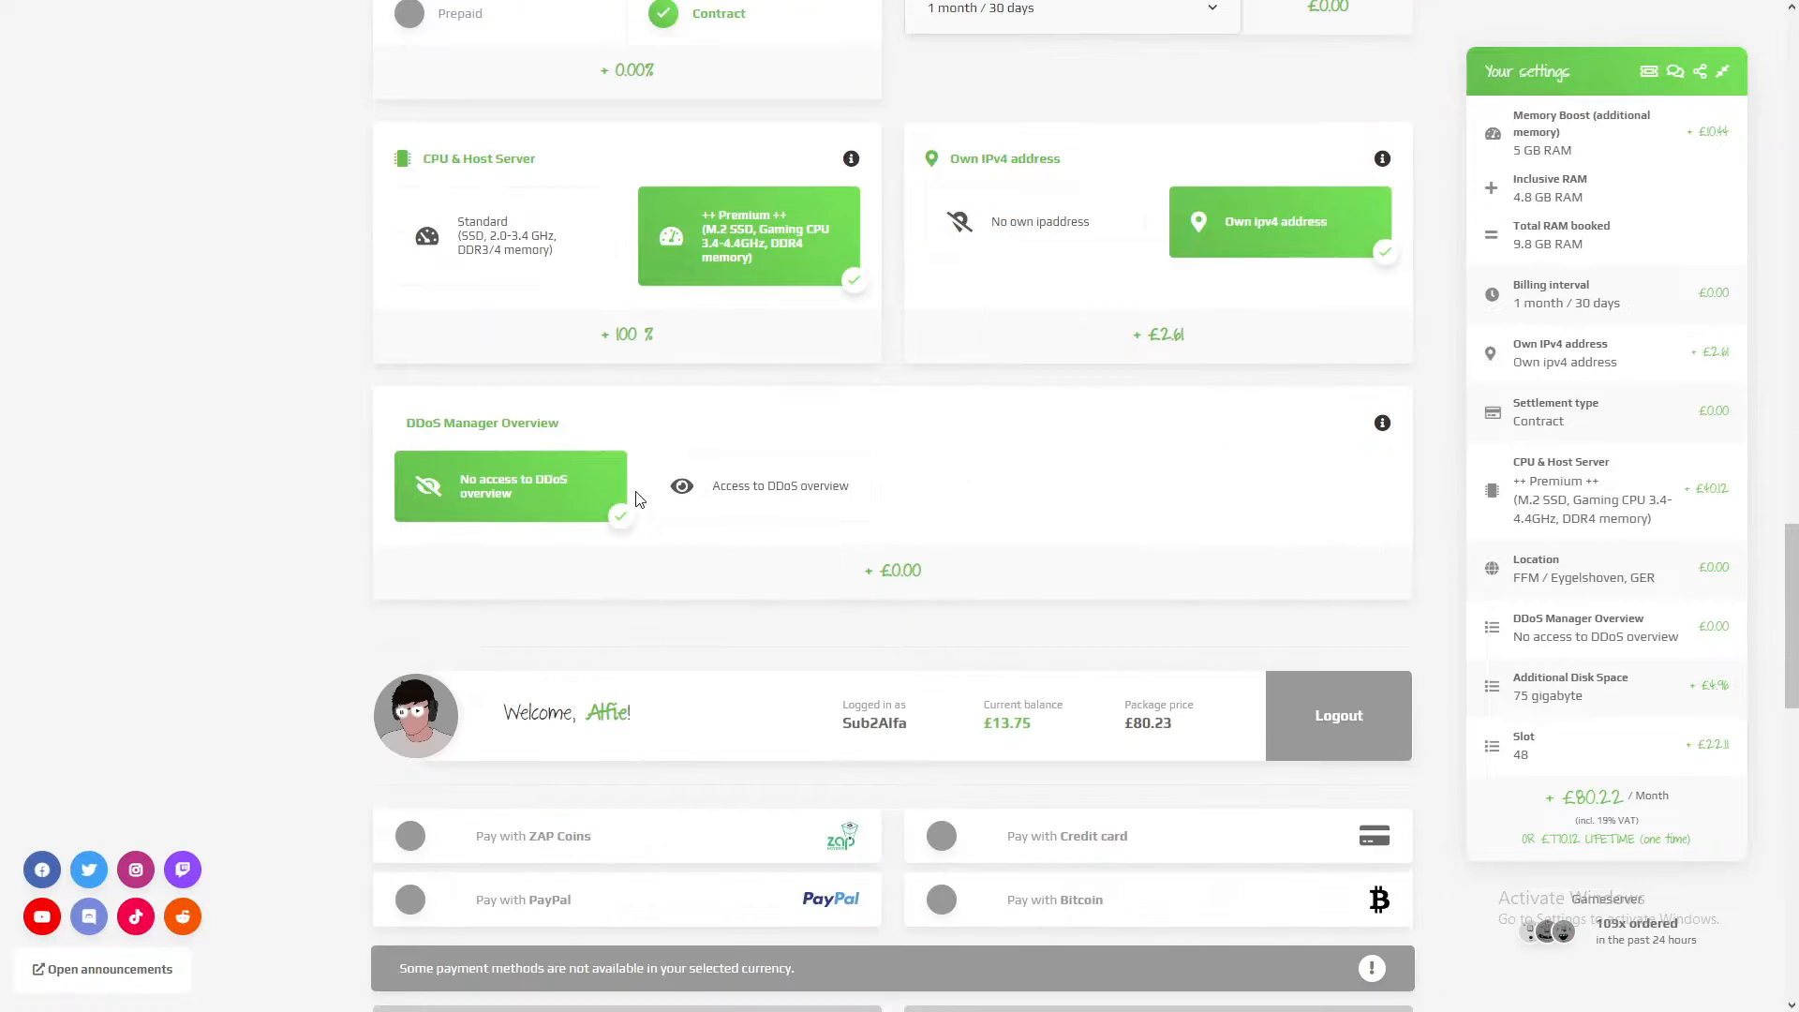
drag(560, 421, 391, 418)
click(507, 479)
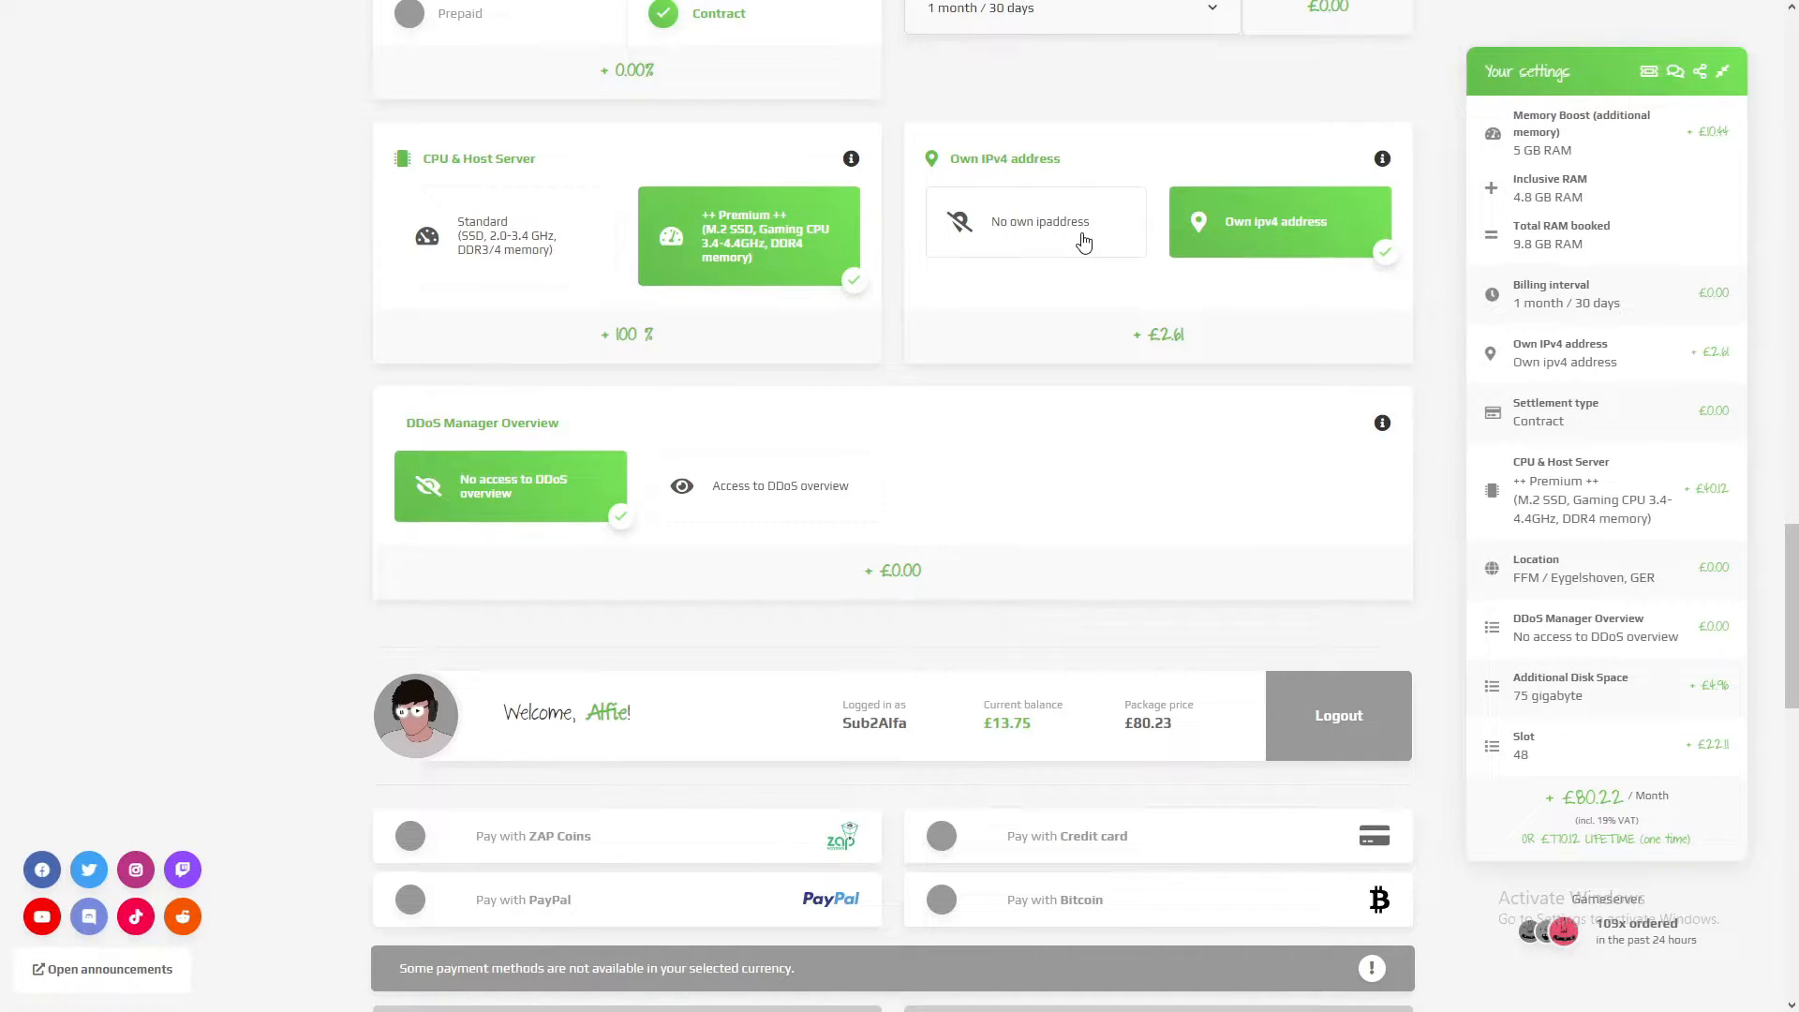
click(1031, 230)
click(776, 496)
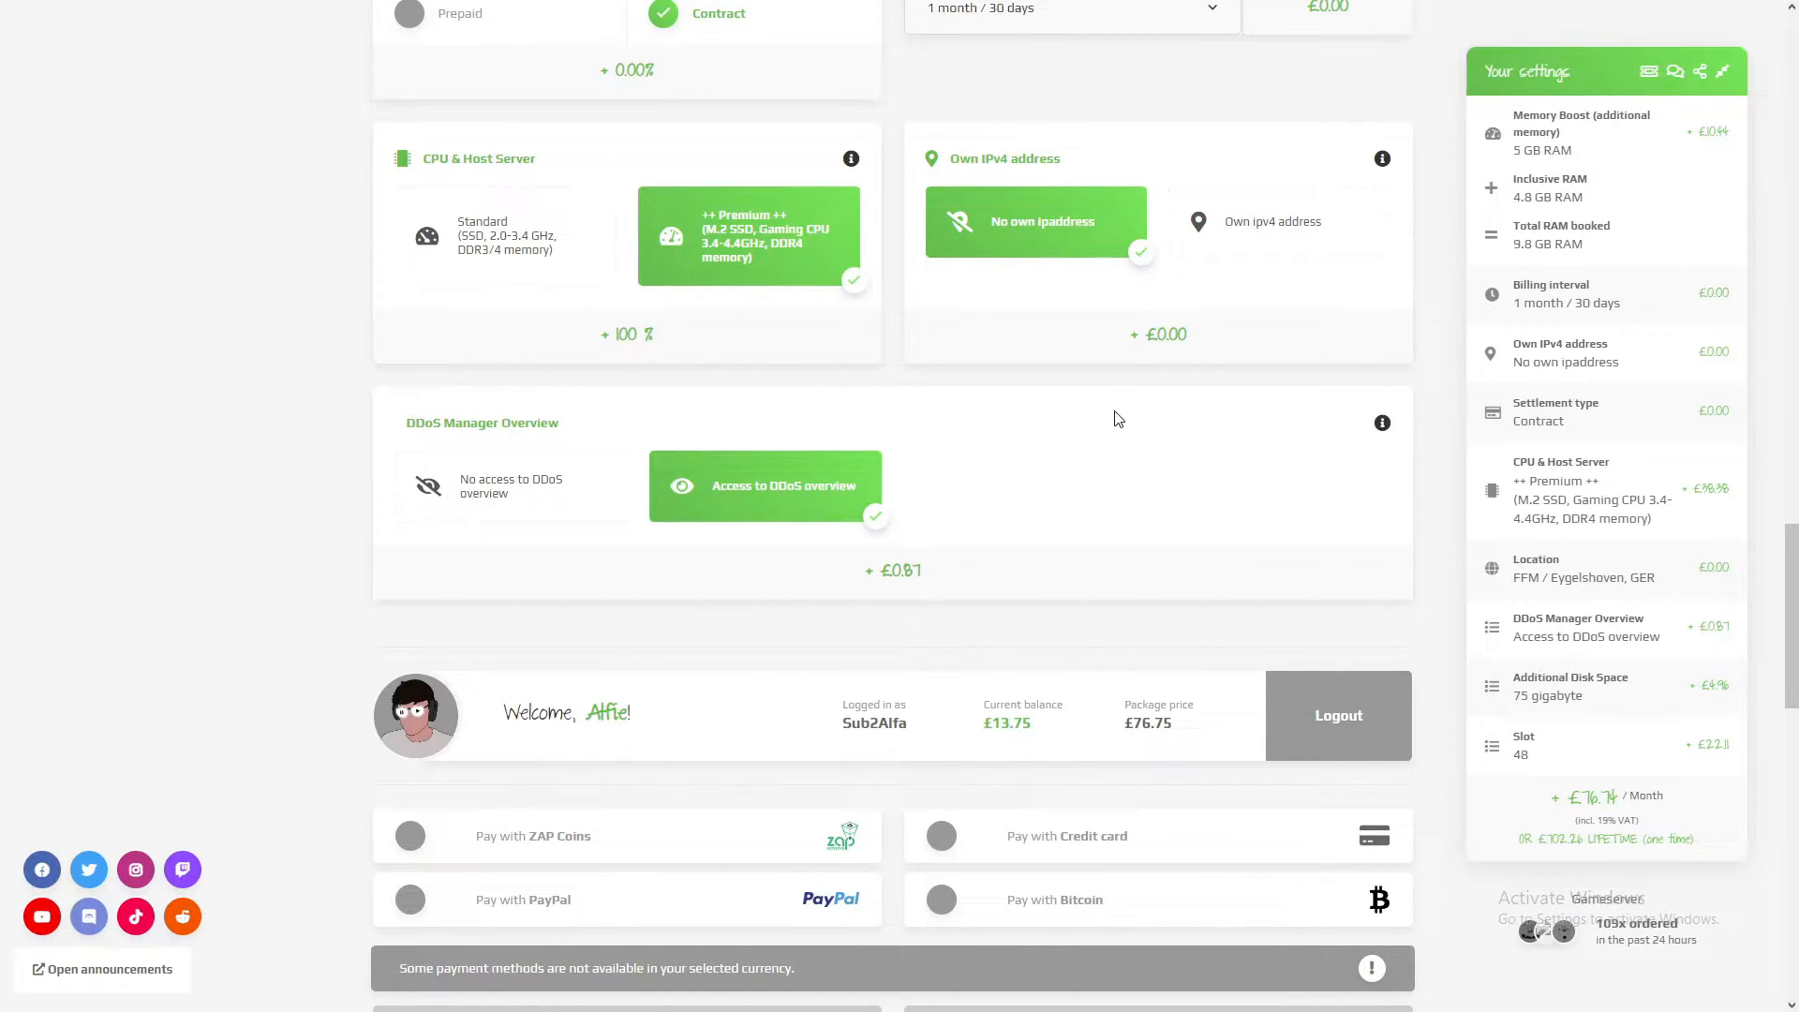
click(1219, 231)
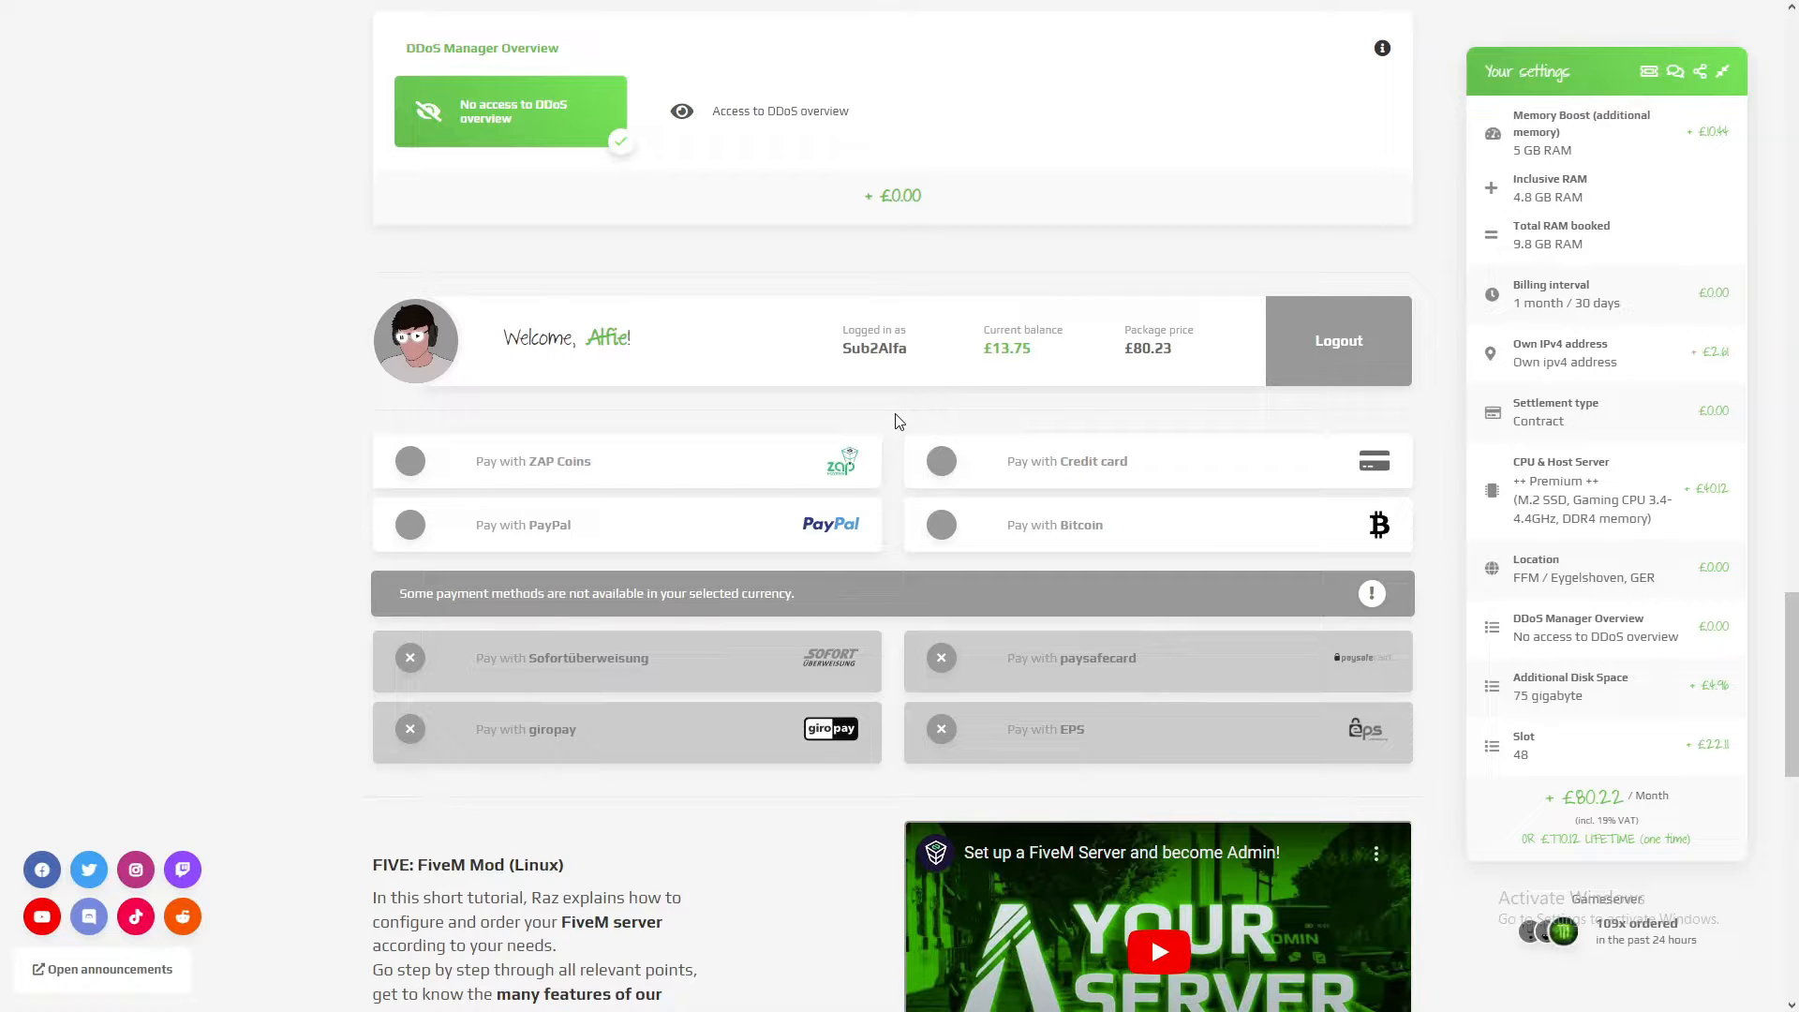
Step: Choose PayPal as the payment method, redeem the voucher ALFA on the order and check the discounted price
click(481, 525)
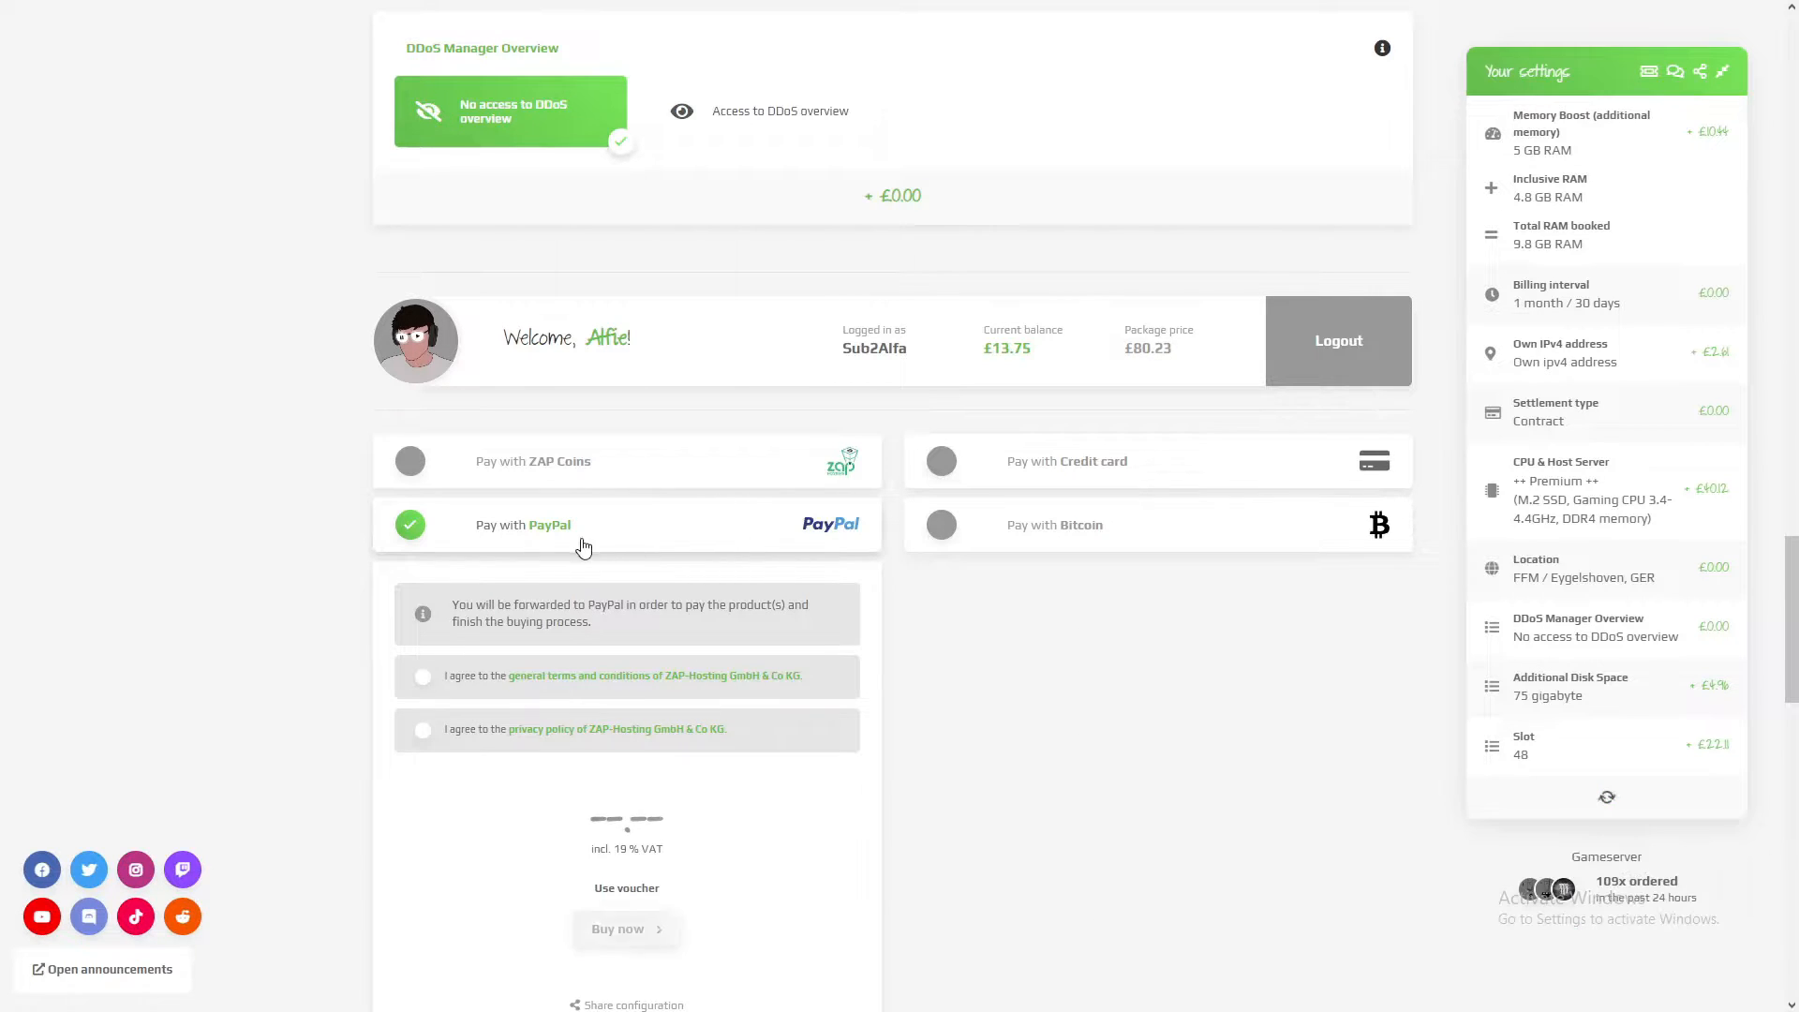
scroll(578, 666, down, 2)
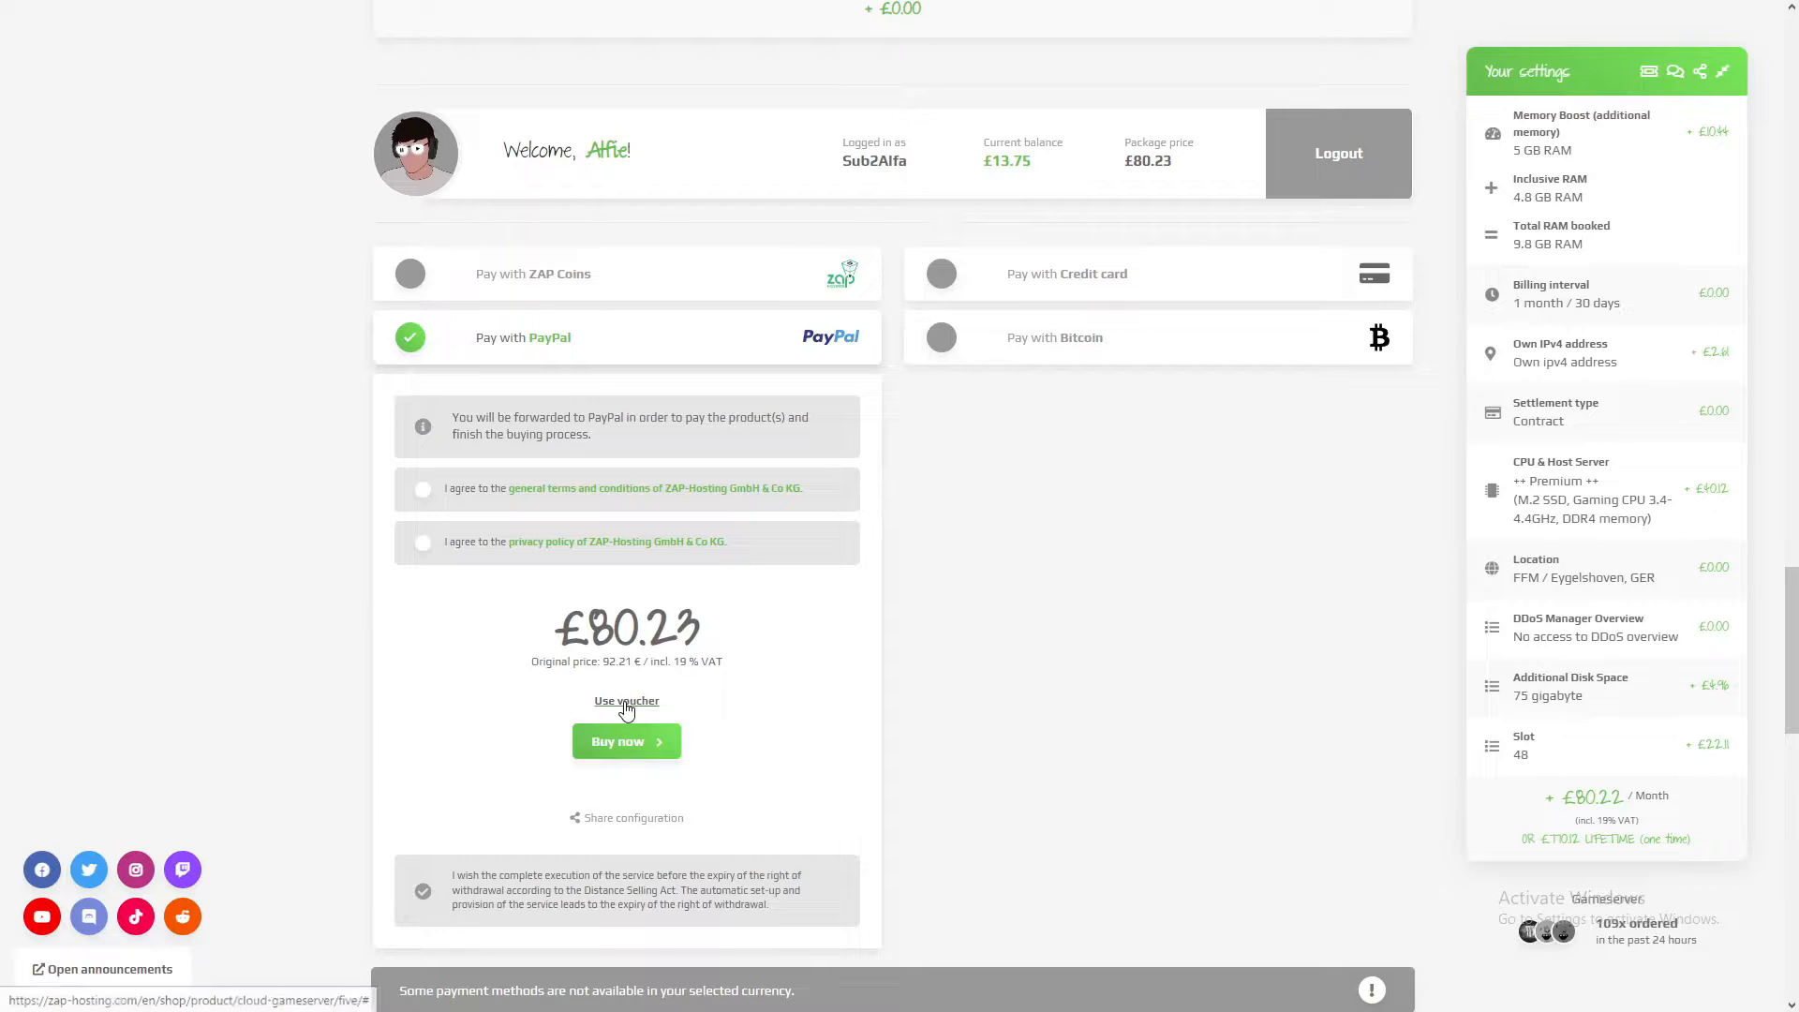
click(624, 701)
text(ALFA)
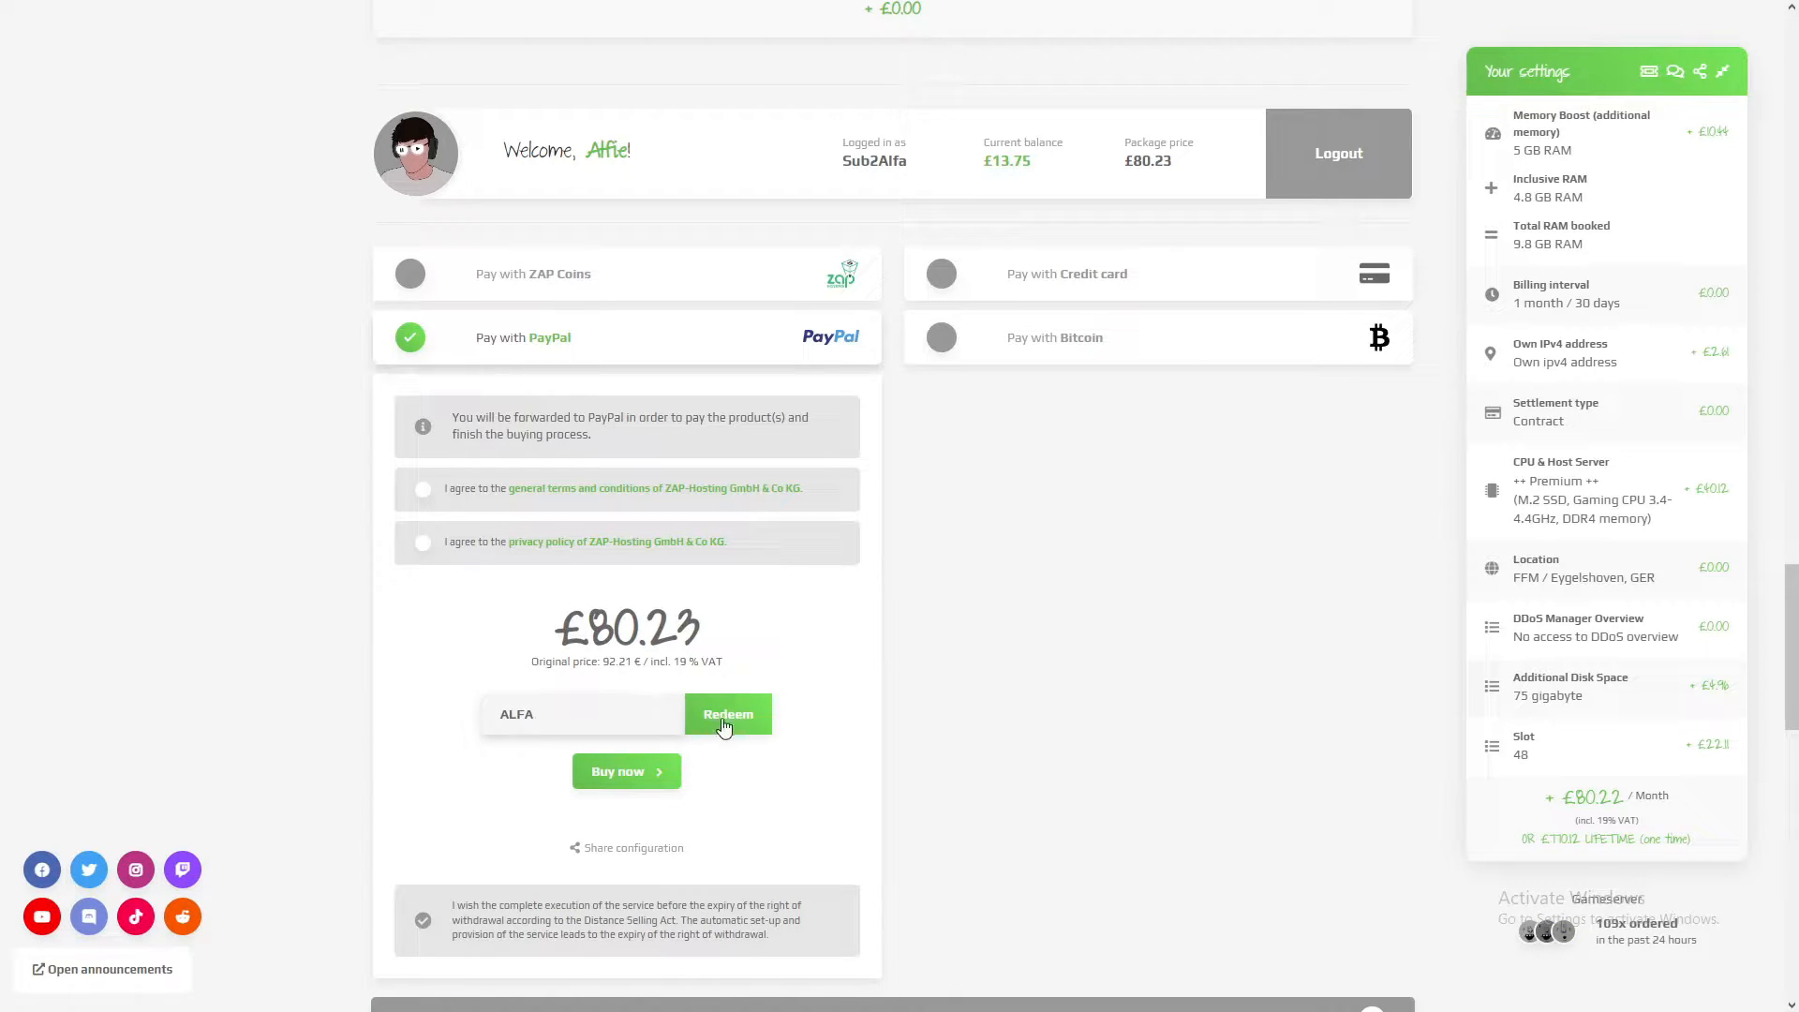
click(724, 728)
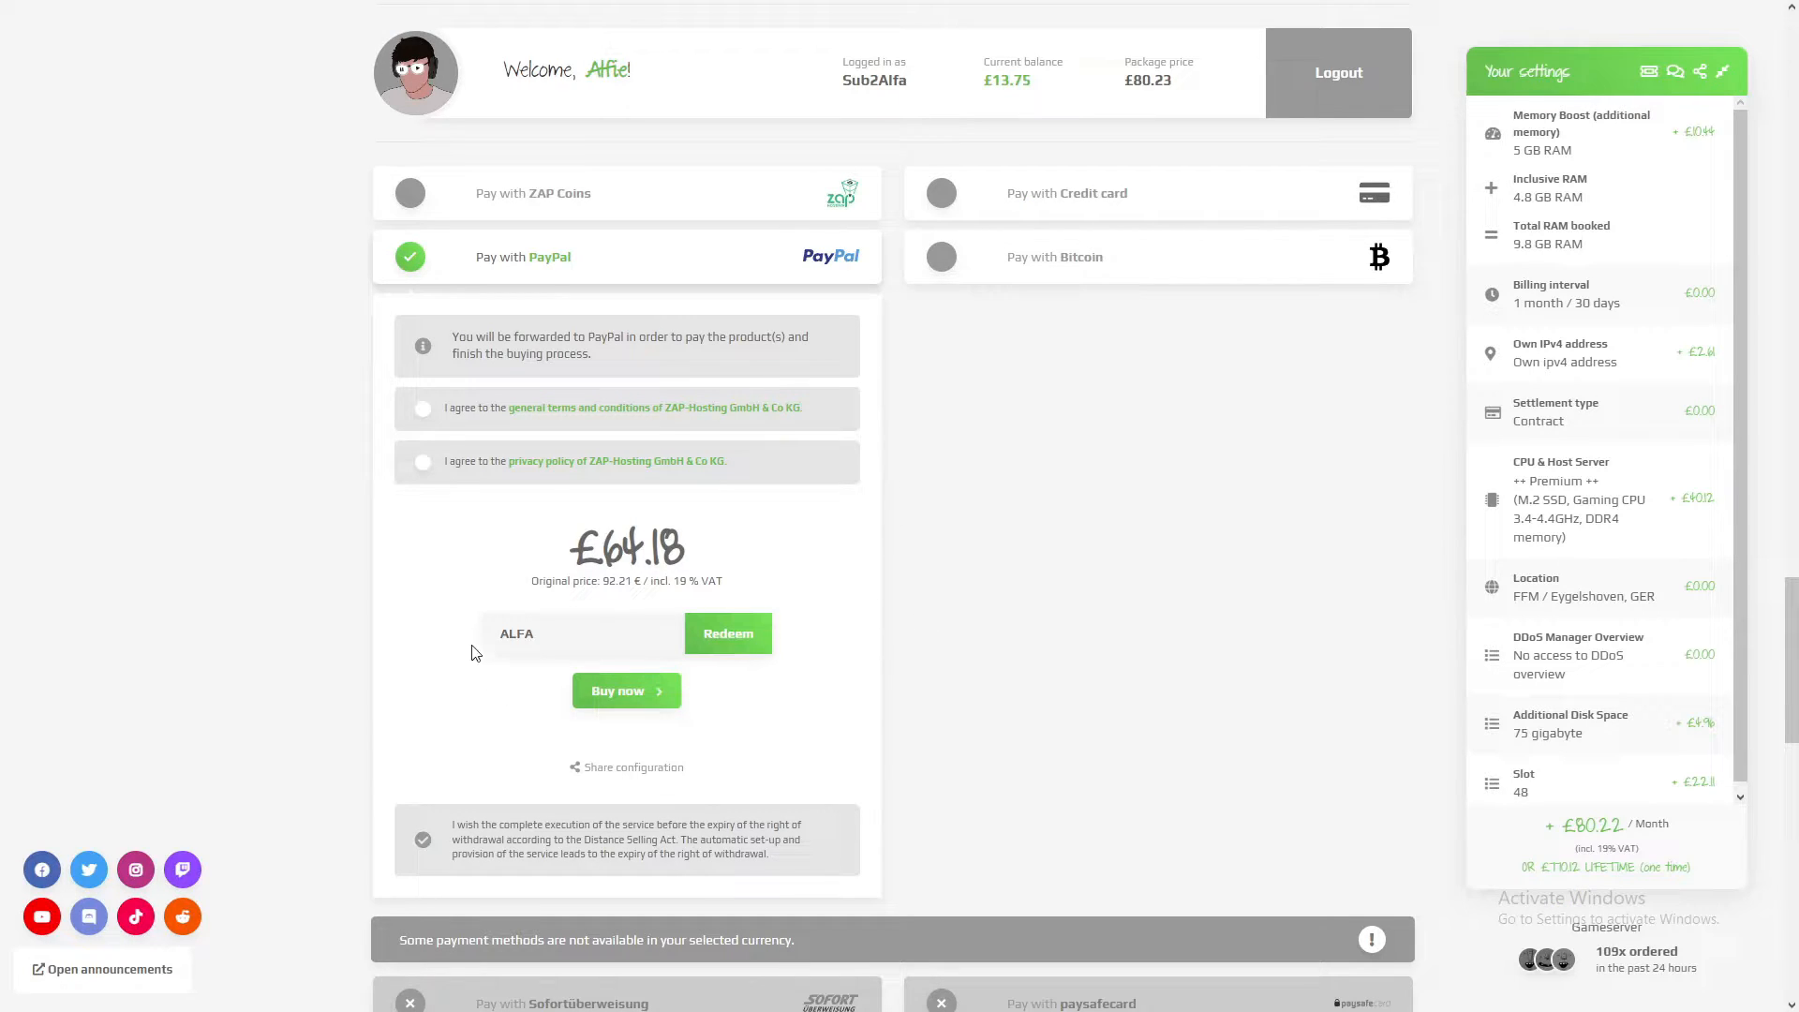
drag(698, 555, 572, 553)
click(714, 549)
drag(695, 551, 608, 553)
click(730, 549)
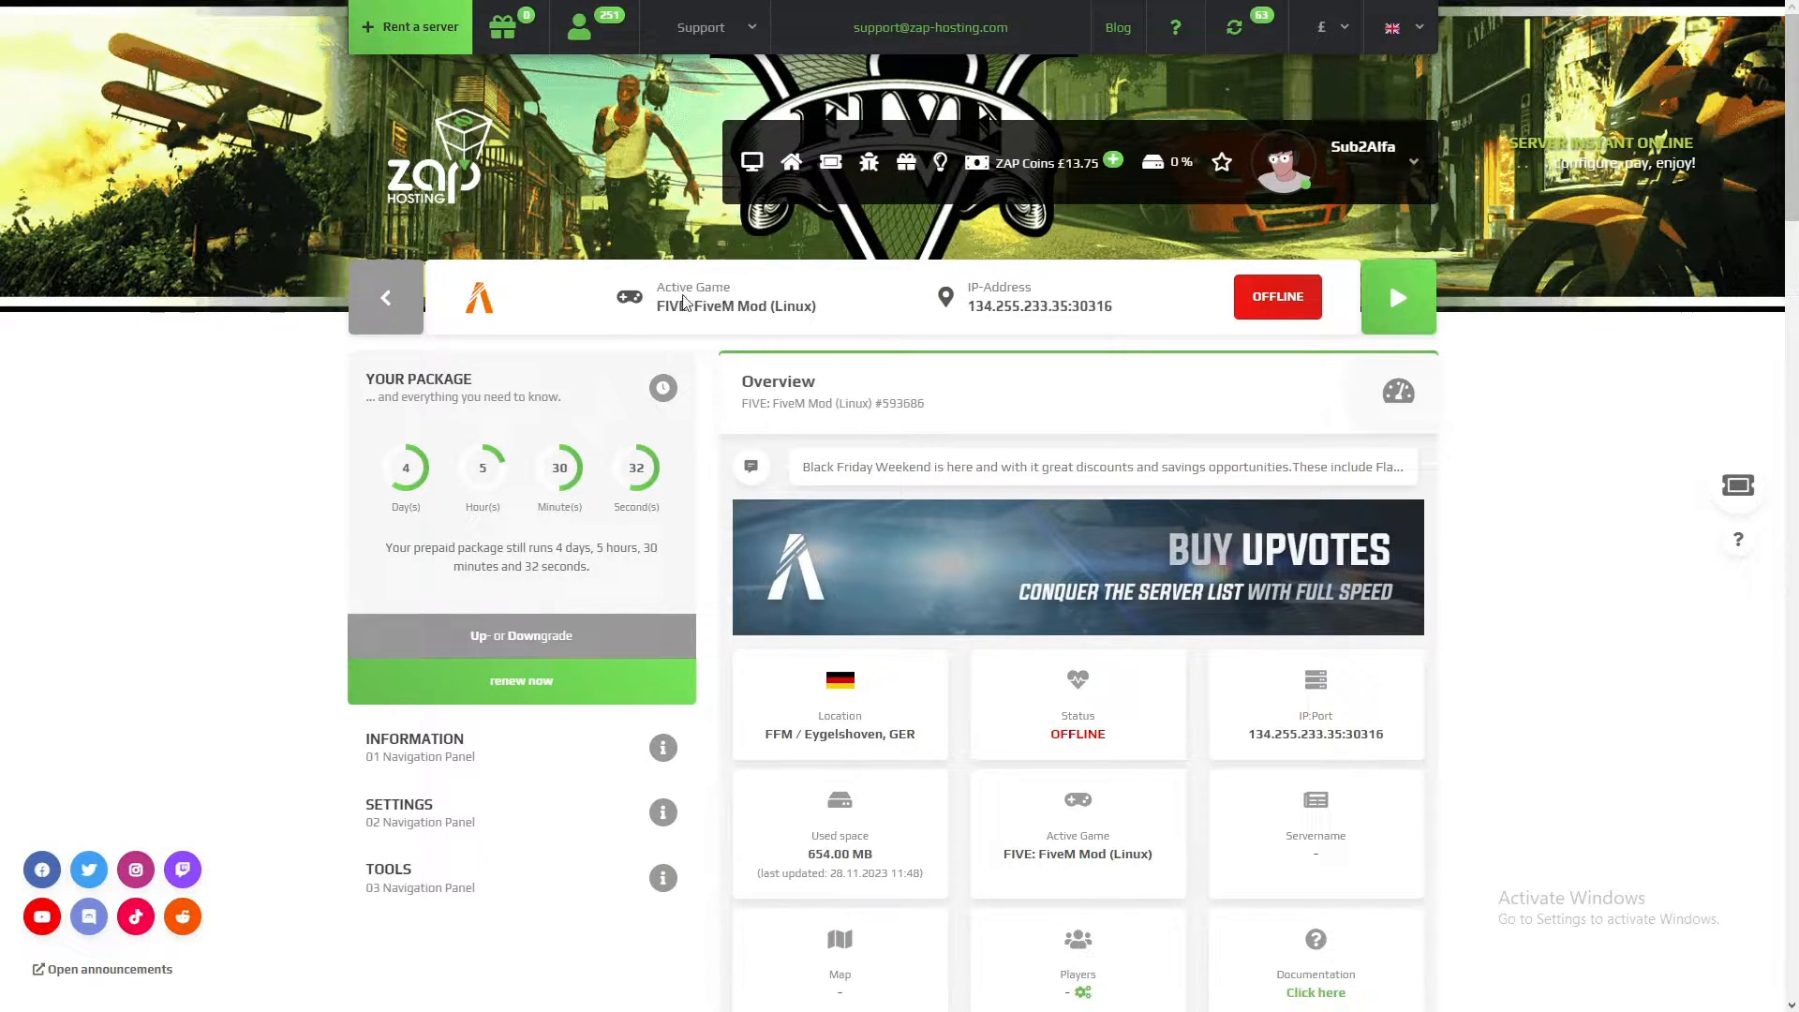
Step: Review the FiveM server's overview, covering the active game, IP address, status details and the CPU, RAM and slot usage
drag(658, 290, 753, 309)
click(752, 309)
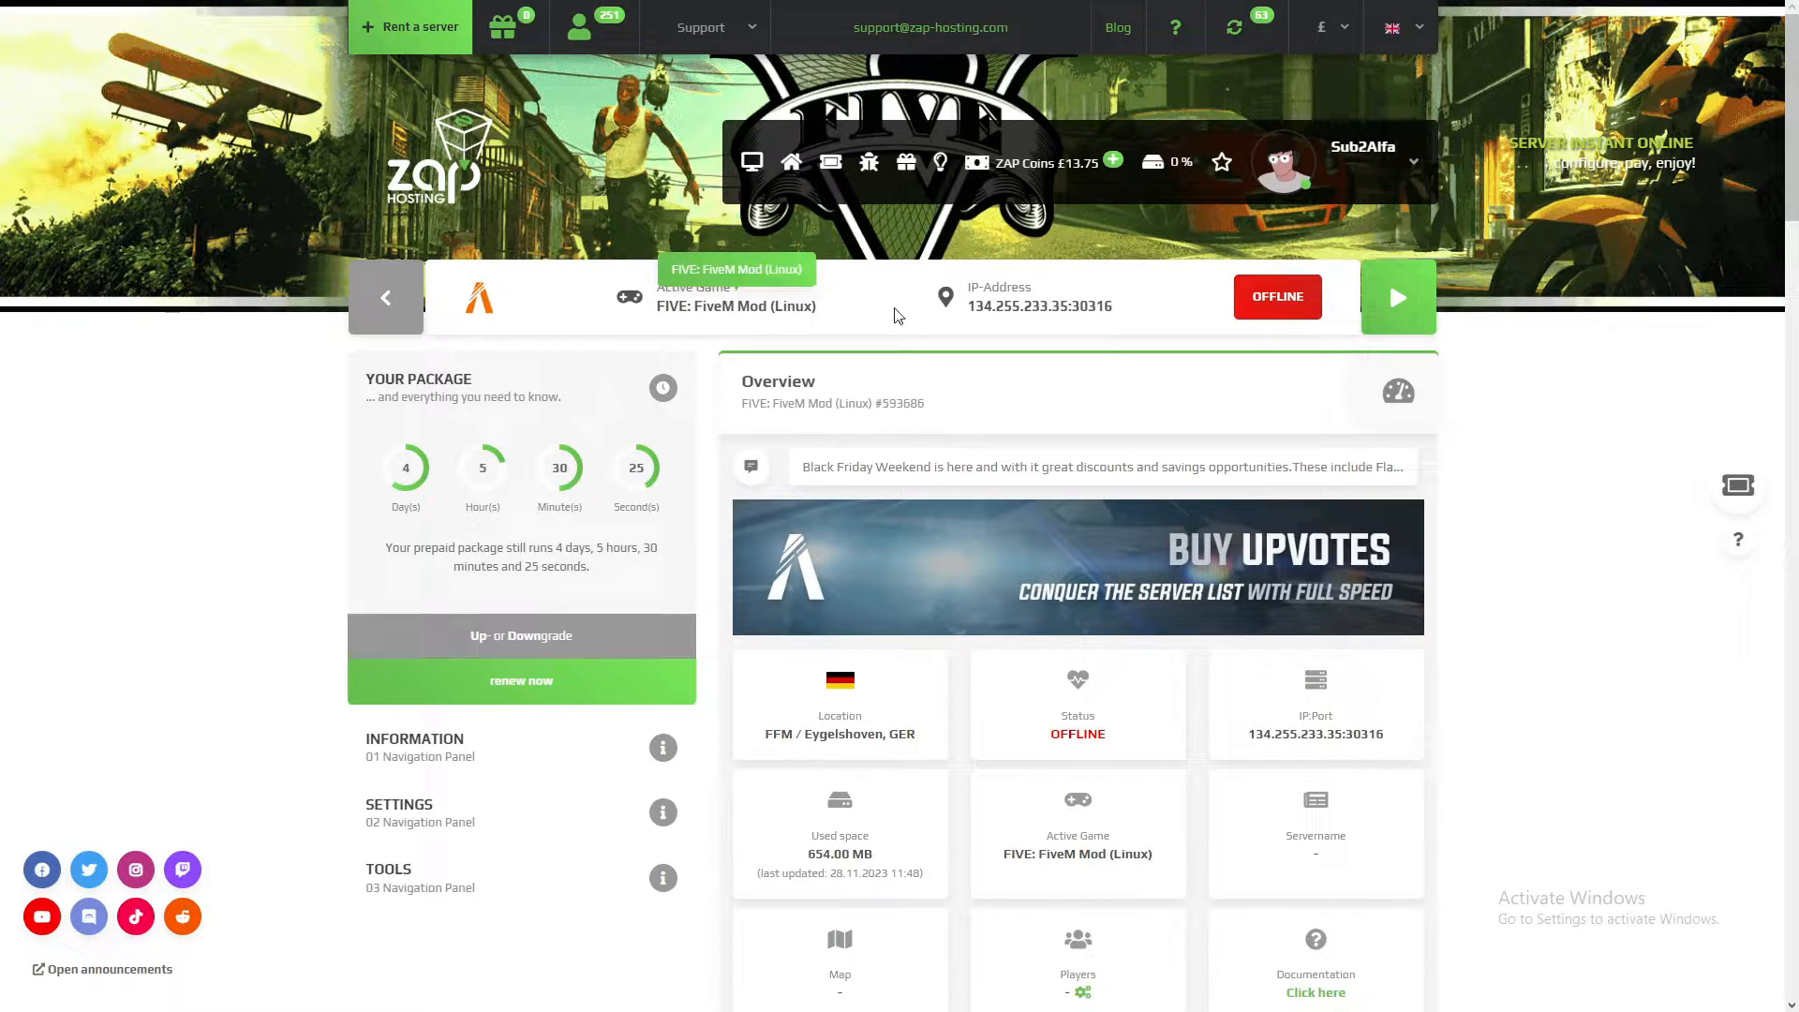
mouse_move(969, 288)
mouse_down()
mouse_move(1109, 306)
mouse_move(969, 323)
mouse_up()
click(1112, 306)
click(969, 337)
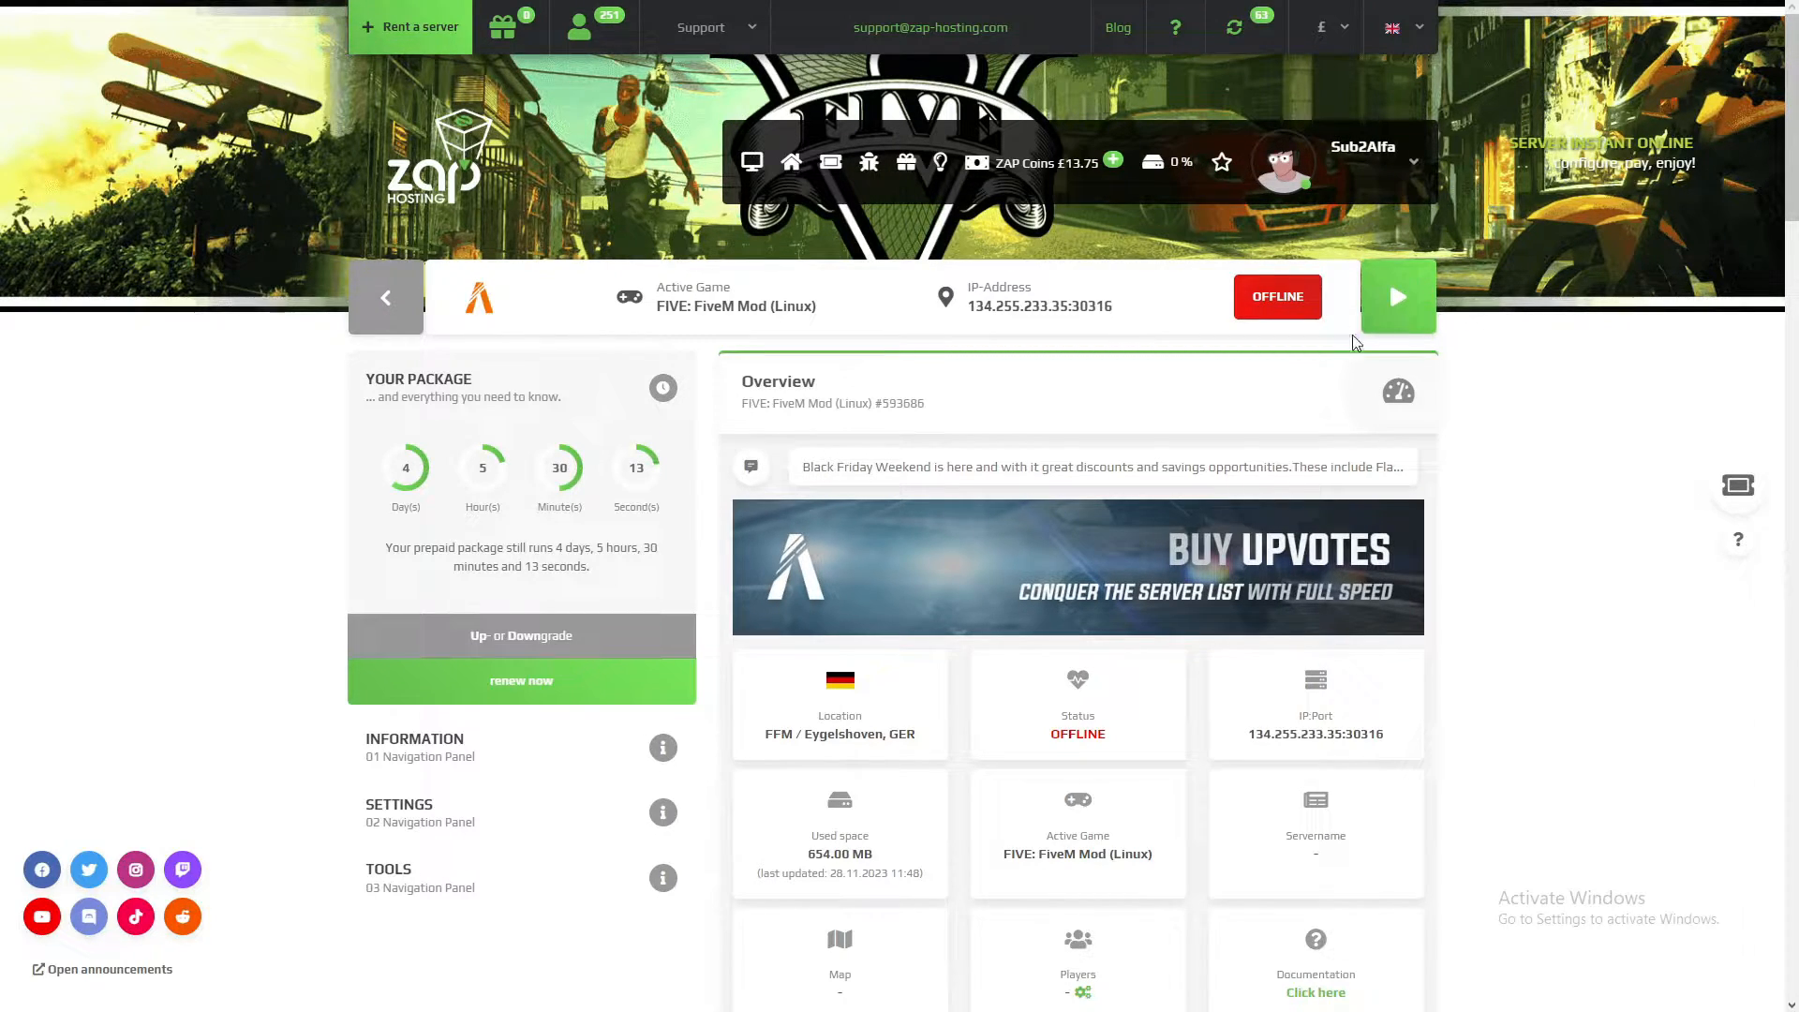
scroll(1156, 333, down, 2)
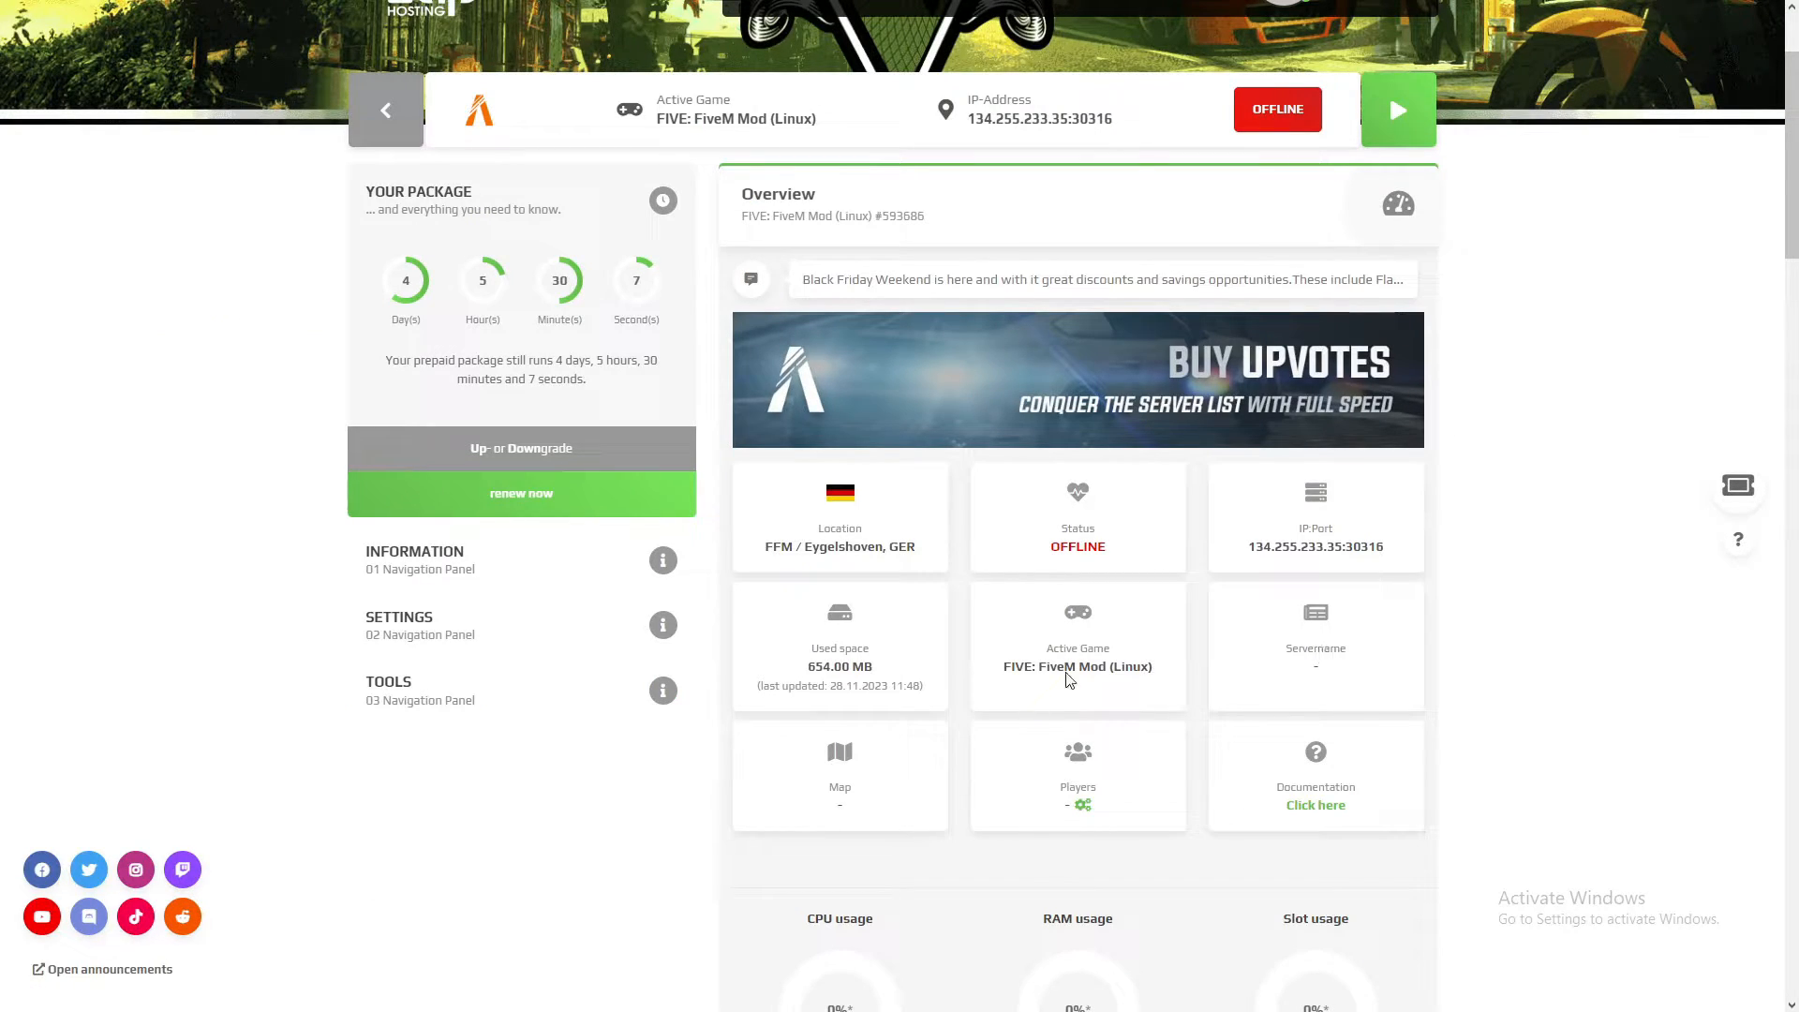
scroll(1531, 656, down, 3)
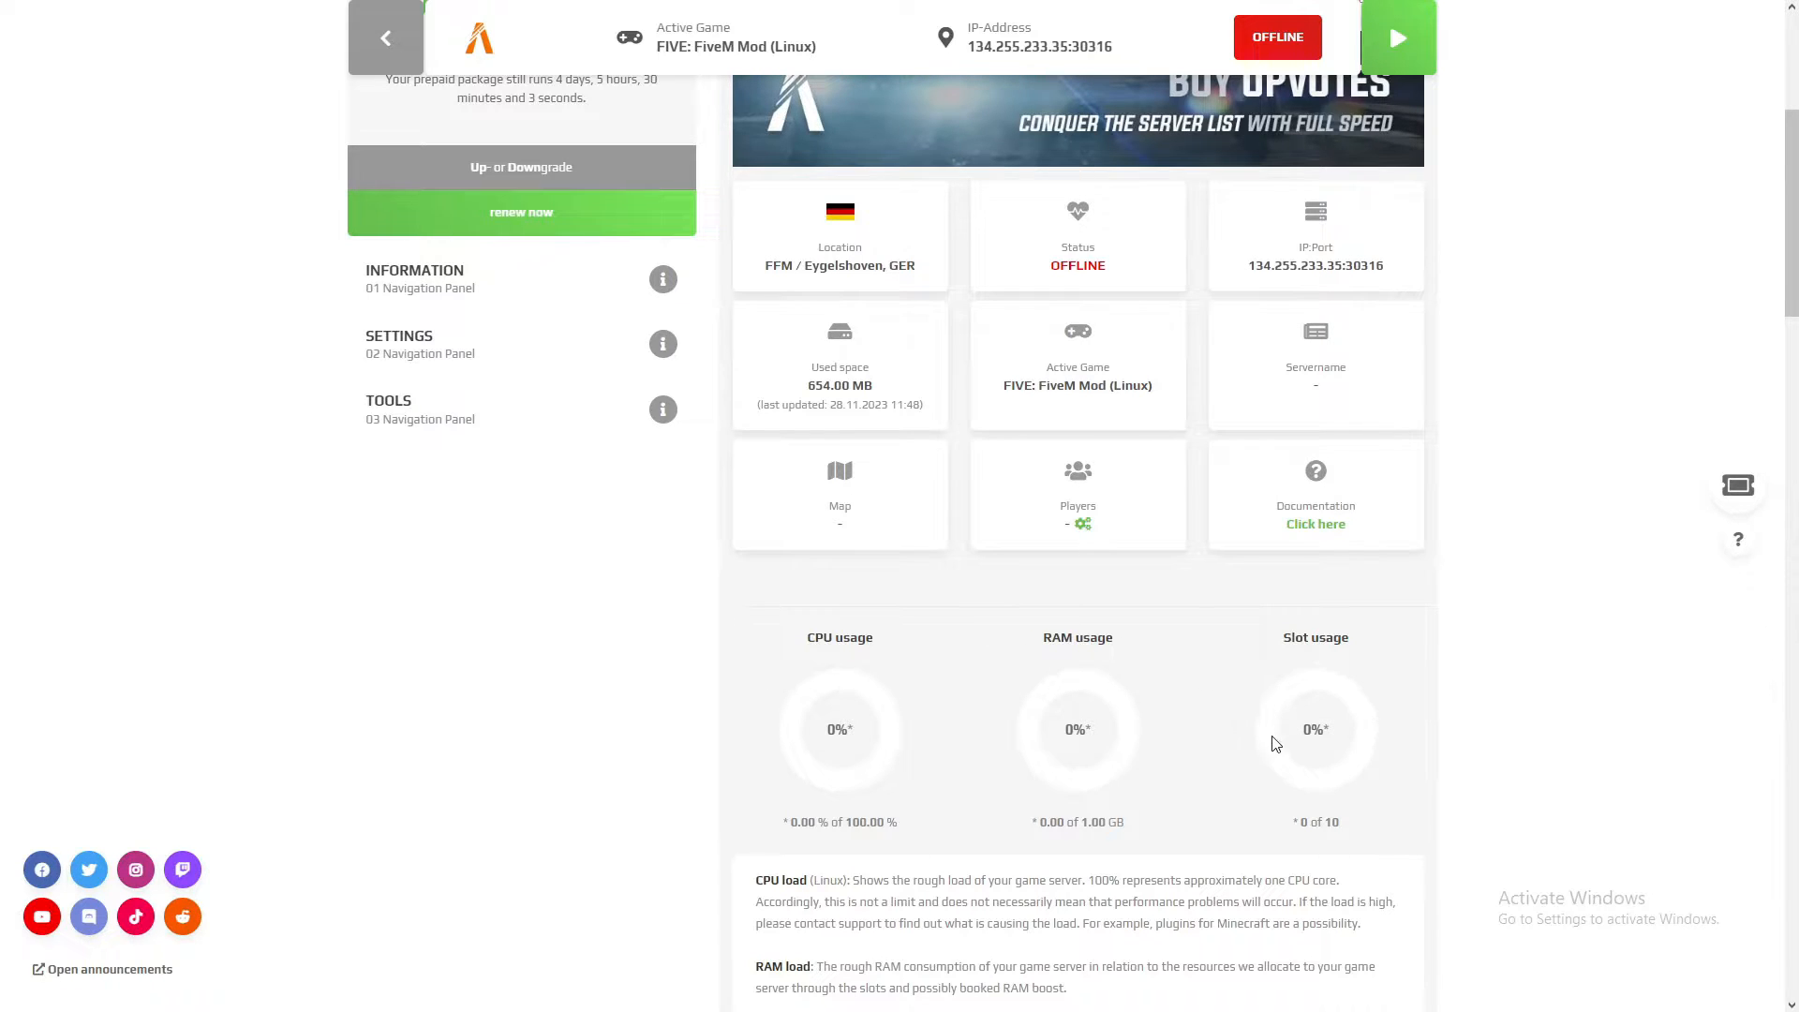
scroll(1281, 740, up, 3)
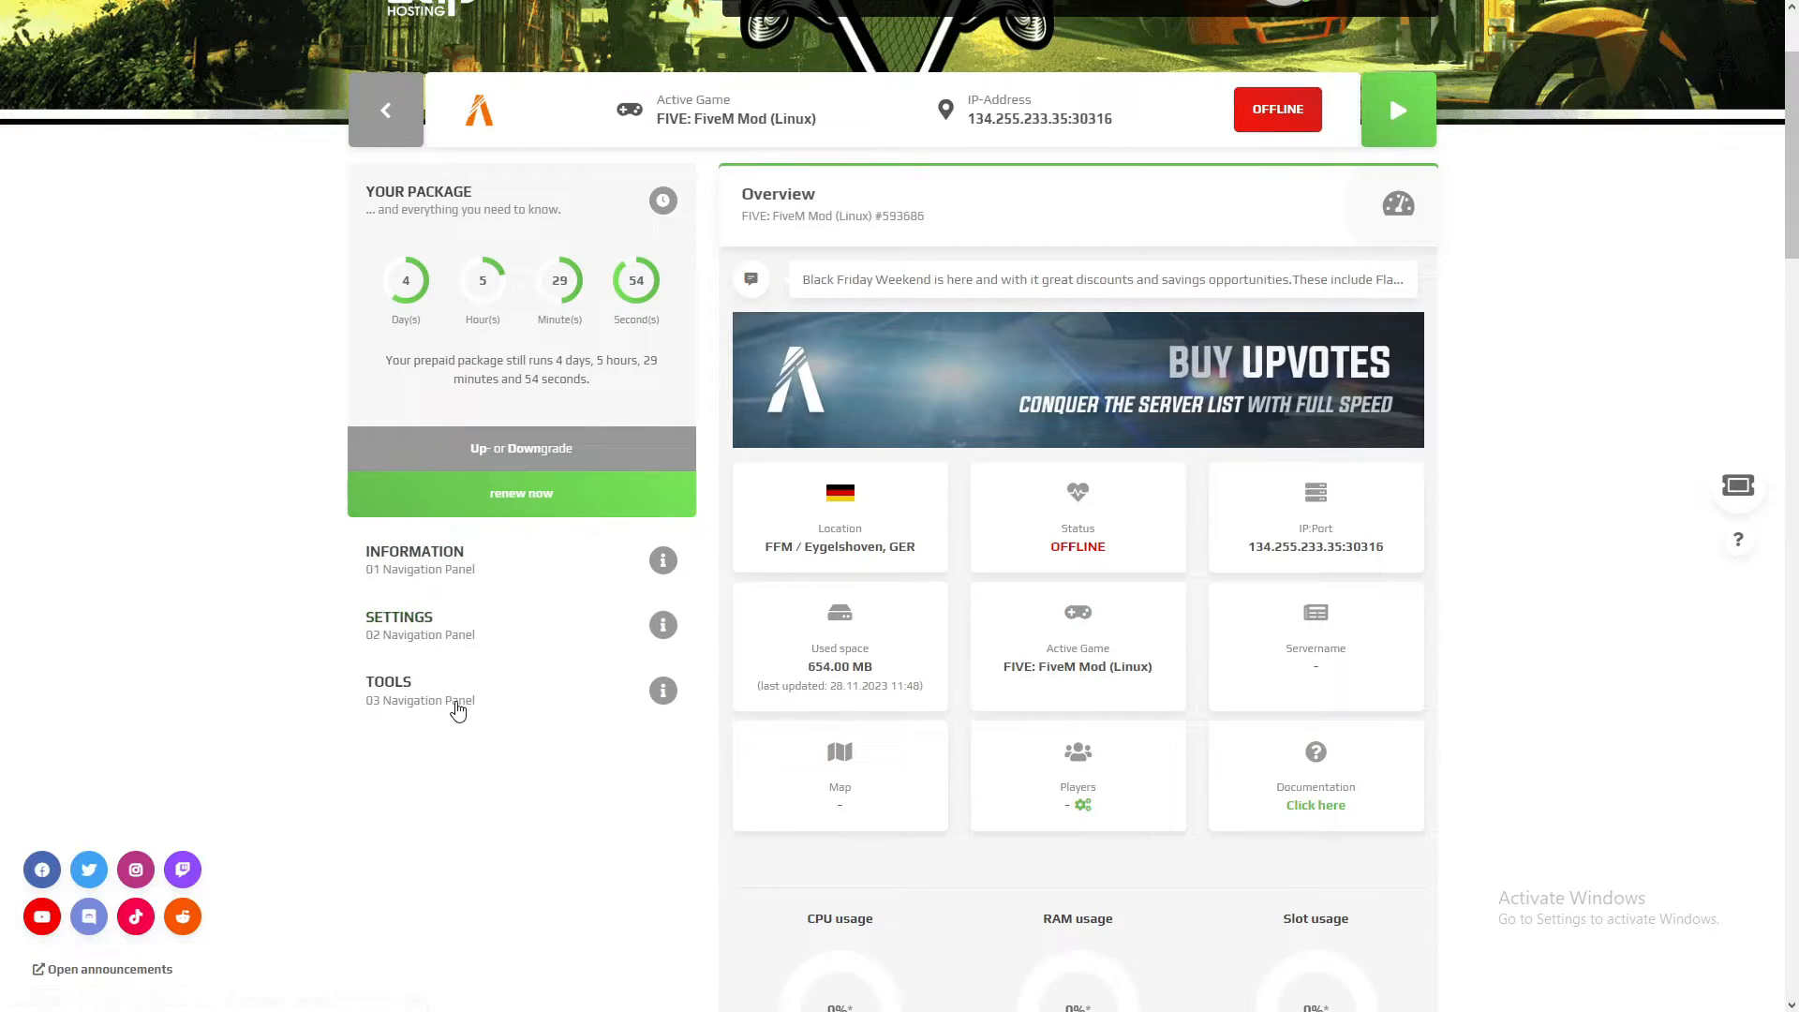
Step: Look through the server's Information and Settings navigation sections and open the gameserver settings
click(424, 569)
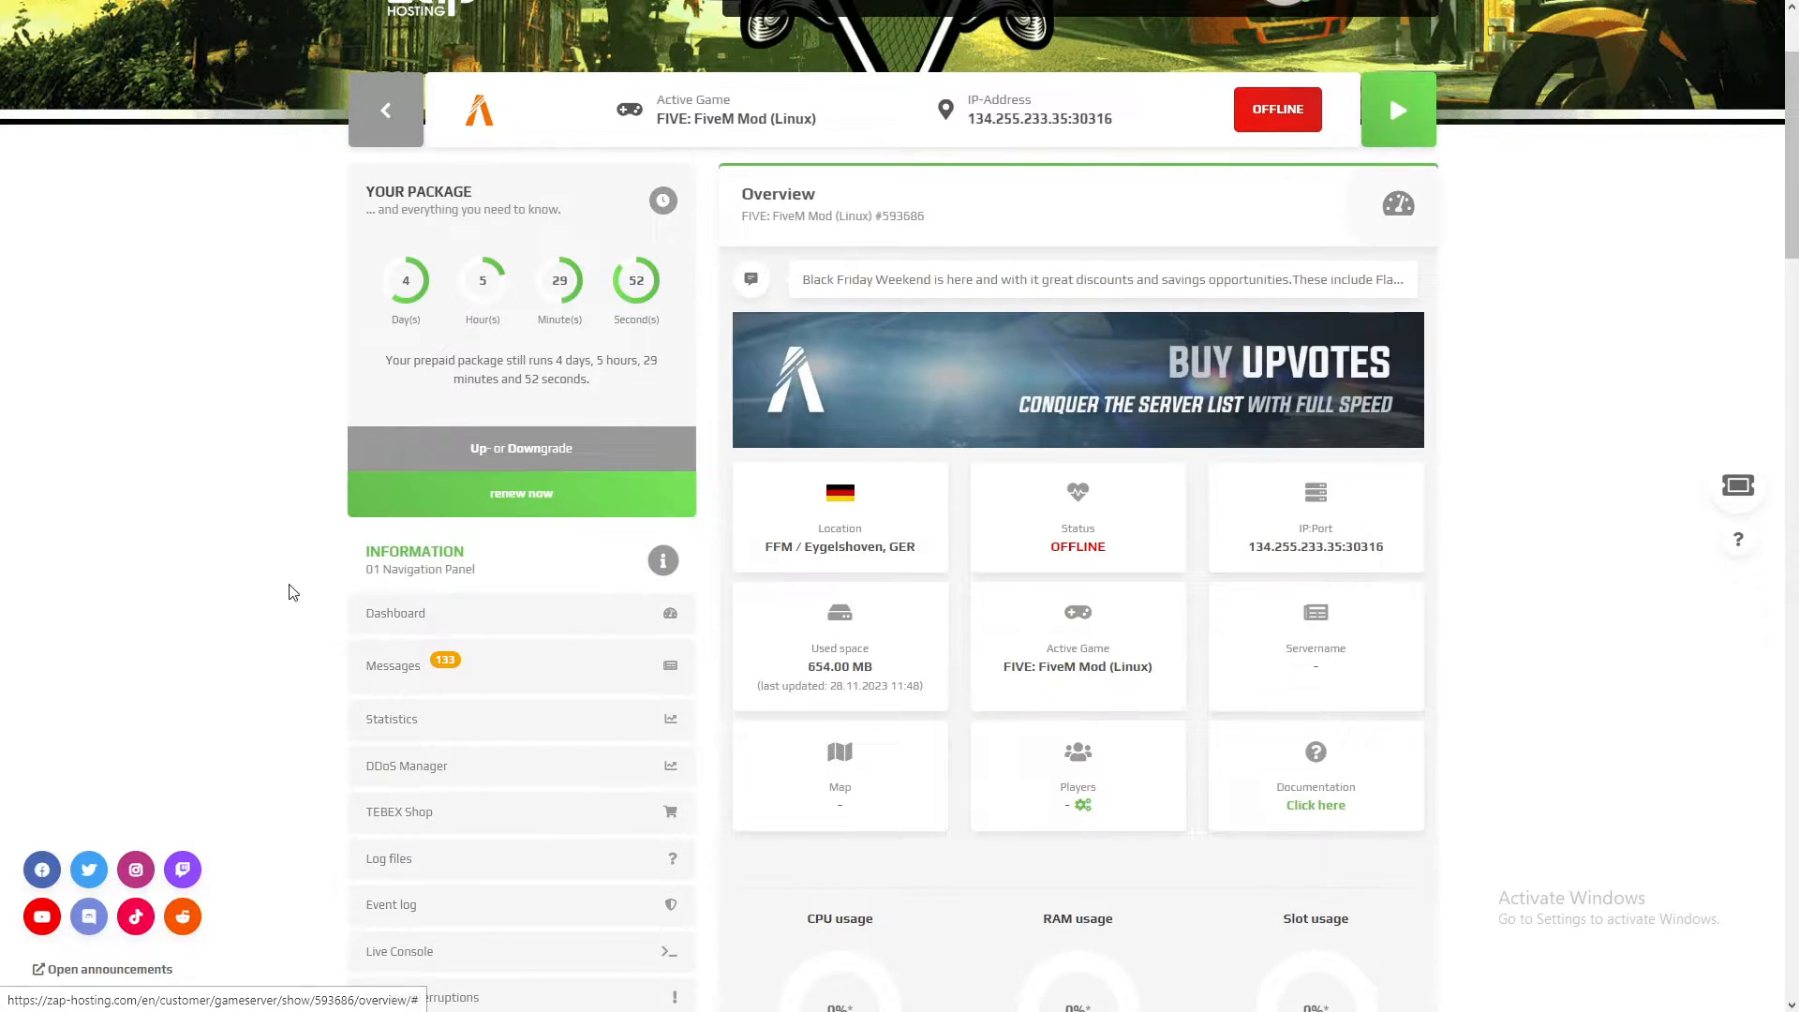
scroll(478, 379, down, 2)
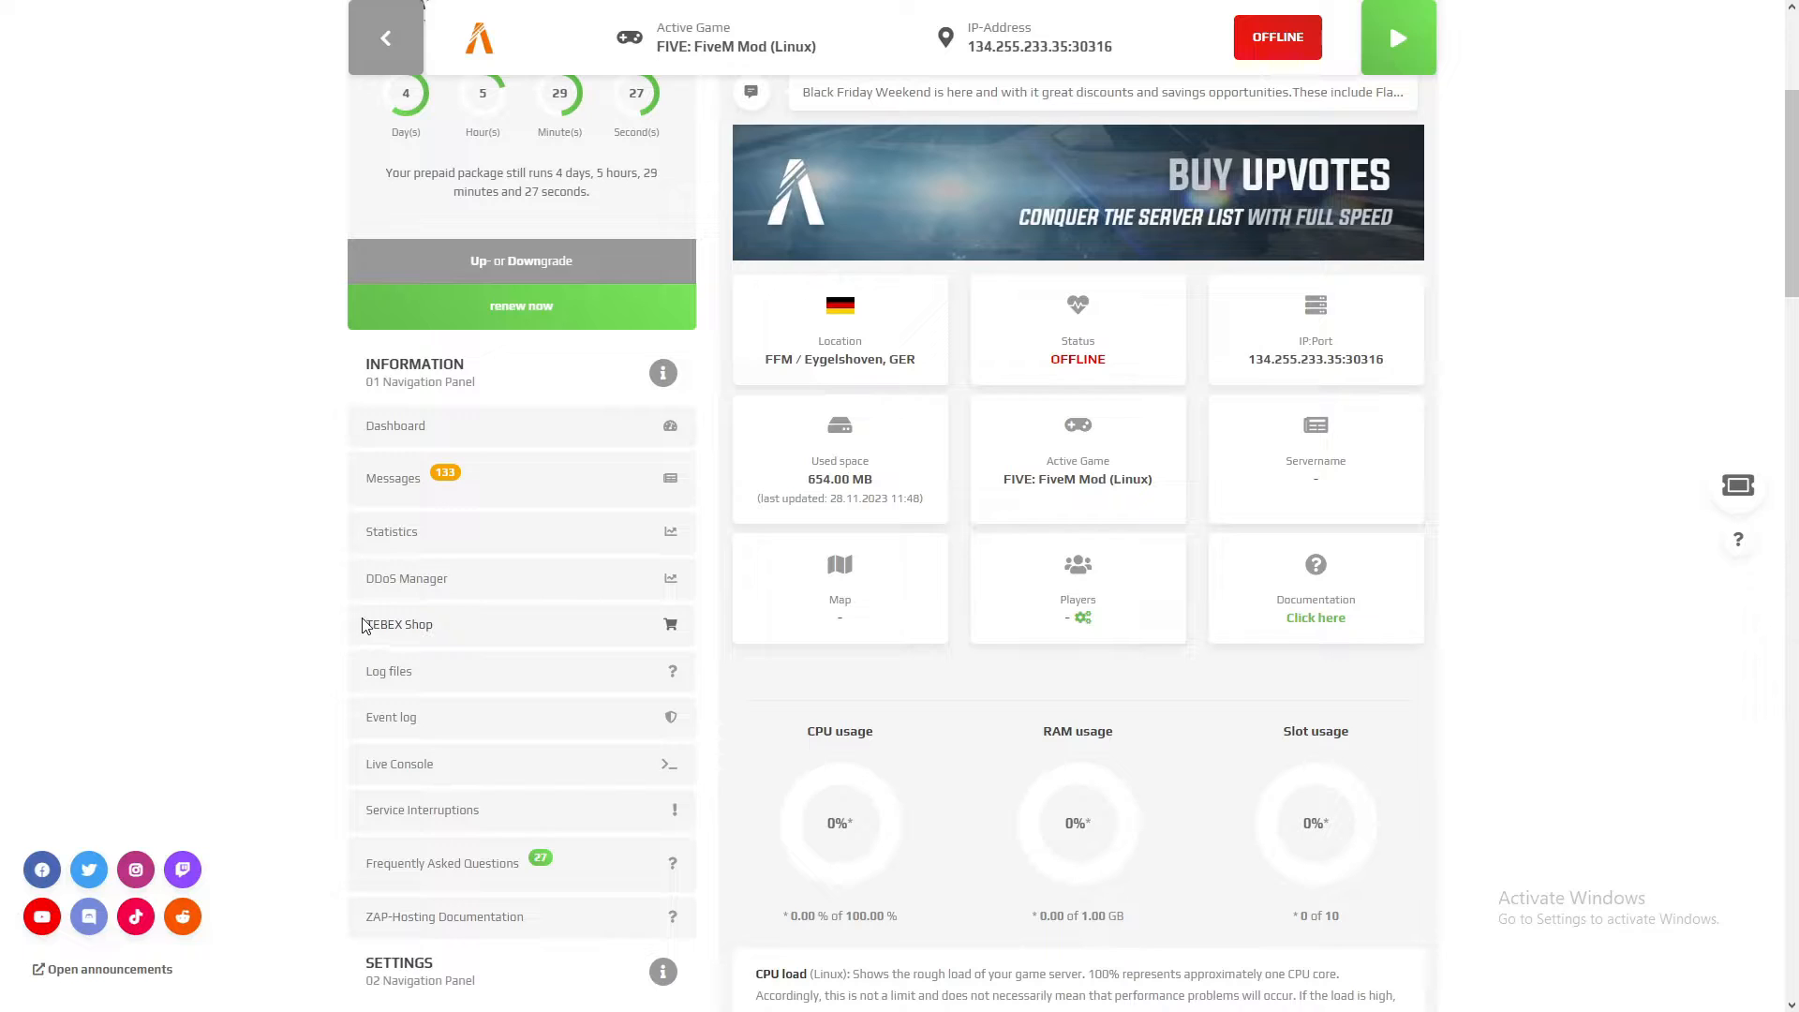
click(457, 377)
click(440, 439)
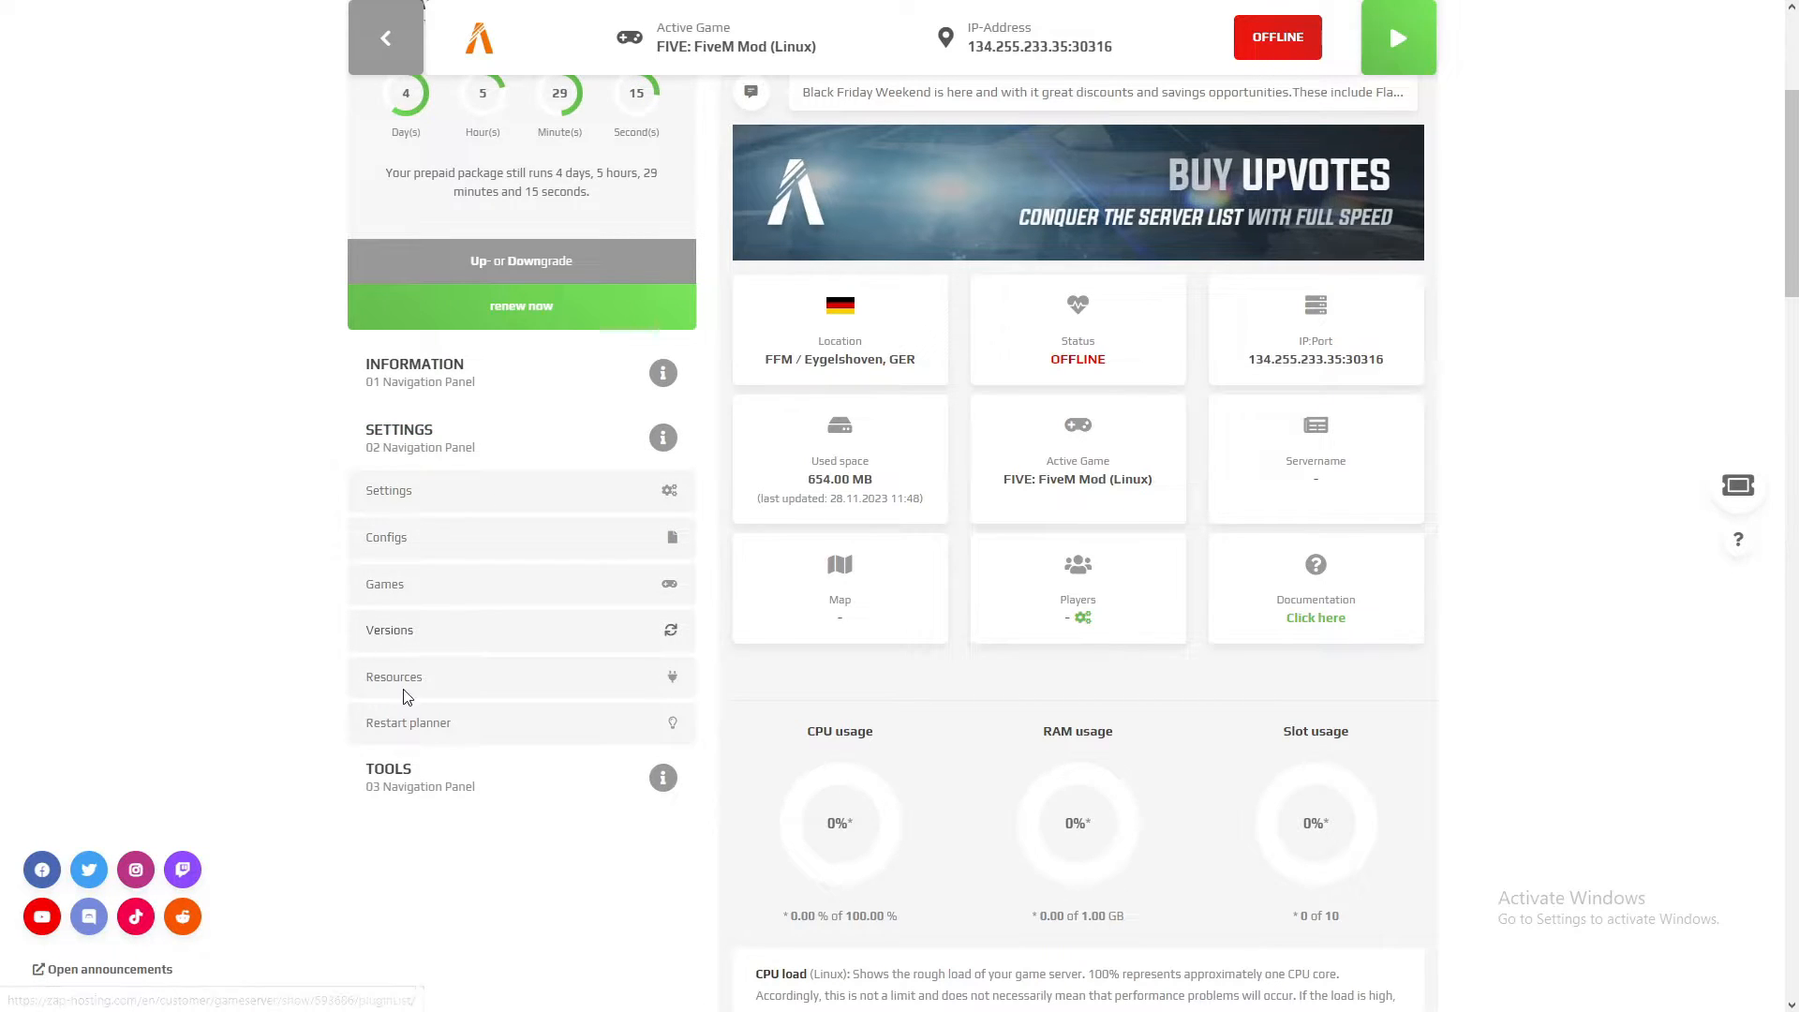
click(413, 504)
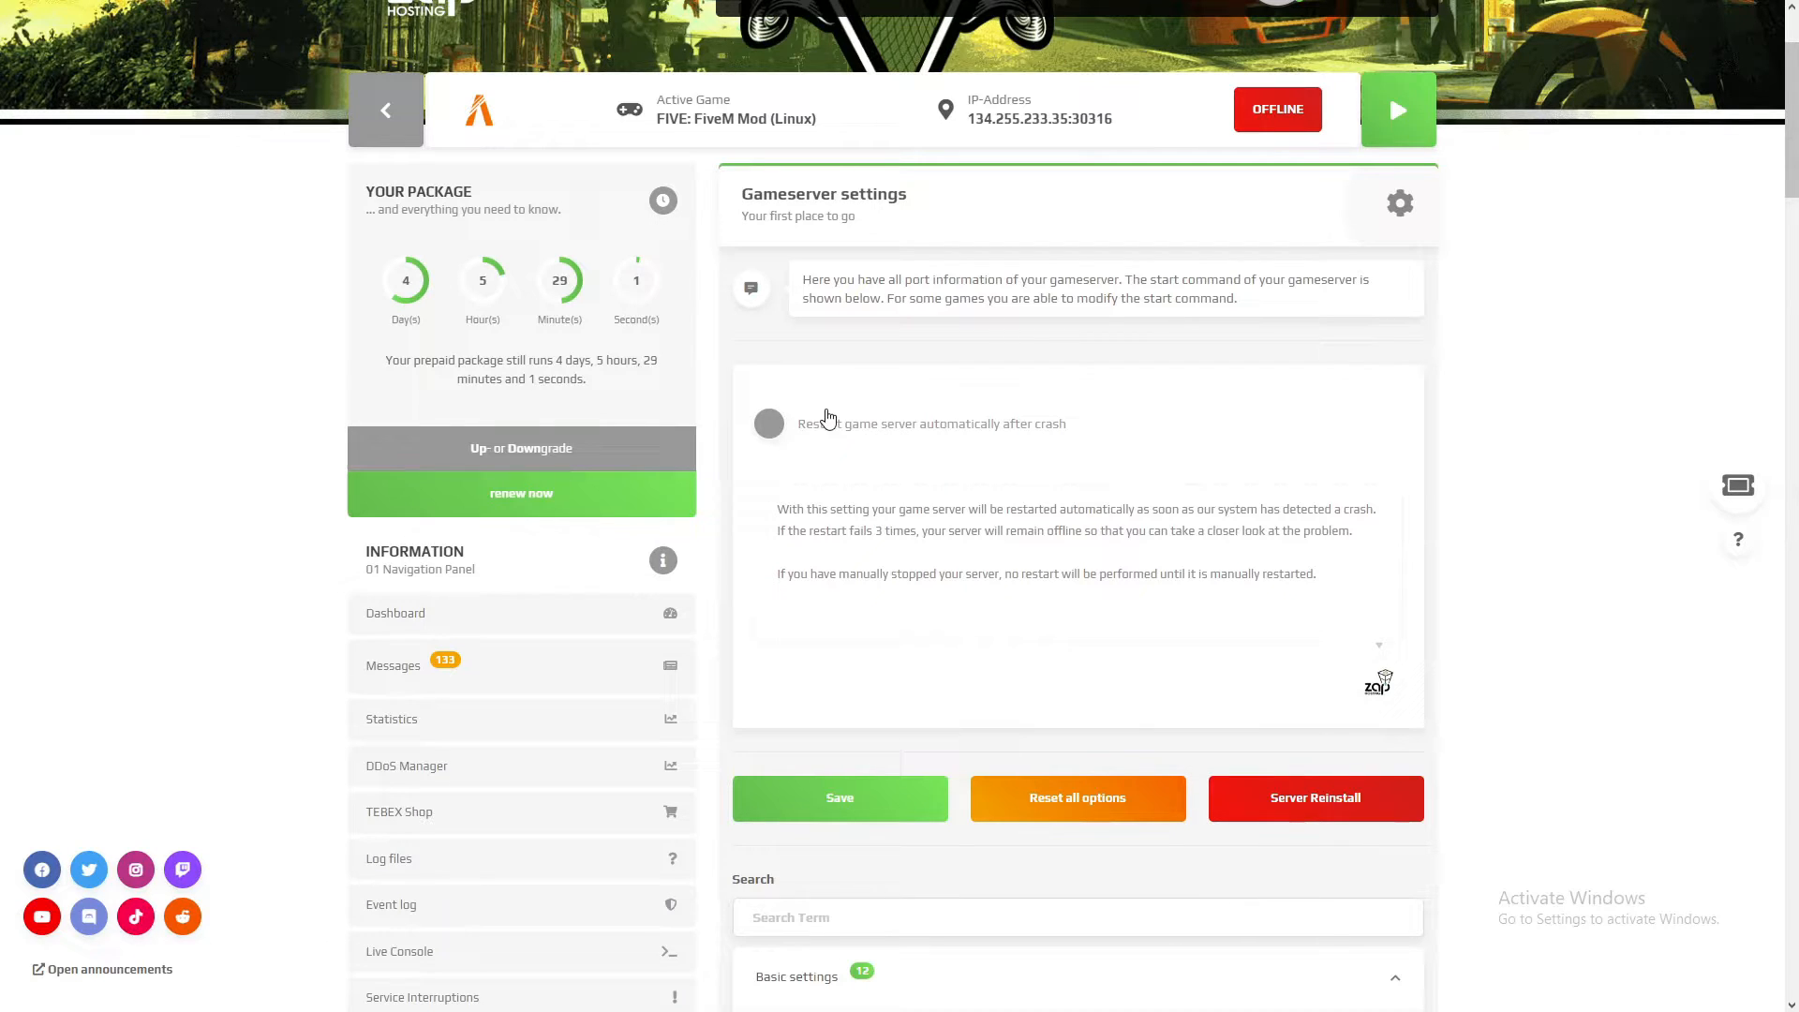
Step: Set the server listing's project name to "Alfas Server" and its project description to "Use code Alfa for 20% off"
scroll(1444, 441, down, 7)
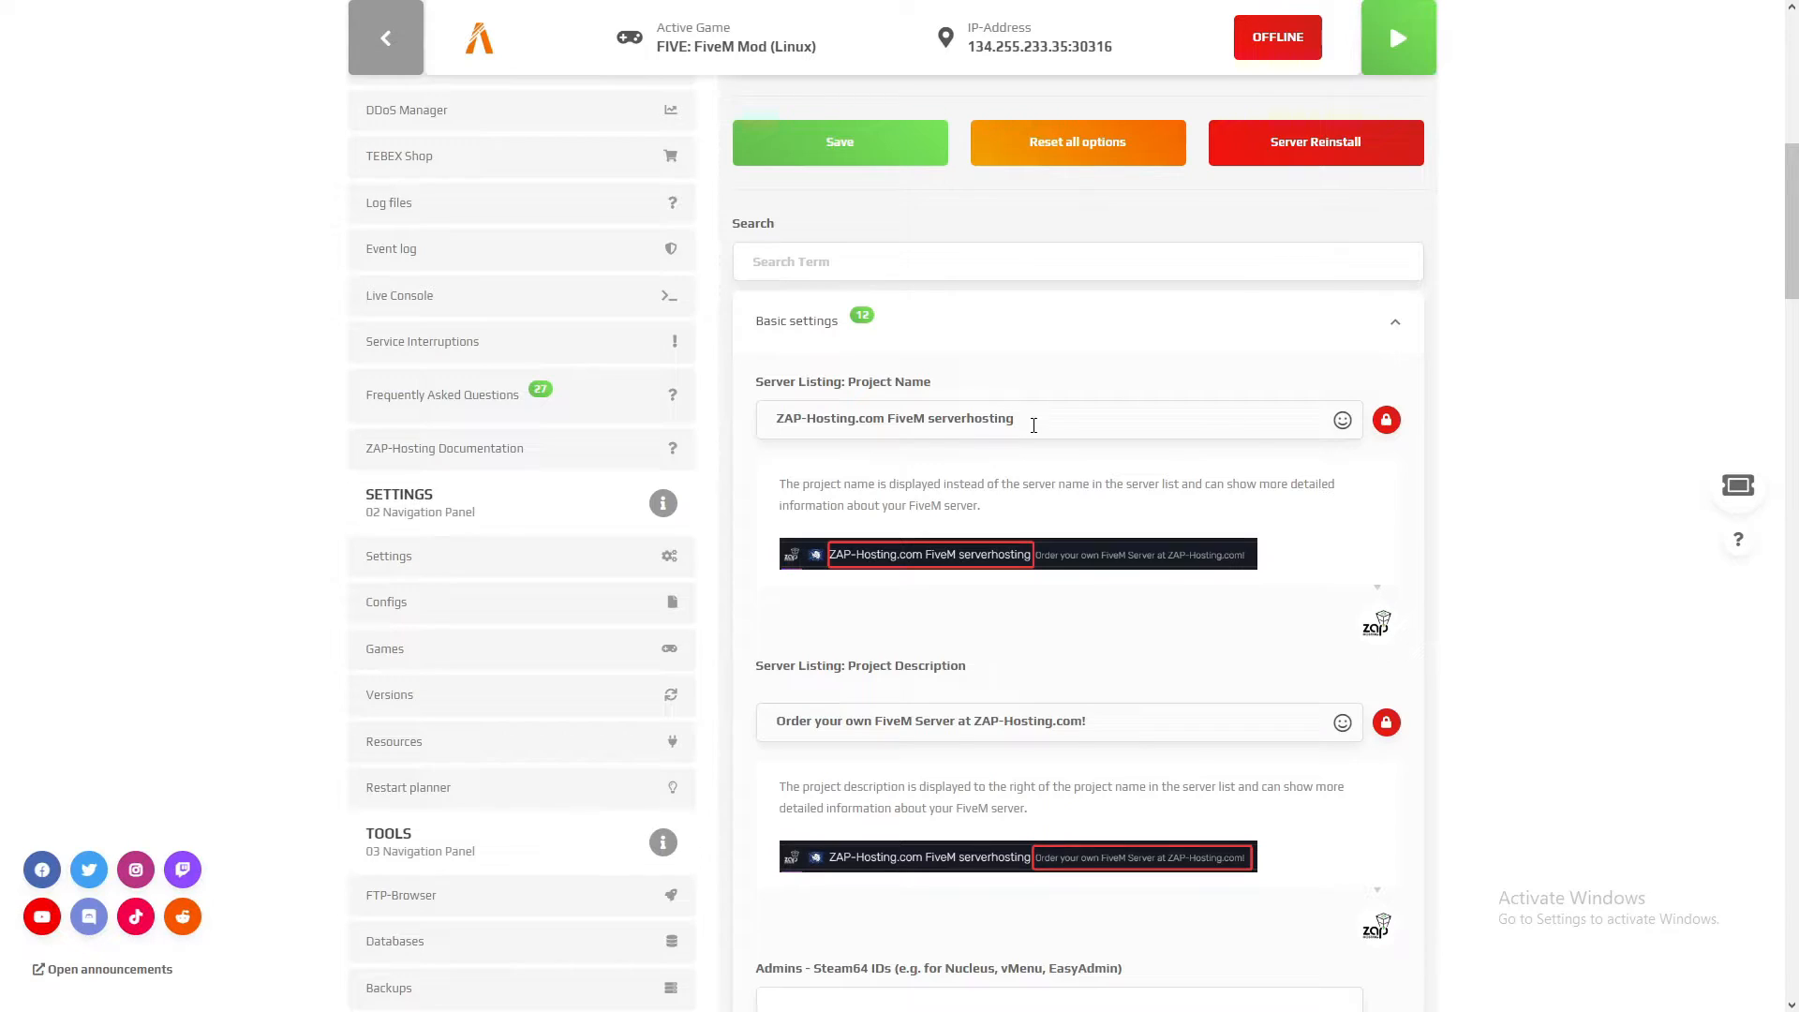
drag(1277, 428, 671, 426)
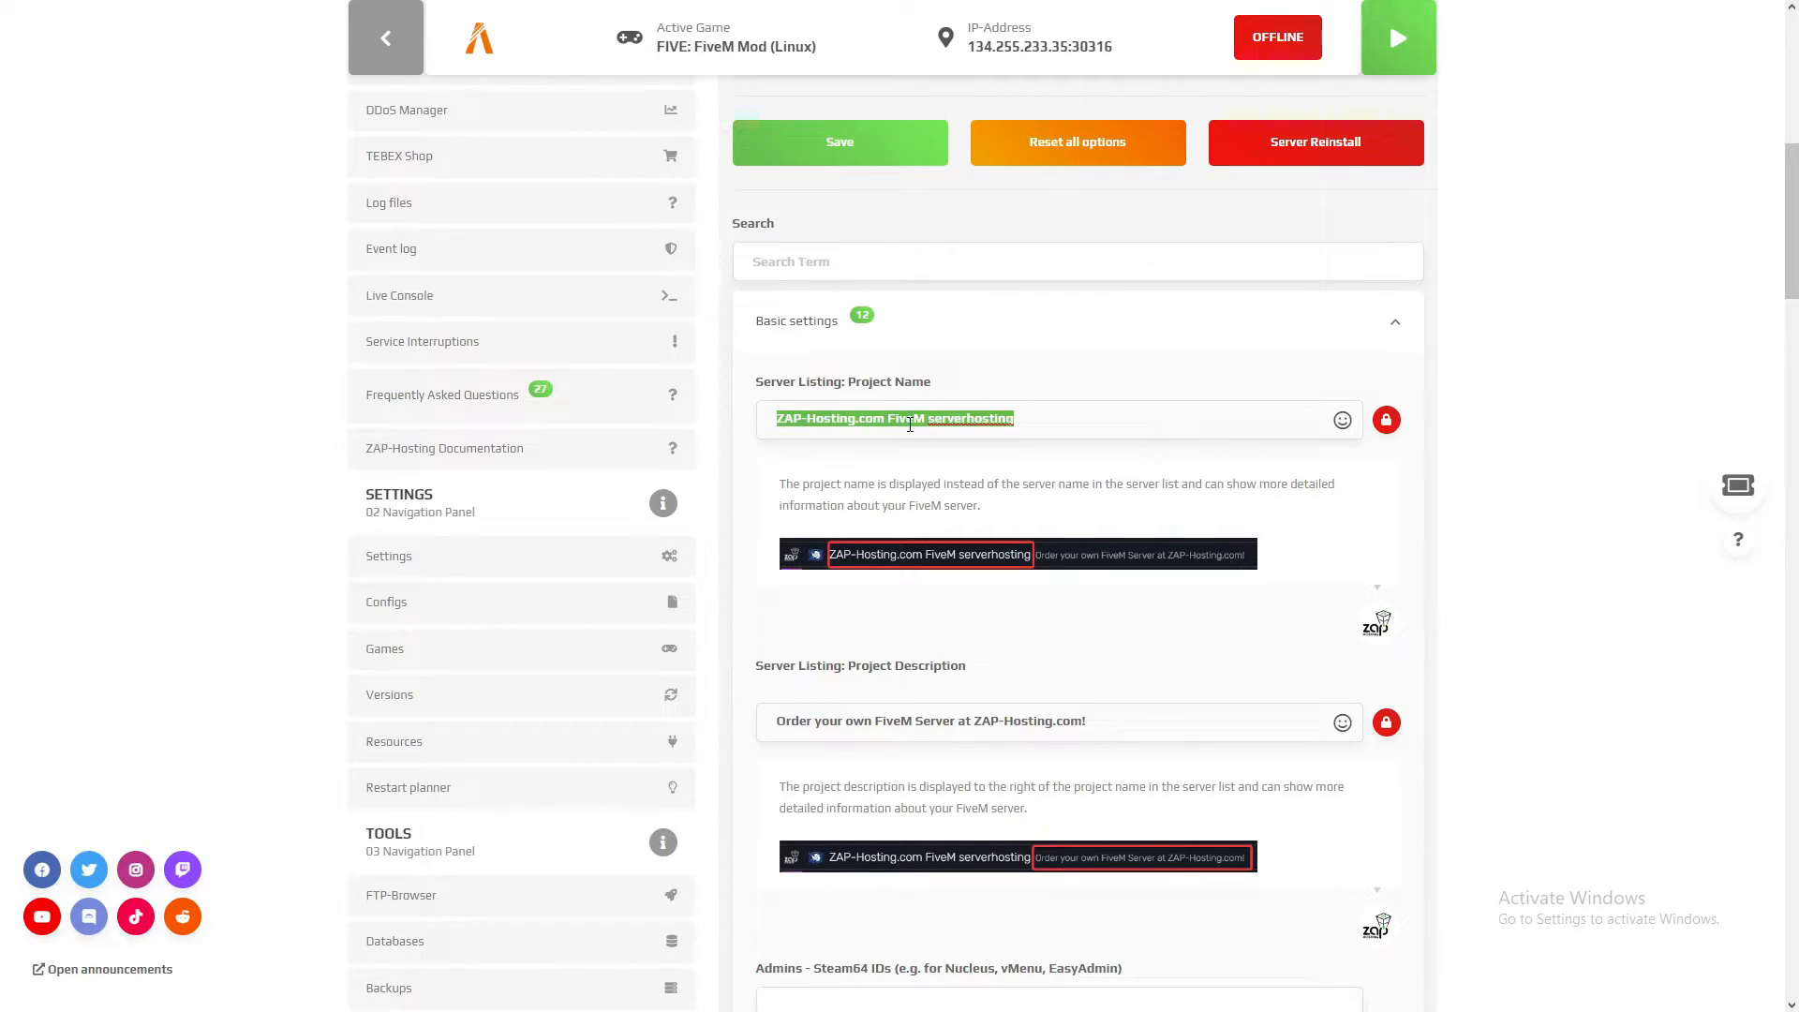
text(Alfas Server)
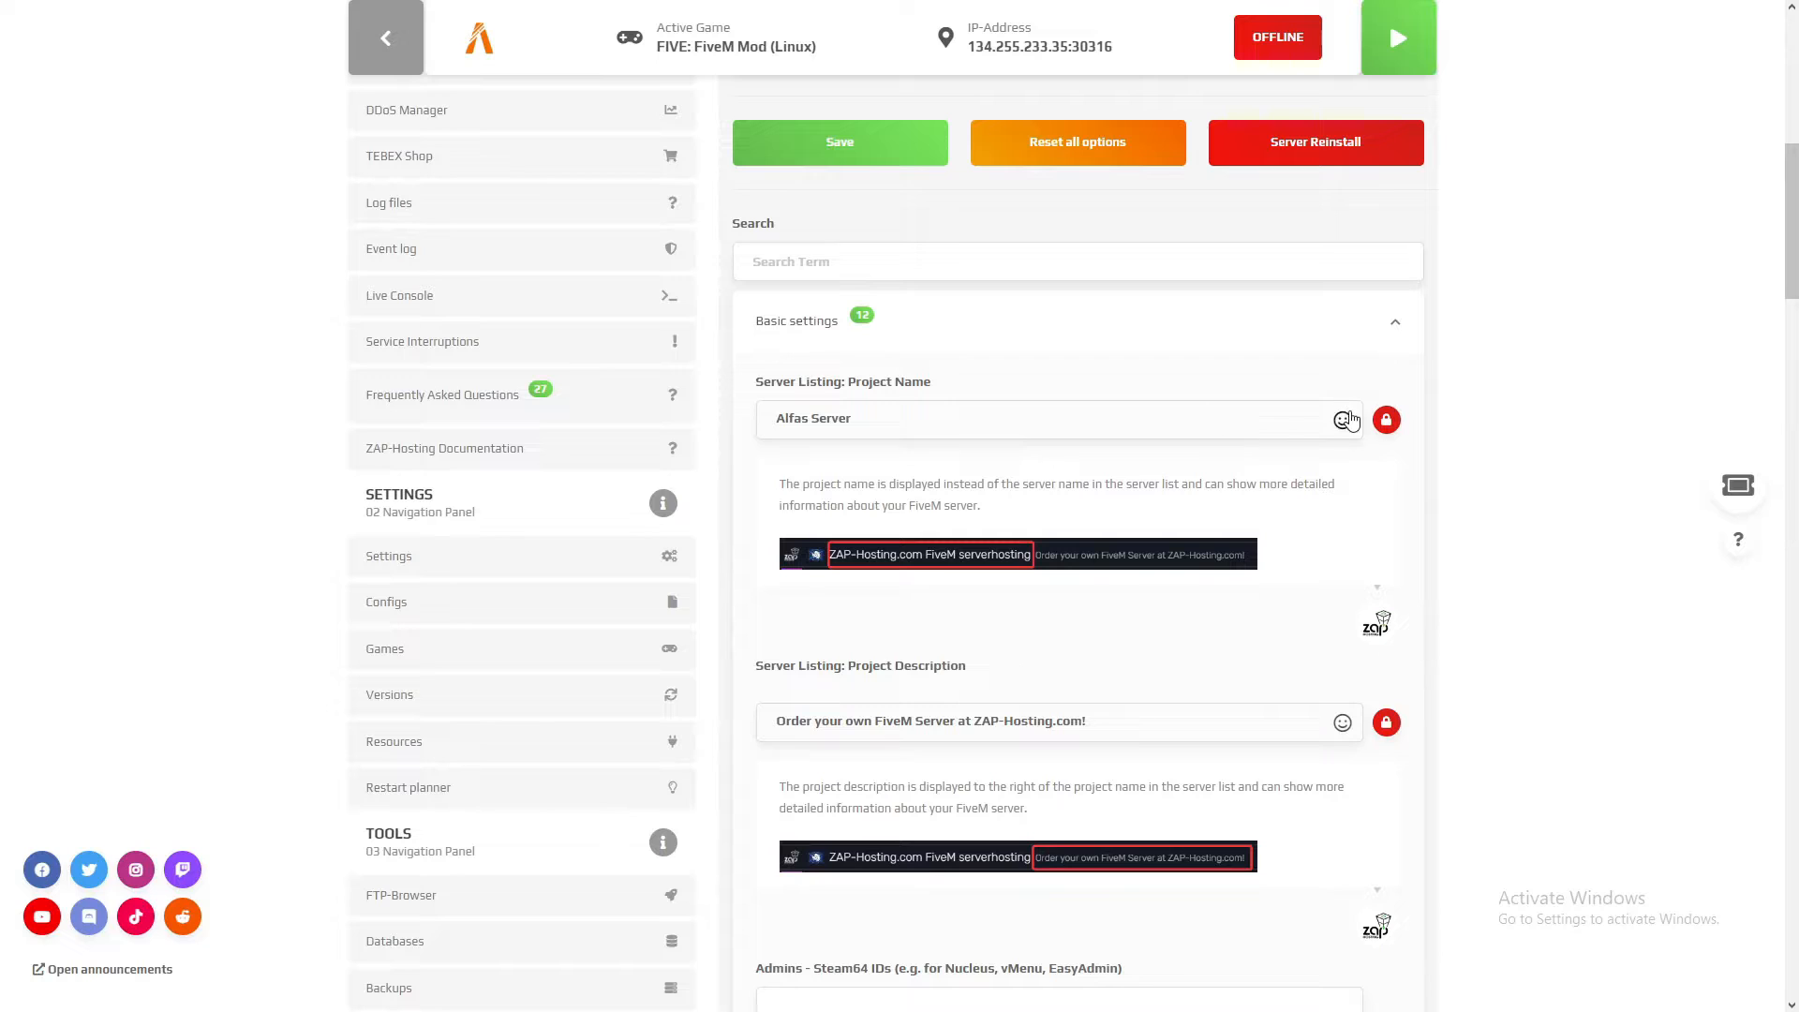
scroll(937, 483, down, 2)
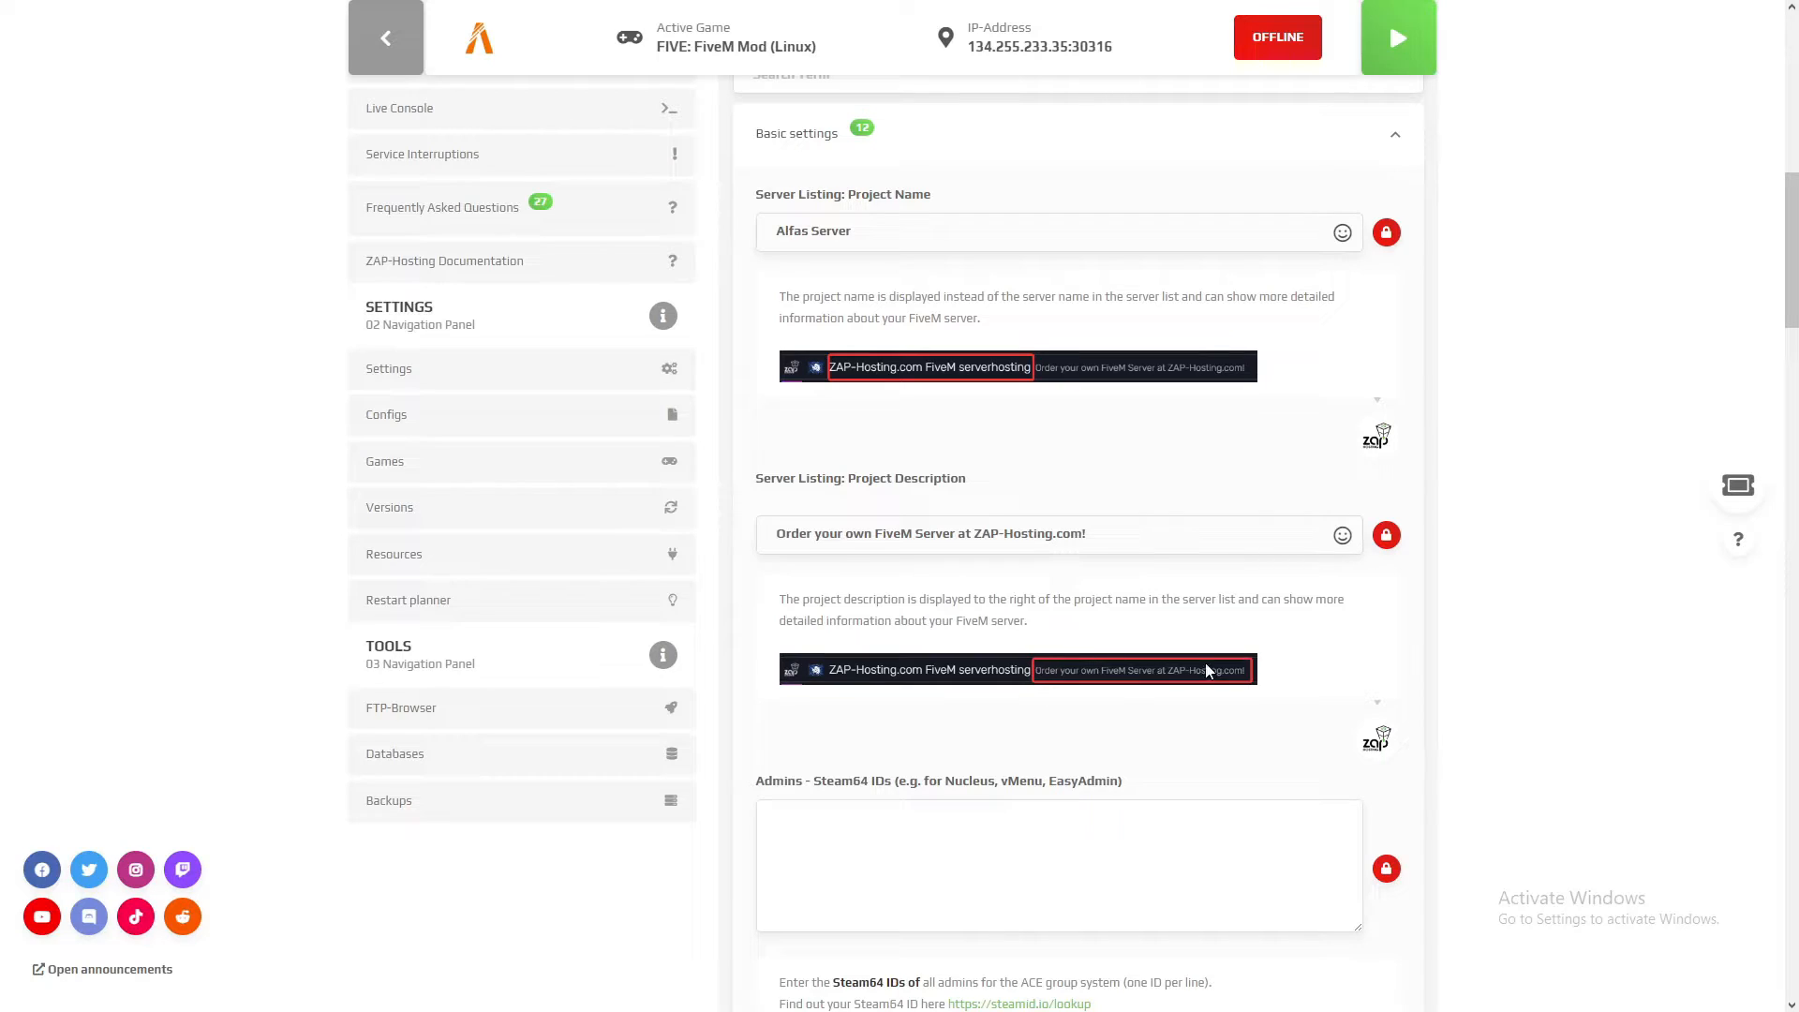
drag(1098, 538, 636, 499)
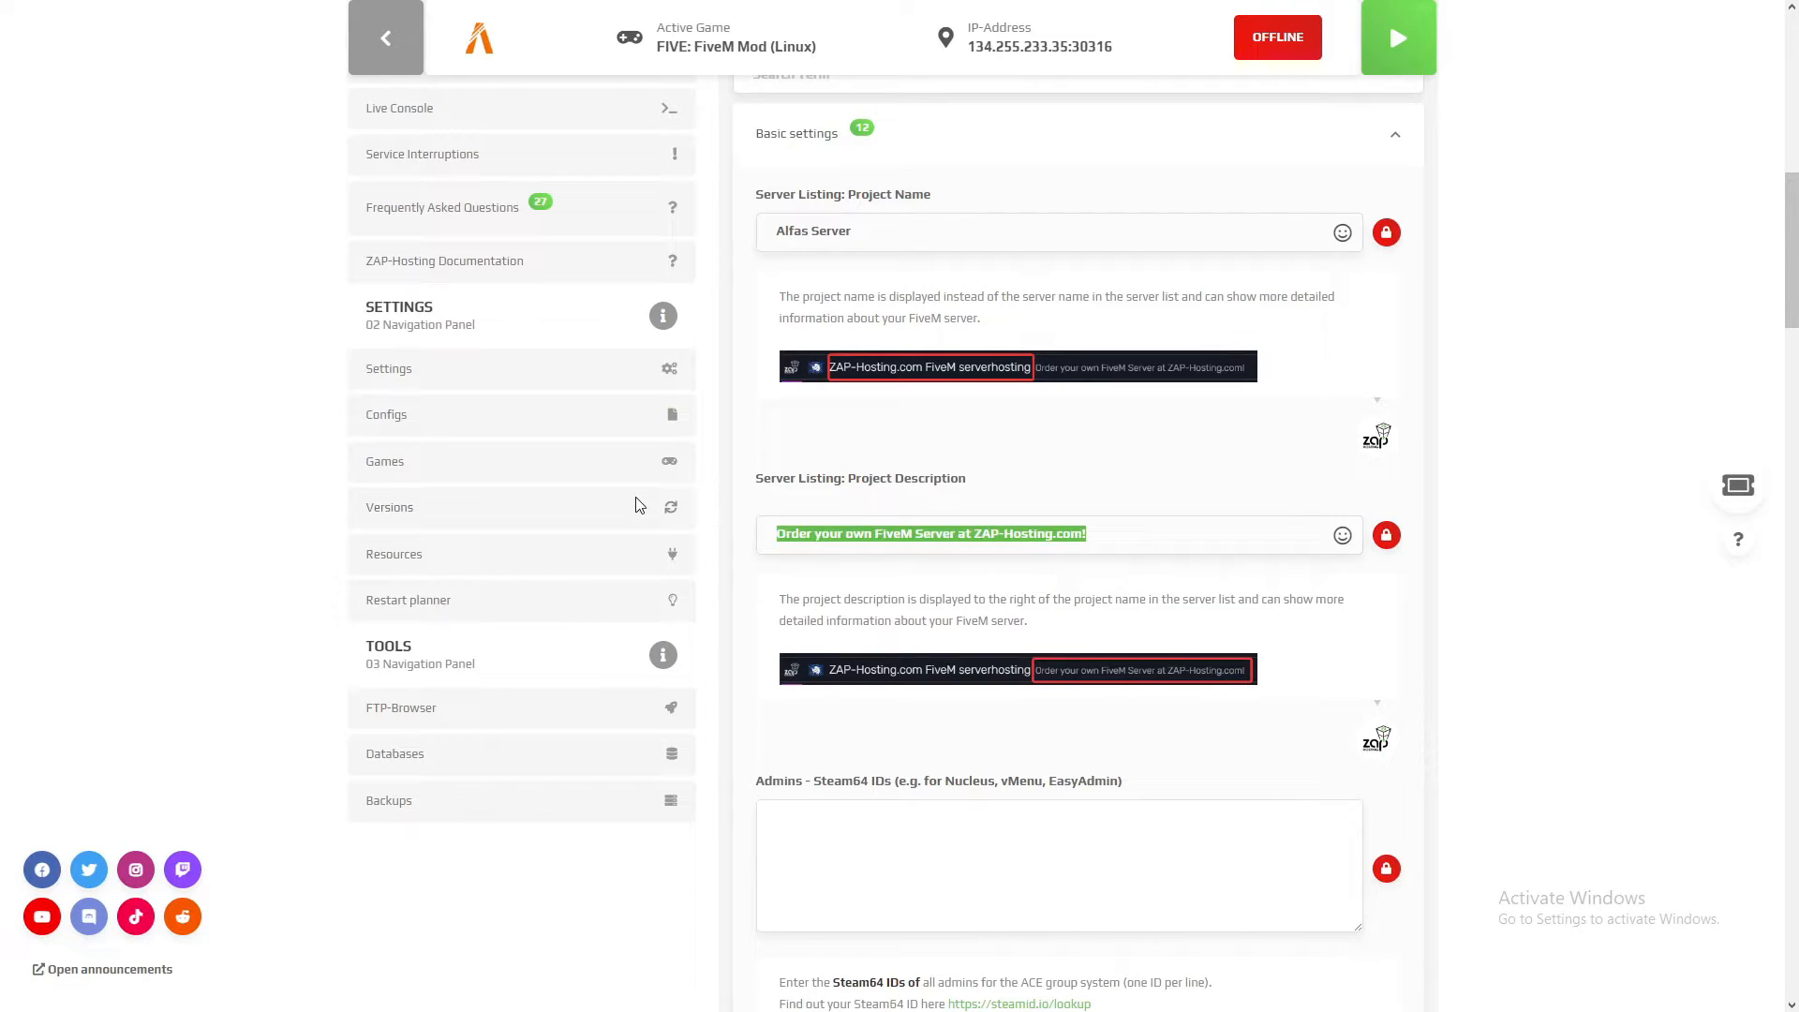
text(U)
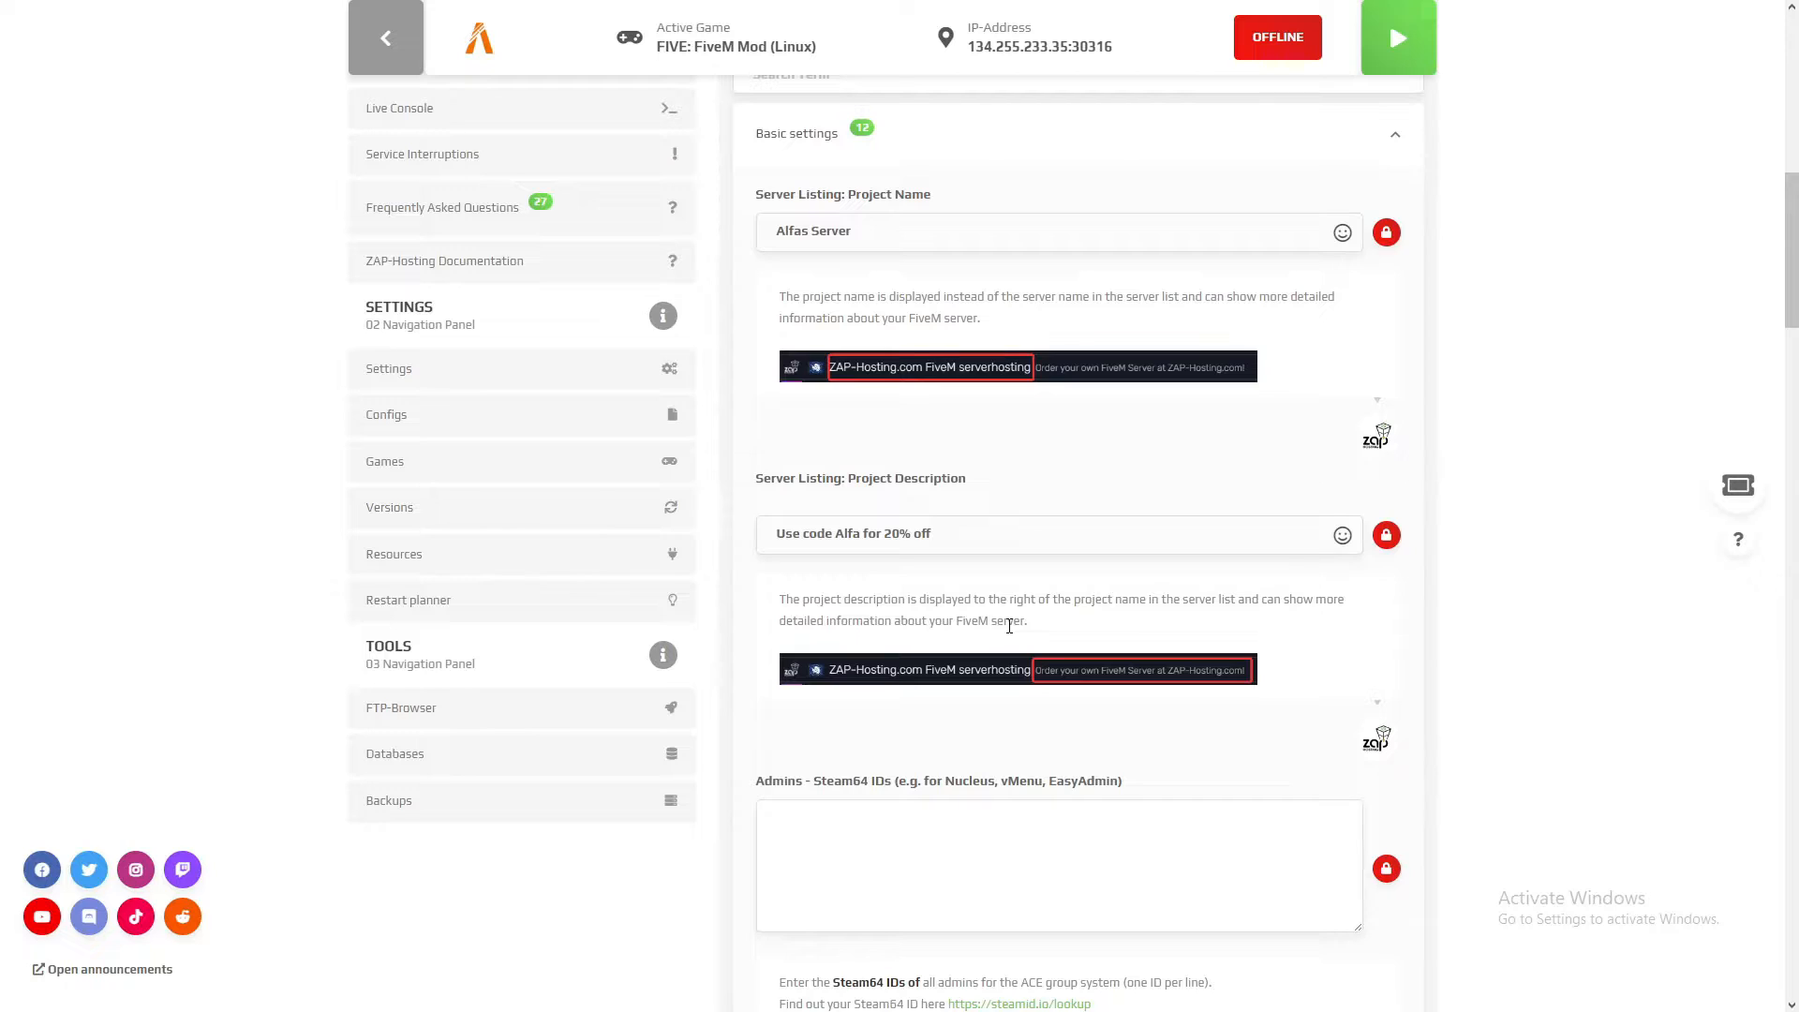
Step: Examine the admins' Steam64 IDs field with its instructions and the automatic database configuration option
scroll(1009, 626, down, 2)
click(899, 635)
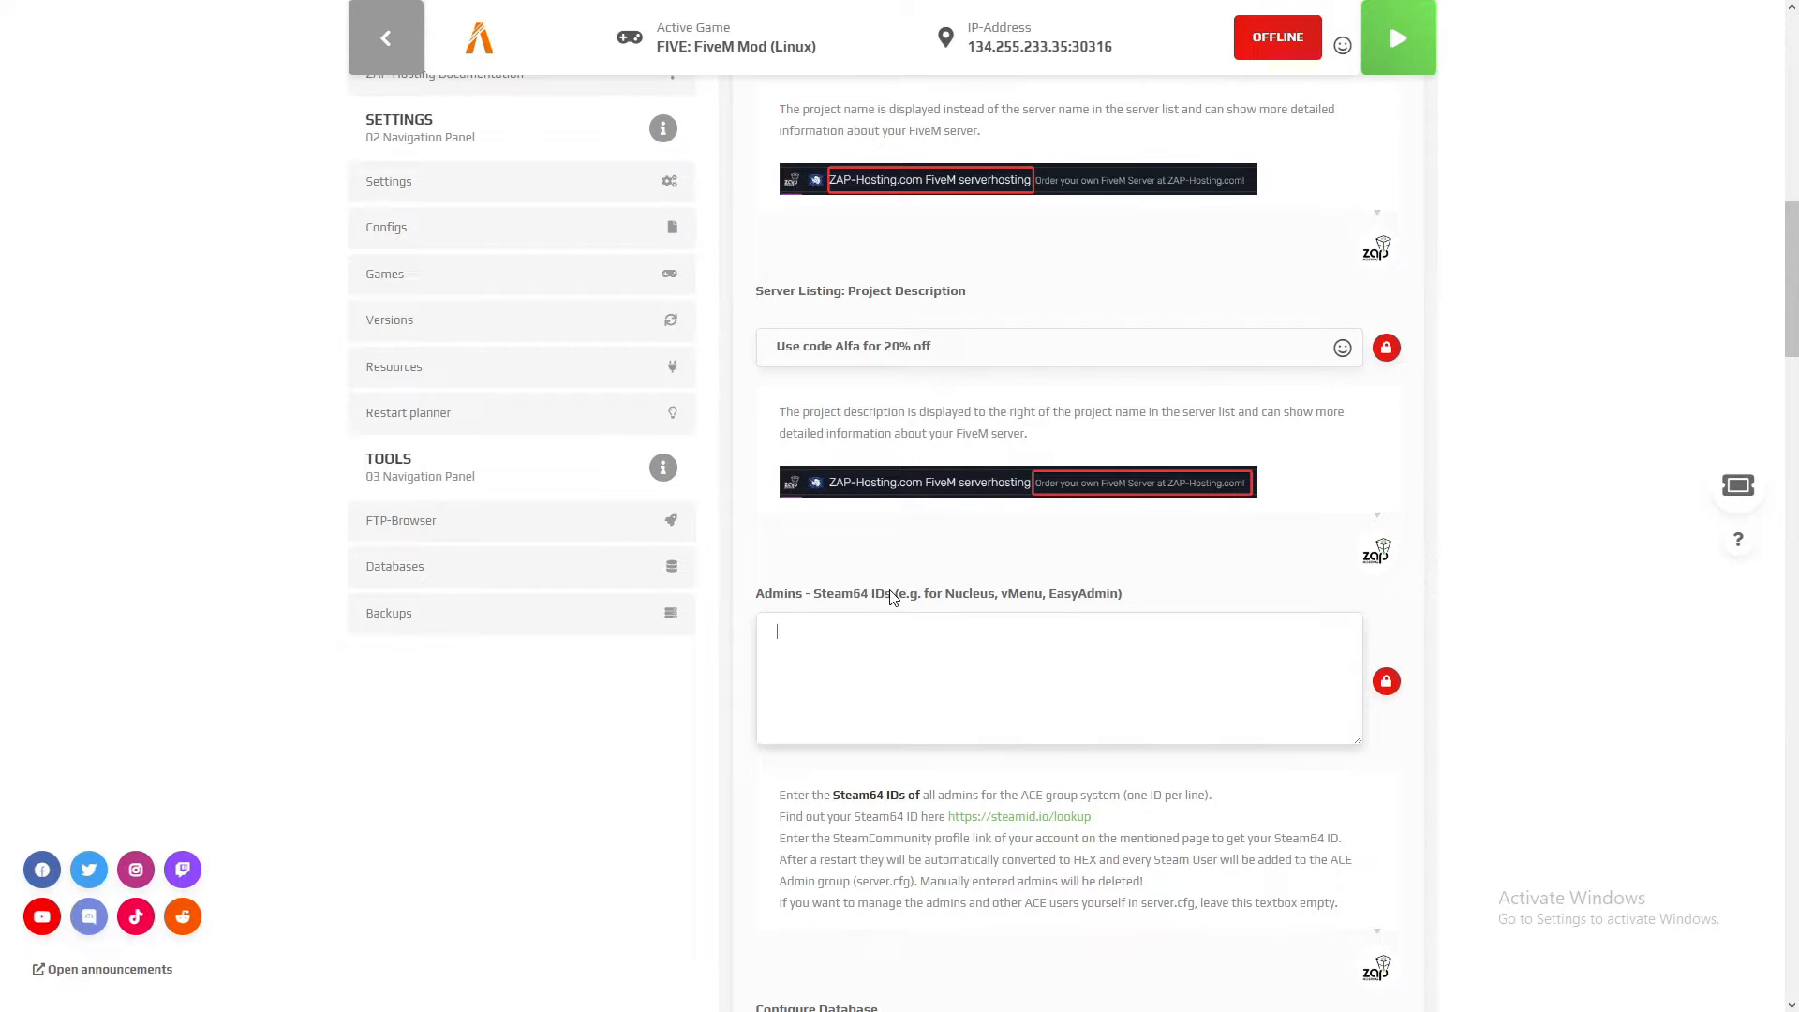
drag(893, 598, 814, 600)
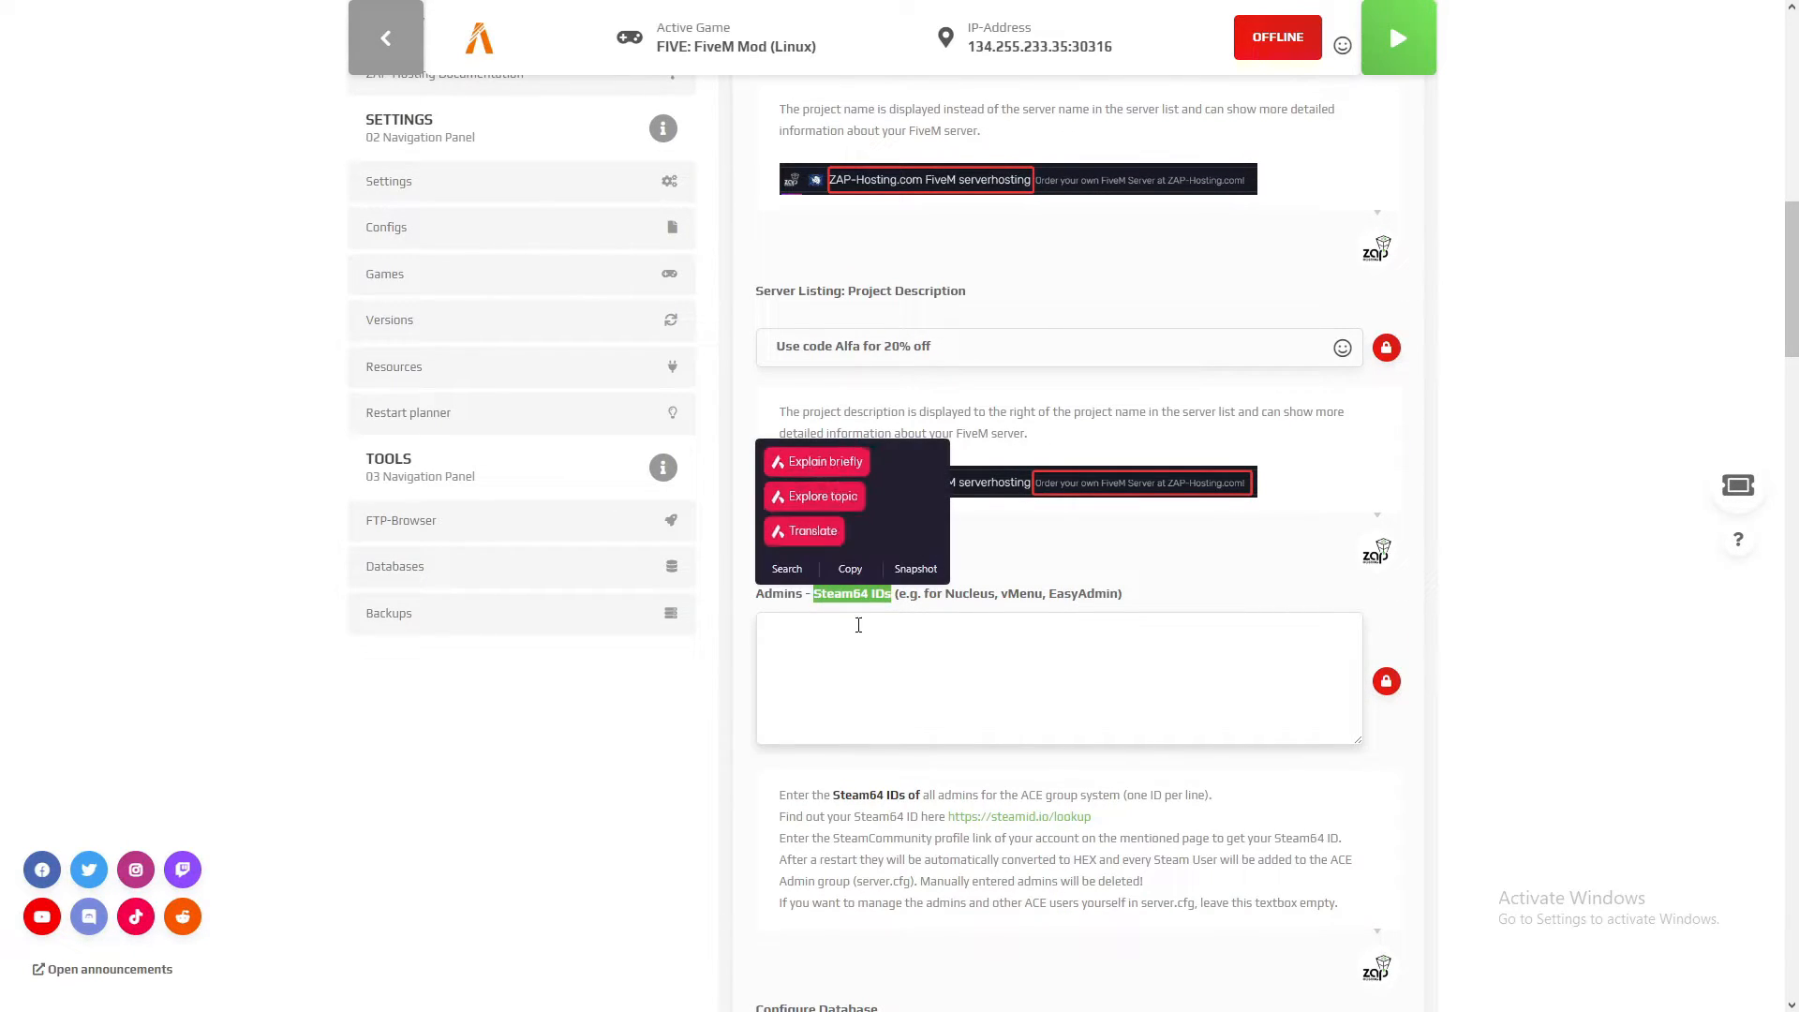
click(960, 618)
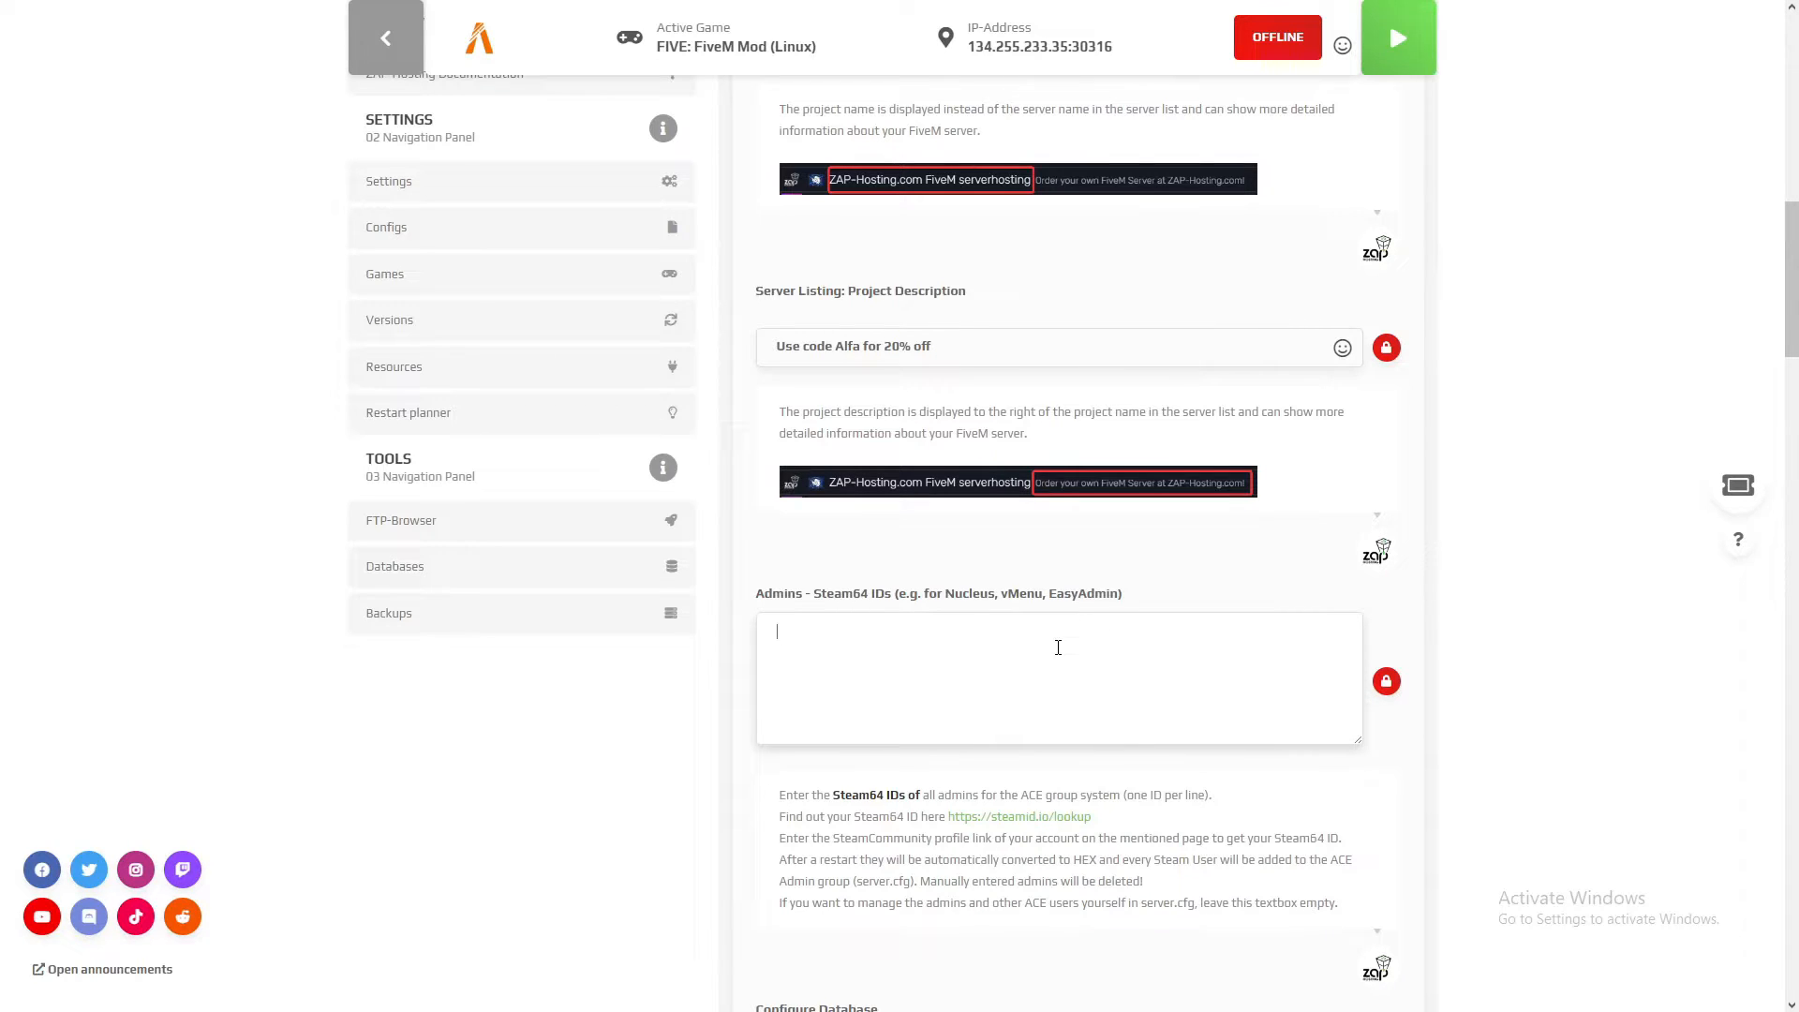
scroll(988, 692, down, 5)
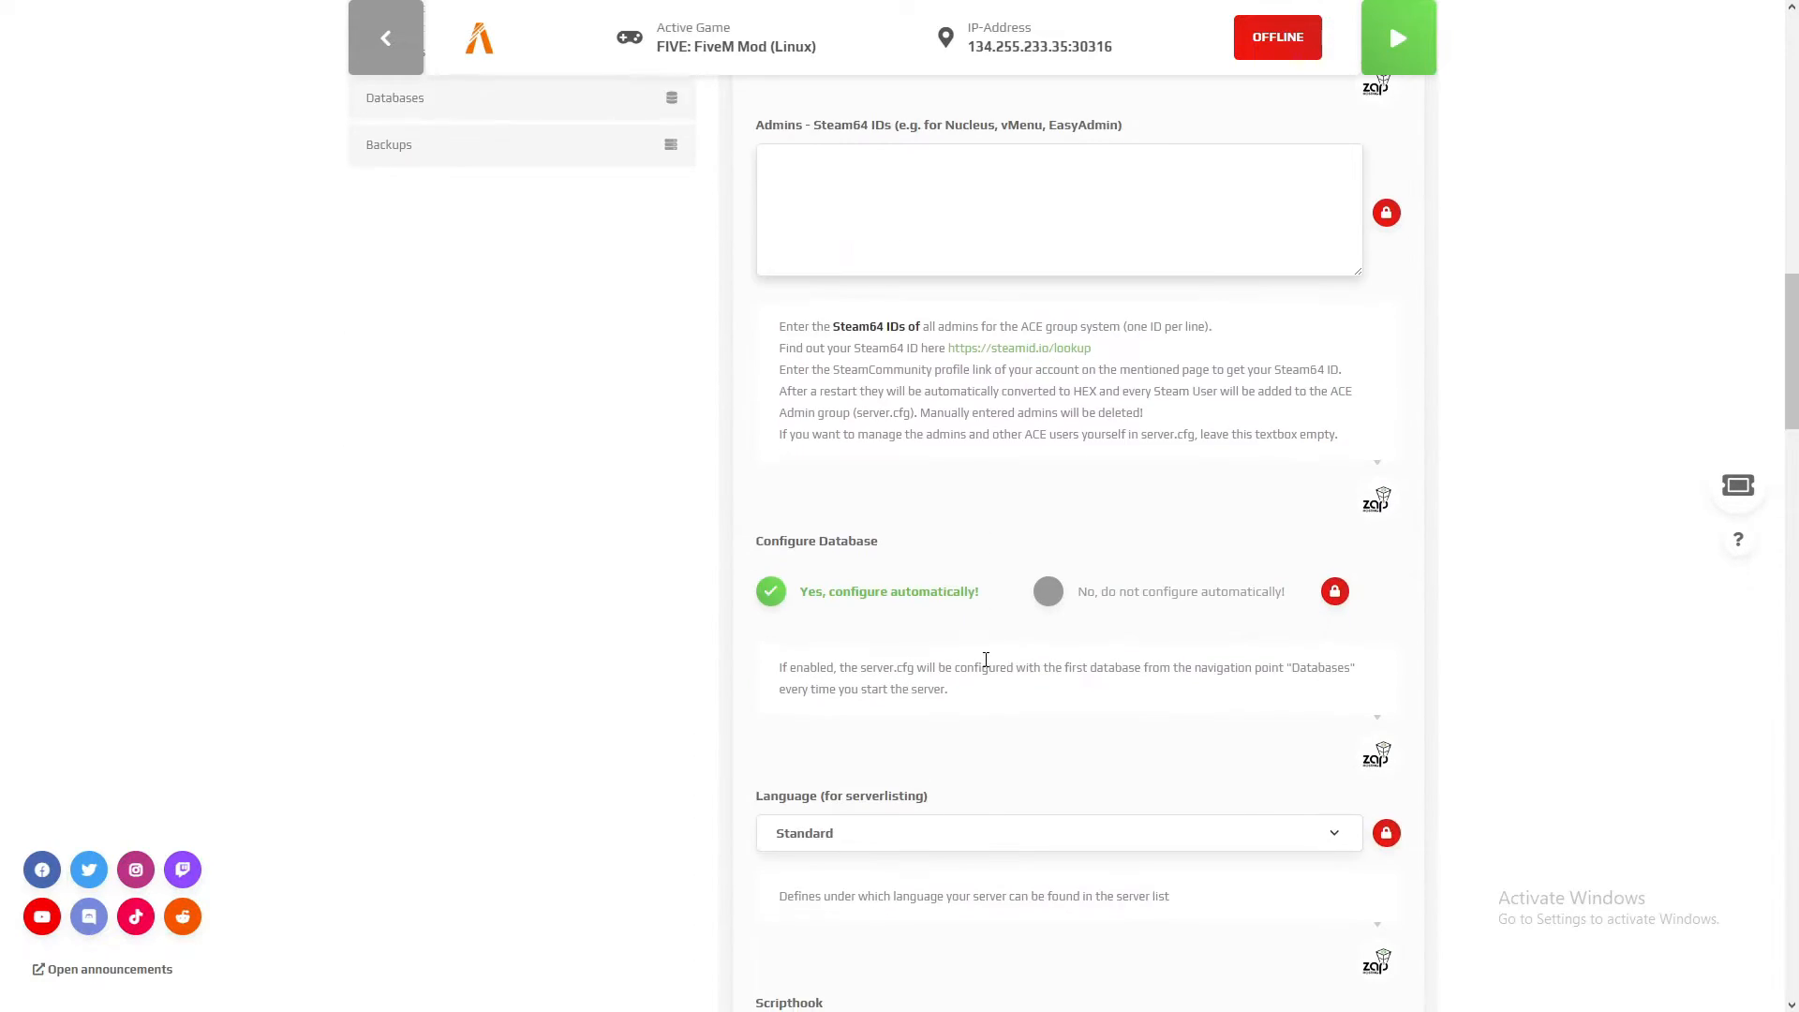
scroll(982, 525, down, 1)
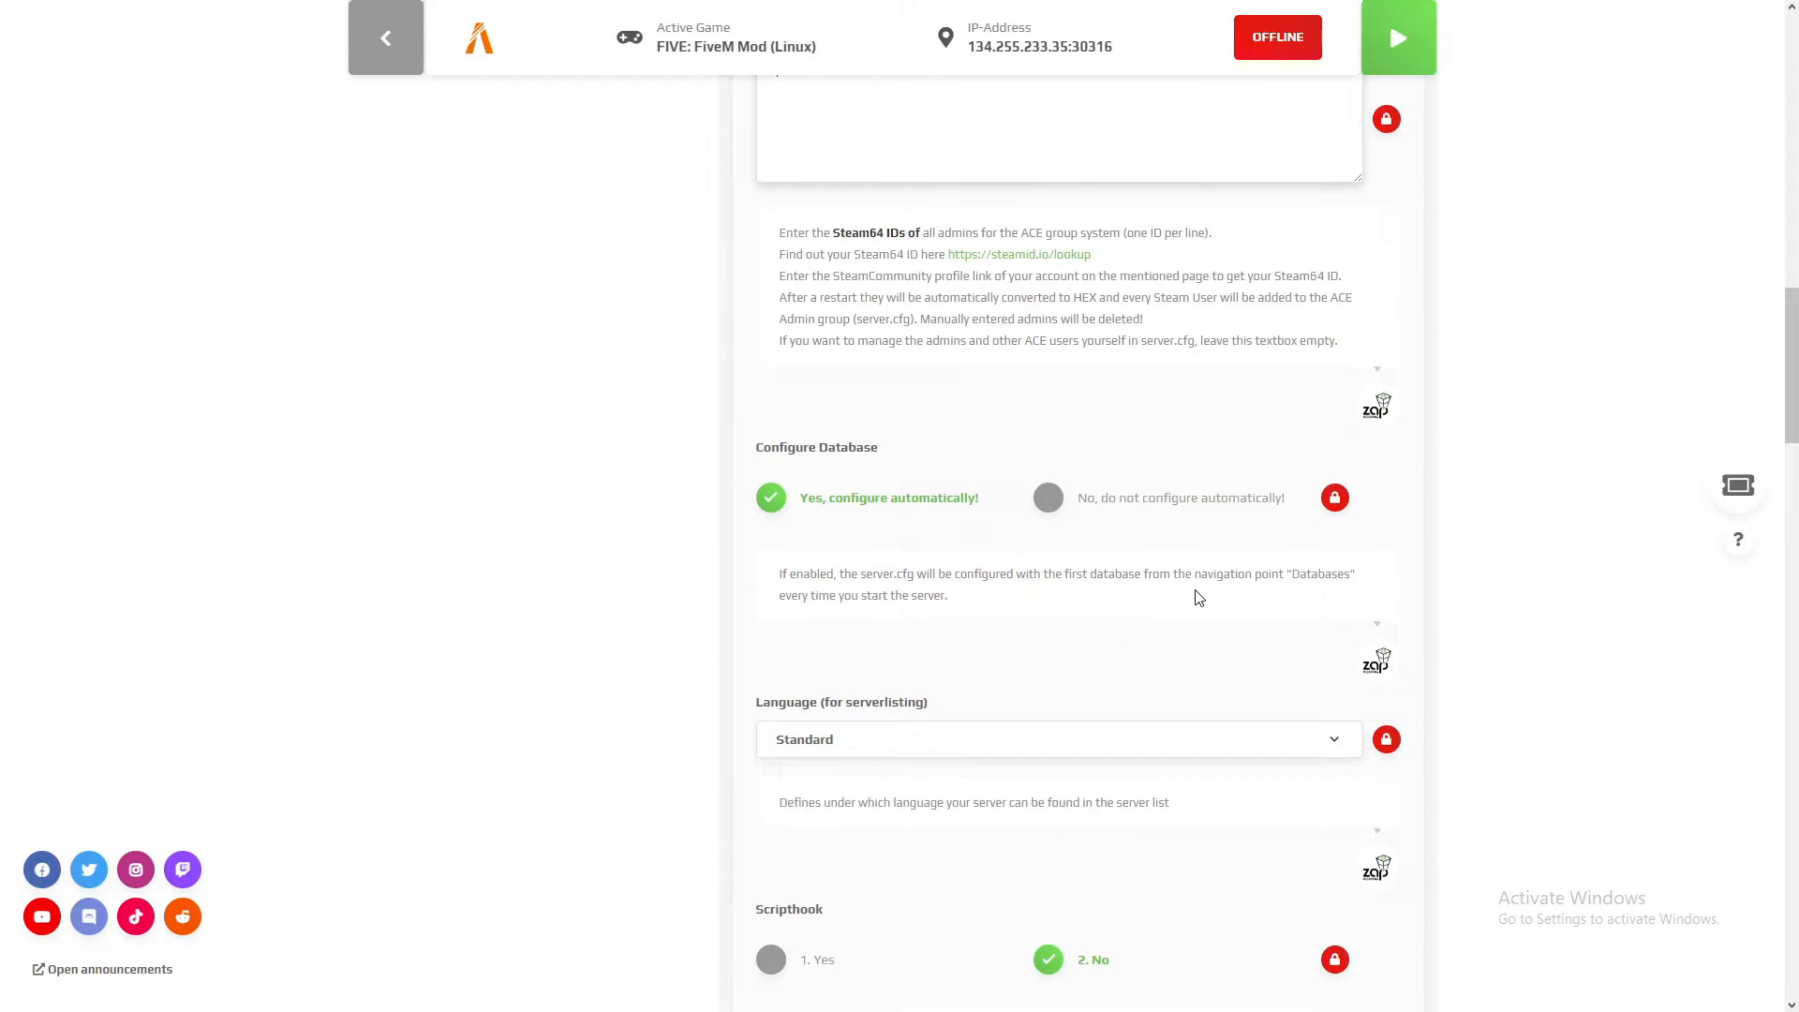
Step: Browse the languages available for the server listing and close the list without choosing another one
scroll(1190, 581, down, 4)
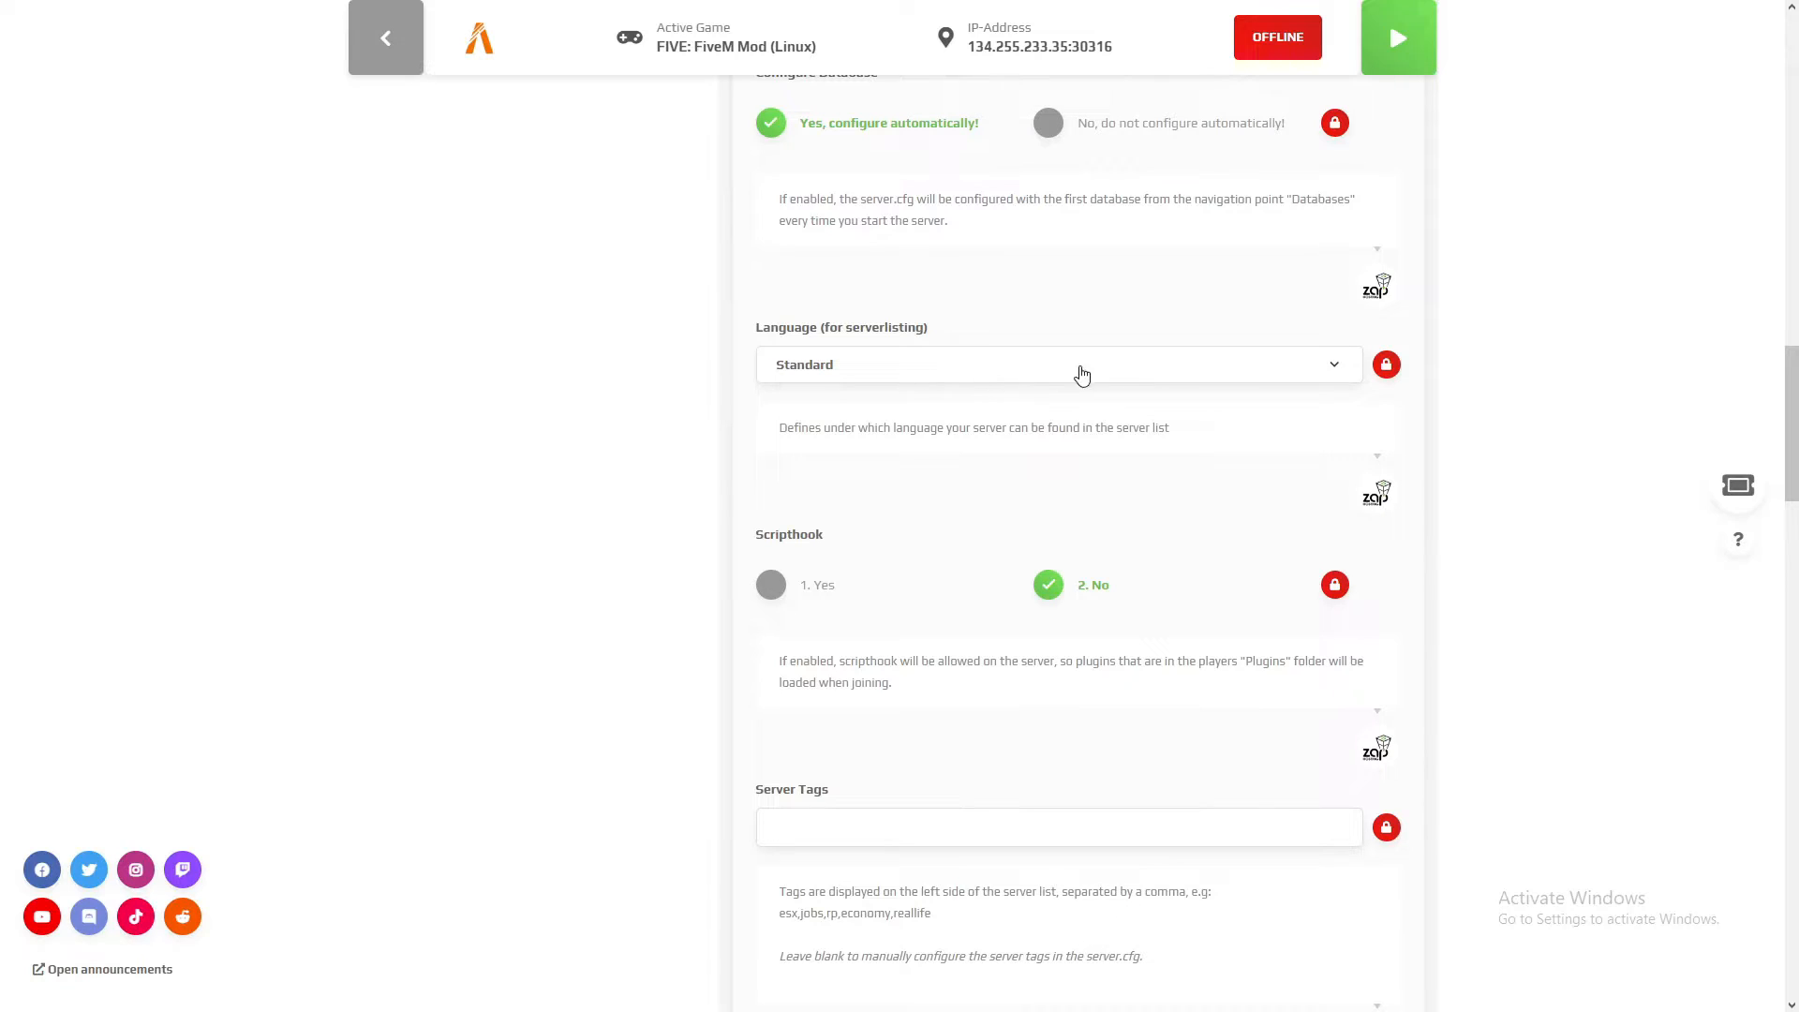
click(962, 373)
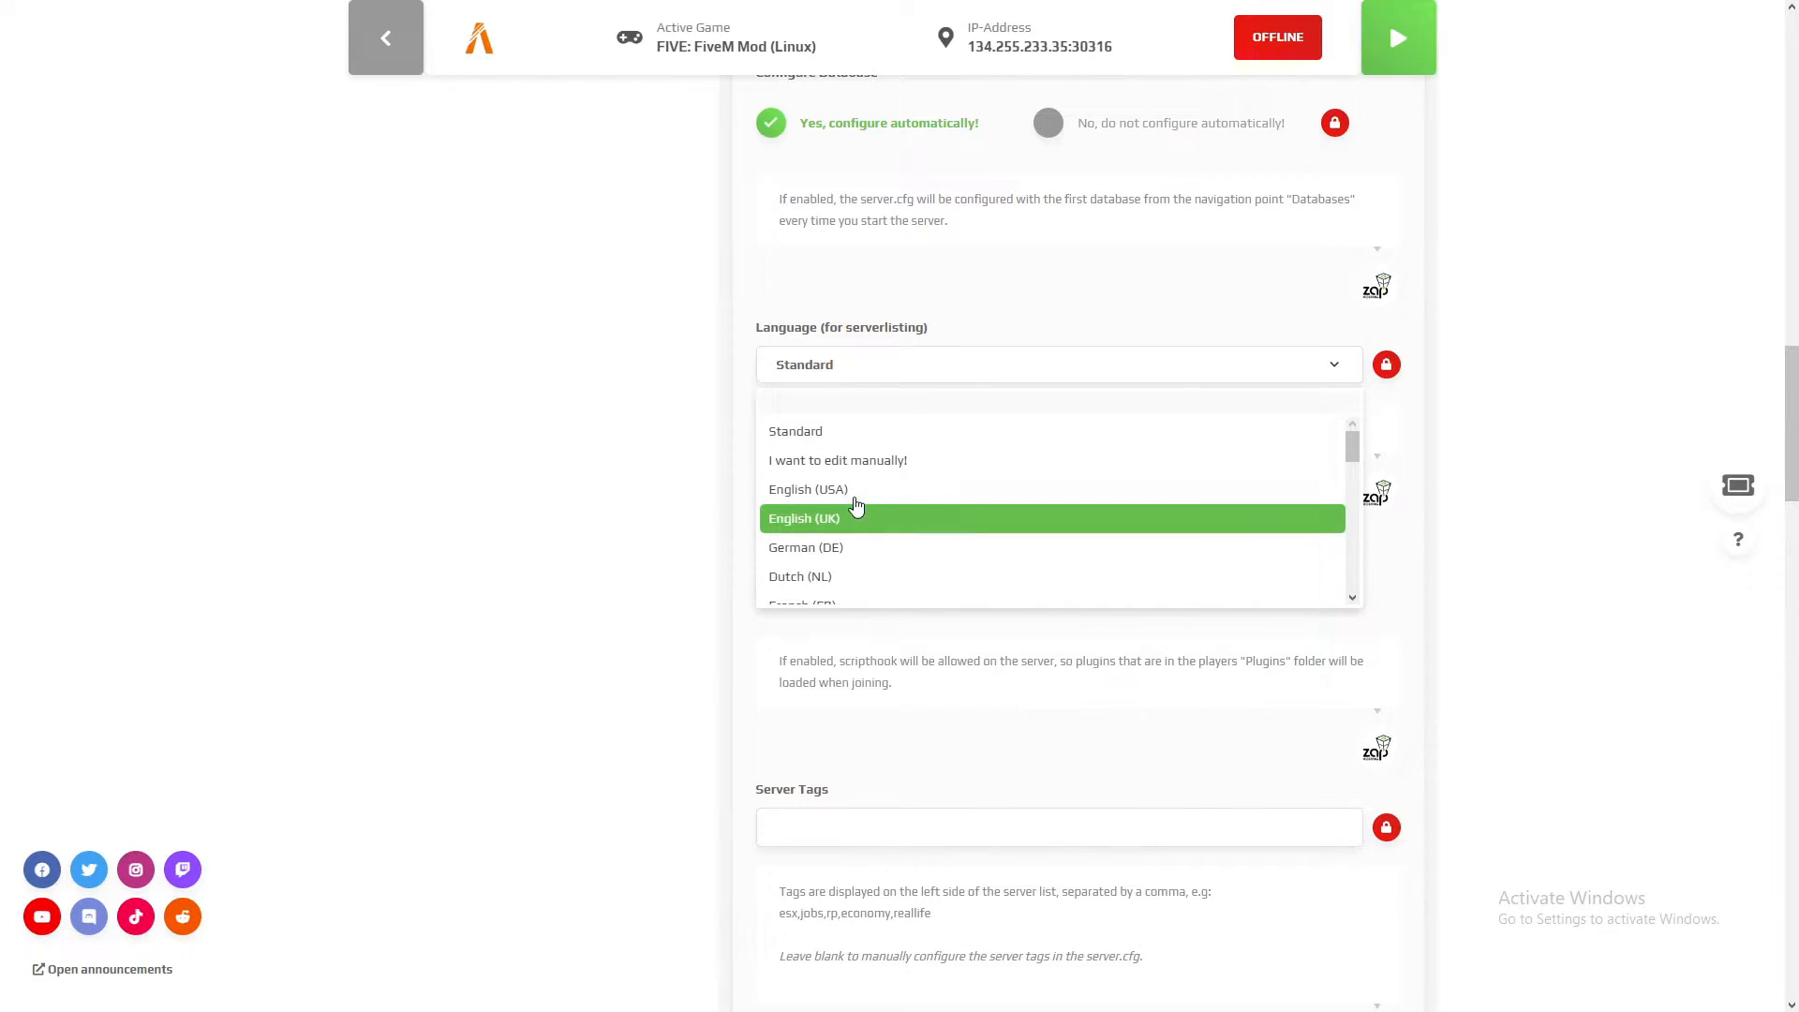
scroll(890, 557, down, 3)
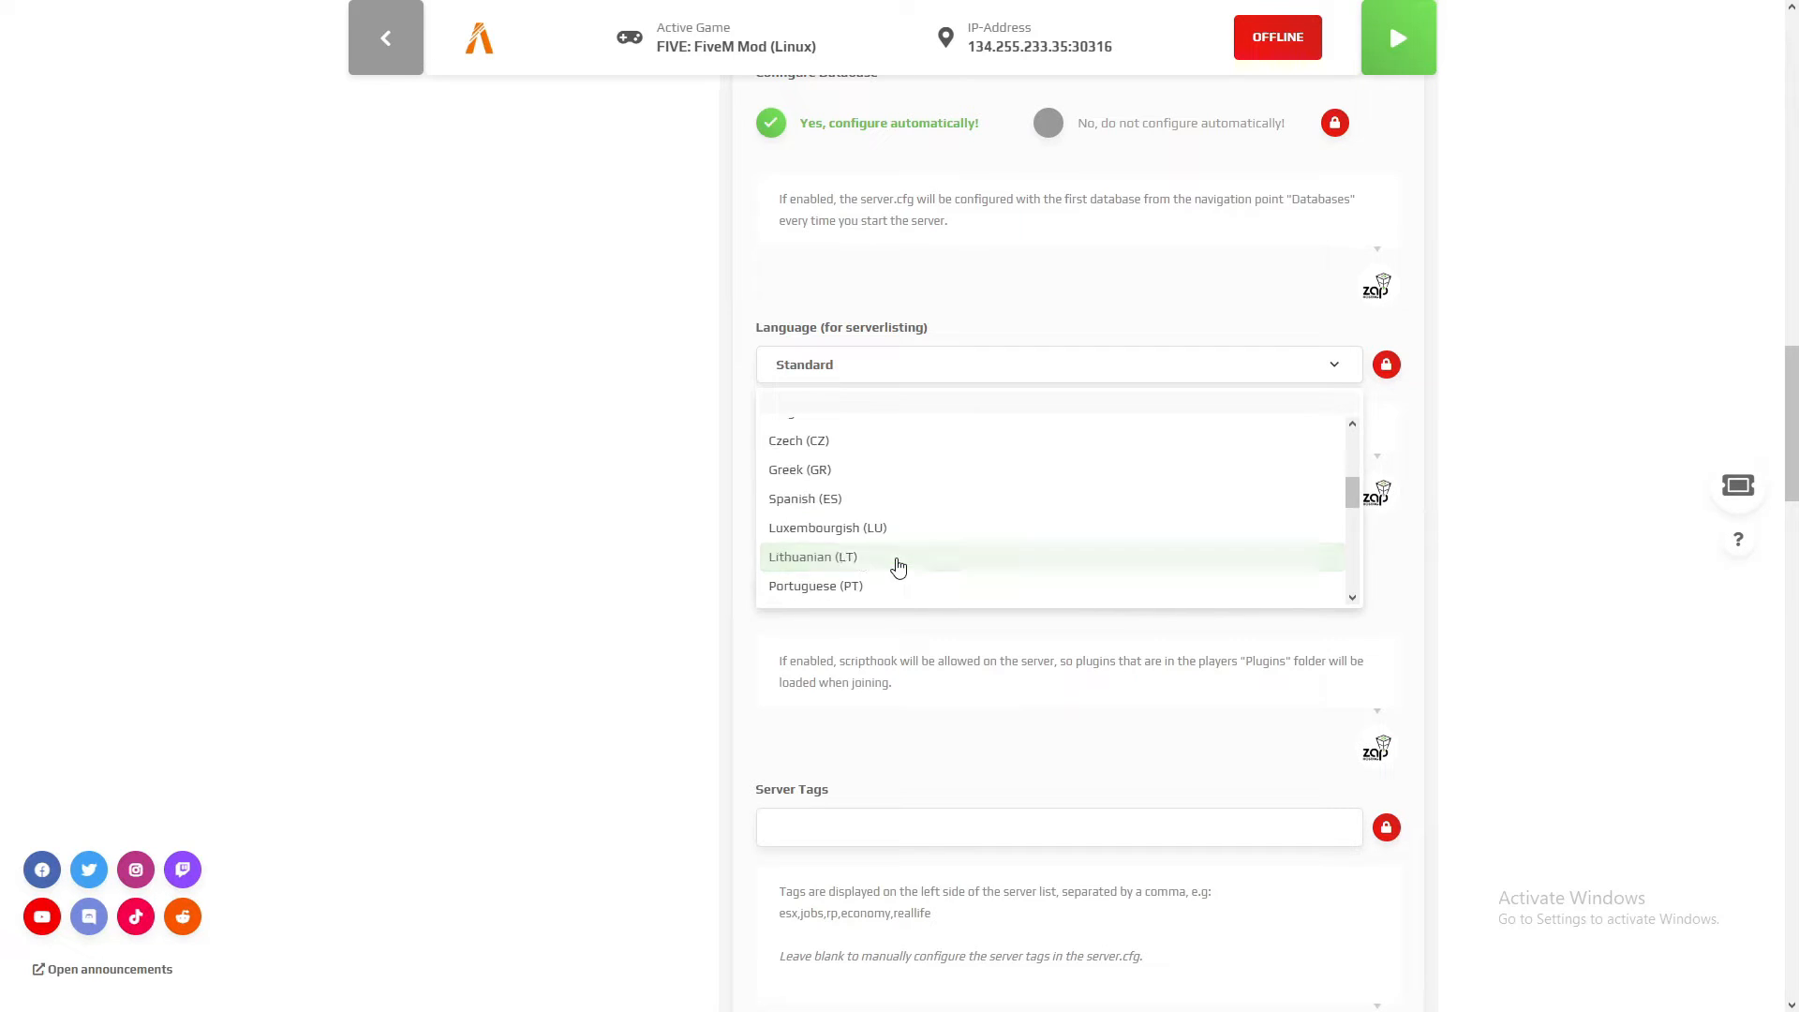
scroll(918, 536, up, 5)
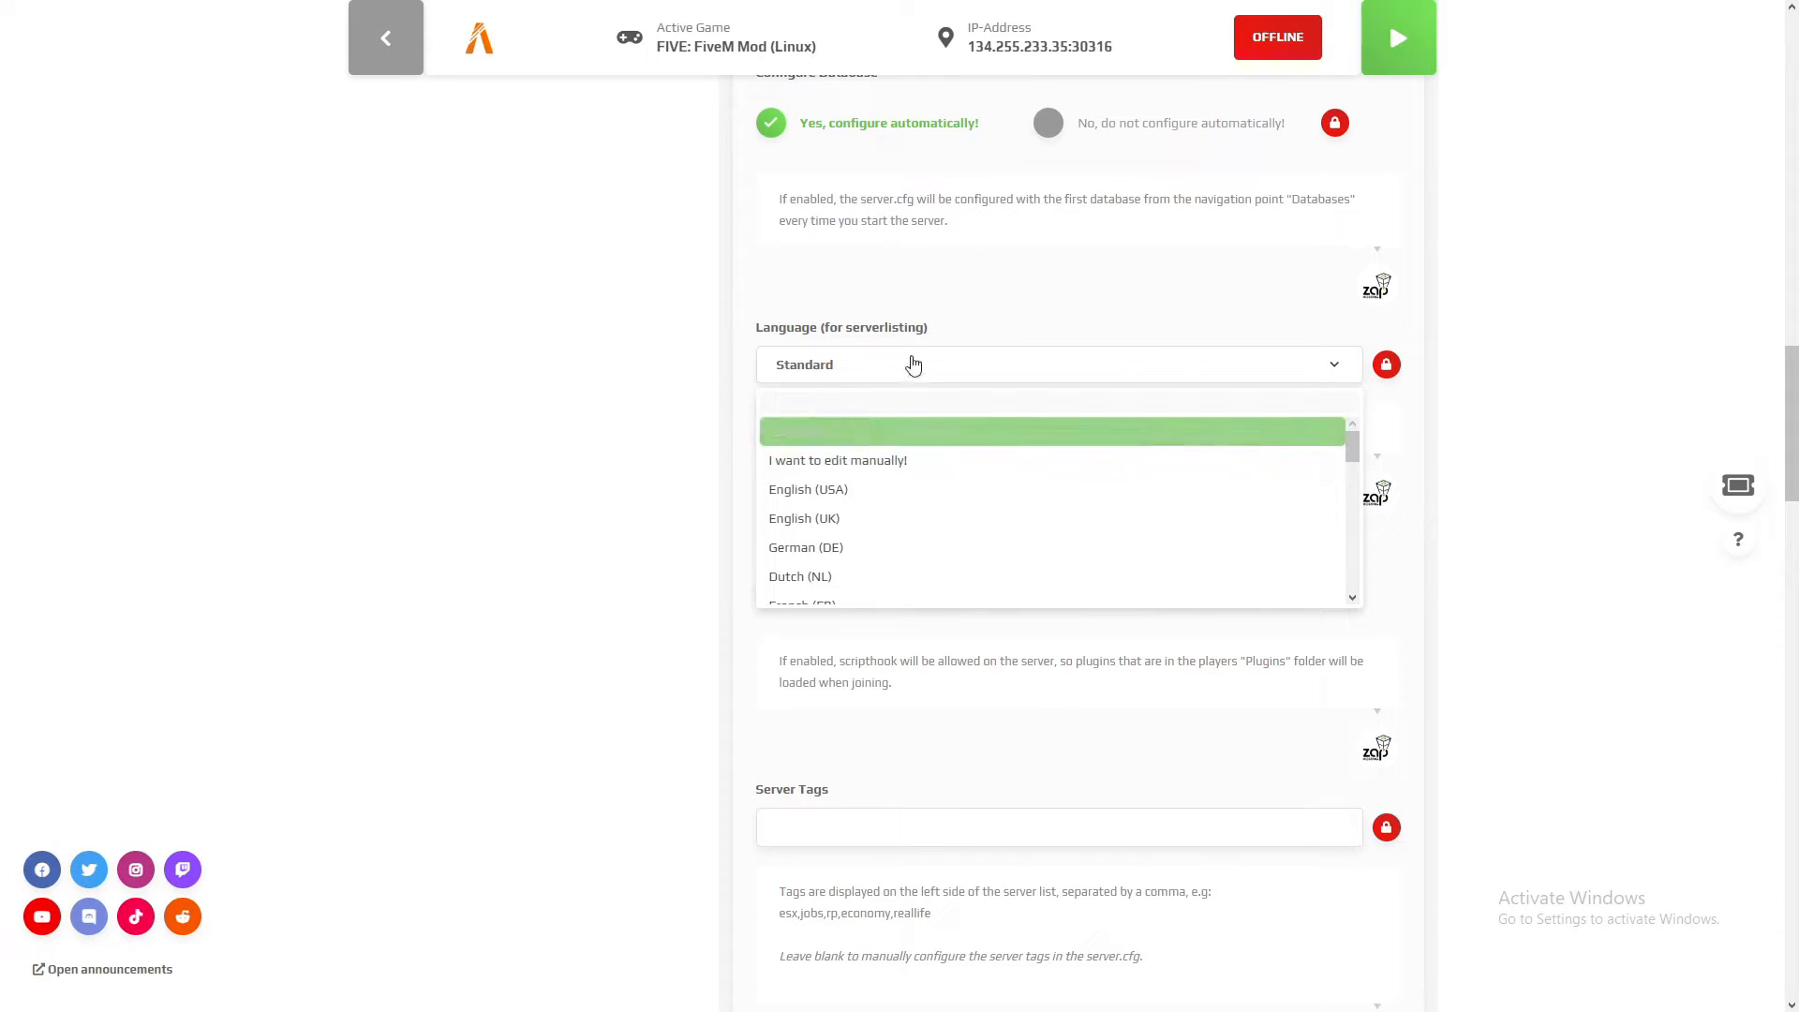
click(974, 375)
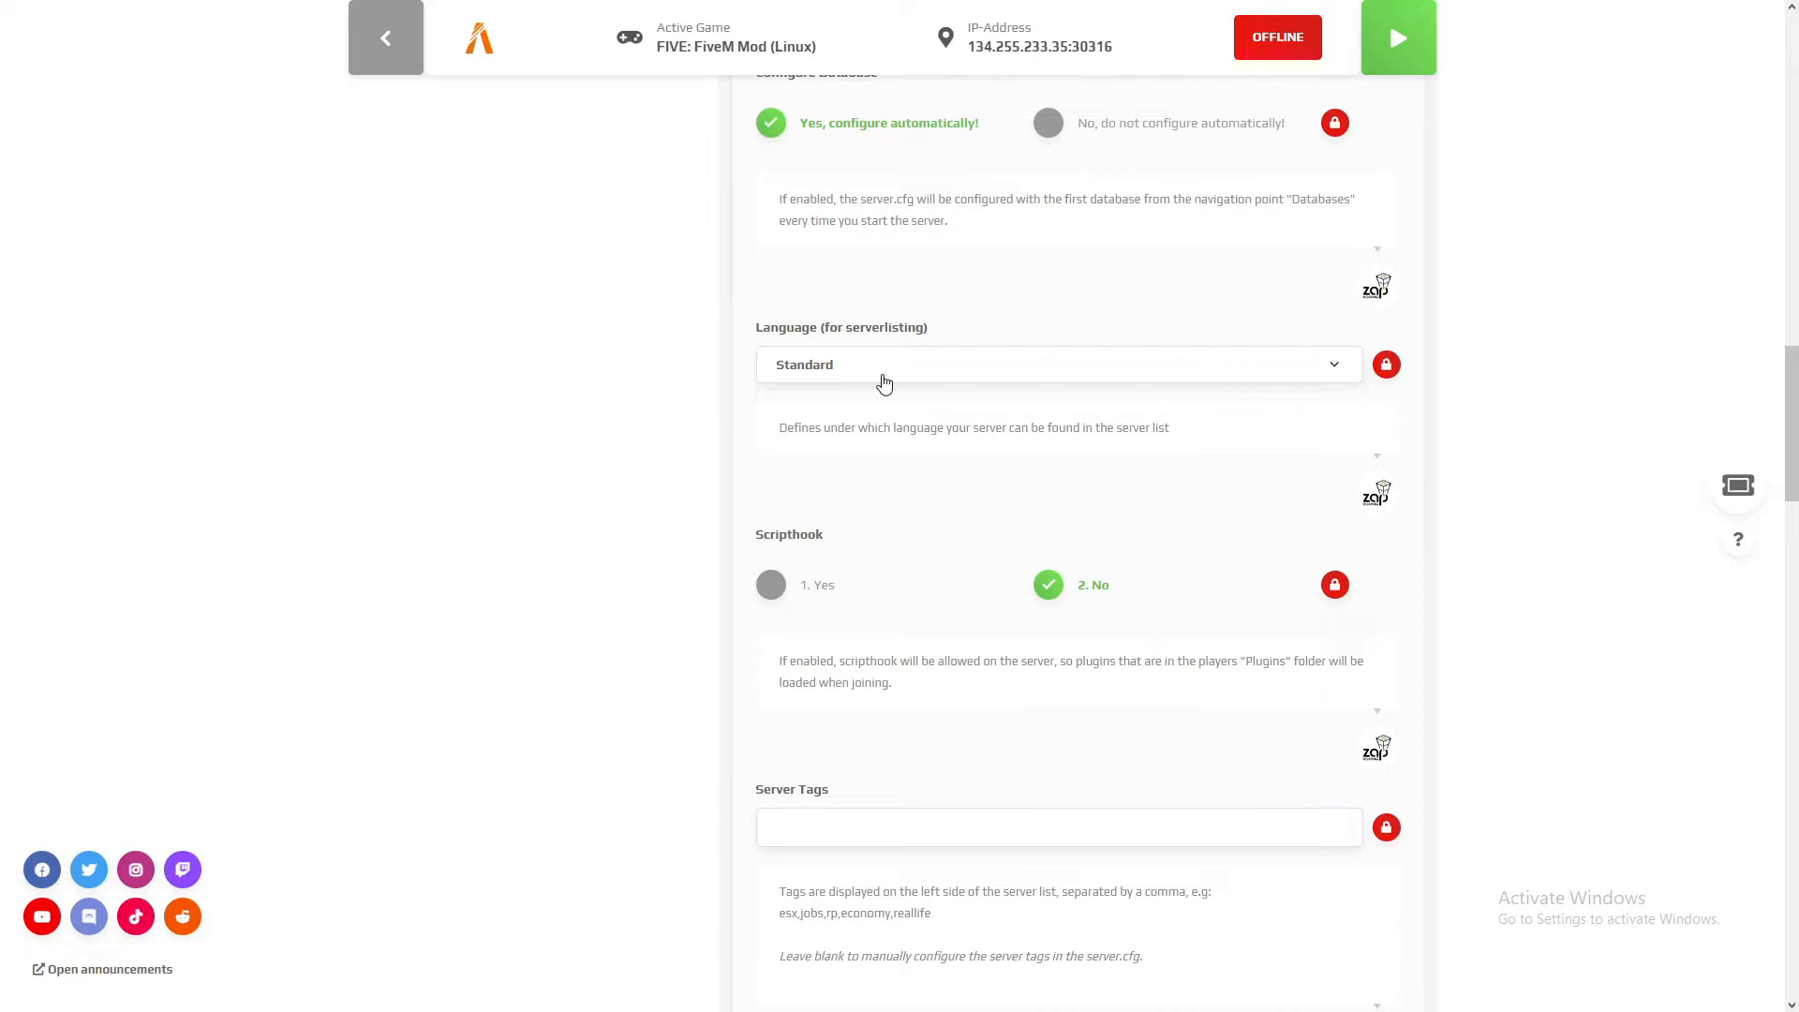
Step: Try enabling Scripthook for the server and switch it back to No
scroll(891, 398, down, 2)
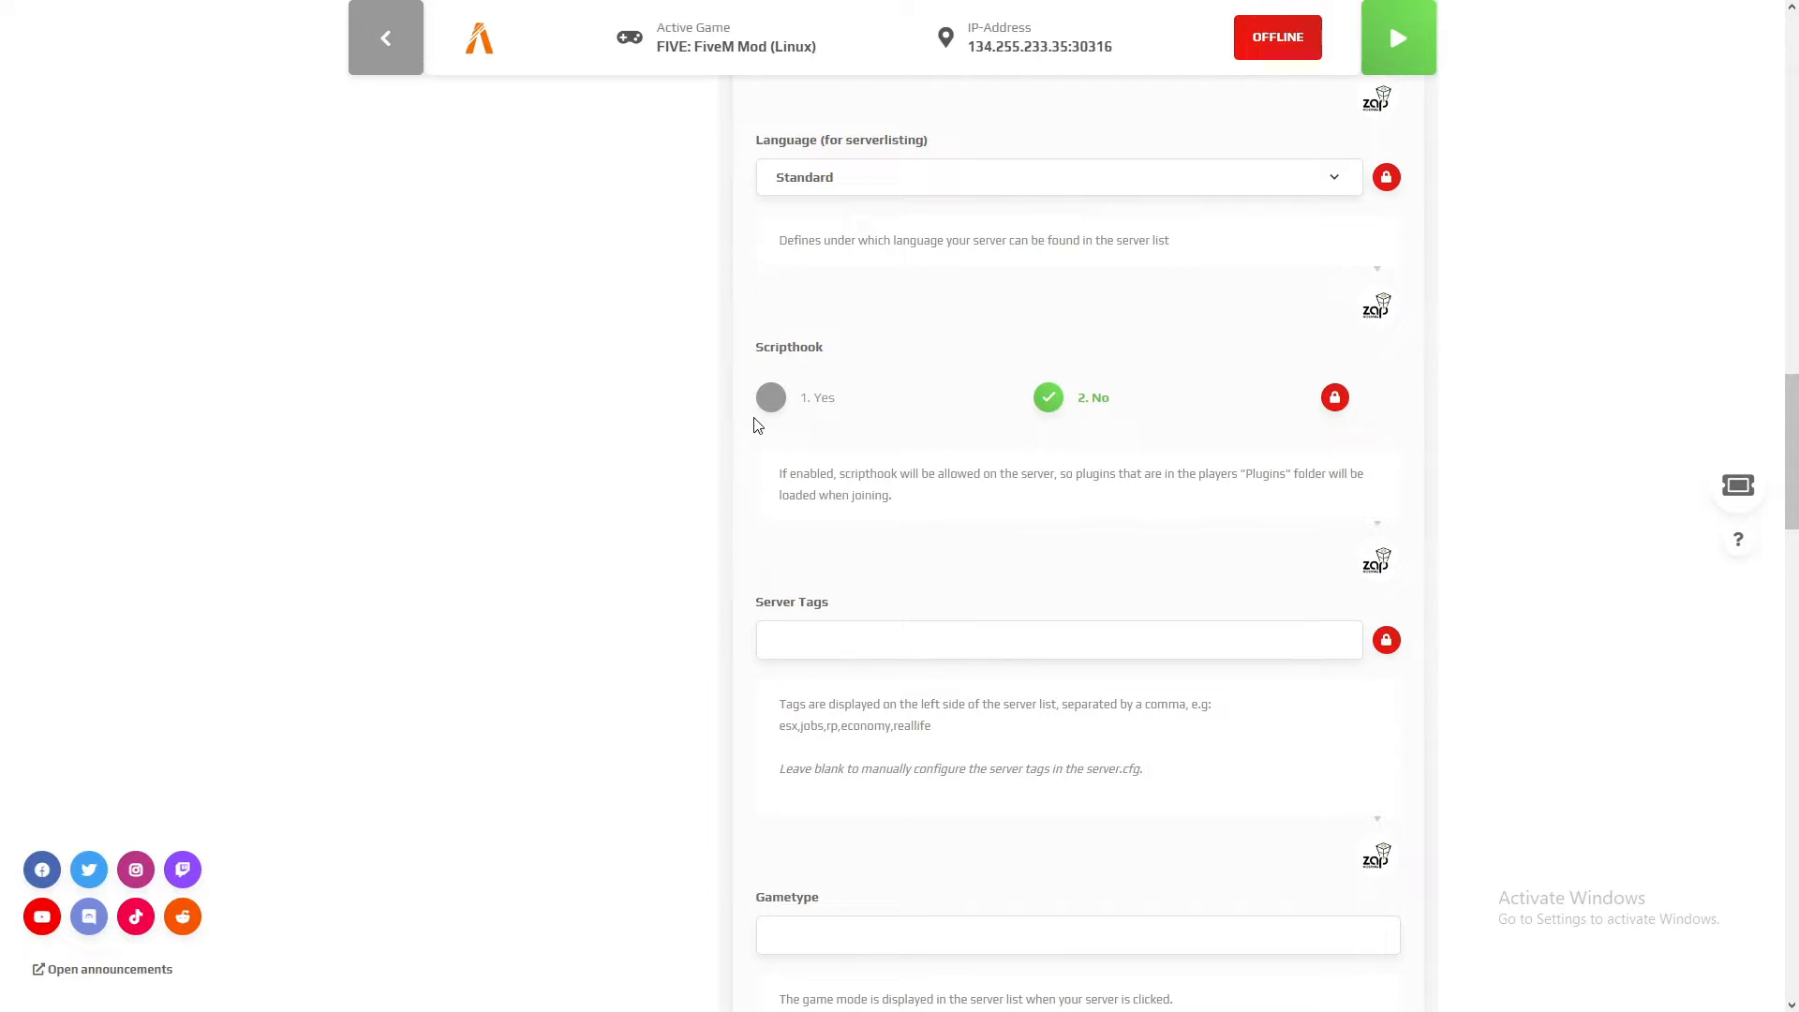
click(771, 396)
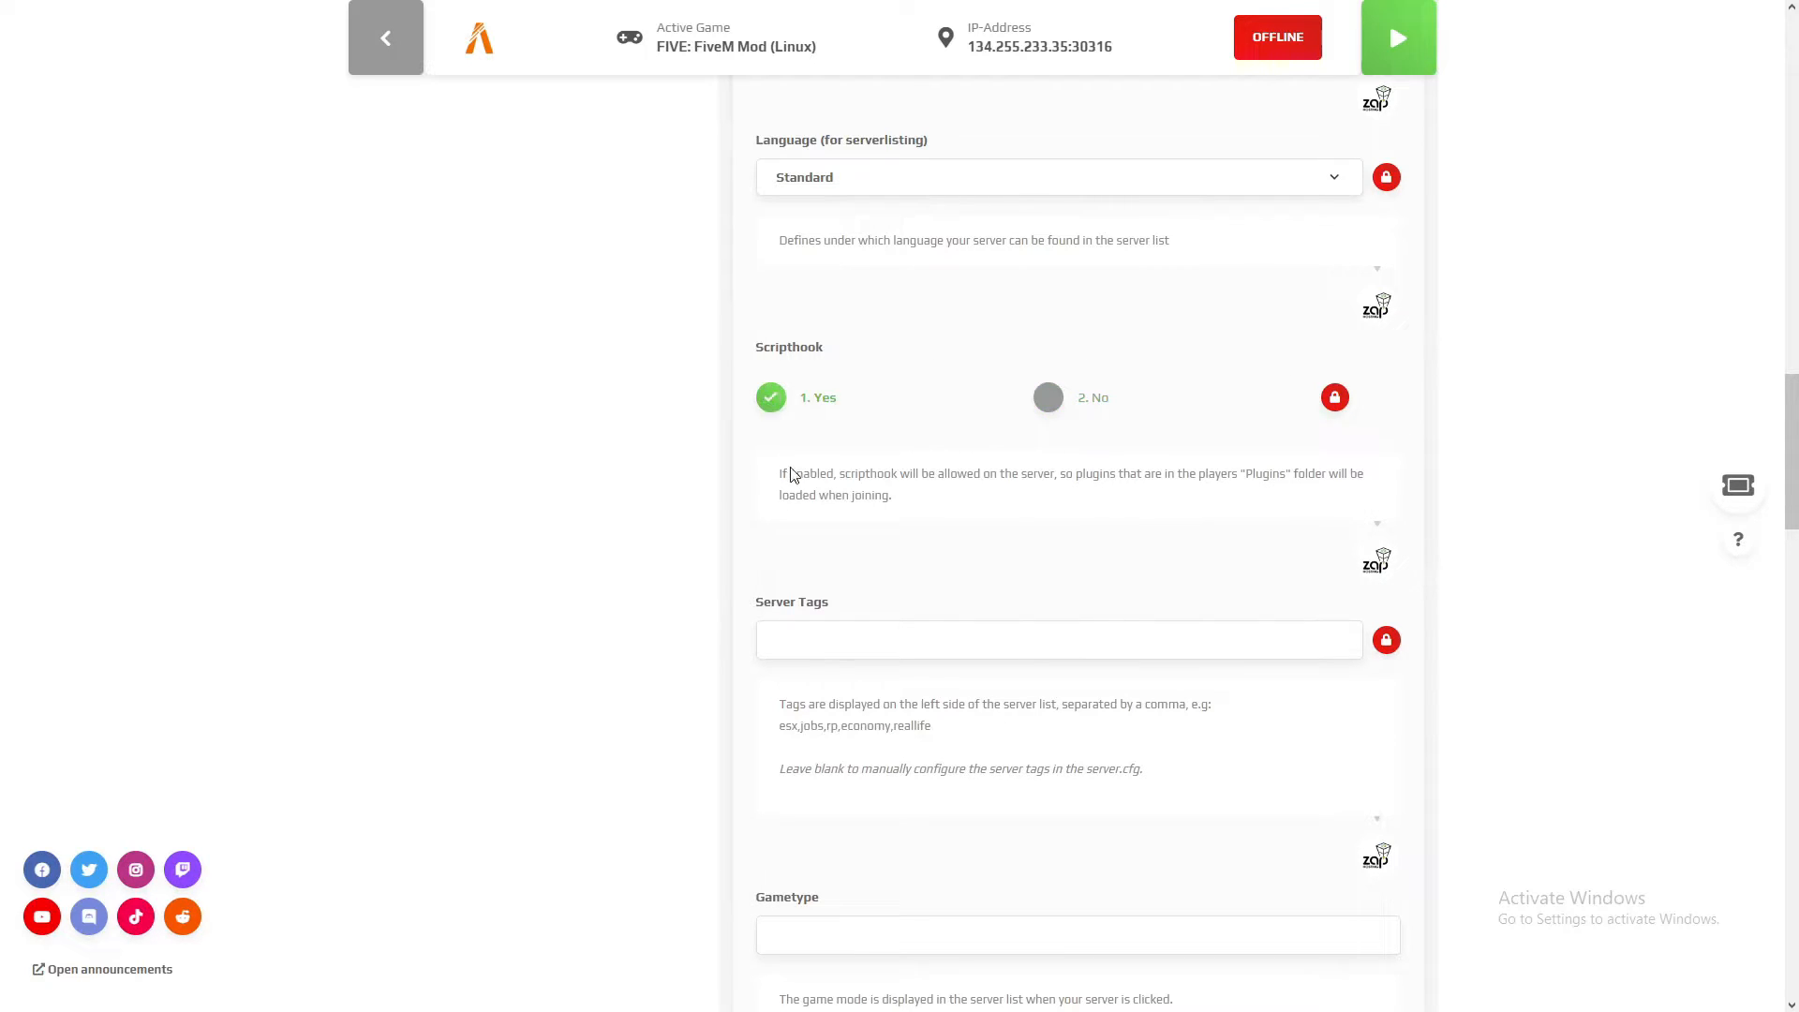
click(1048, 396)
Step: Set the server tags to "roleplay,economy" and the gametype to "Roleplay"
scroll(1044, 466, down, 2)
scroll(1058, 360, down, 1)
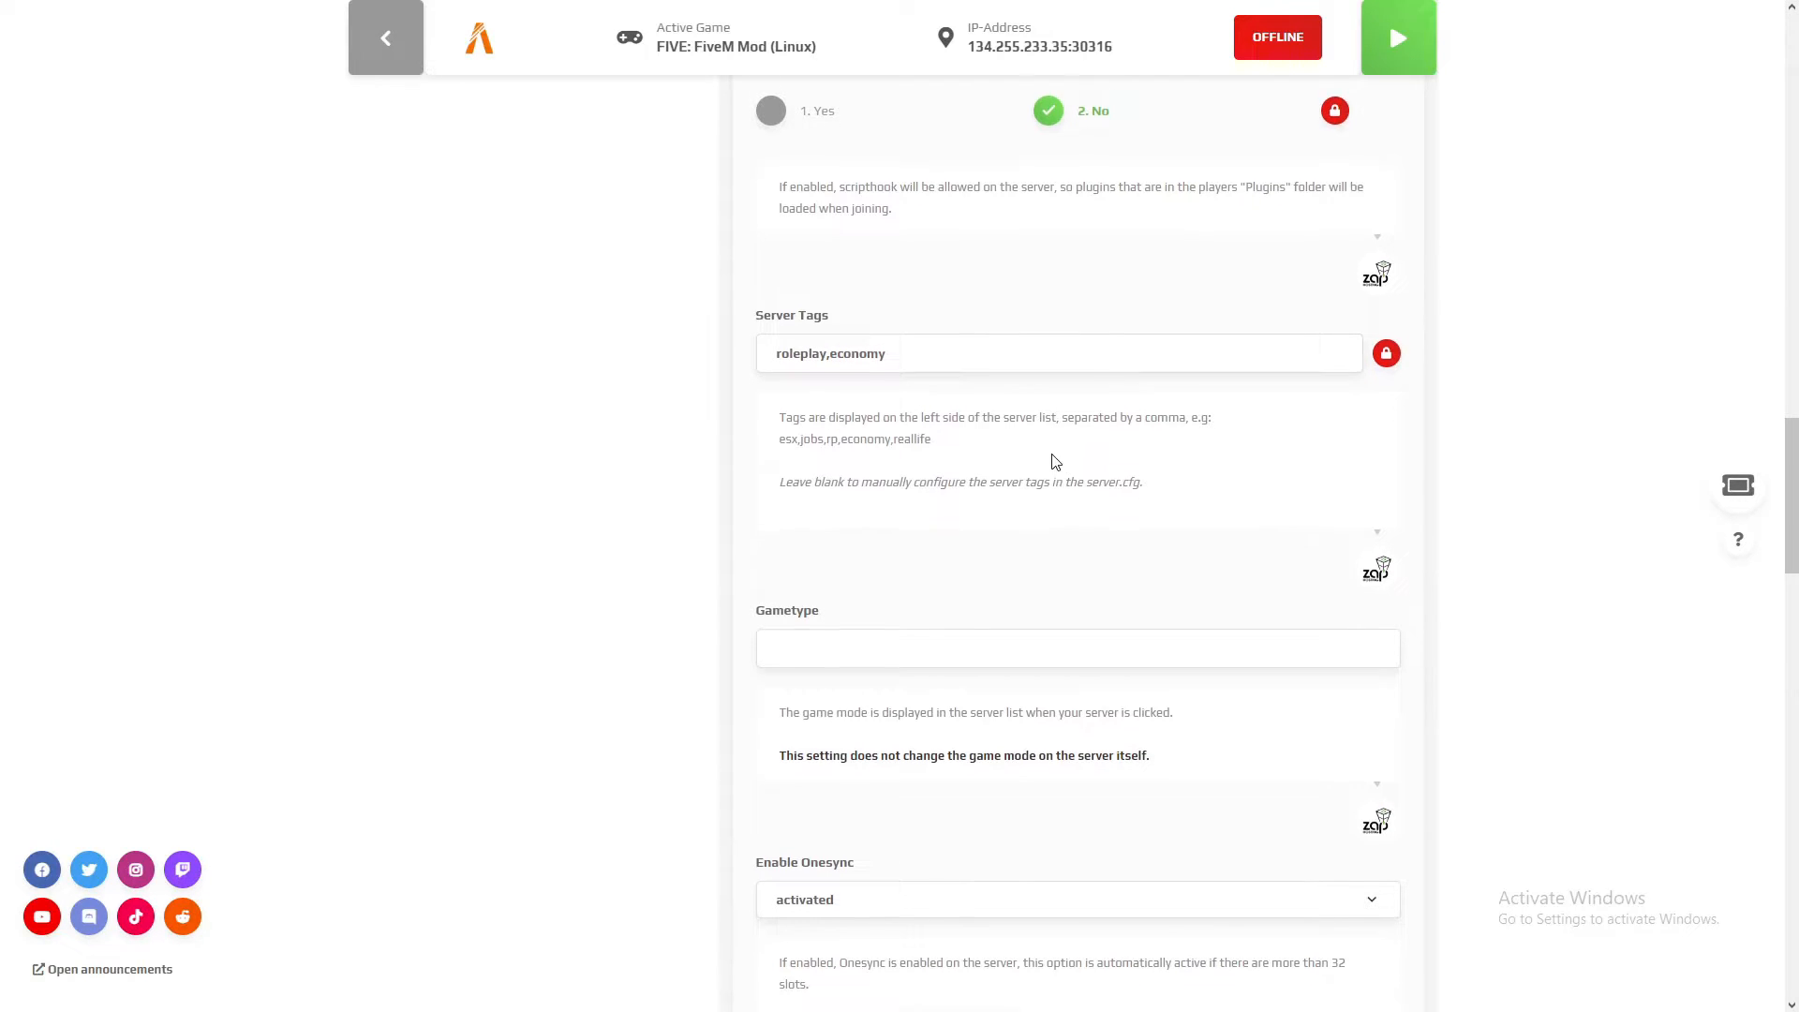
scroll(903, 360, down, 3)
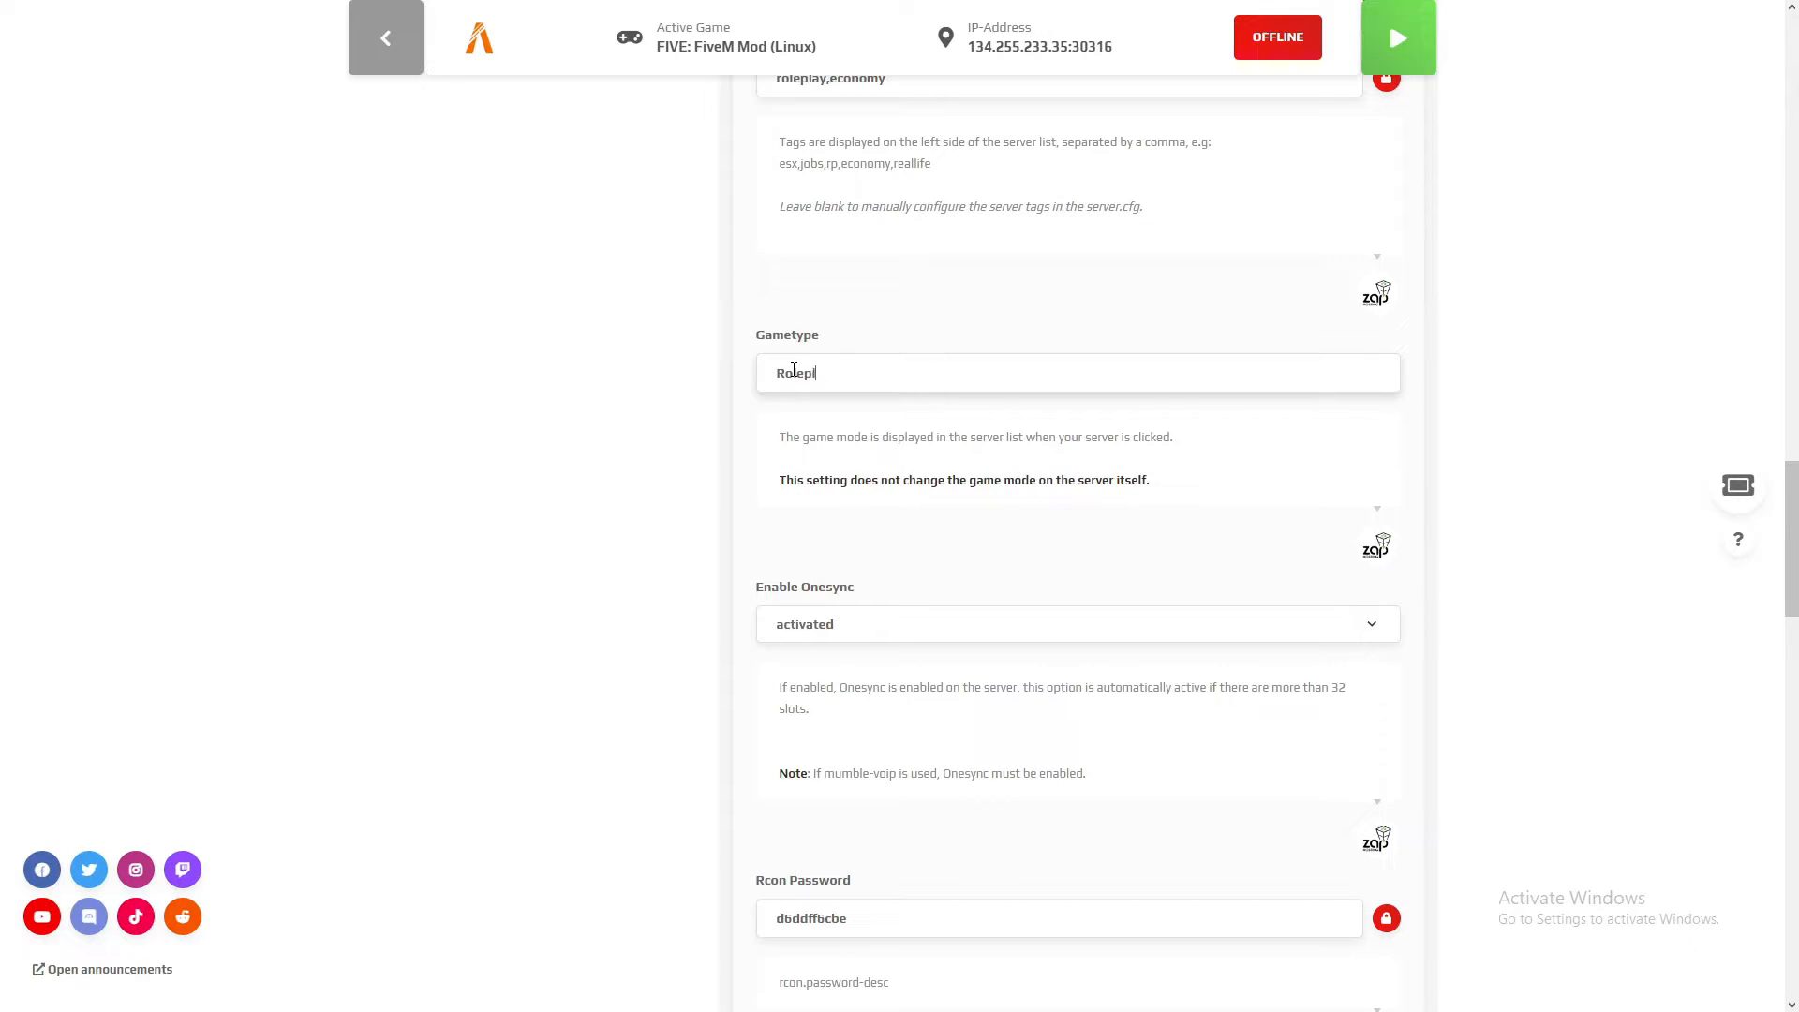
Step: Set the server's Enable Onesync option to activated
scroll(1040, 398, down, 3)
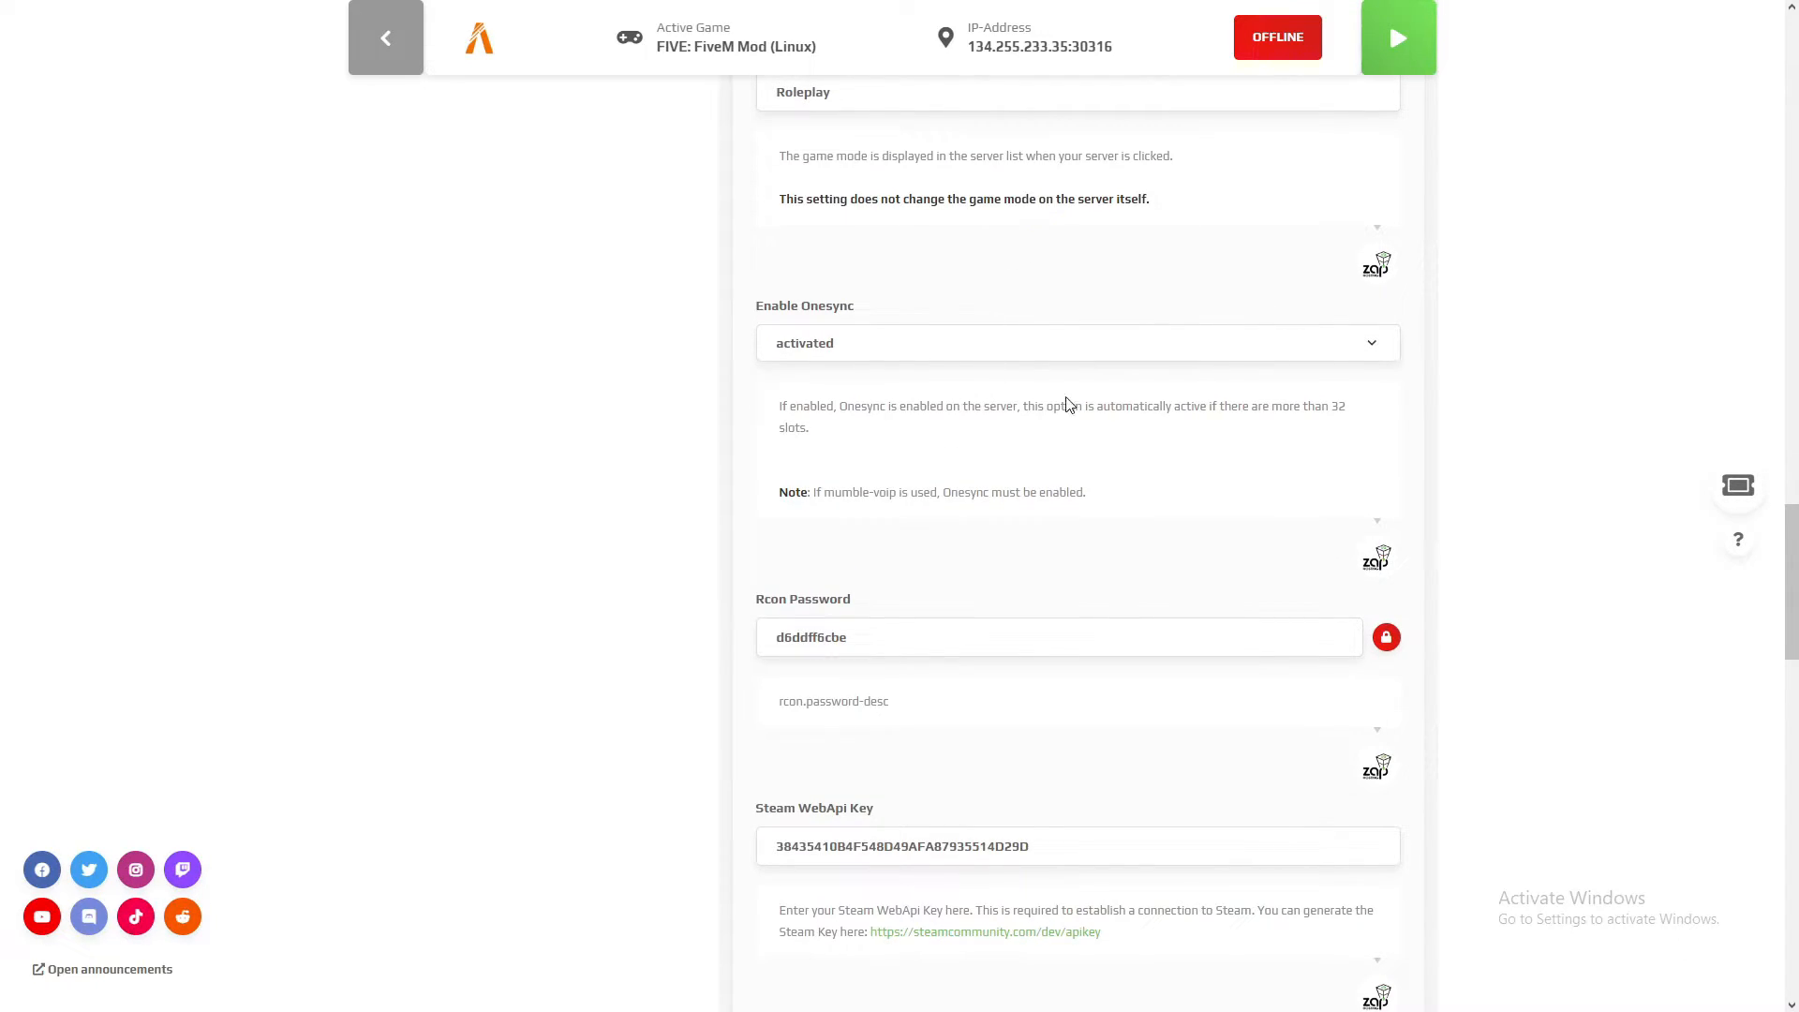
click(1368, 354)
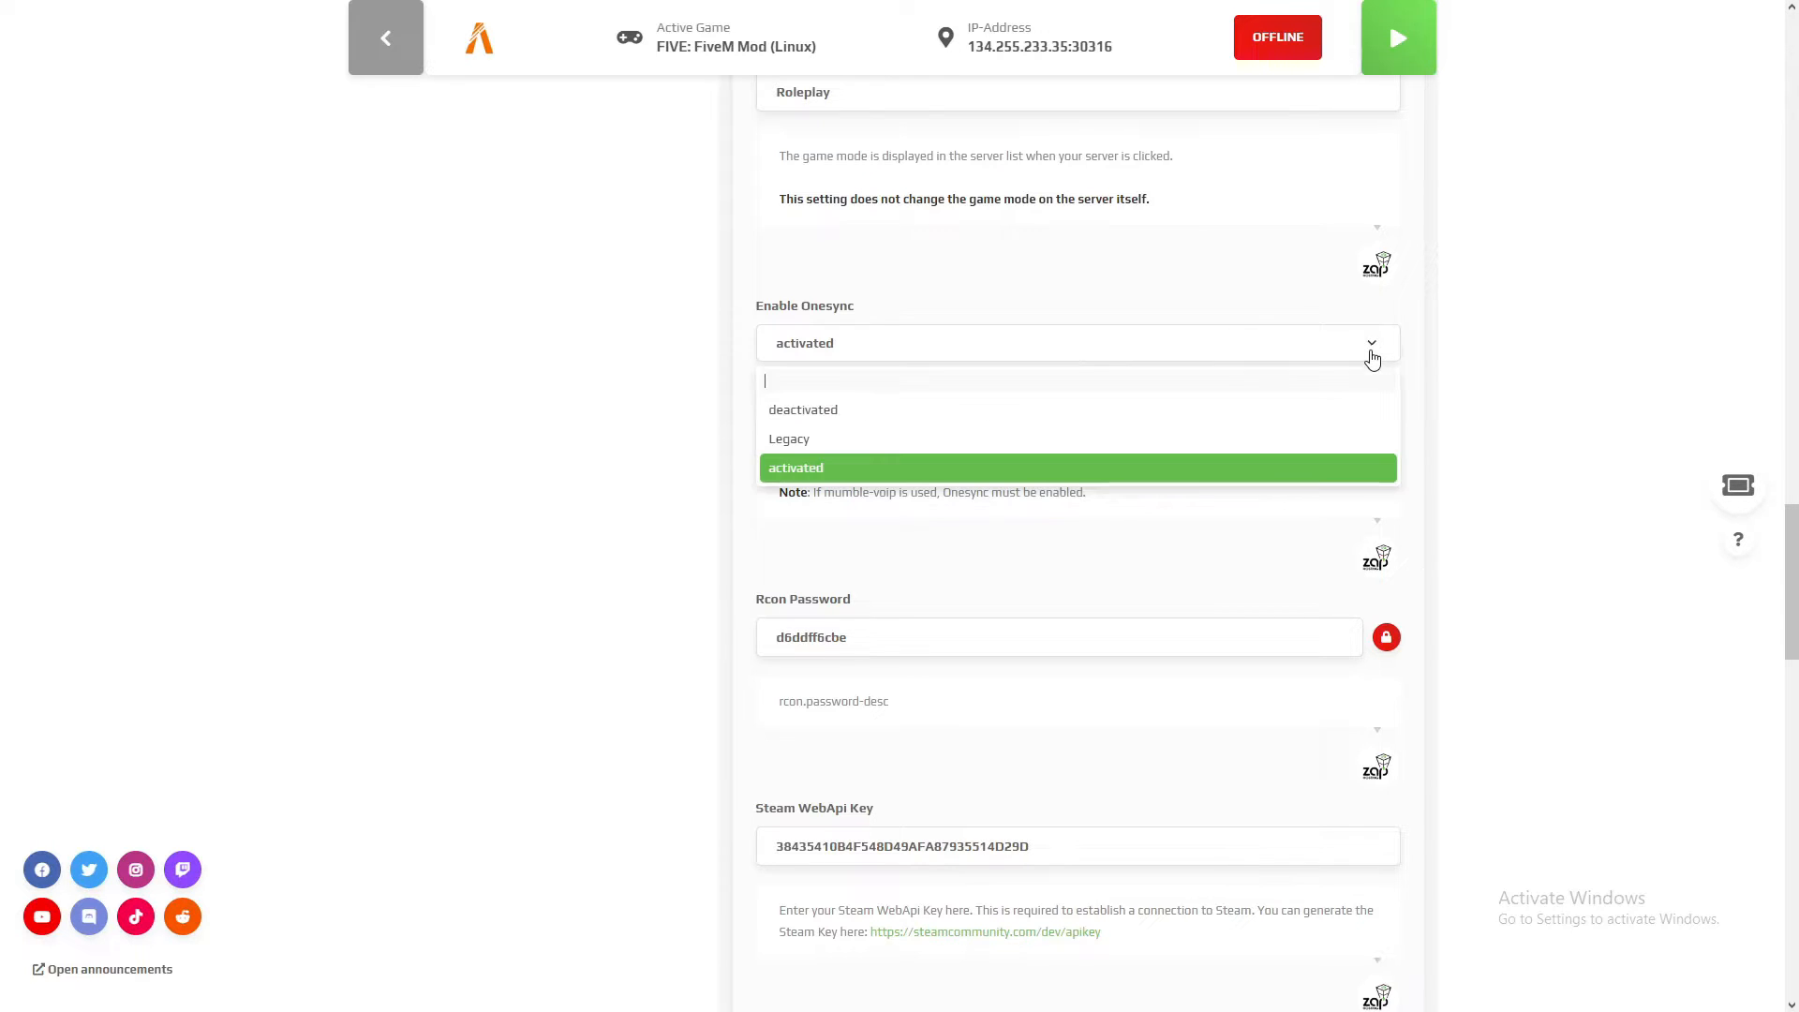
click(823, 467)
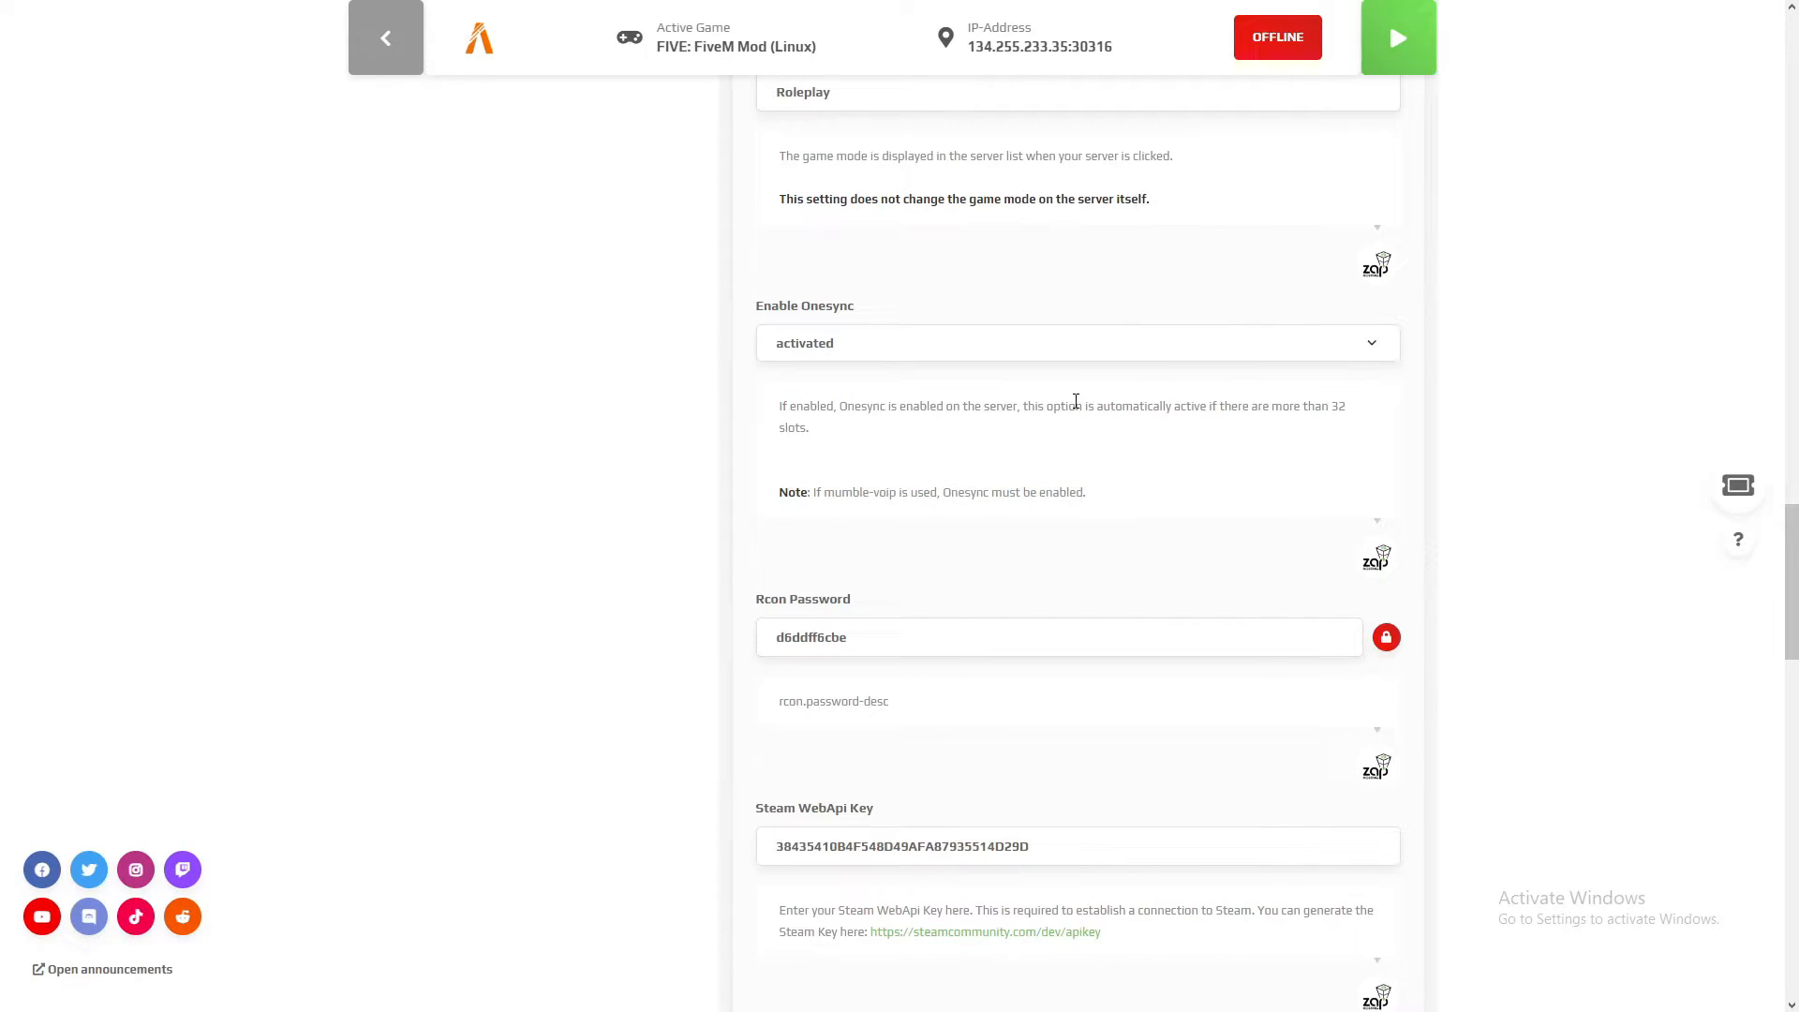
Step: Examine the Rcon Password and Steam WebApi Key fields, including the instructions for generating a Steam key
scroll(1065, 403, down, 4)
mouse_move(1031, 472)
mouse_down()
mouse_move(776, 472)
mouse_move(1051, 470)
mouse_up()
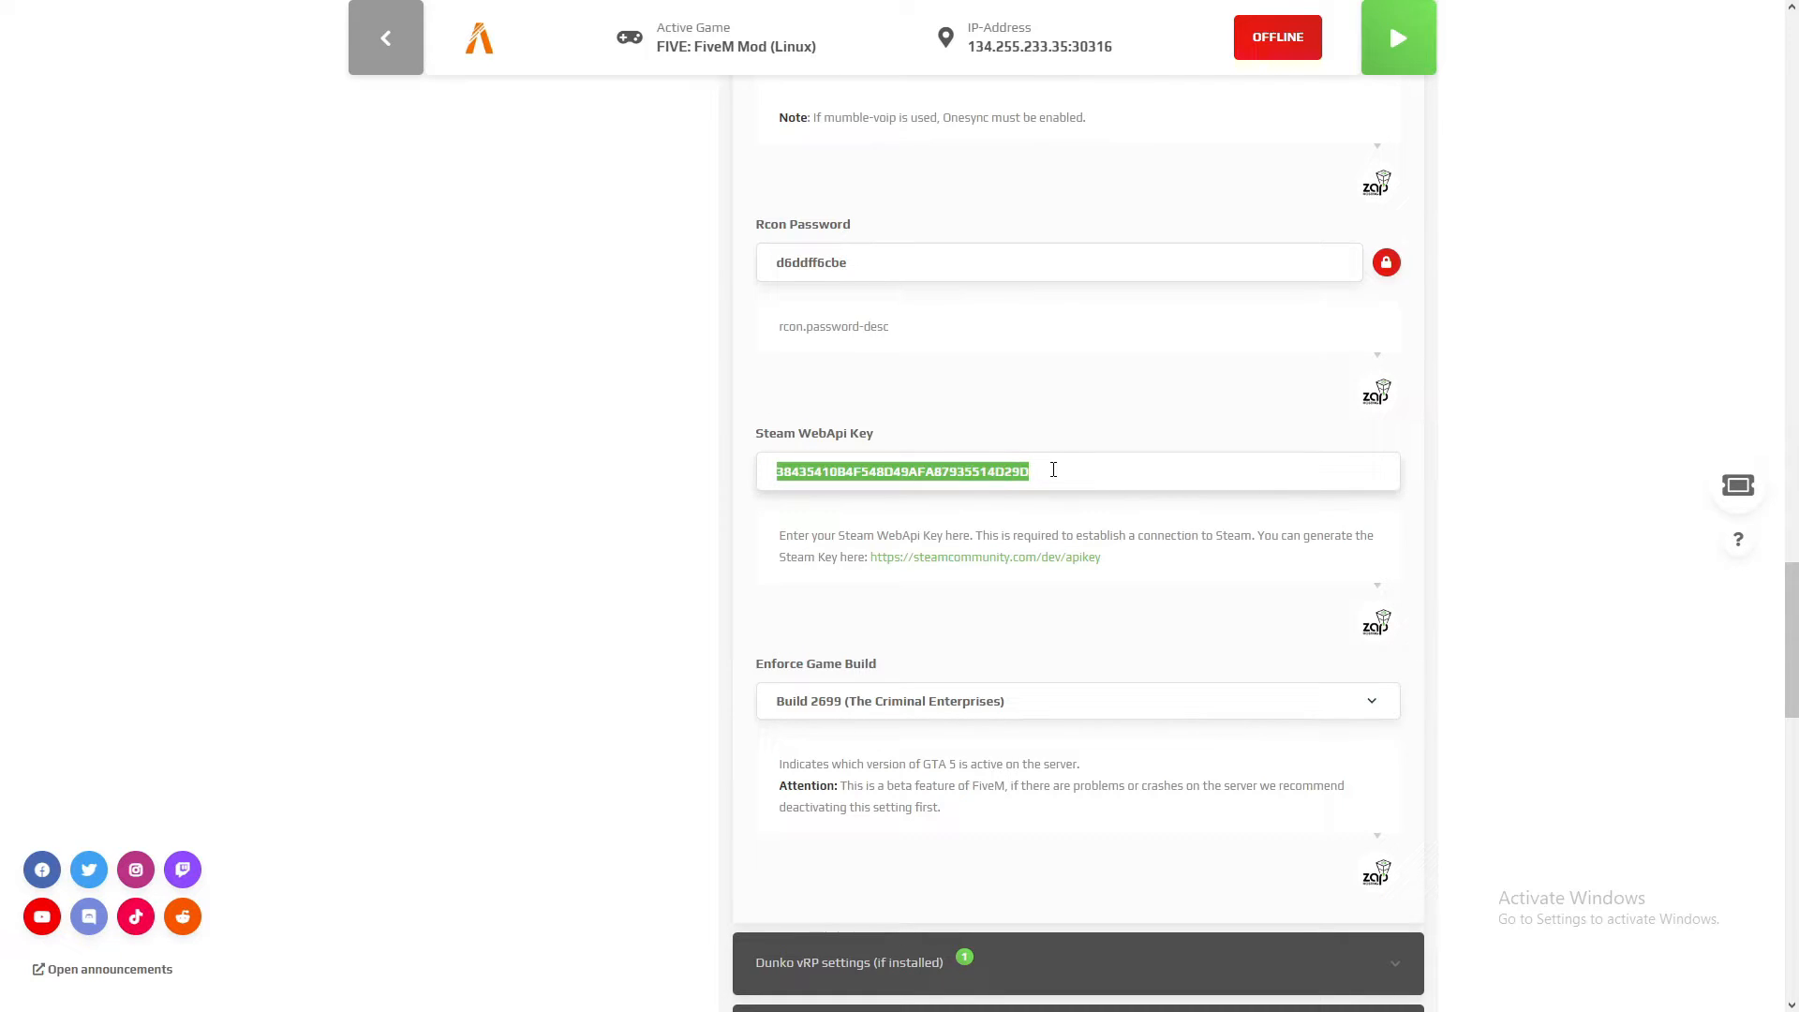
click(1055, 470)
drag(886, 434, 775, 442)
click(997, 469)
drag(1065, 477, 784, 472)
click(1034, 471)
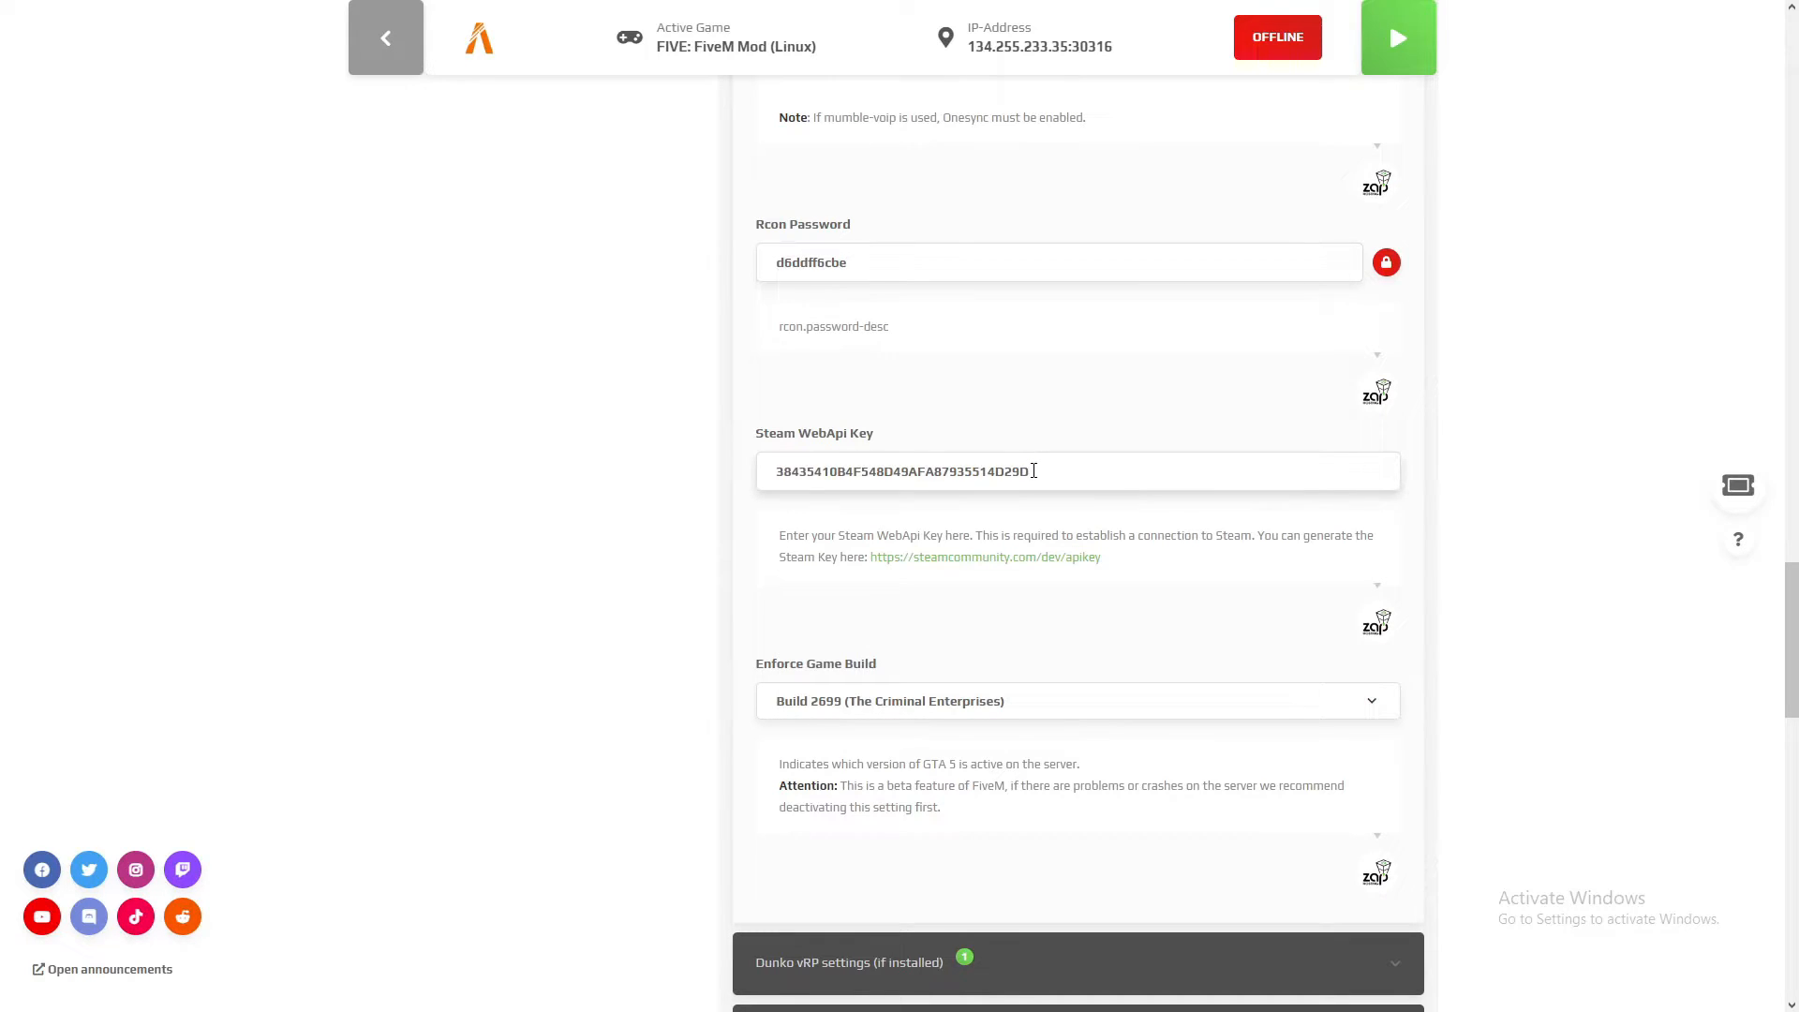
Step: Browse the GTA 5 builds available under Enforce Game Build and close the list without choosing another one
scroll(1034, 471, down, 4)
click(979, 337)
click(980, 337)
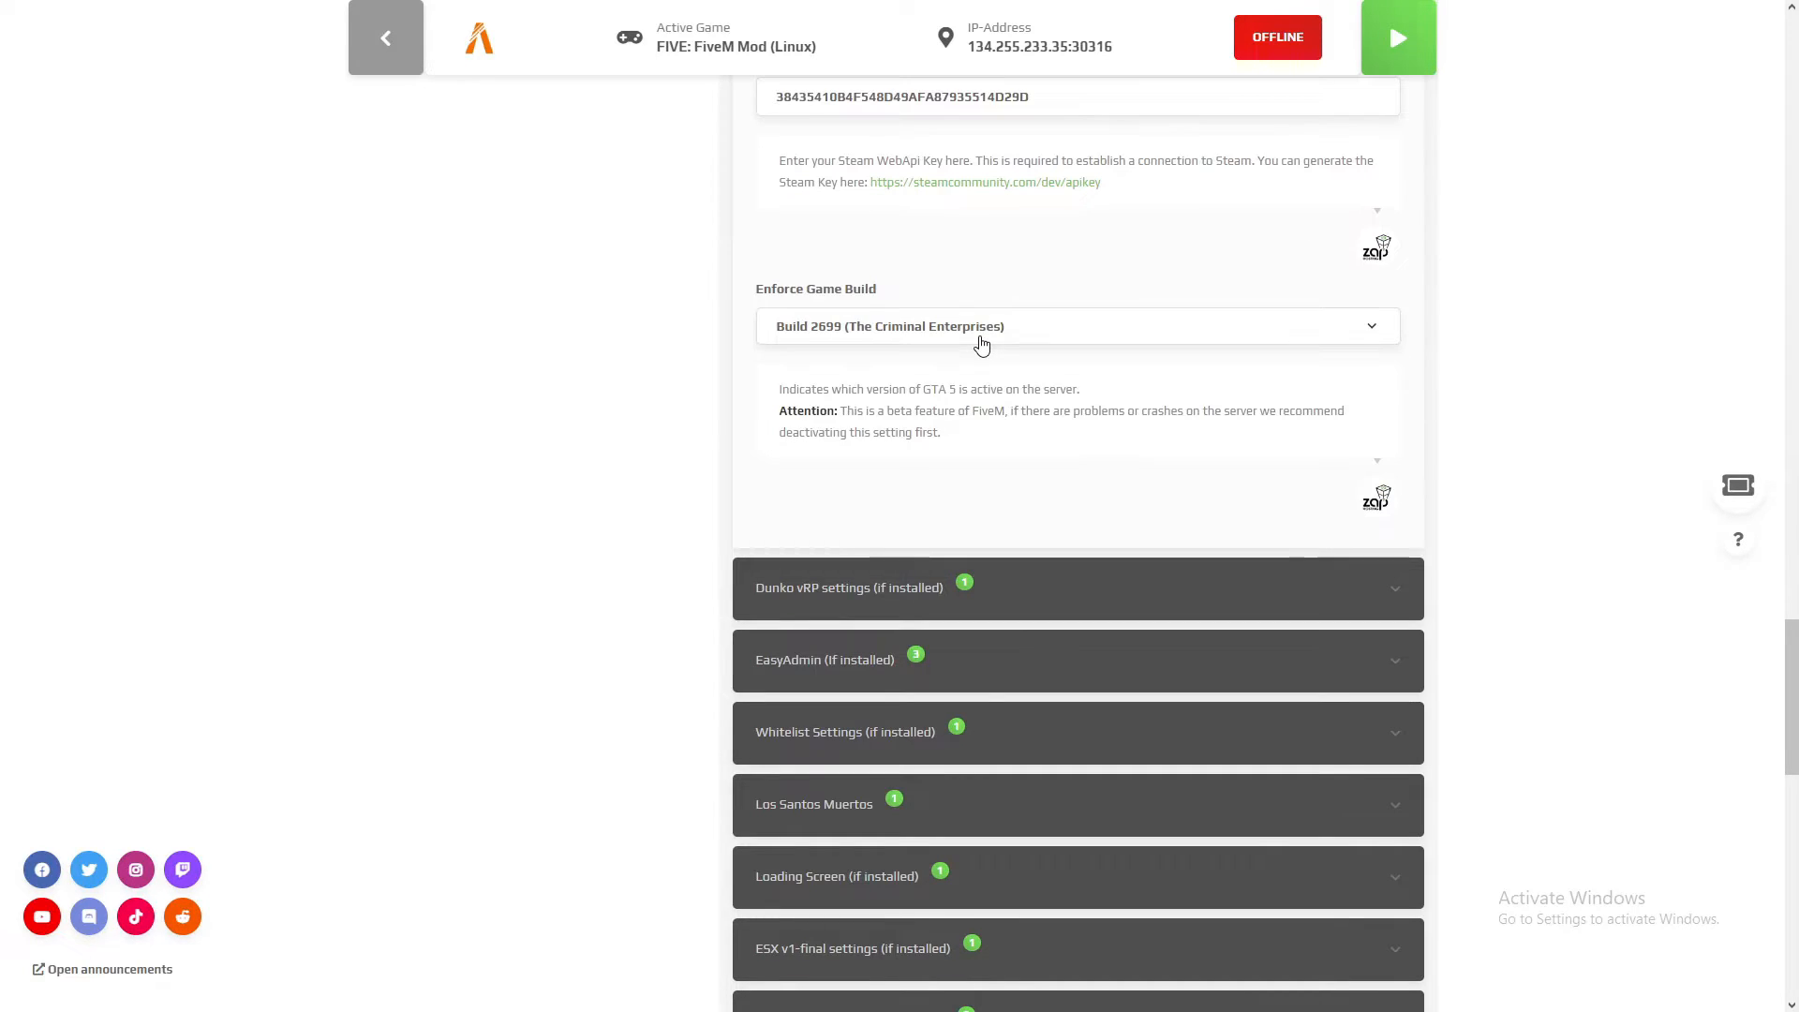
click(1057, 333)
scroll(996, 514, down, 3)
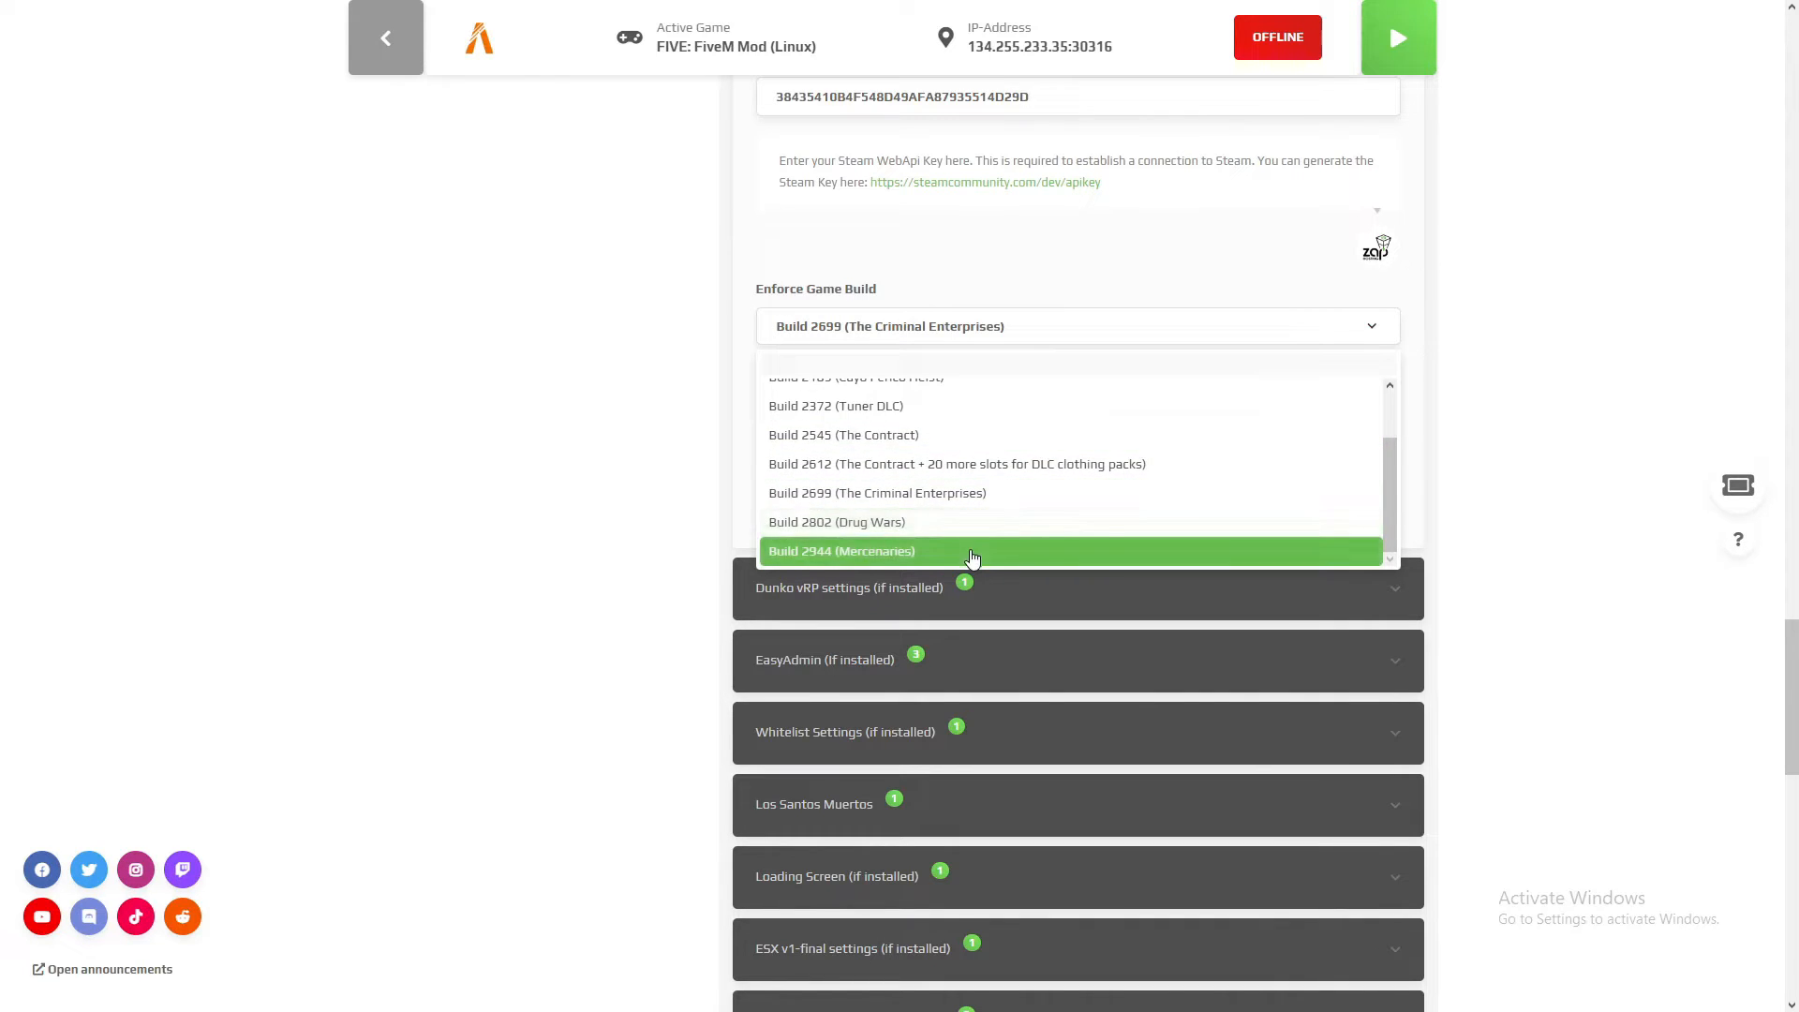
scroll(972, 557, up, 3)
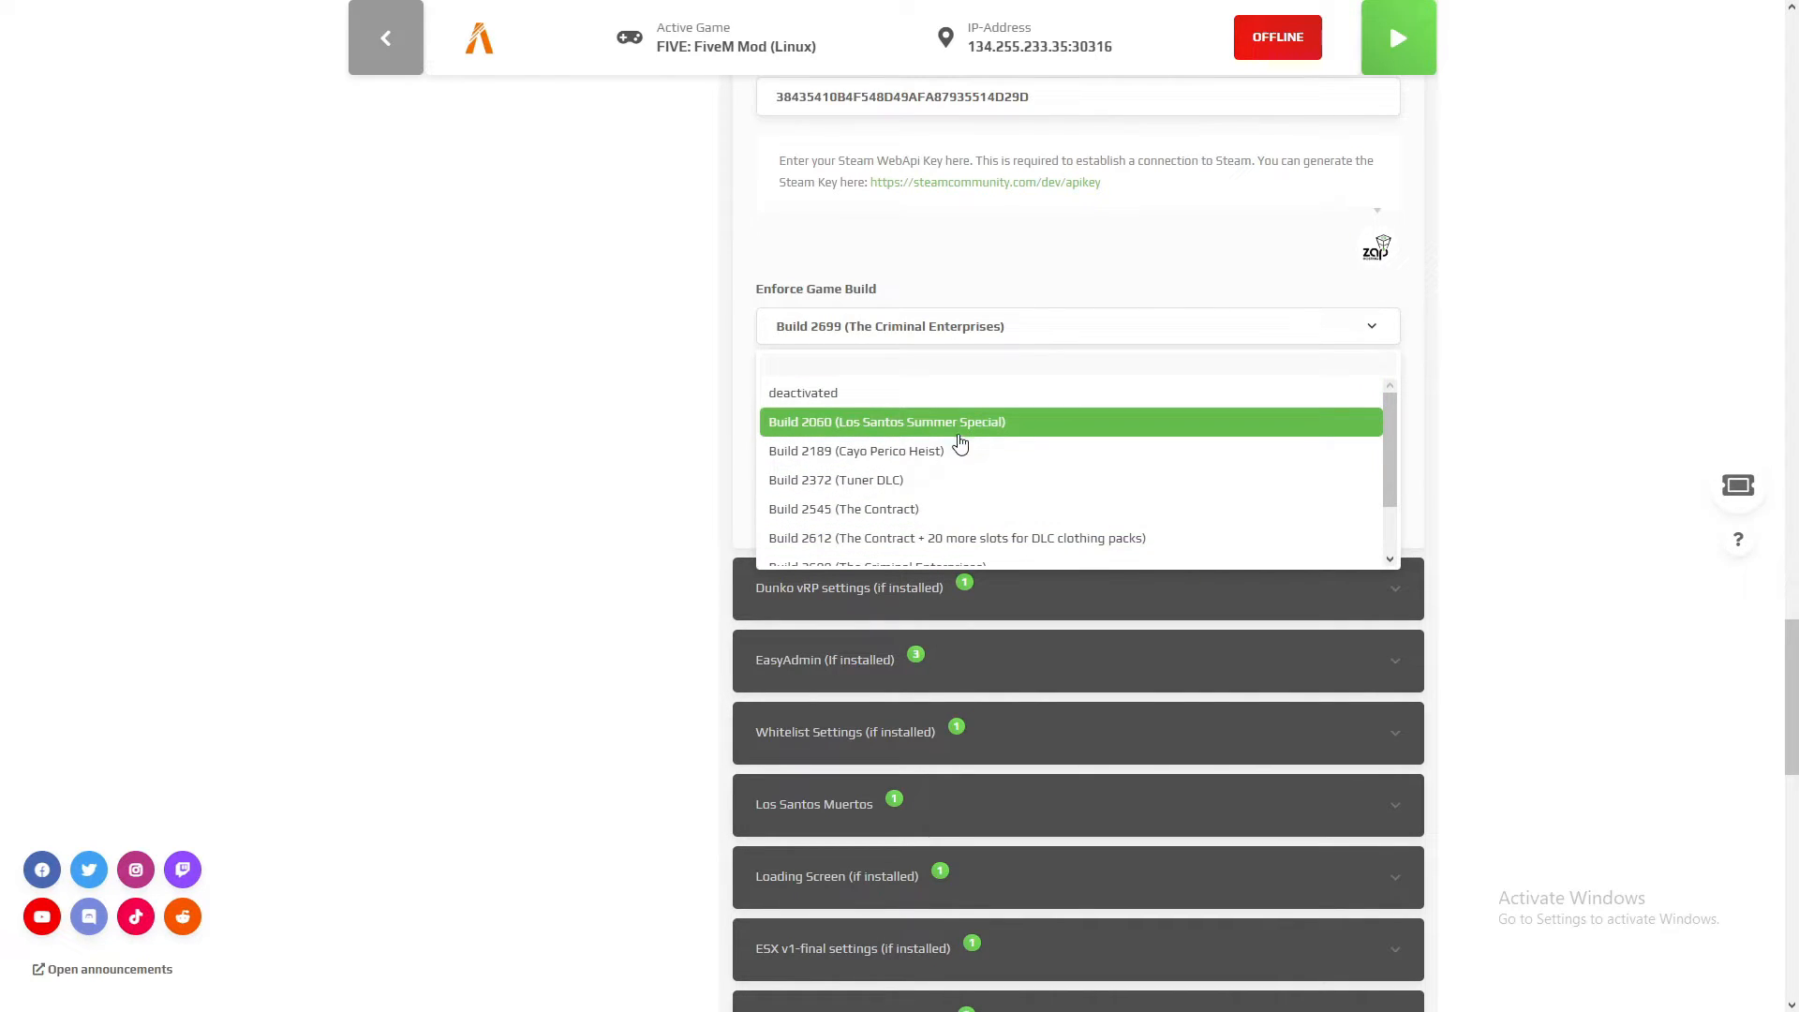
scroll(933, 487, down, 1)
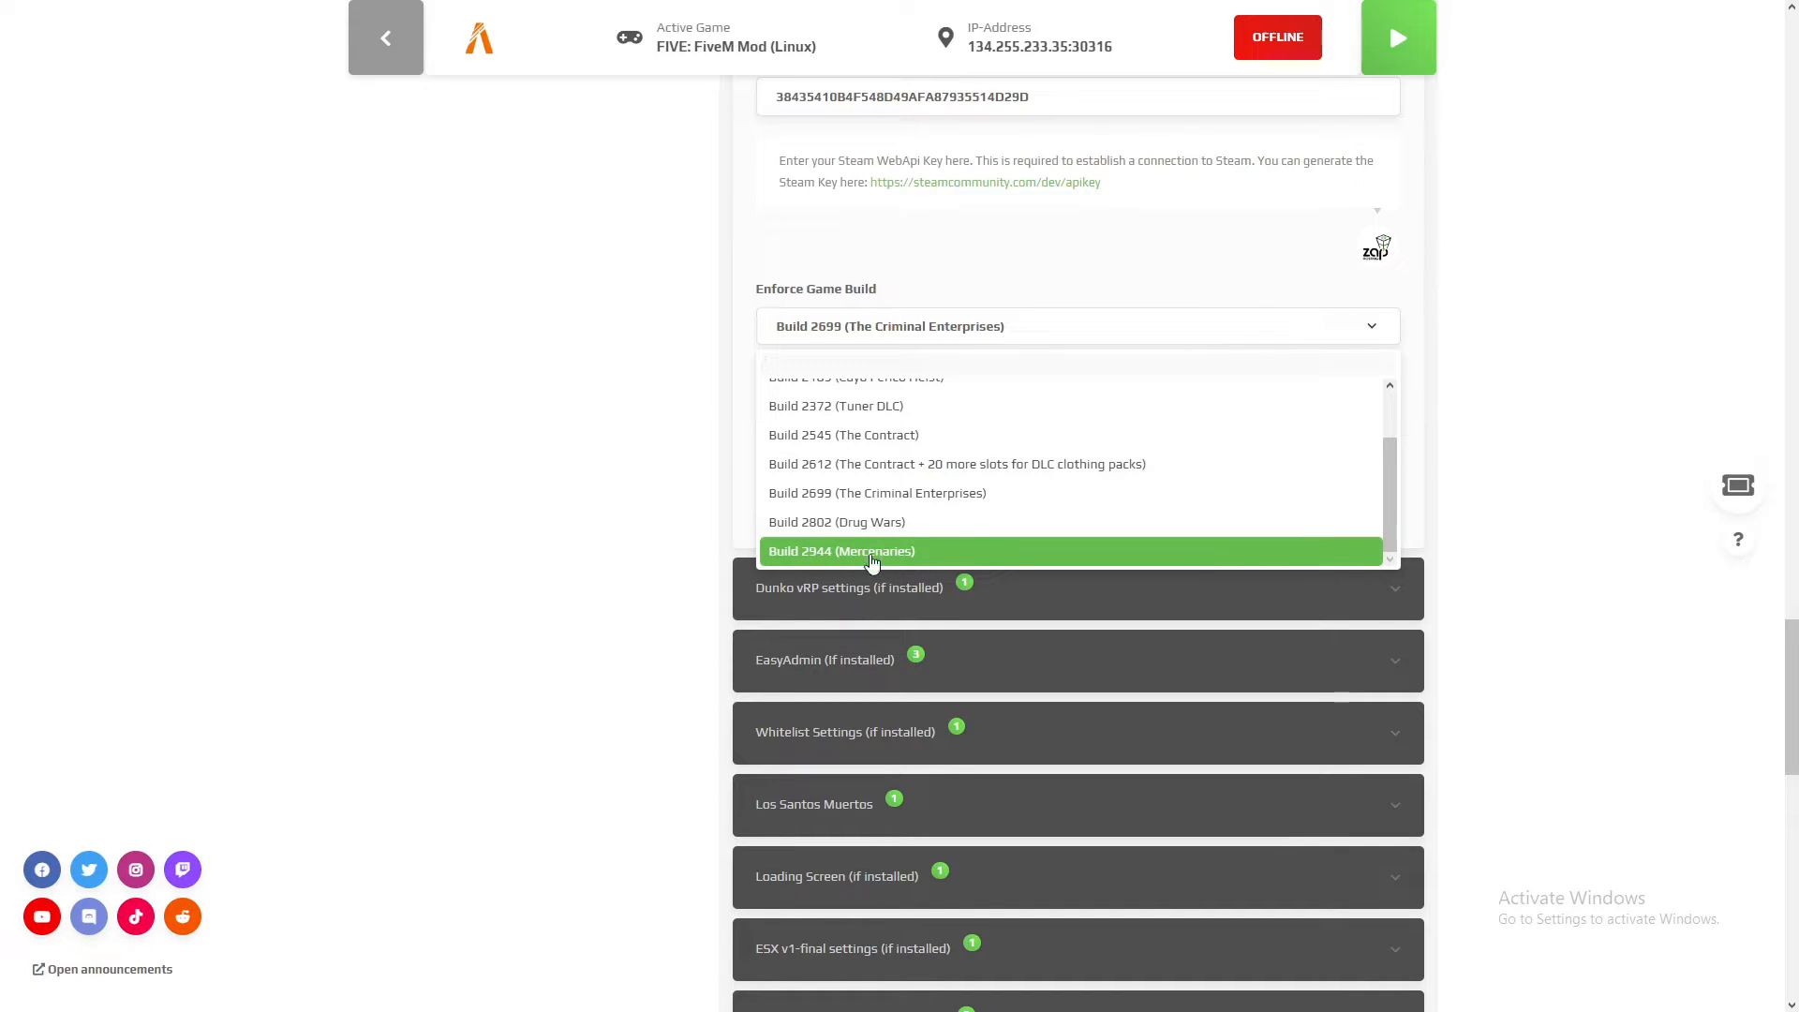
click(659, 364)
Step: Inspect the plugin settings for Dunko vRP and Loading Screen, collapsing each section again
scroll(658, 363, down, 2)
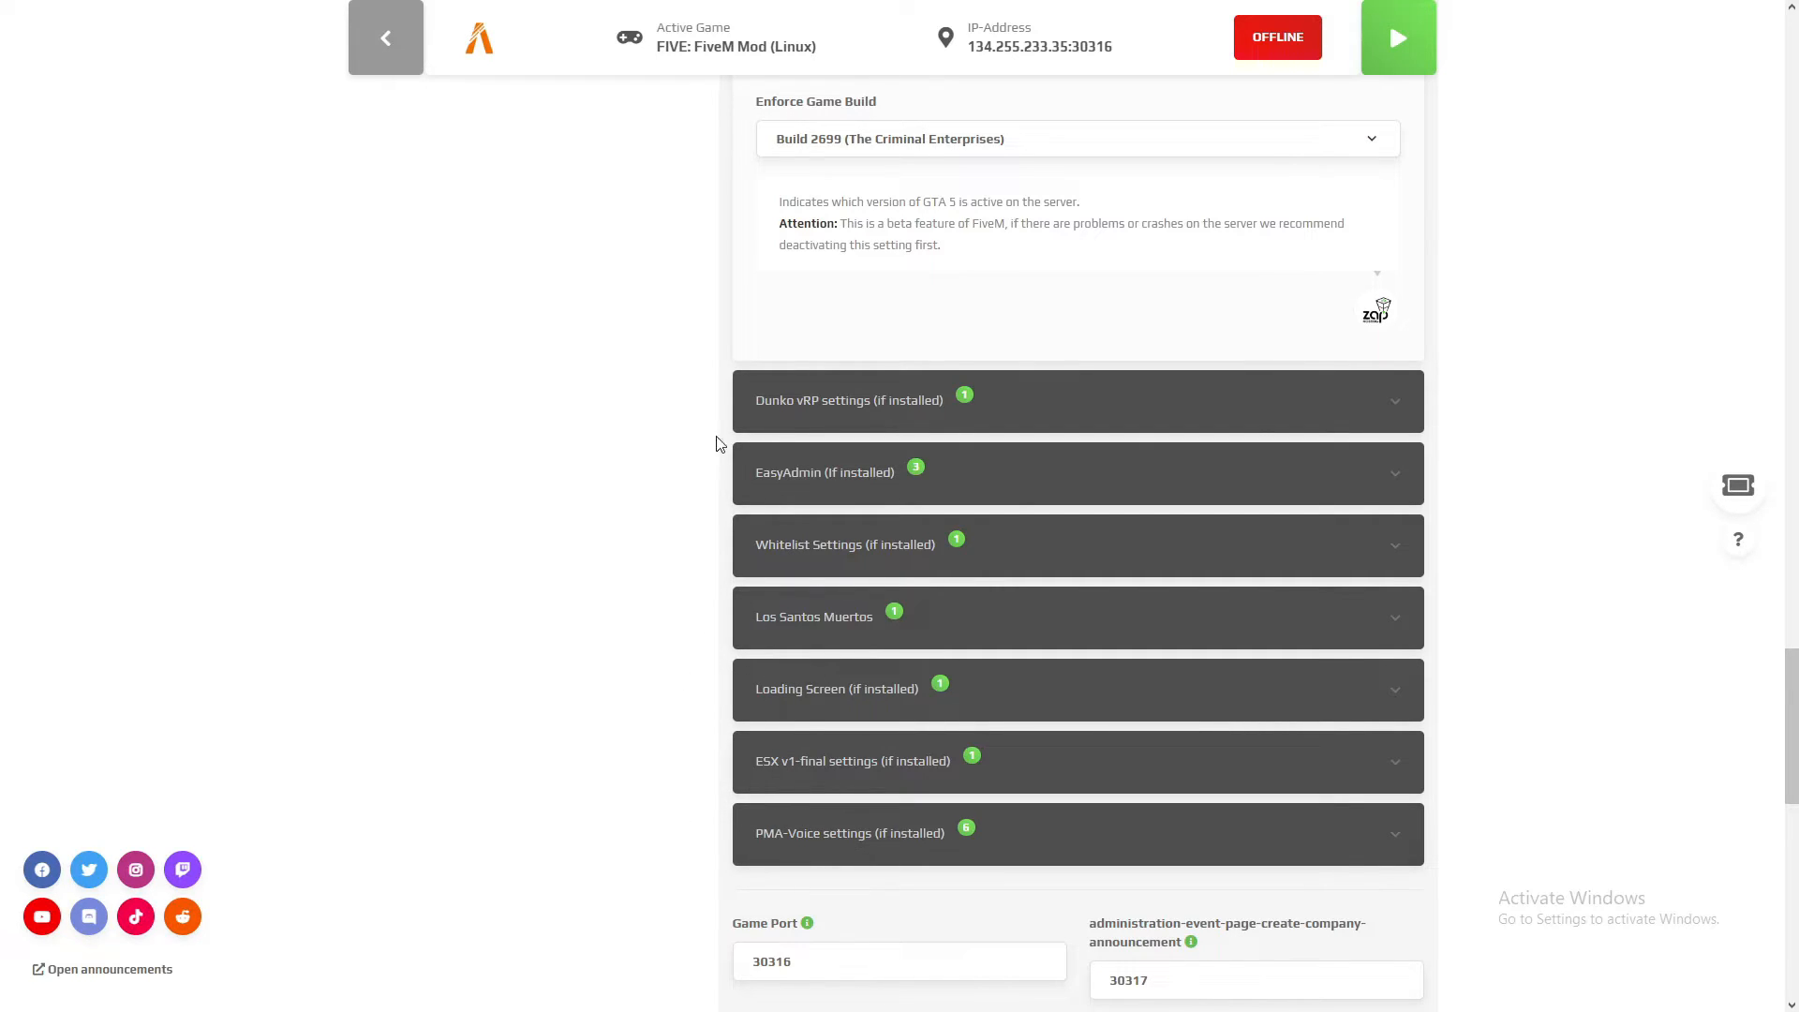
click(862, 422)
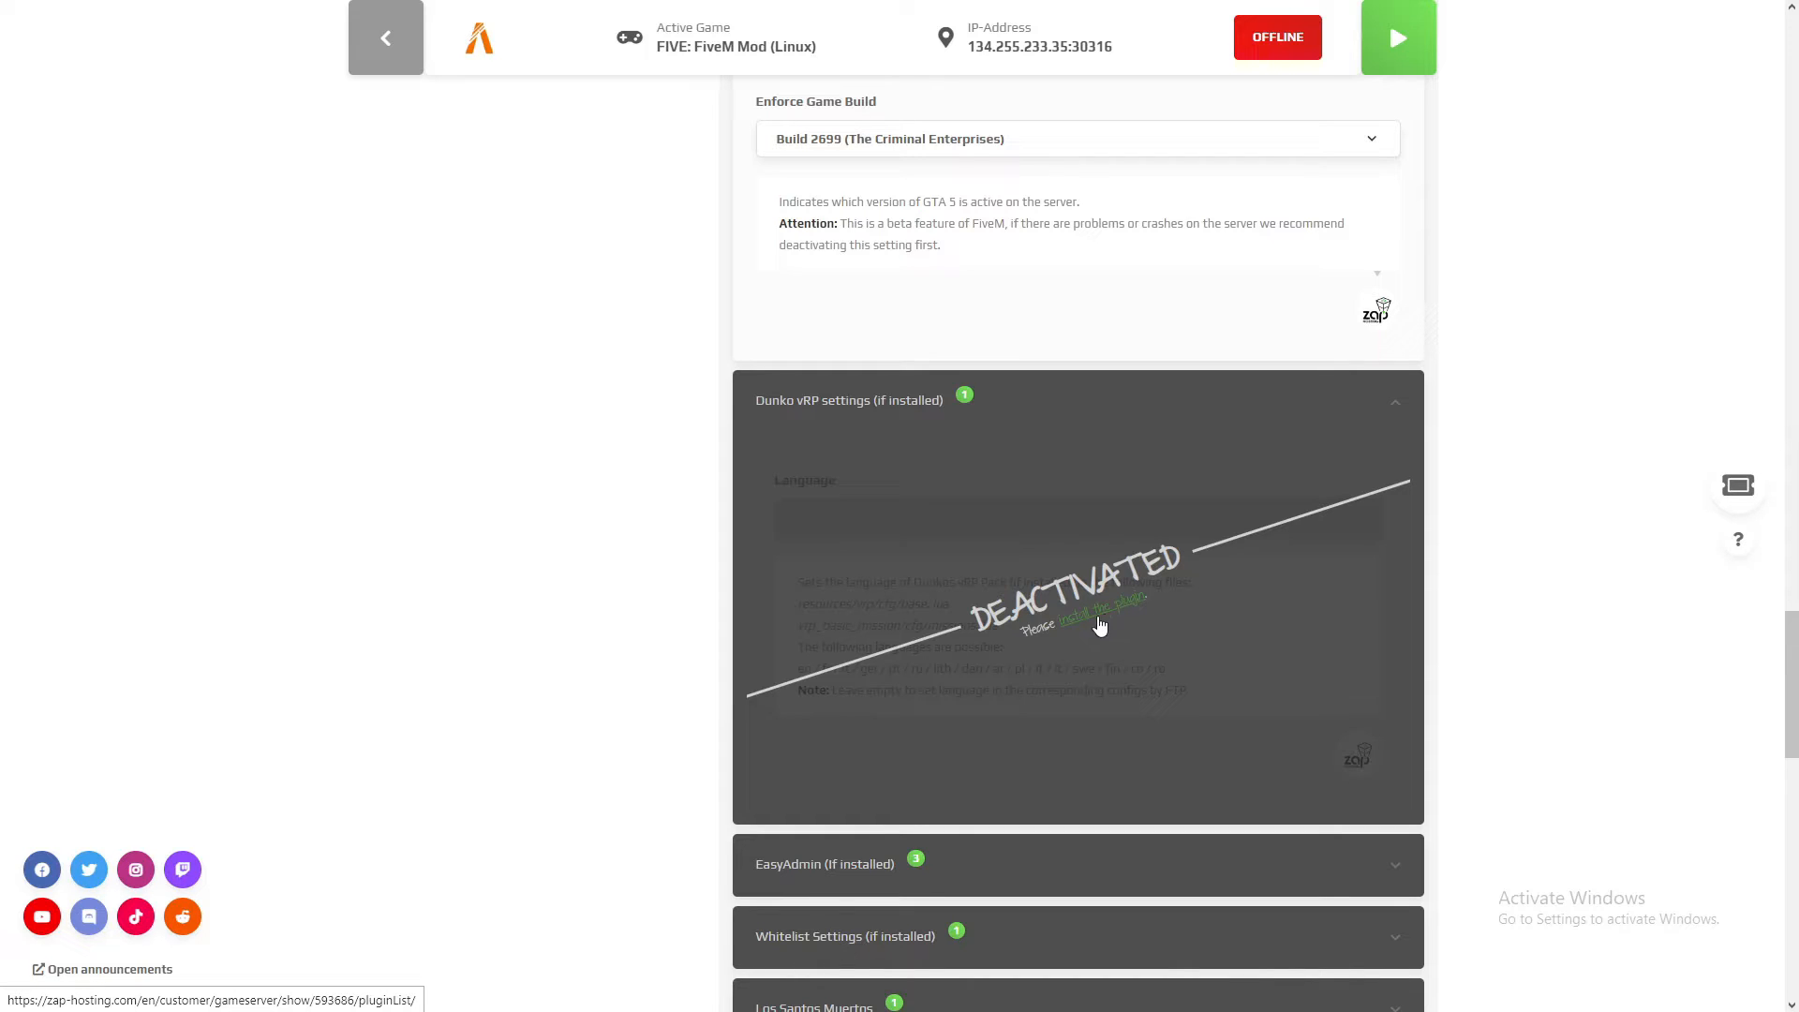
click(970, 422)
scroll(837, 630, down, 1)
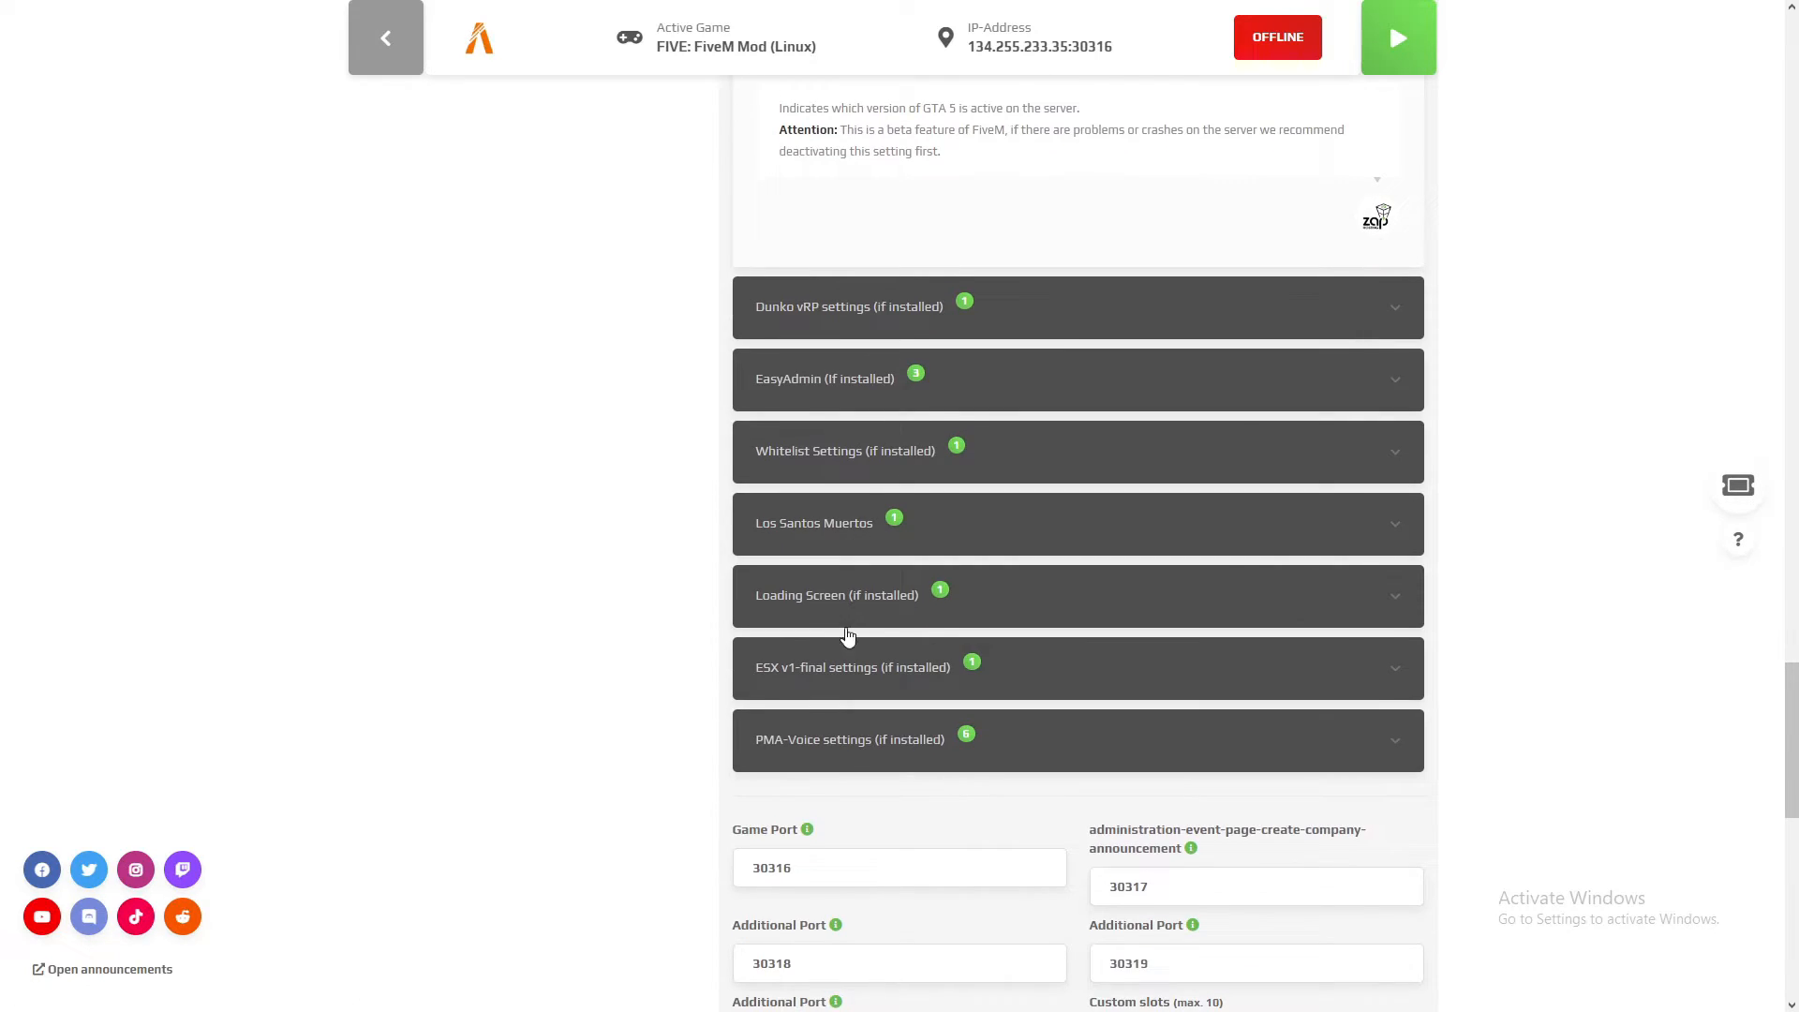
click(881, 614)
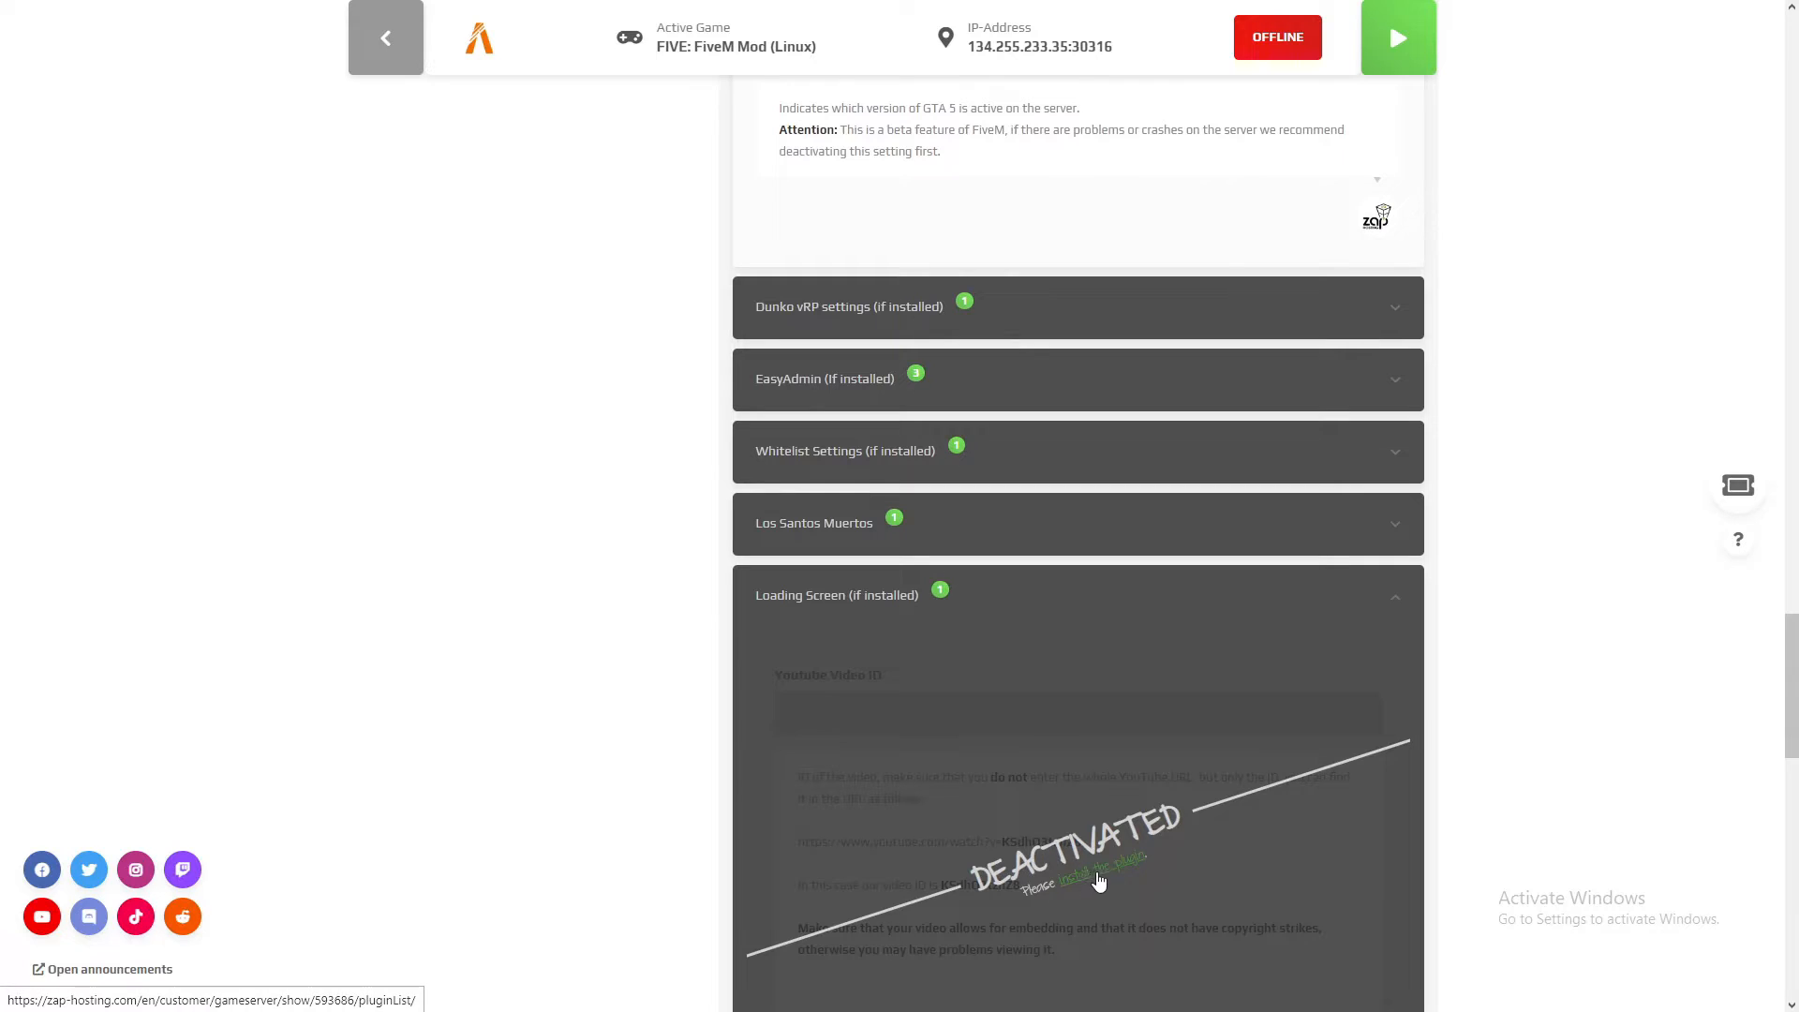
click(990, 604)
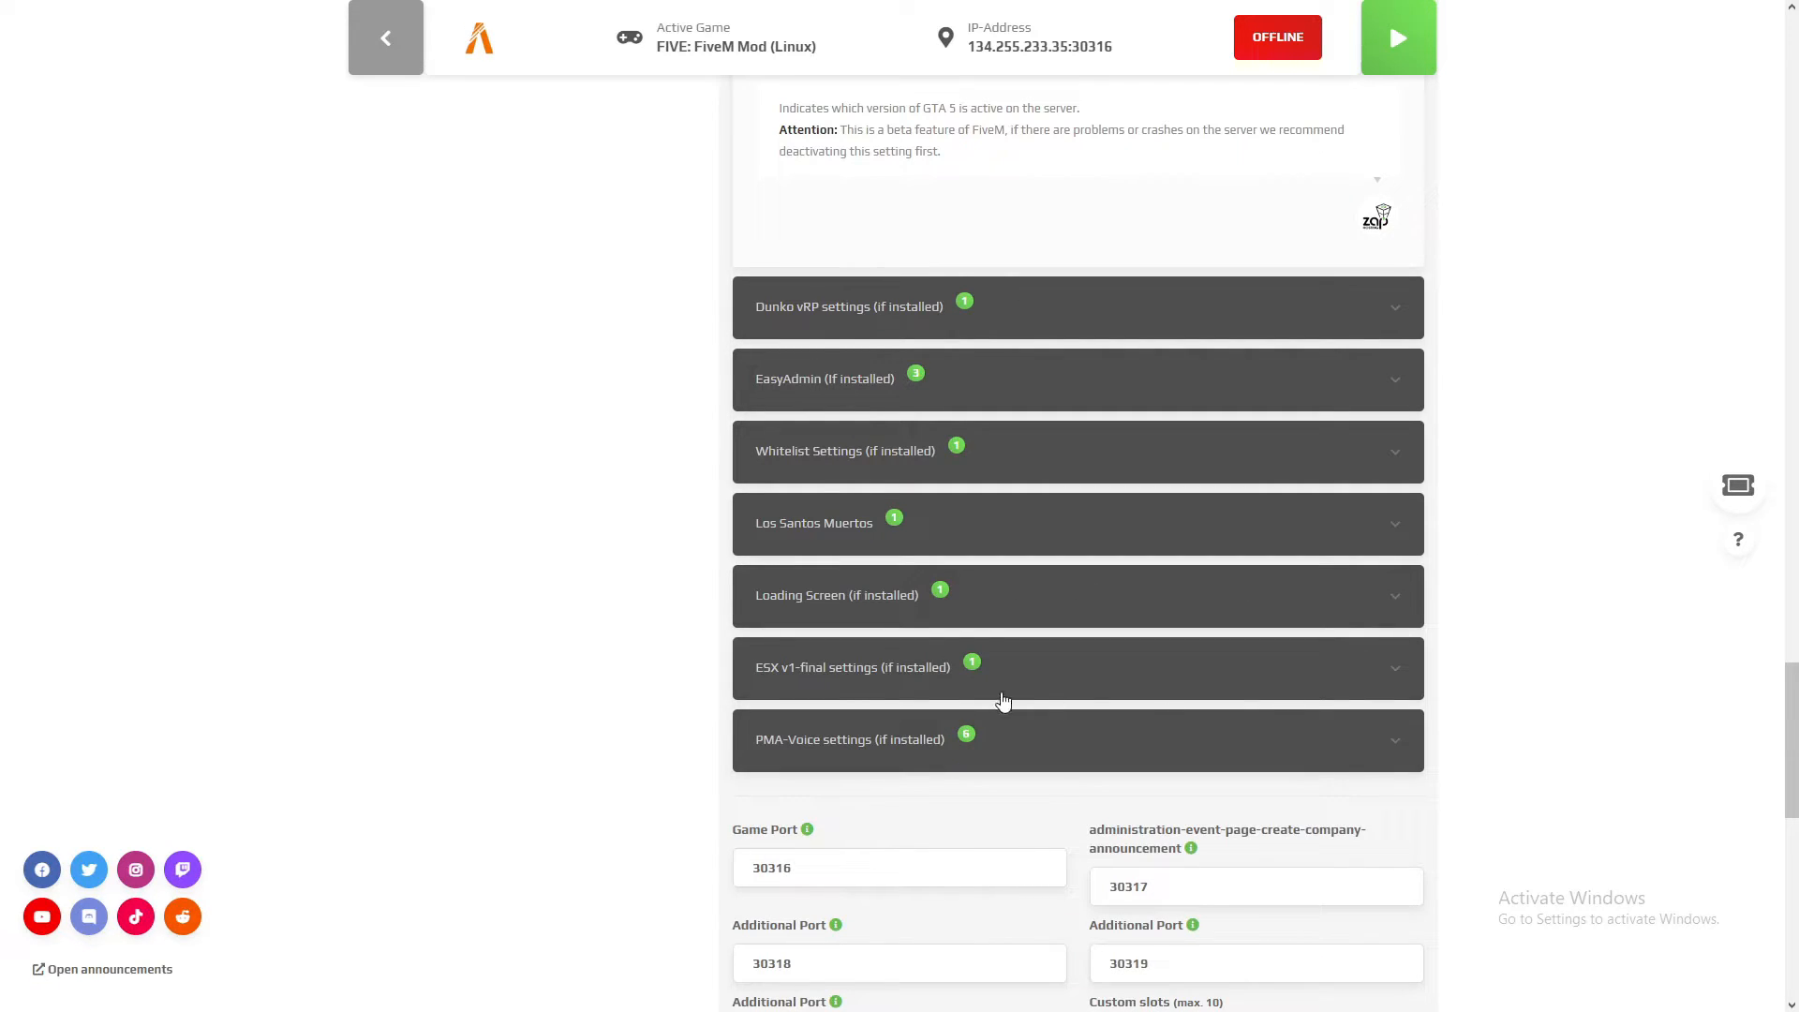
Step: Review the ports and custom slots and save the gameserver settings
scroll(1481, 656, down, 4)
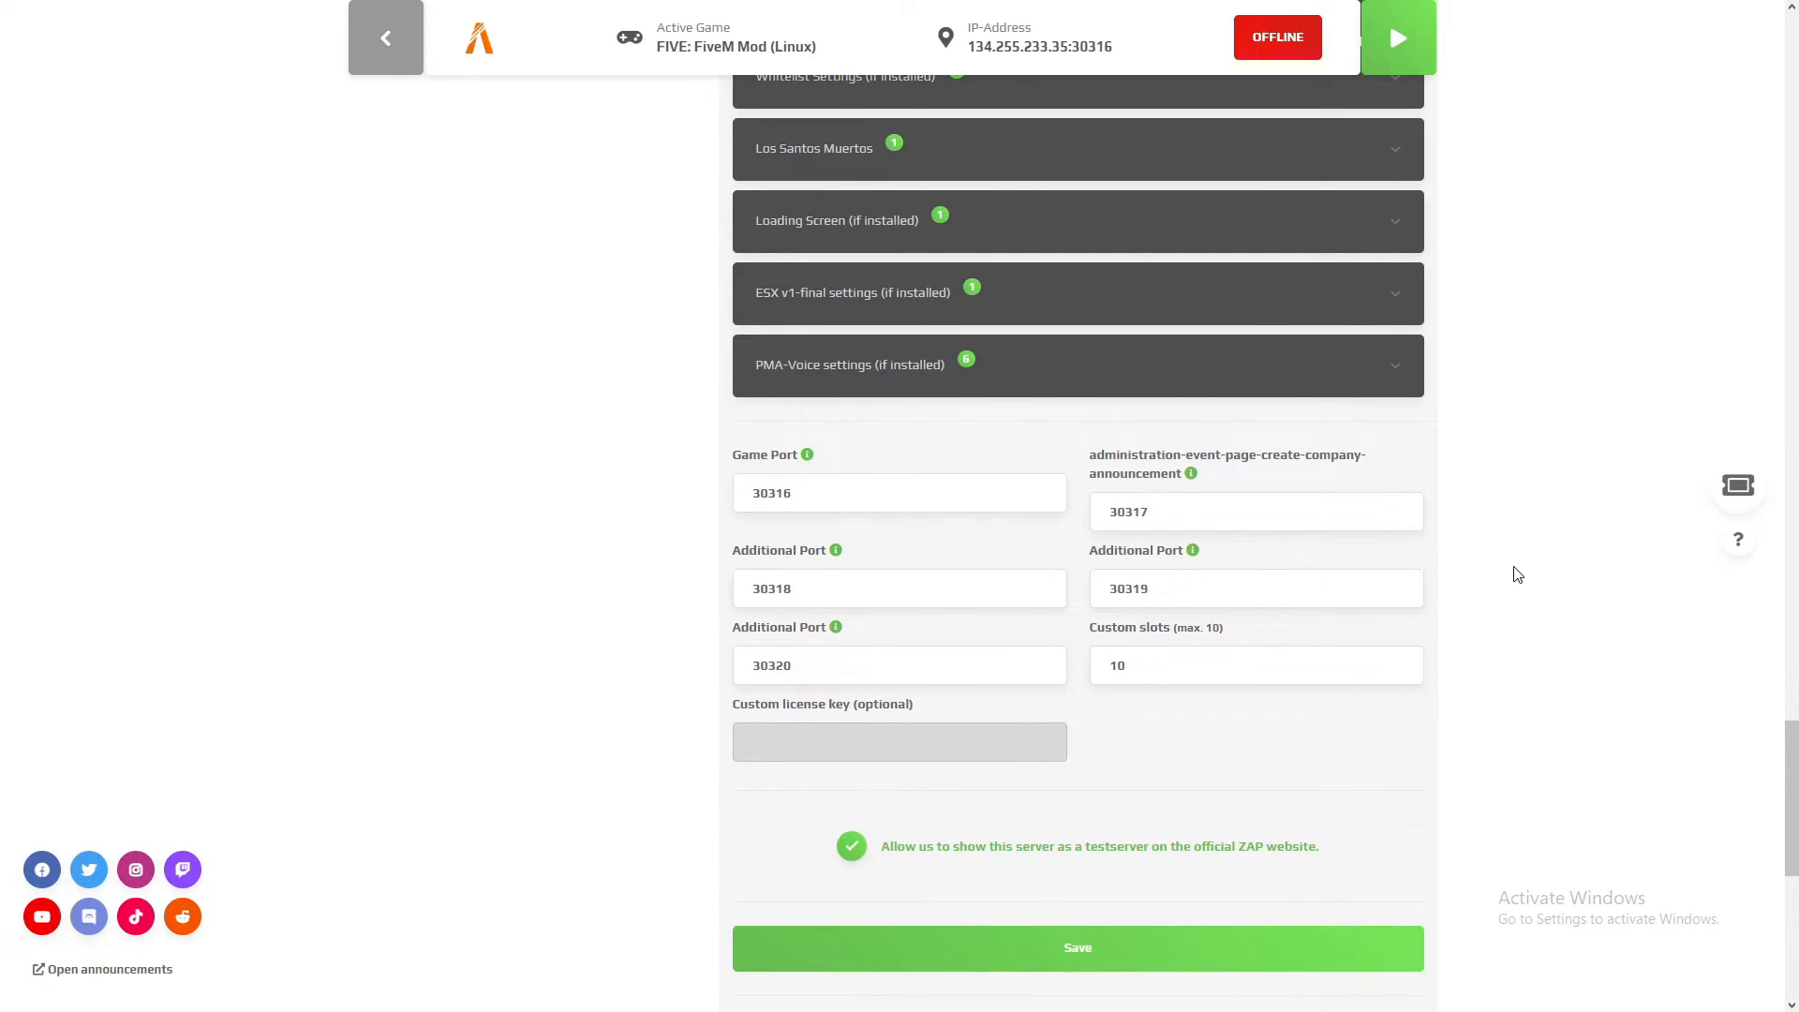
scroll(1443, 533, down, 2)
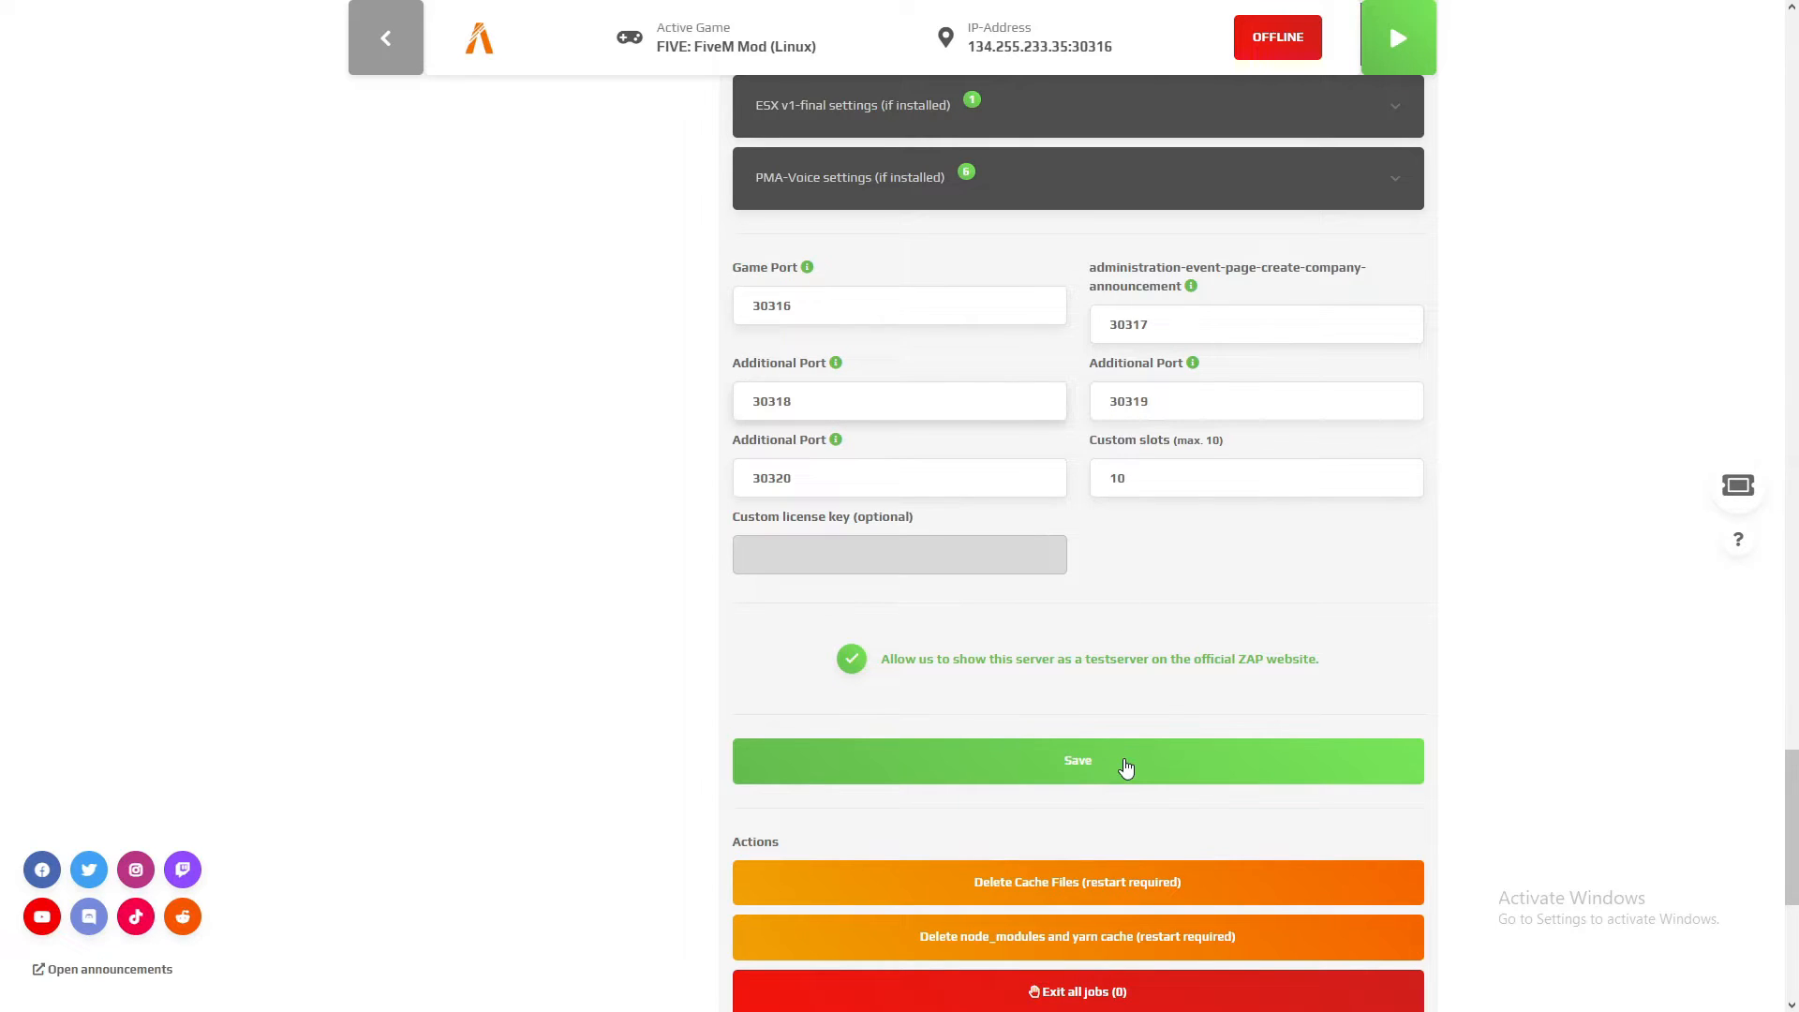
scroll(1071, 701, down, 1)
click(1084, 685)
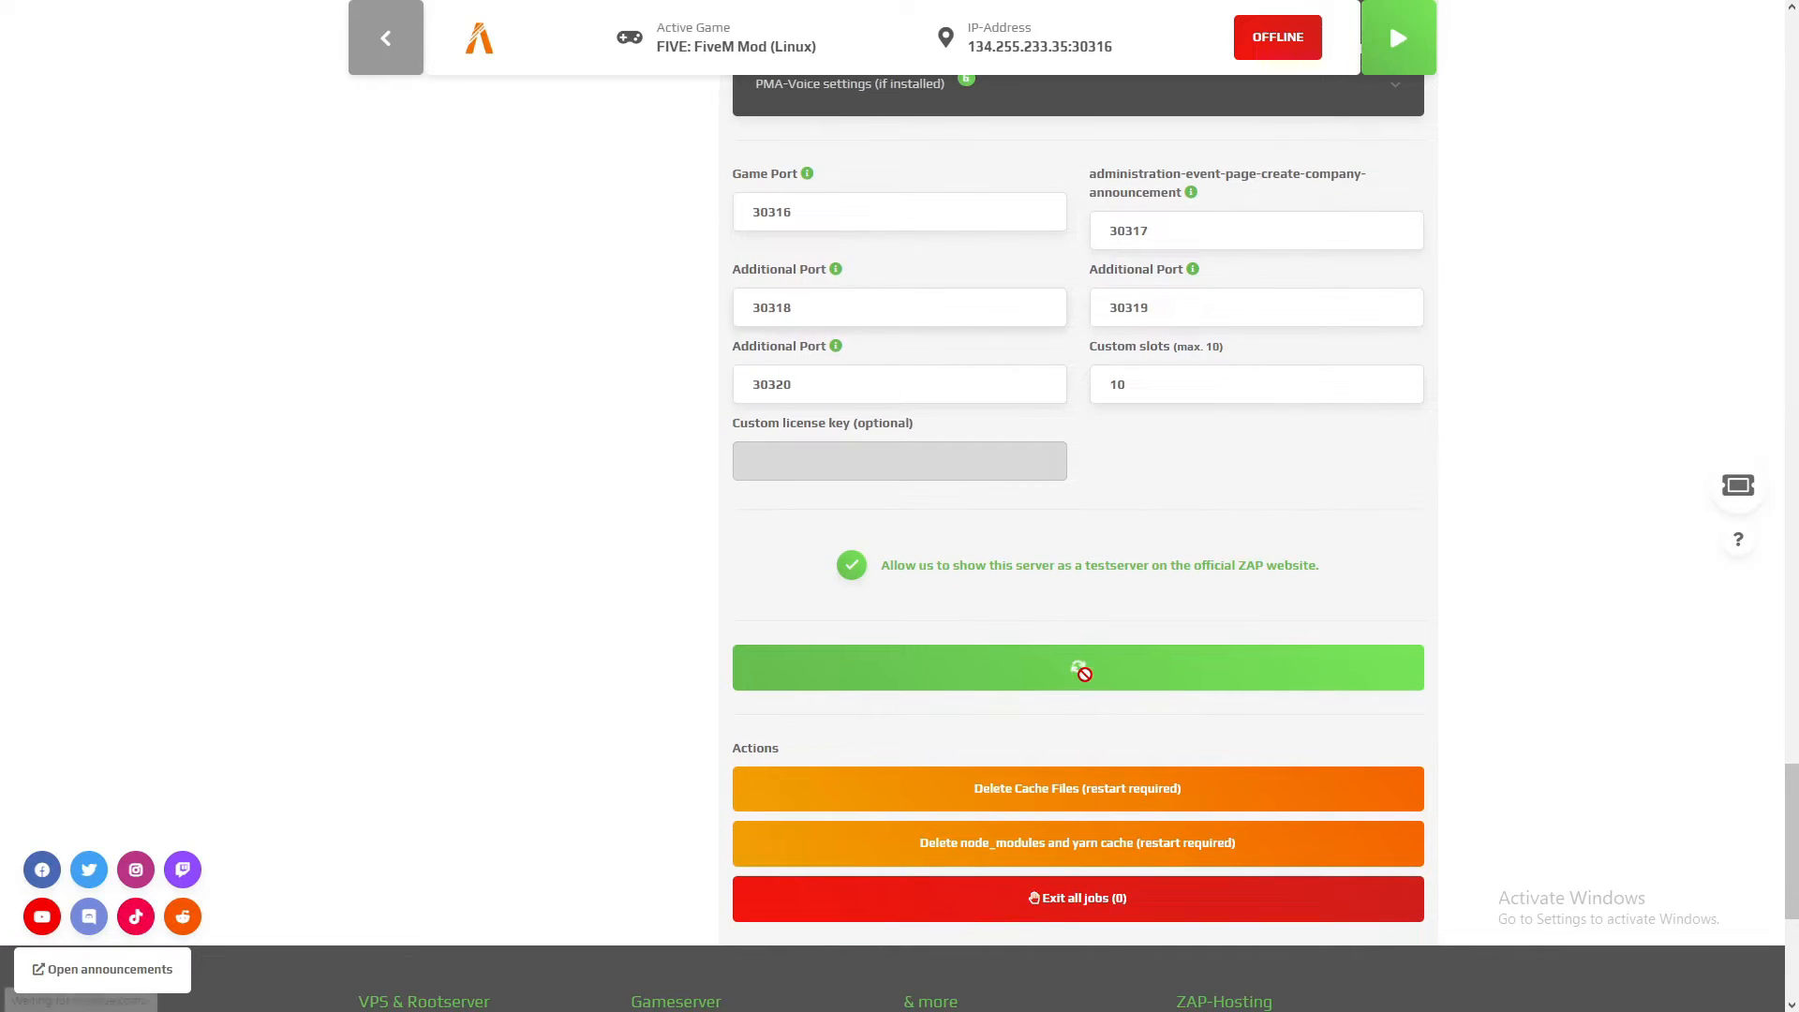
Step: Open the server.cfg config file, read through its contents and close it without saving
scroll(1338, 482, down, 6)
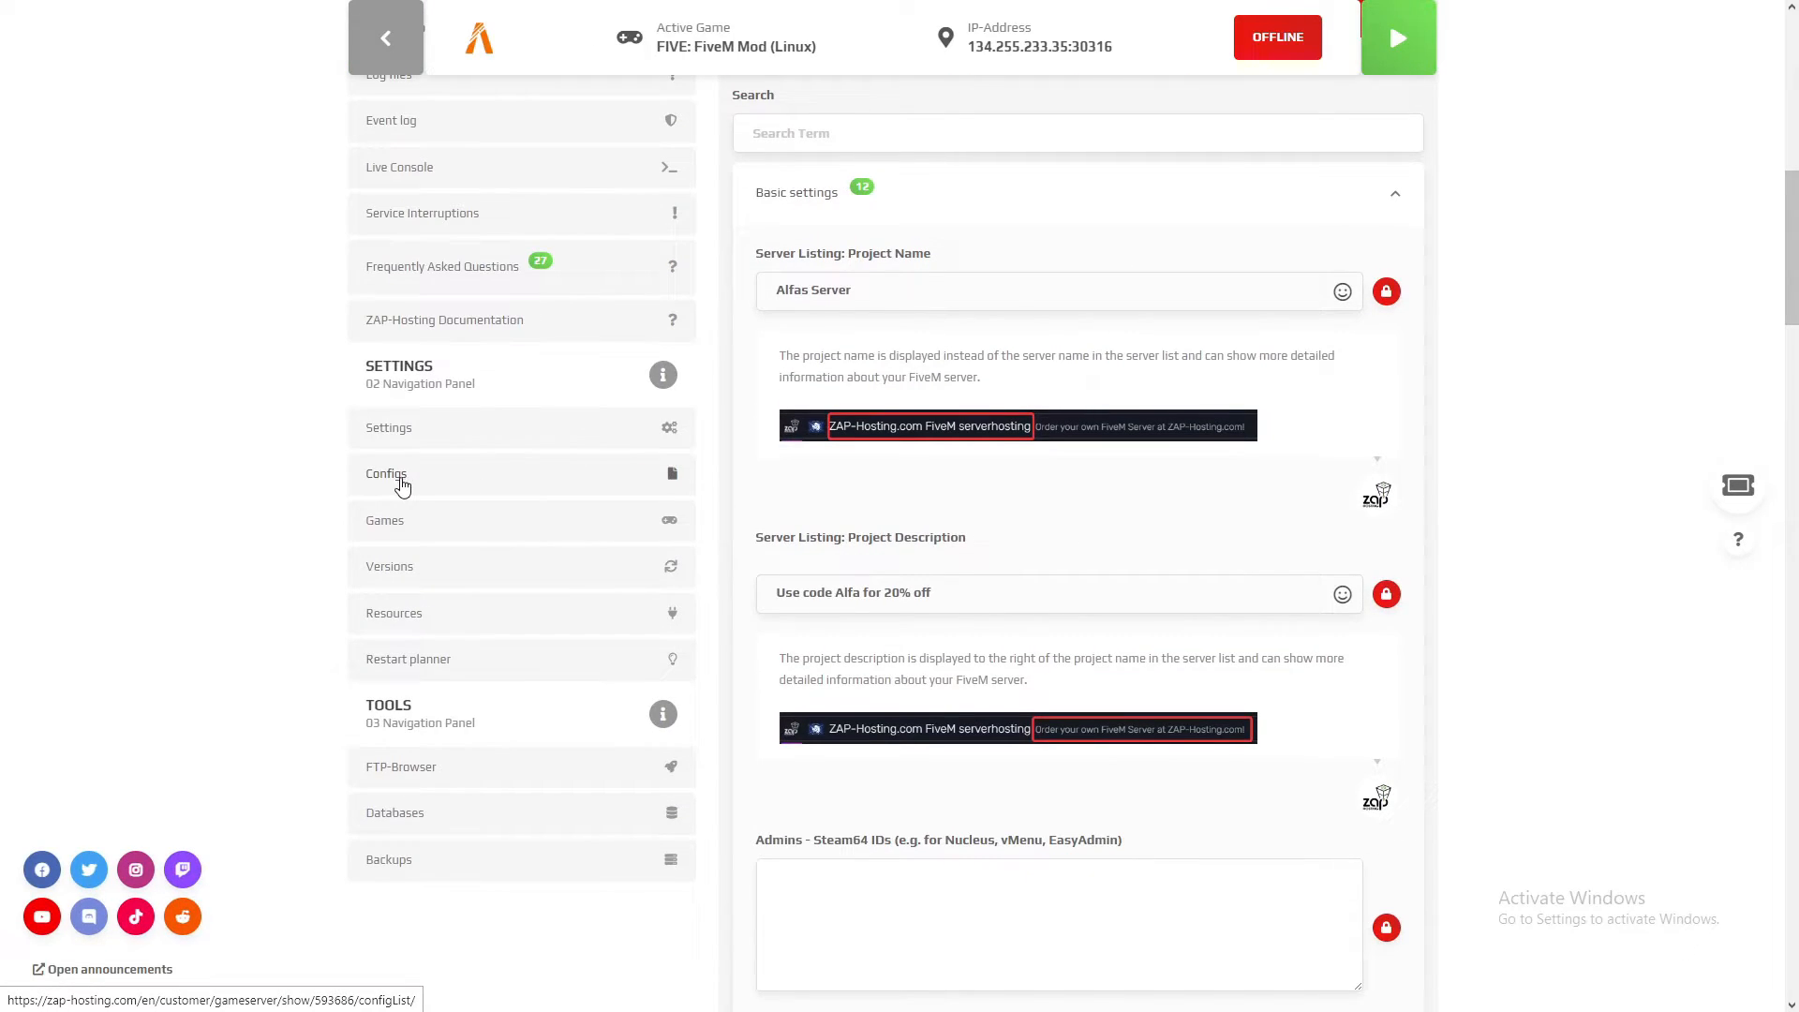
click(405, 484)
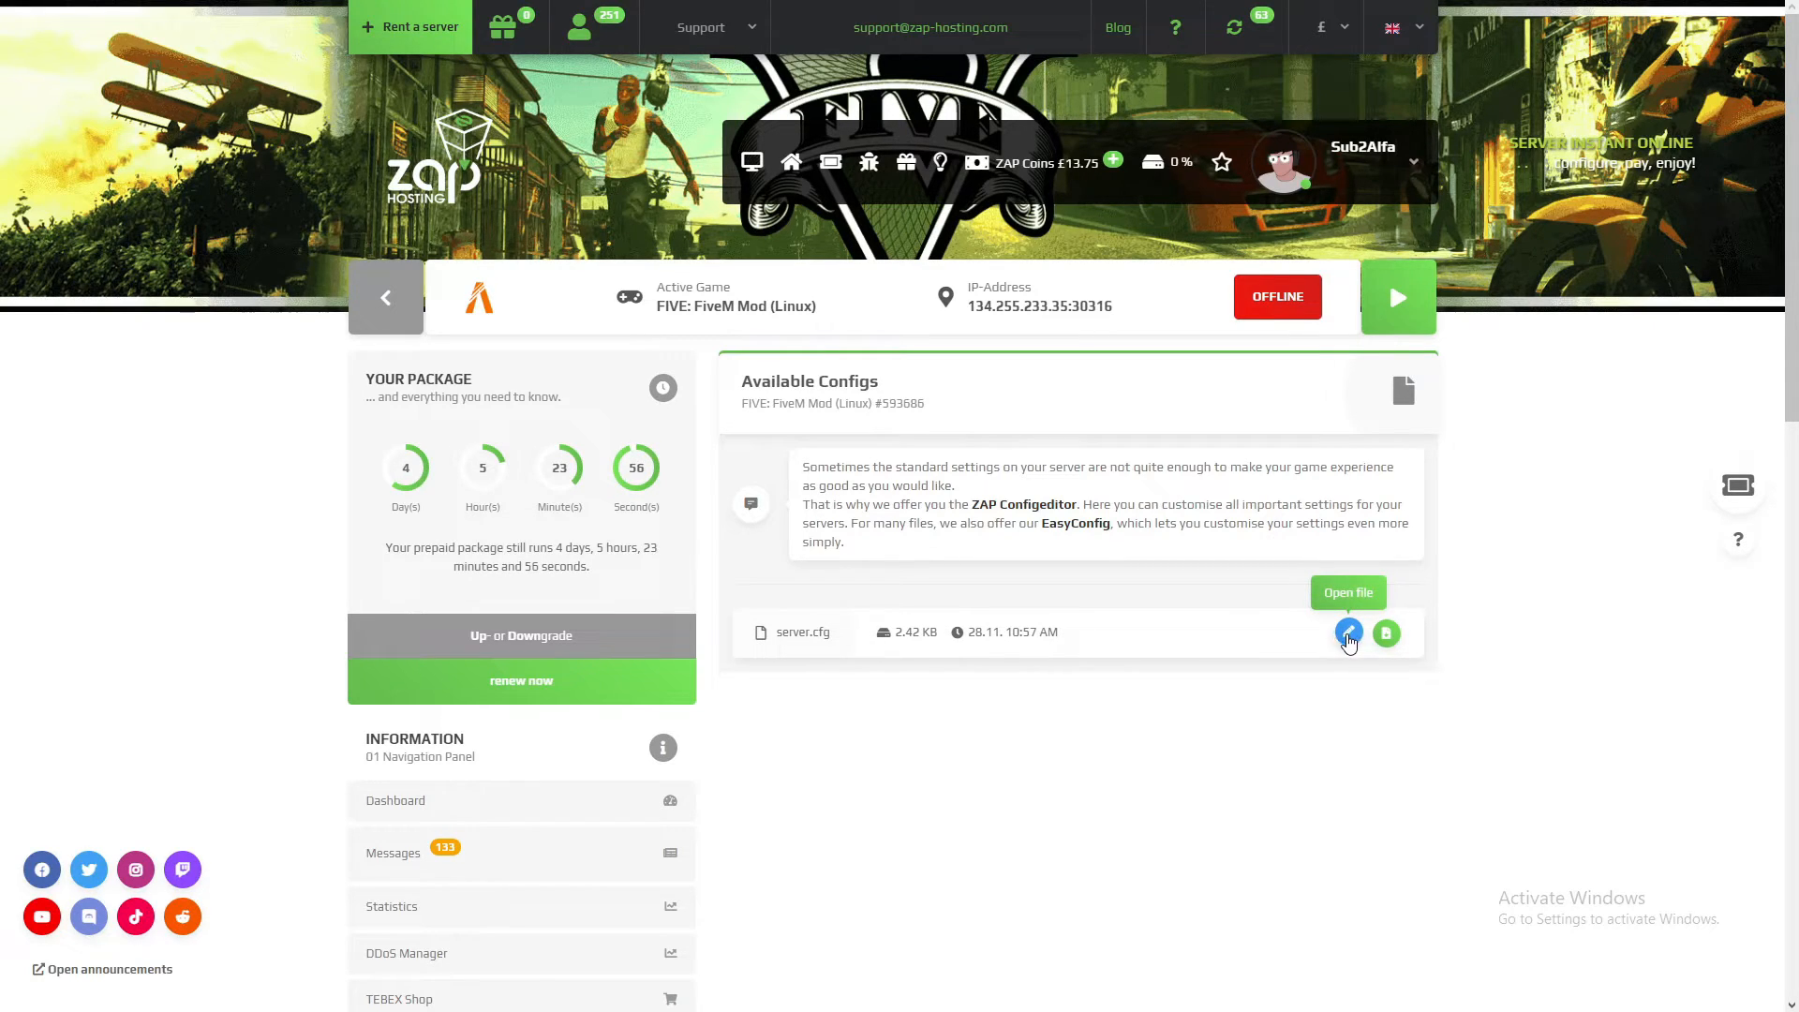
click(1349, 632)
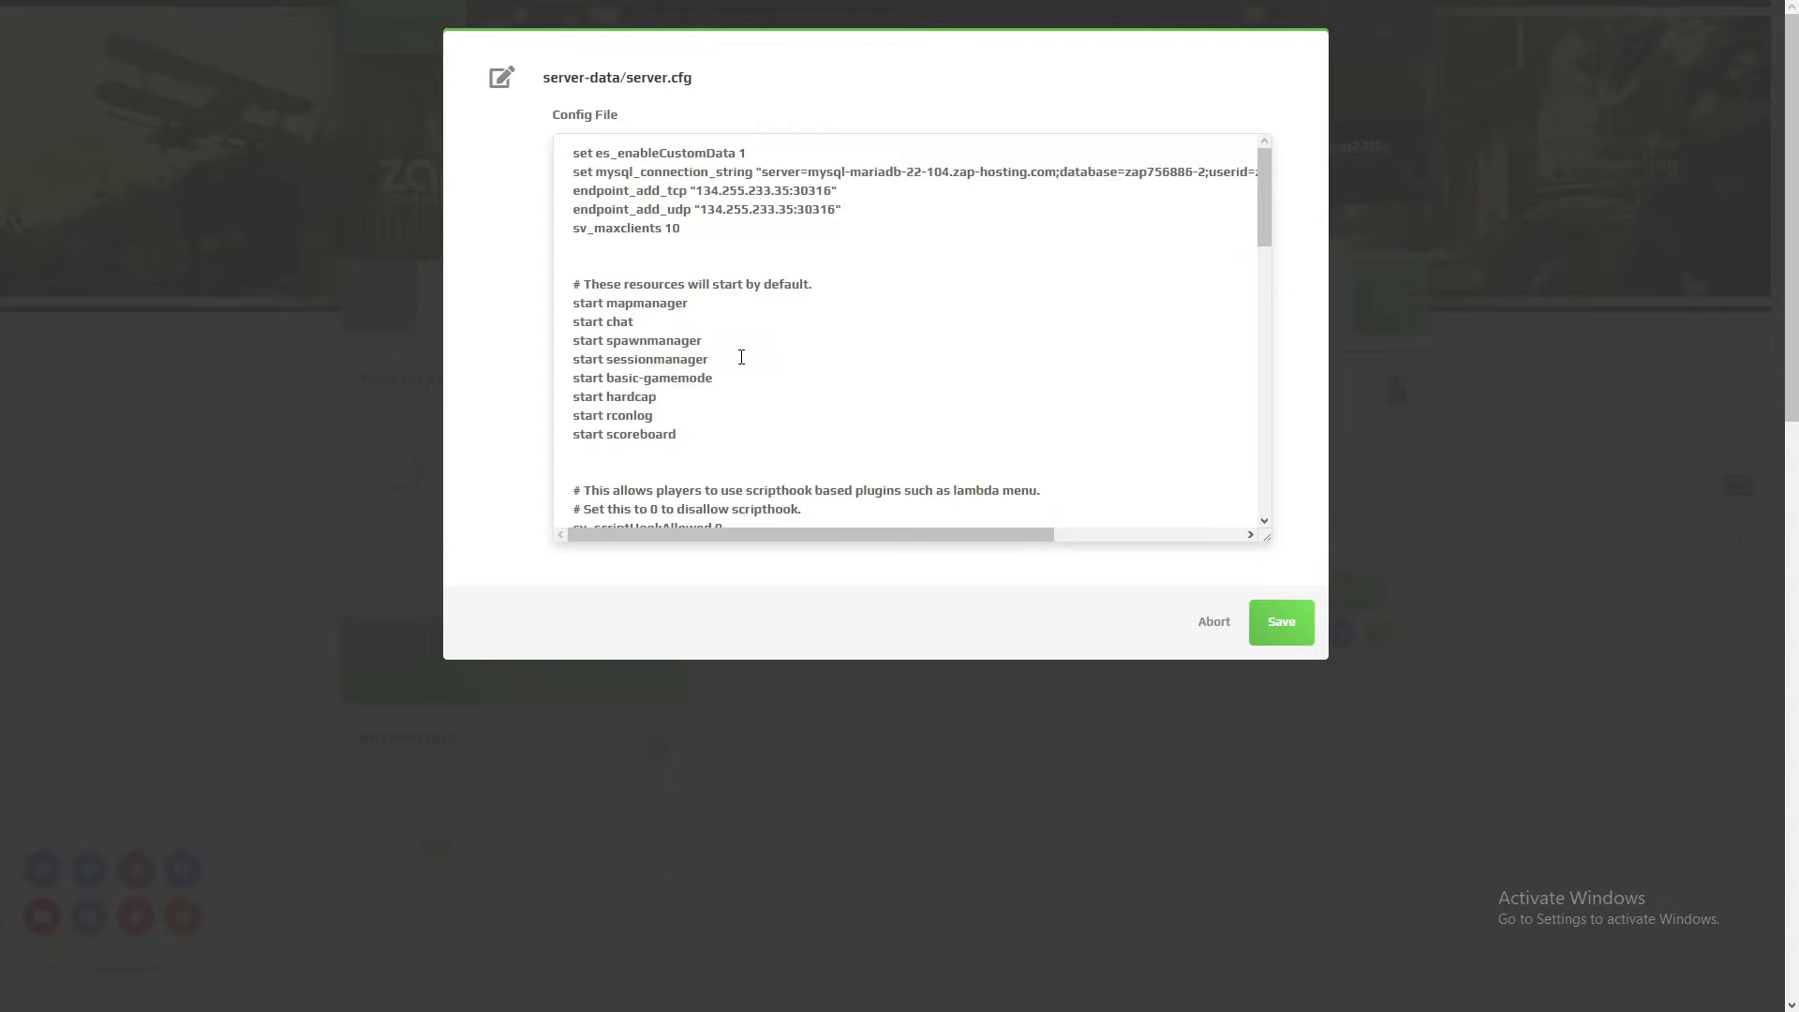
scroll(741, 357, down, 12)
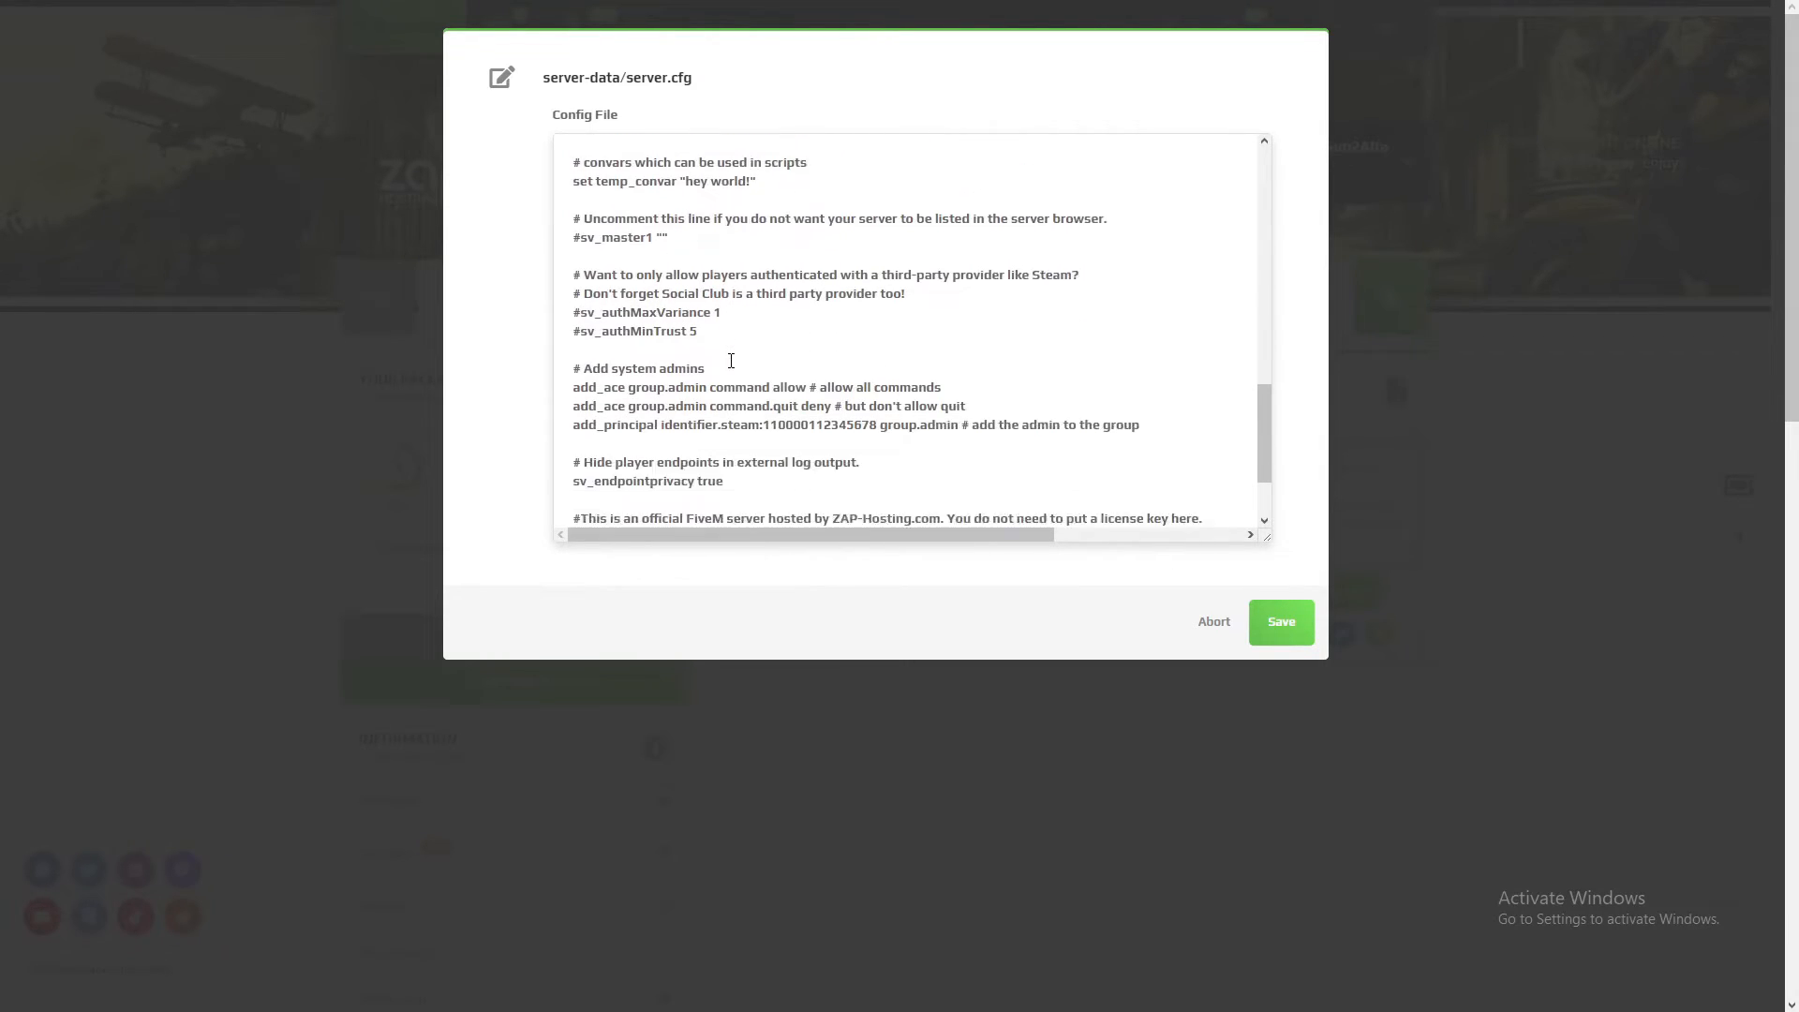
scroll(731, 361, down, 3)
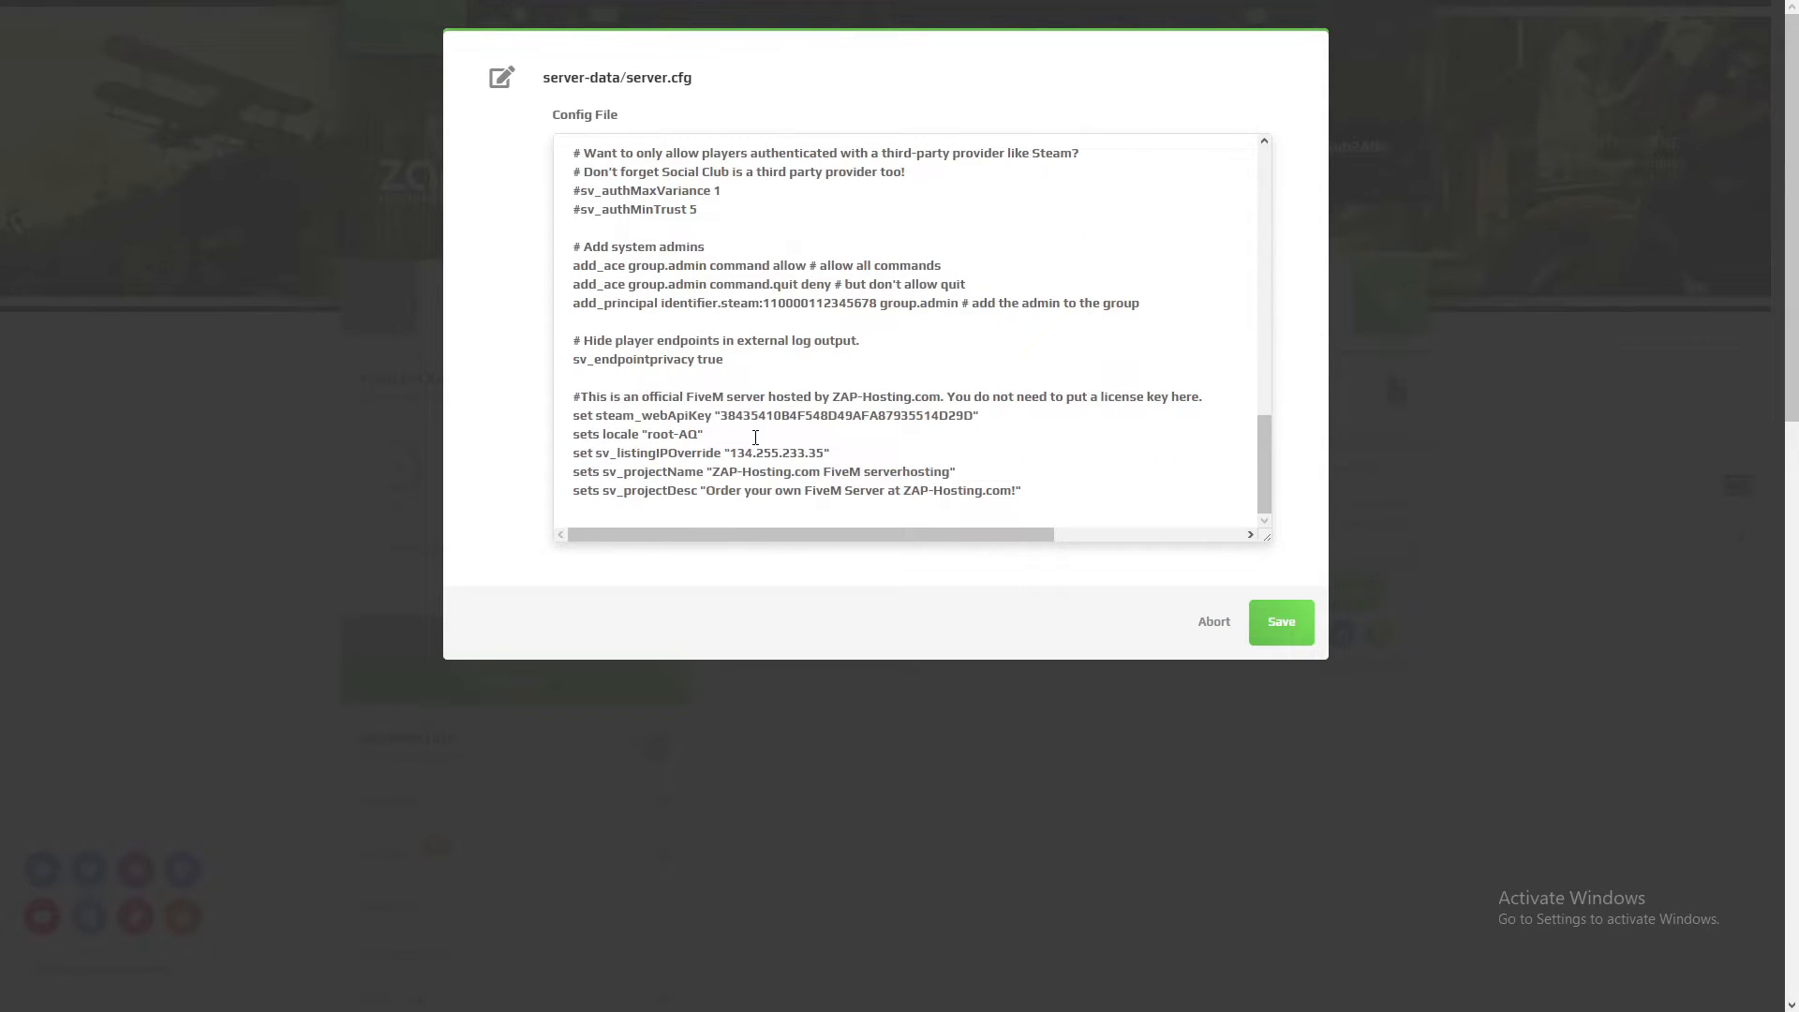
click(1213, 621)
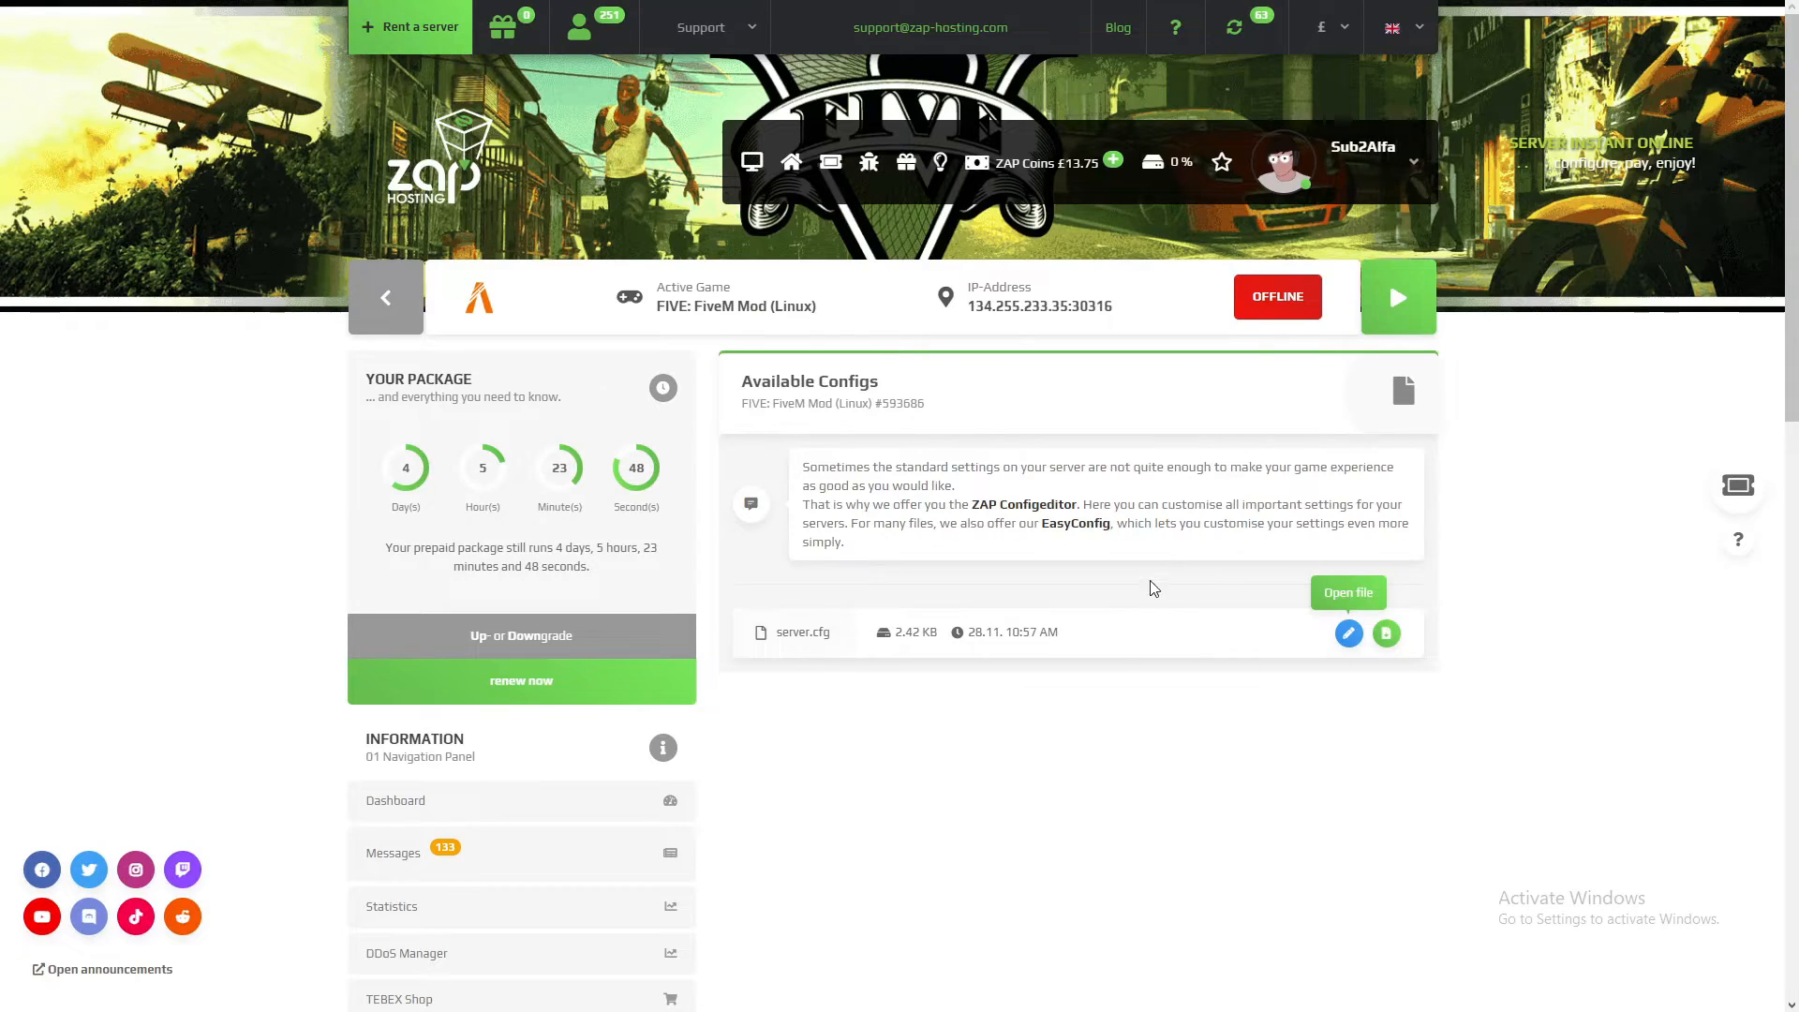
Step: Open the game versions page and compare the currently installed version with the latest one
scroll(791, 610, down, 8)
click(506, 627)
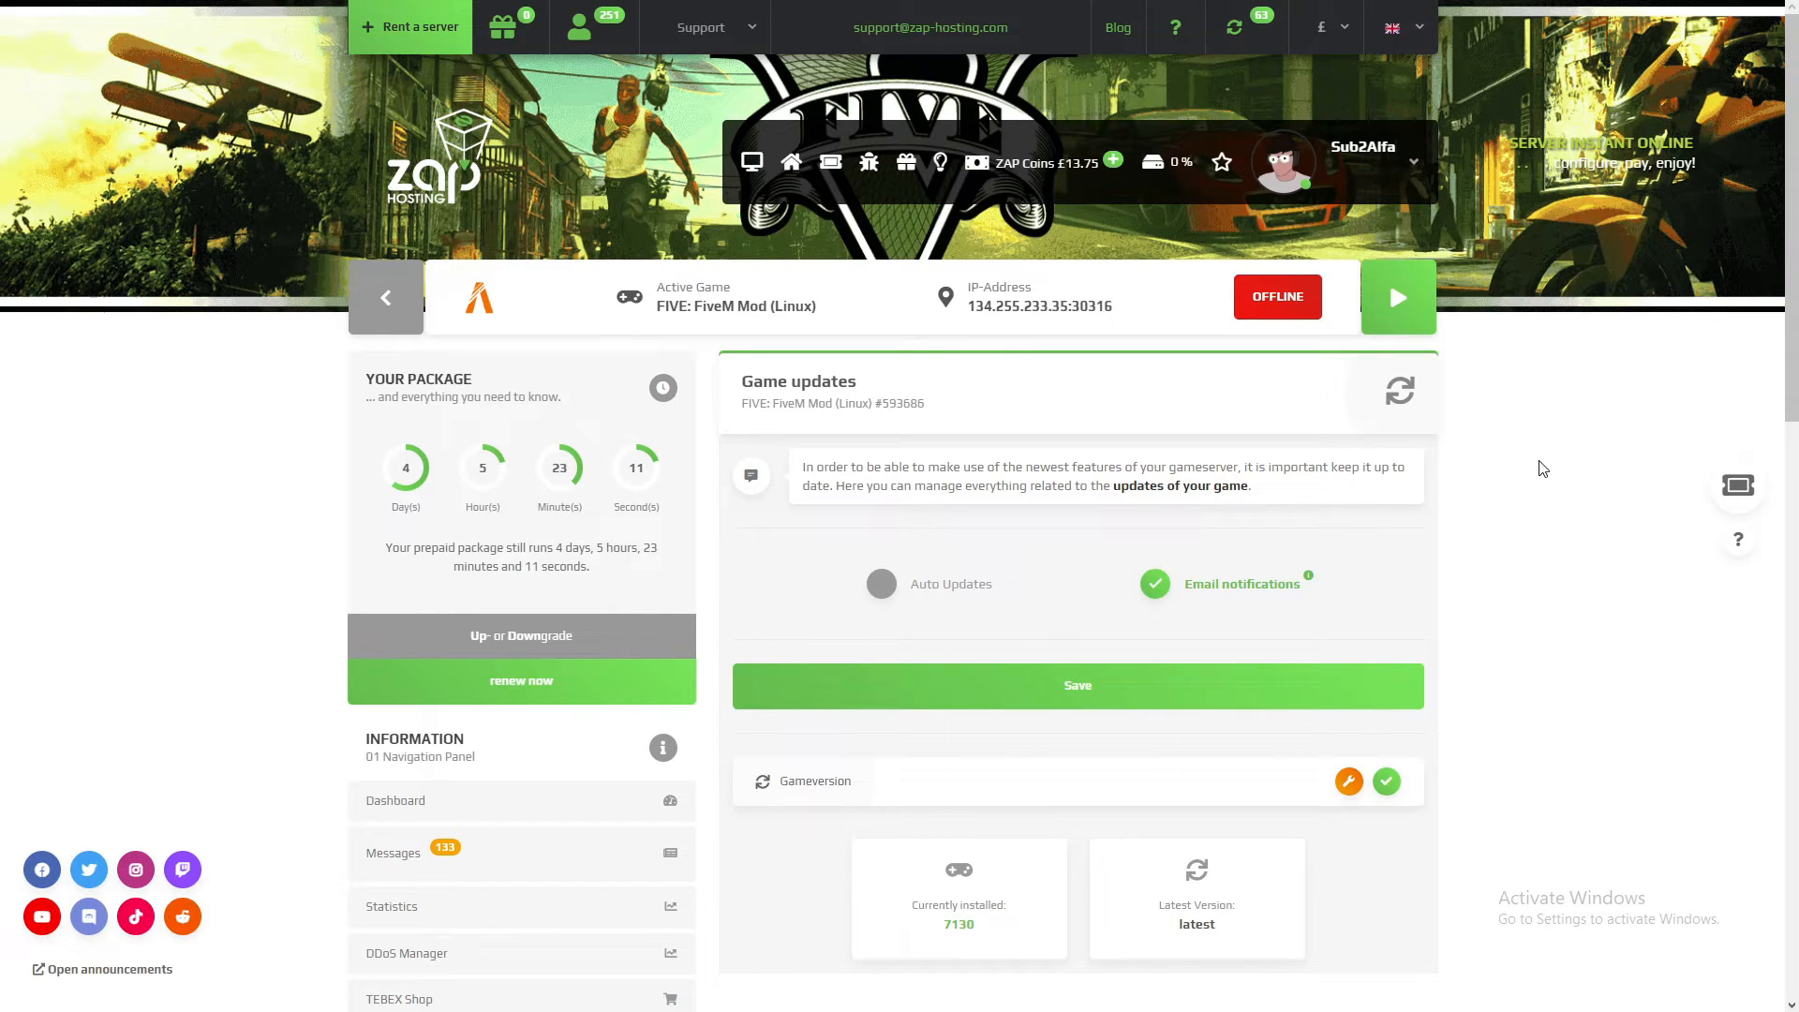
scroll(1536, 428, down, 2)
double_click(959, 737)
drag(1176, 740, 1230, 742)
click(1259, 752)
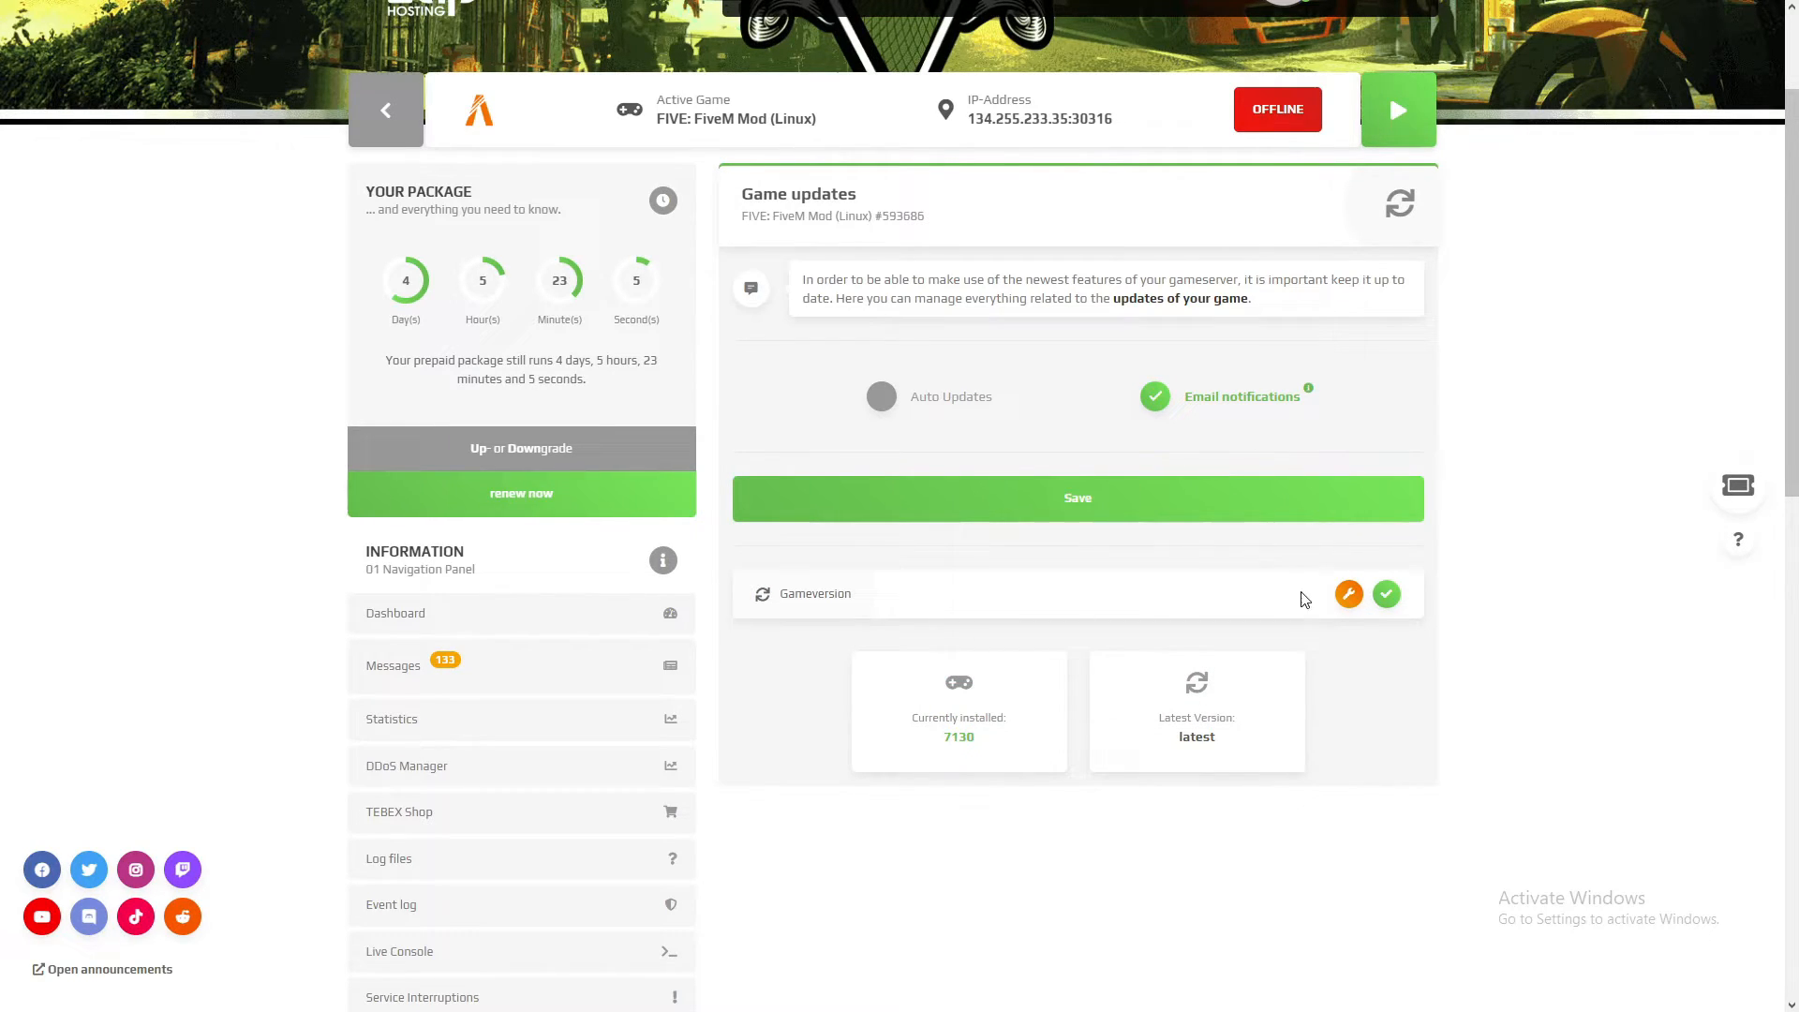
Step: Check which FiveM Linux versions can be selected for the server and close the version dialog without changing anything
click(1350, 595)
click(867, 159)
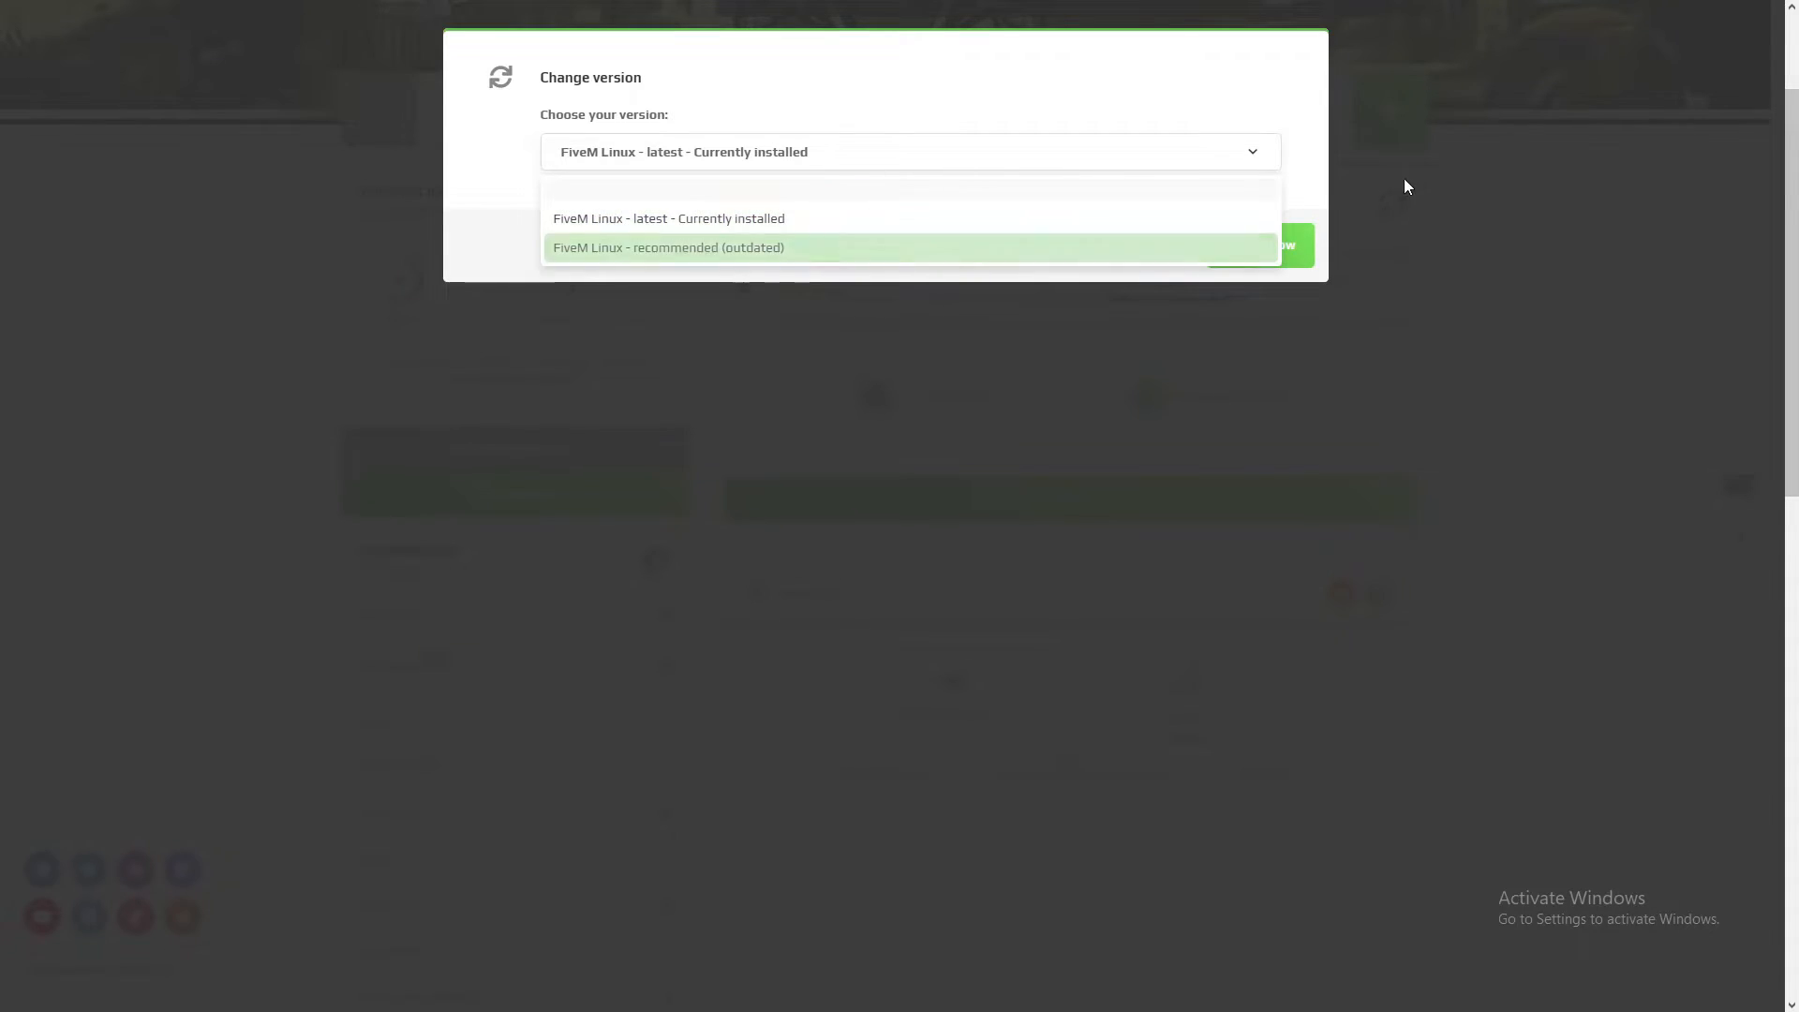
click(1404, 180)
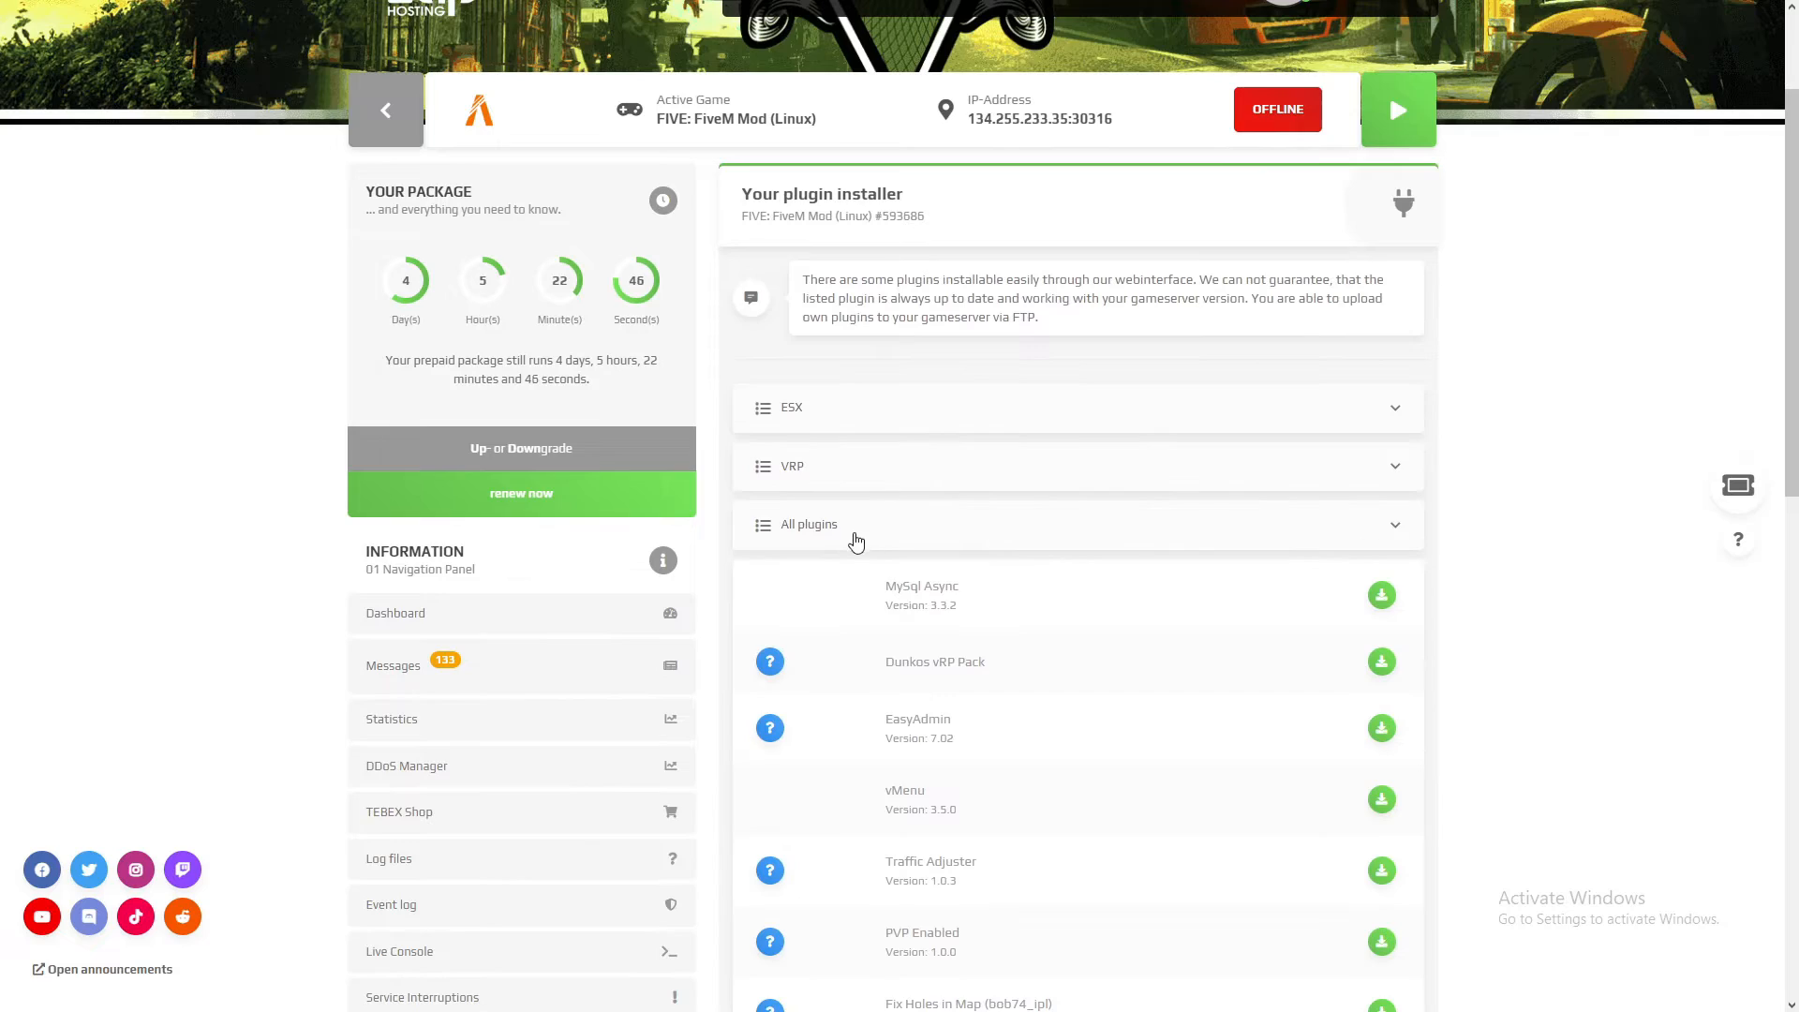
Step: Open the plugin installer and browse all installable resources, including the ESX and VRP categories
scroll(1078, 572, up, 2)
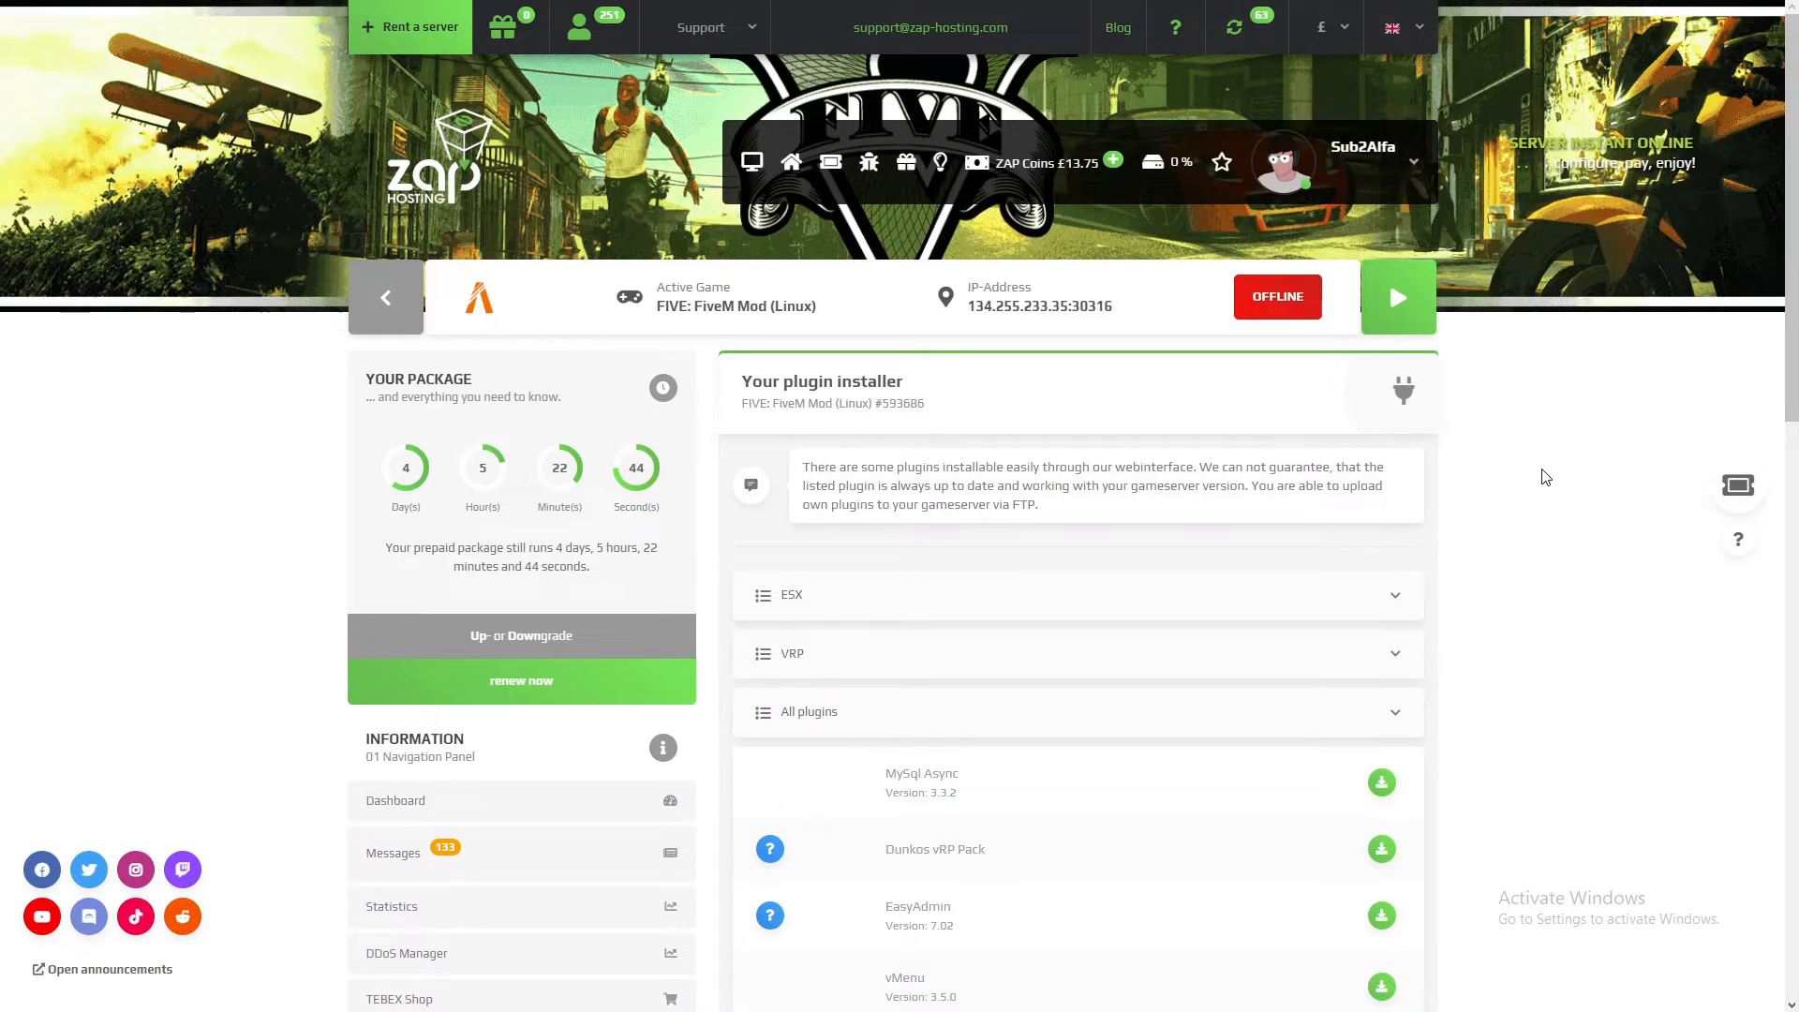
scroll(1547, 476, down, 7)
scroll(1023, 664, down, 3)
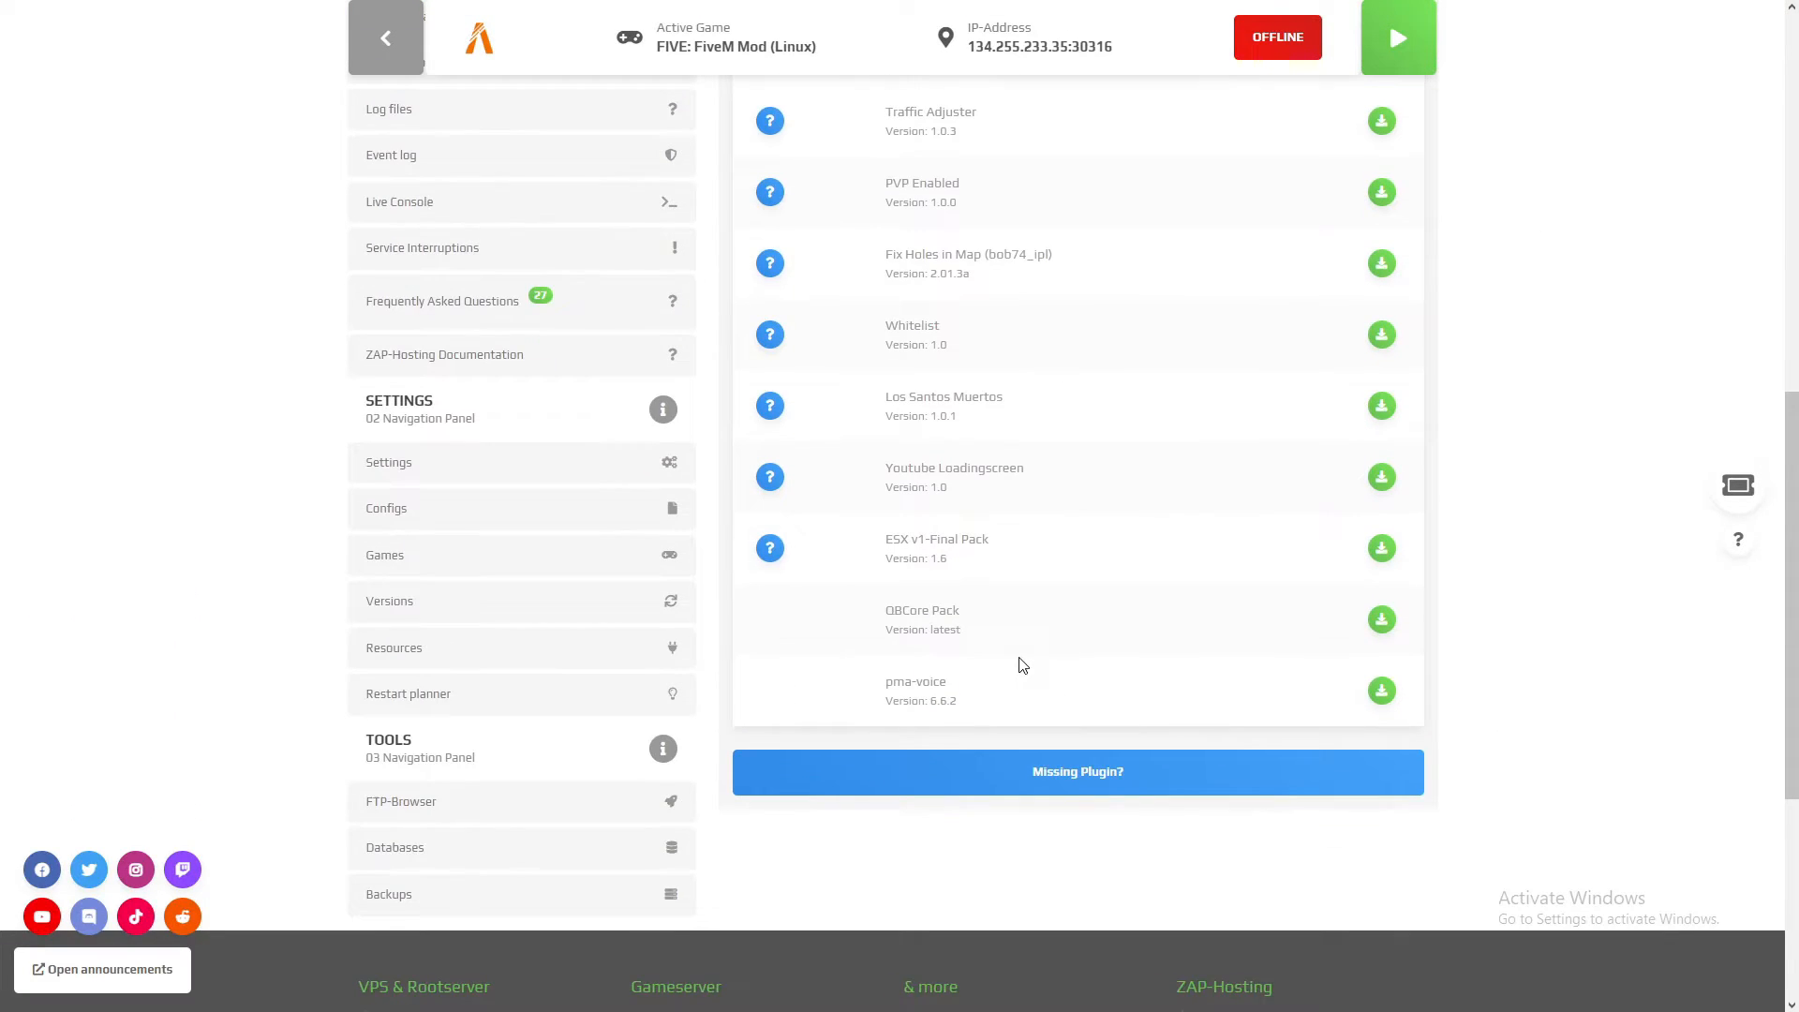
scroll(1003, 727, up, 10)
click(898, 325)
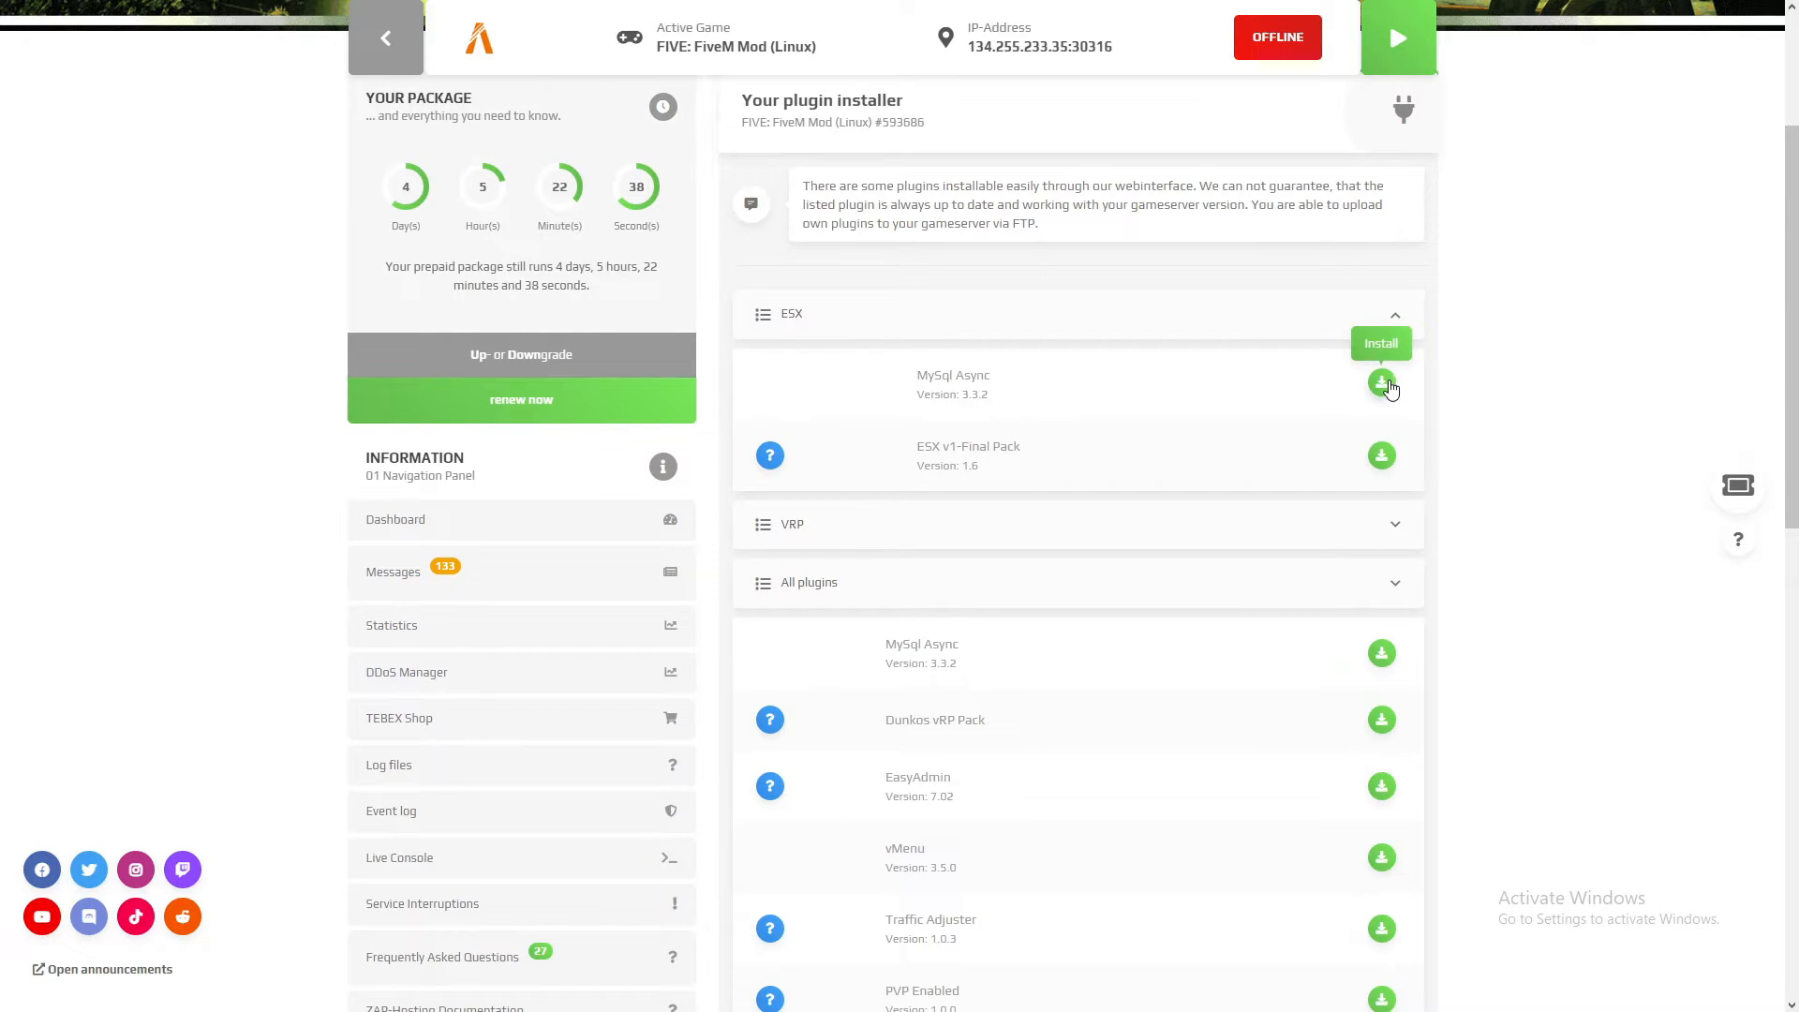
click(1051, 321)
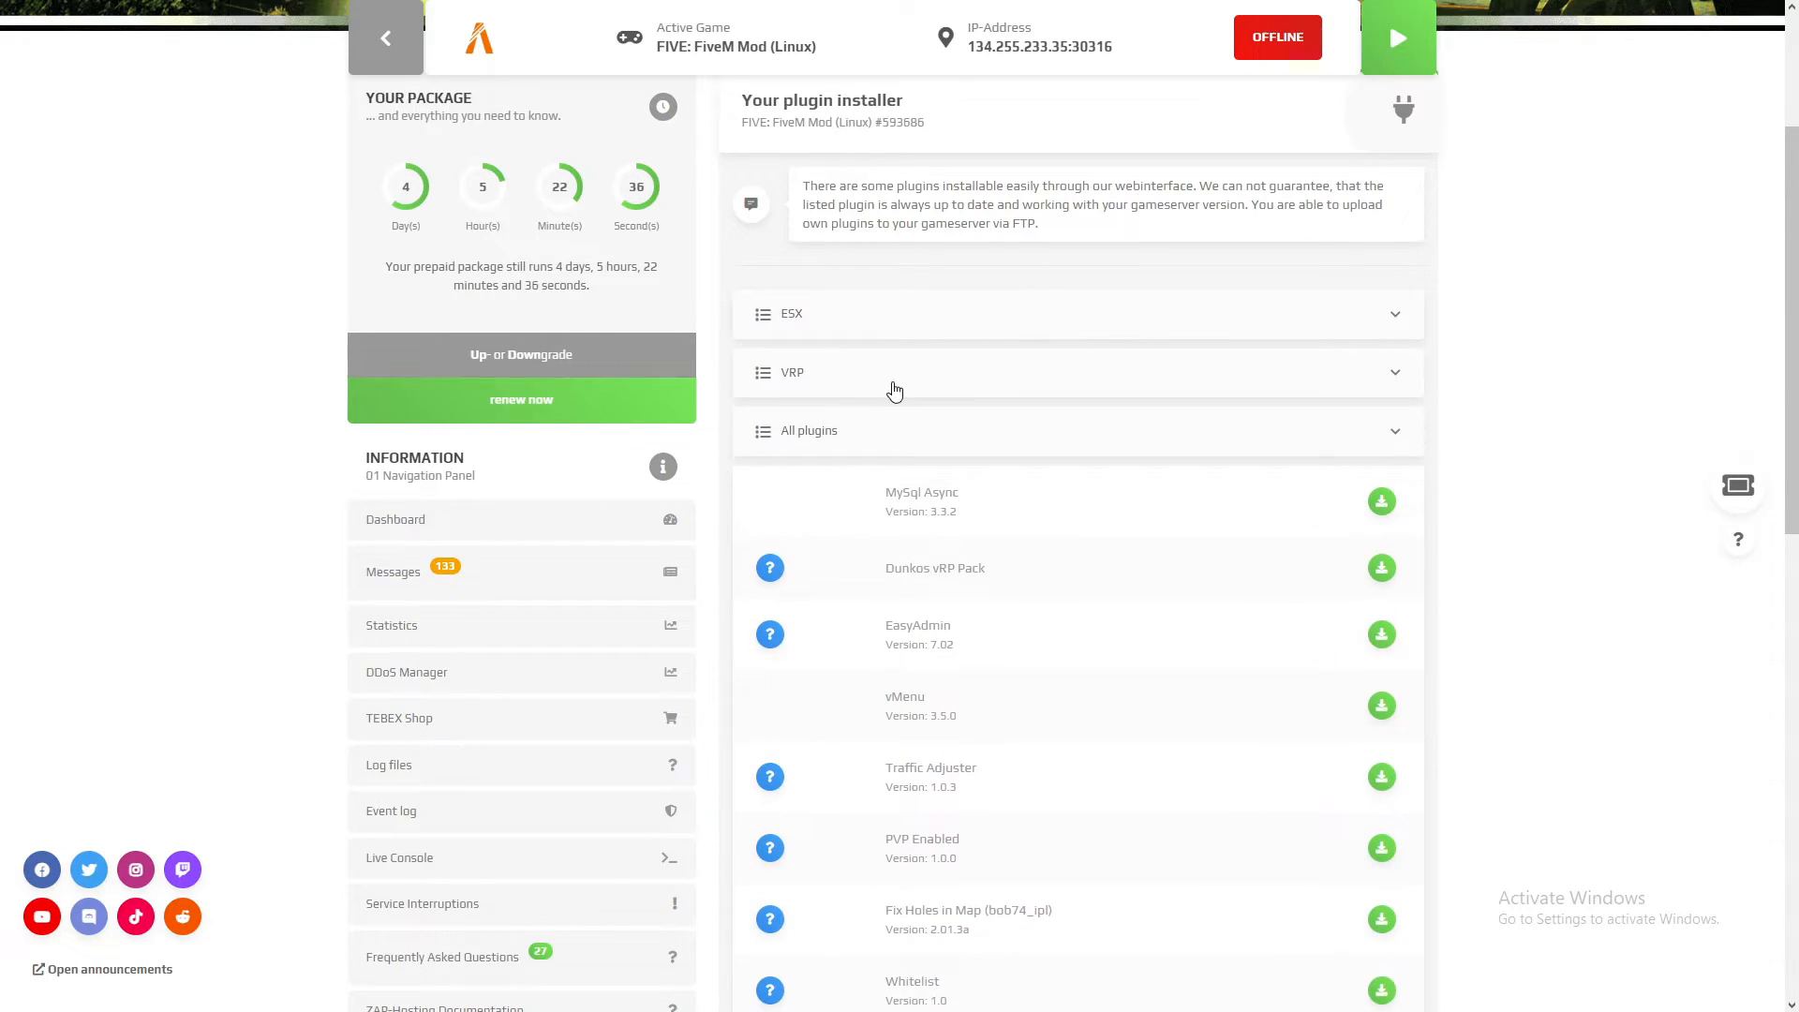
click(891, 379)
click(1060, 373)
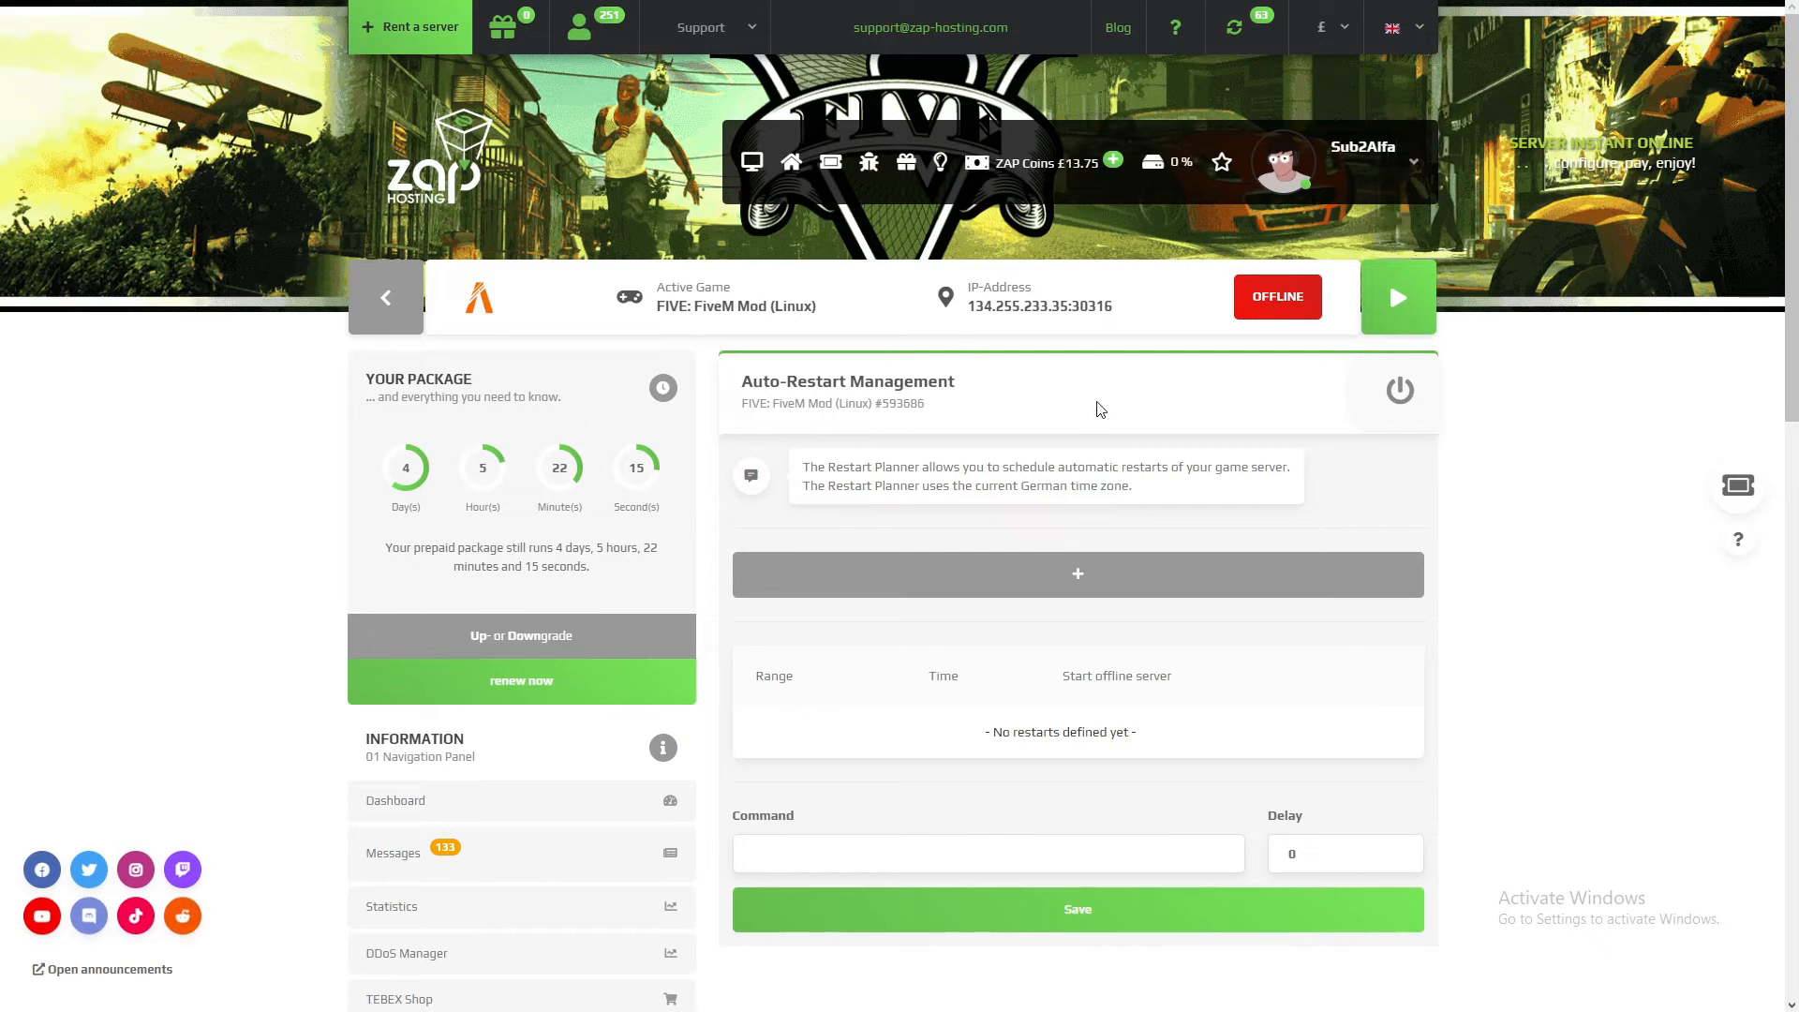
Step: Open the restart planner, examine the daily schedule and offline-server start options for a new restart, and close the dialog without saving
scroll(1054, 524, down, 1)
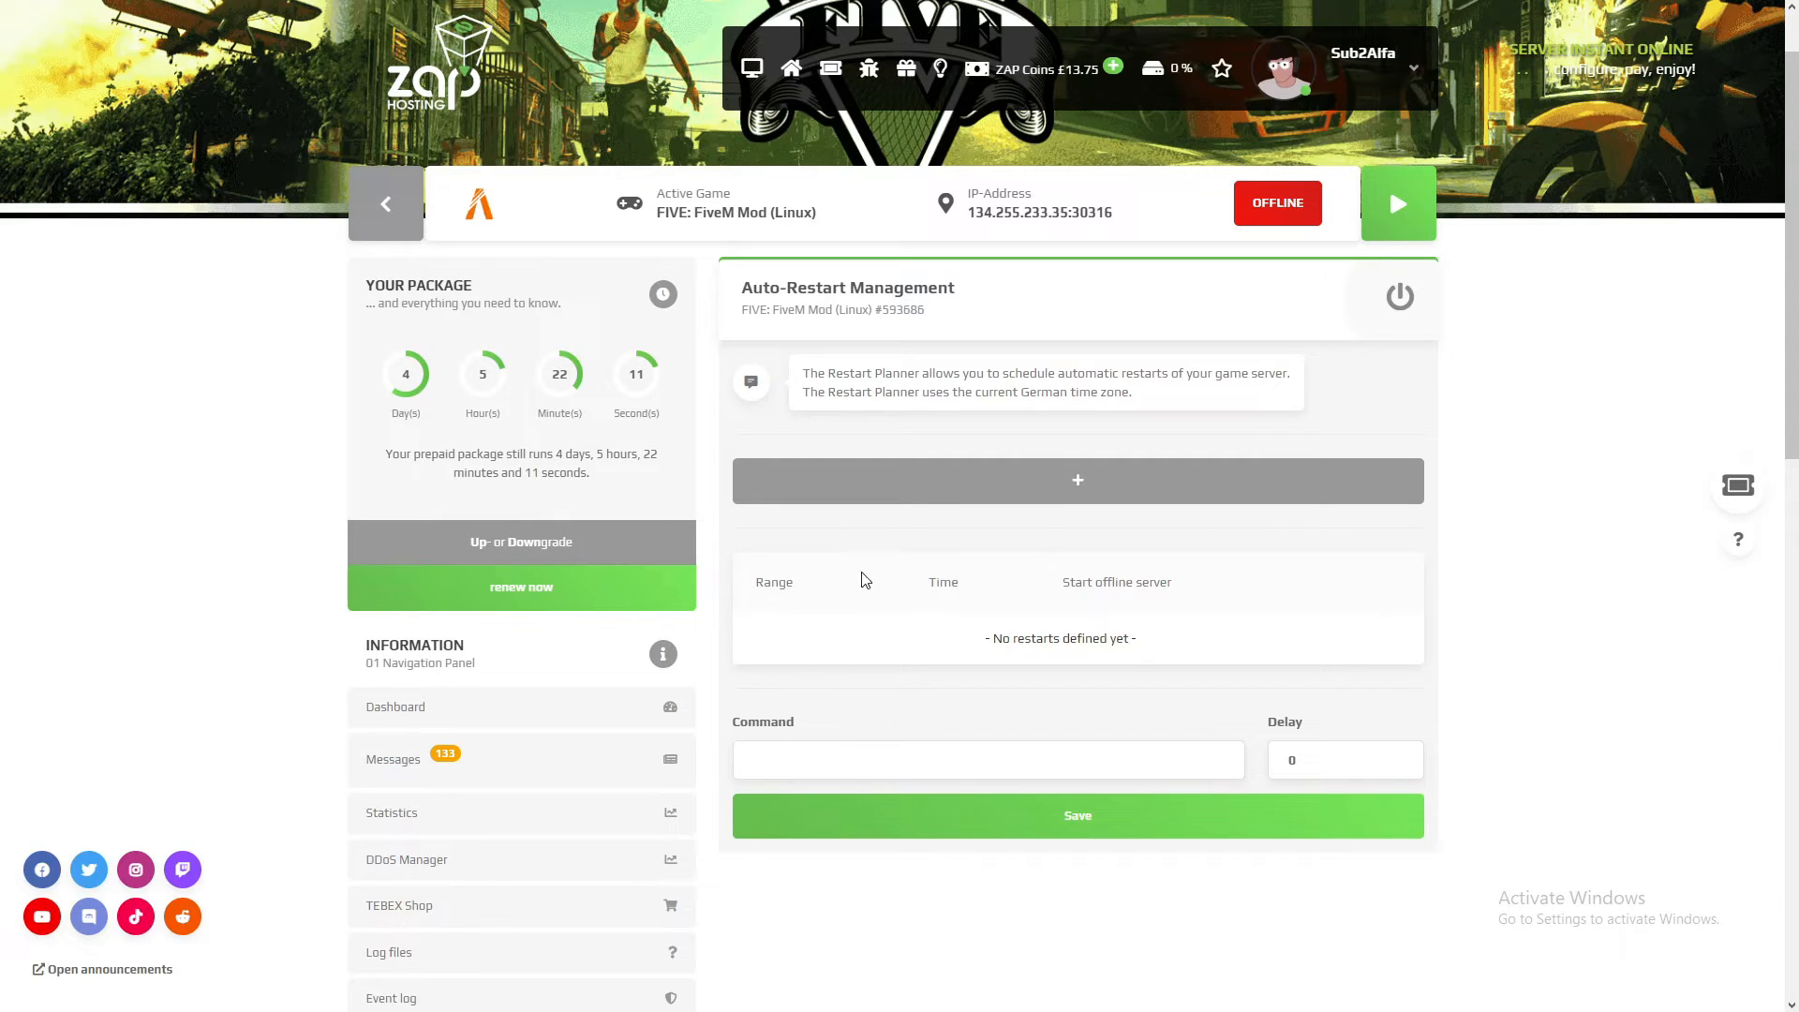
click(982, 483)
click(736, 241)
click(729, 148)
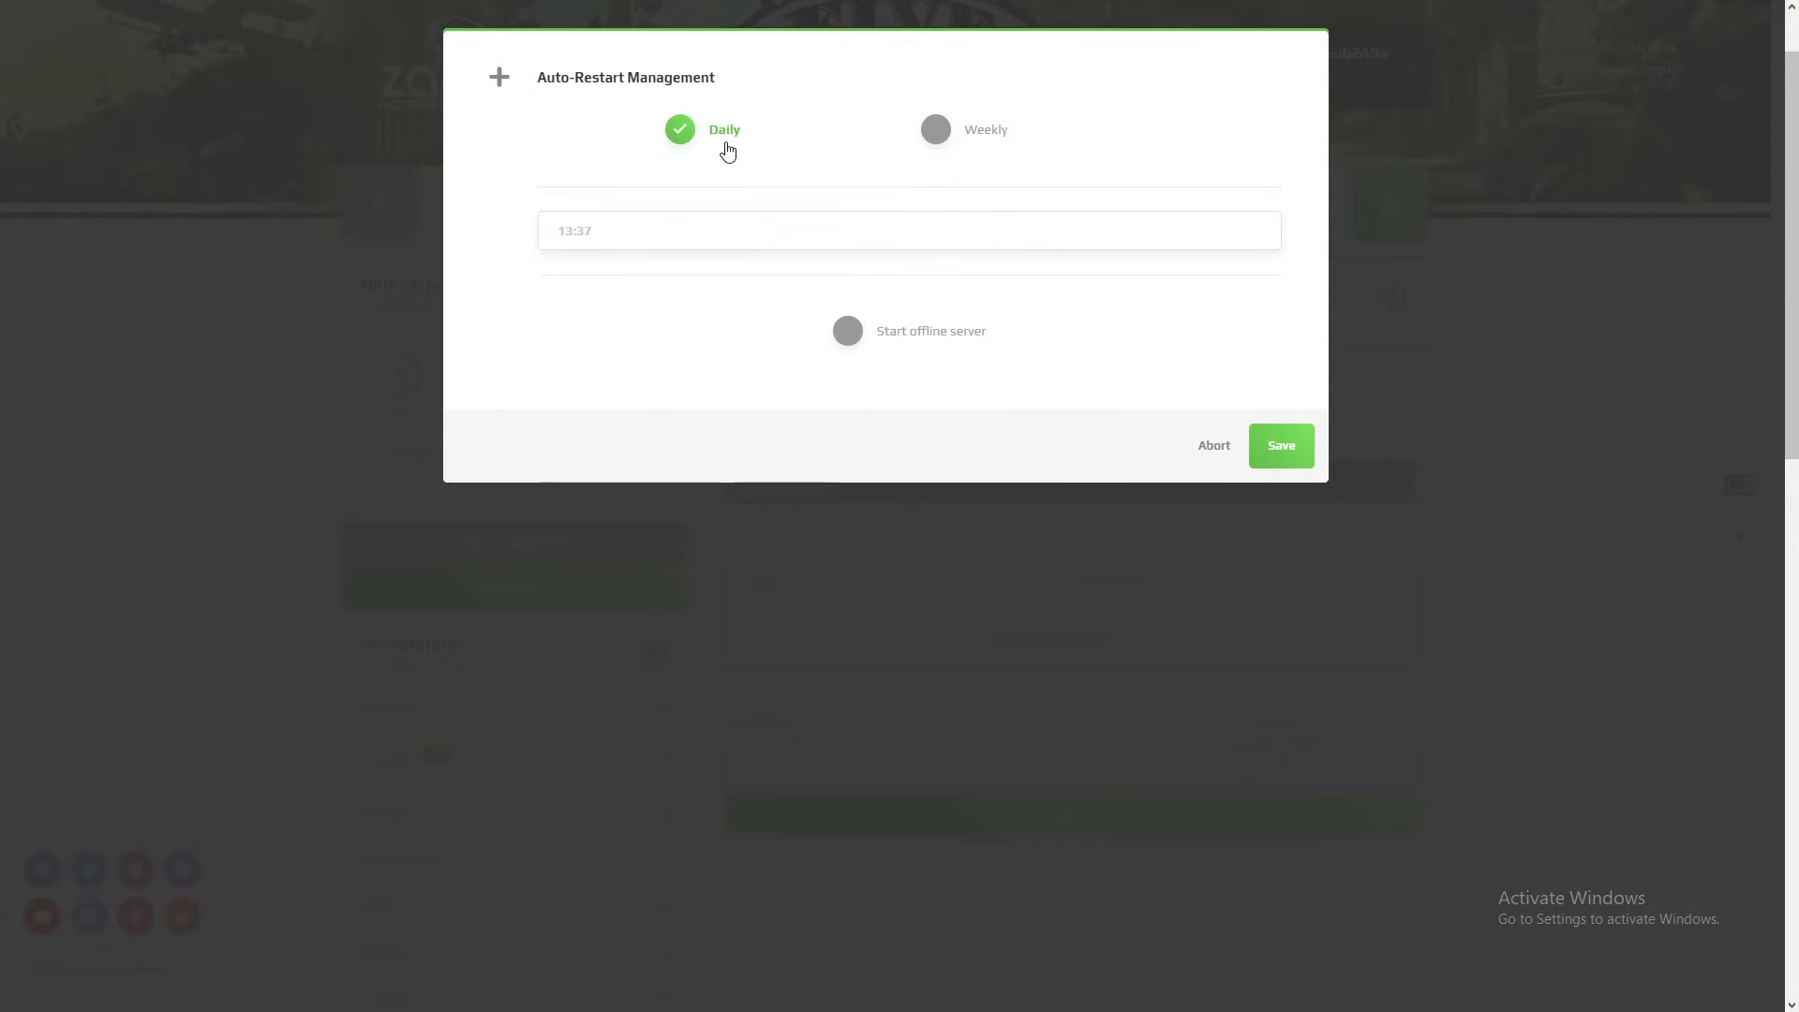
click(704, 225)
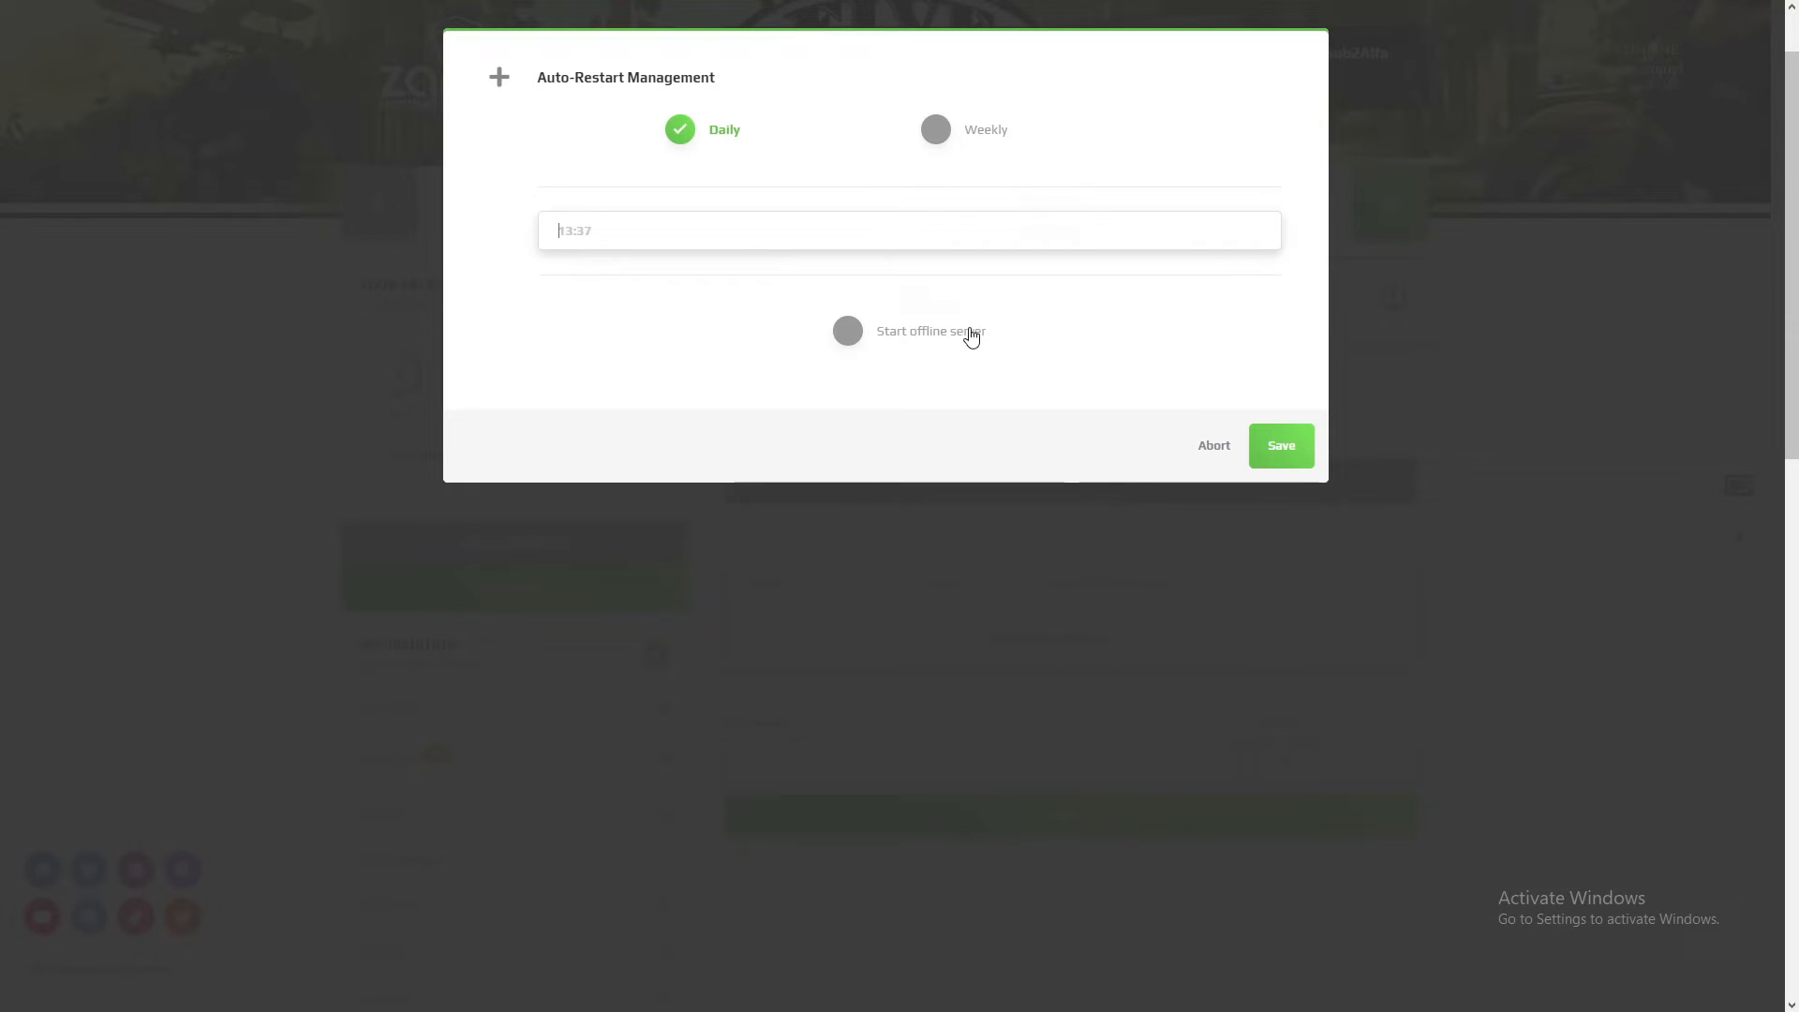
click(865, 340)
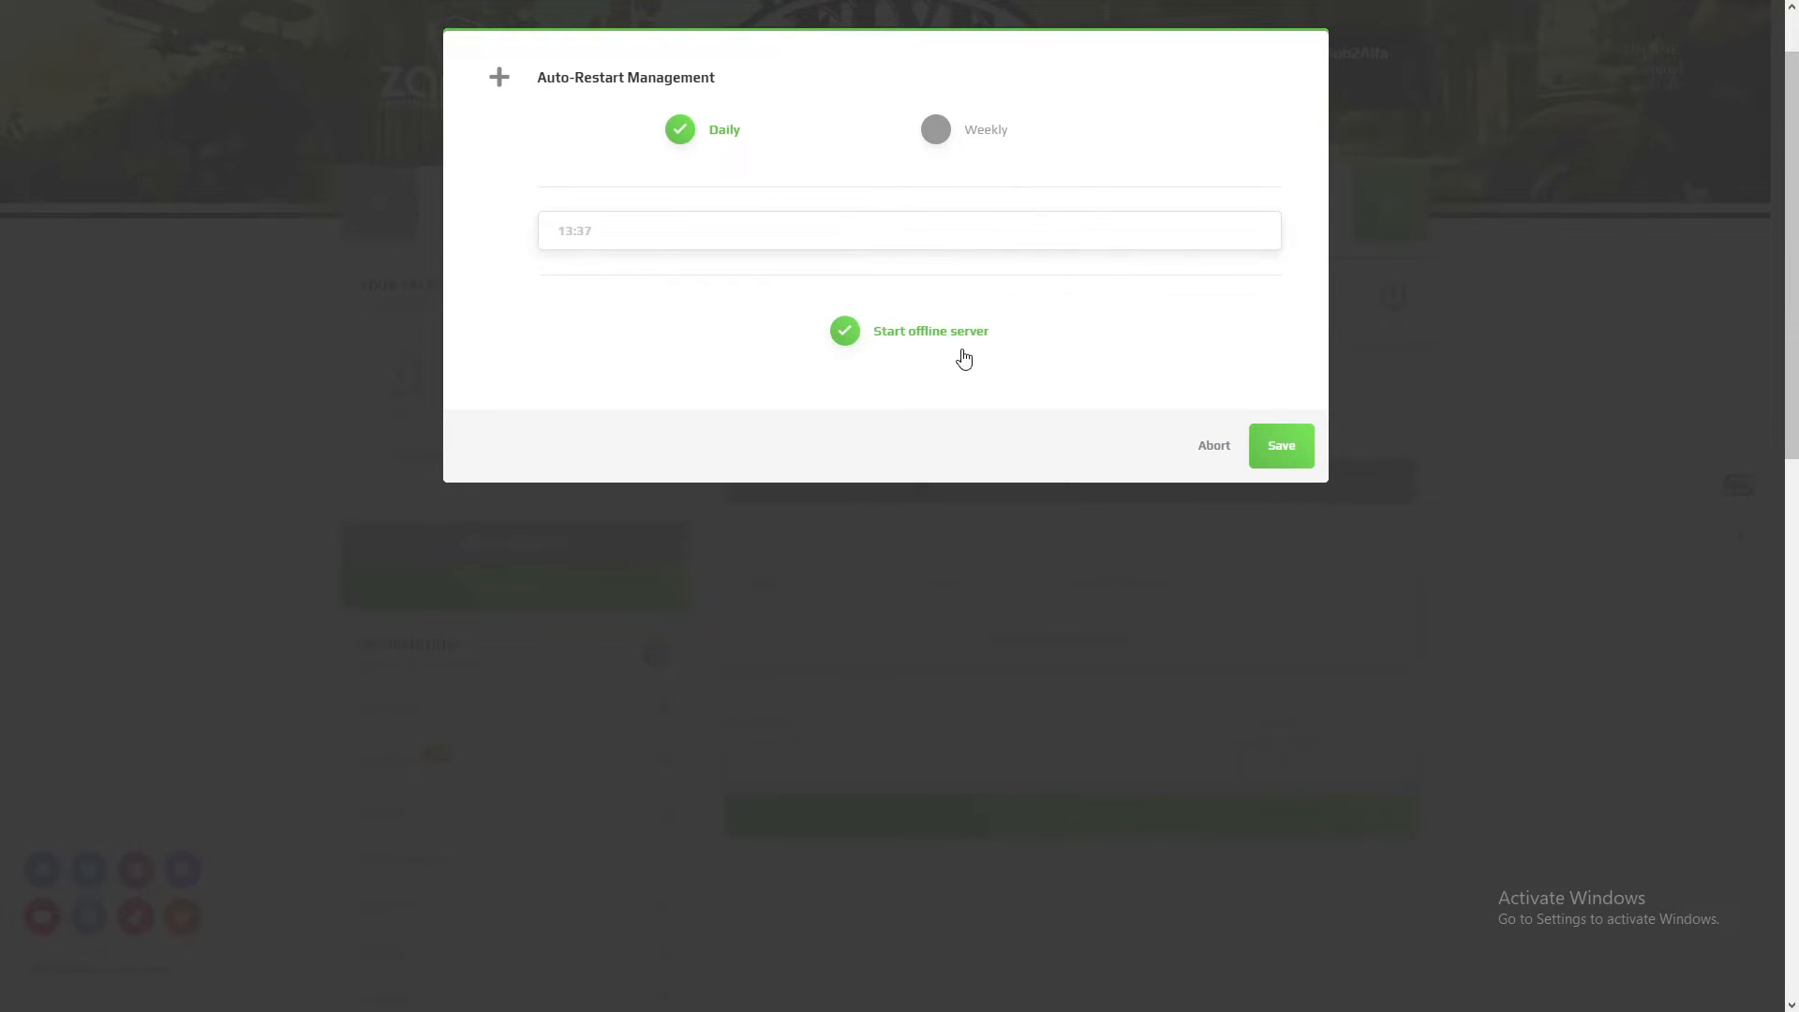
click(1213, 447)
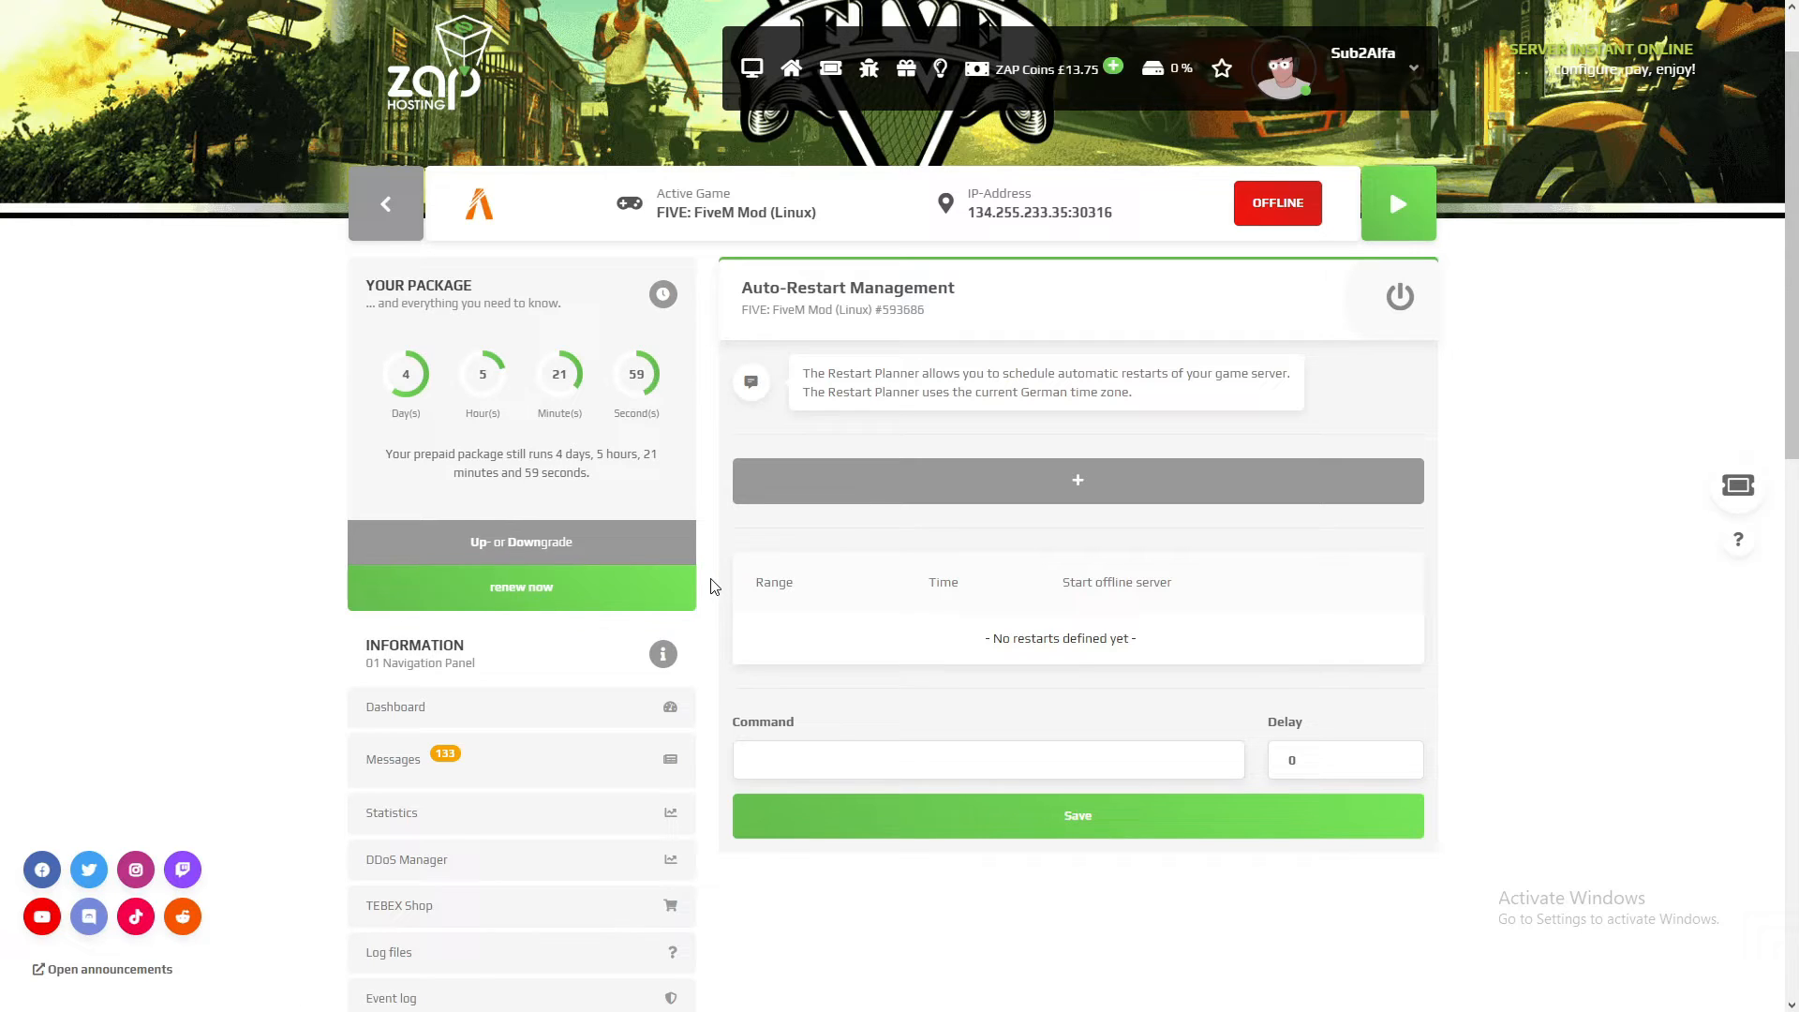
Step: Open the FTP browser page and examine the connection details and the recommended FileZilla and WinSCP clients
scroll(711, 586, down, 5)
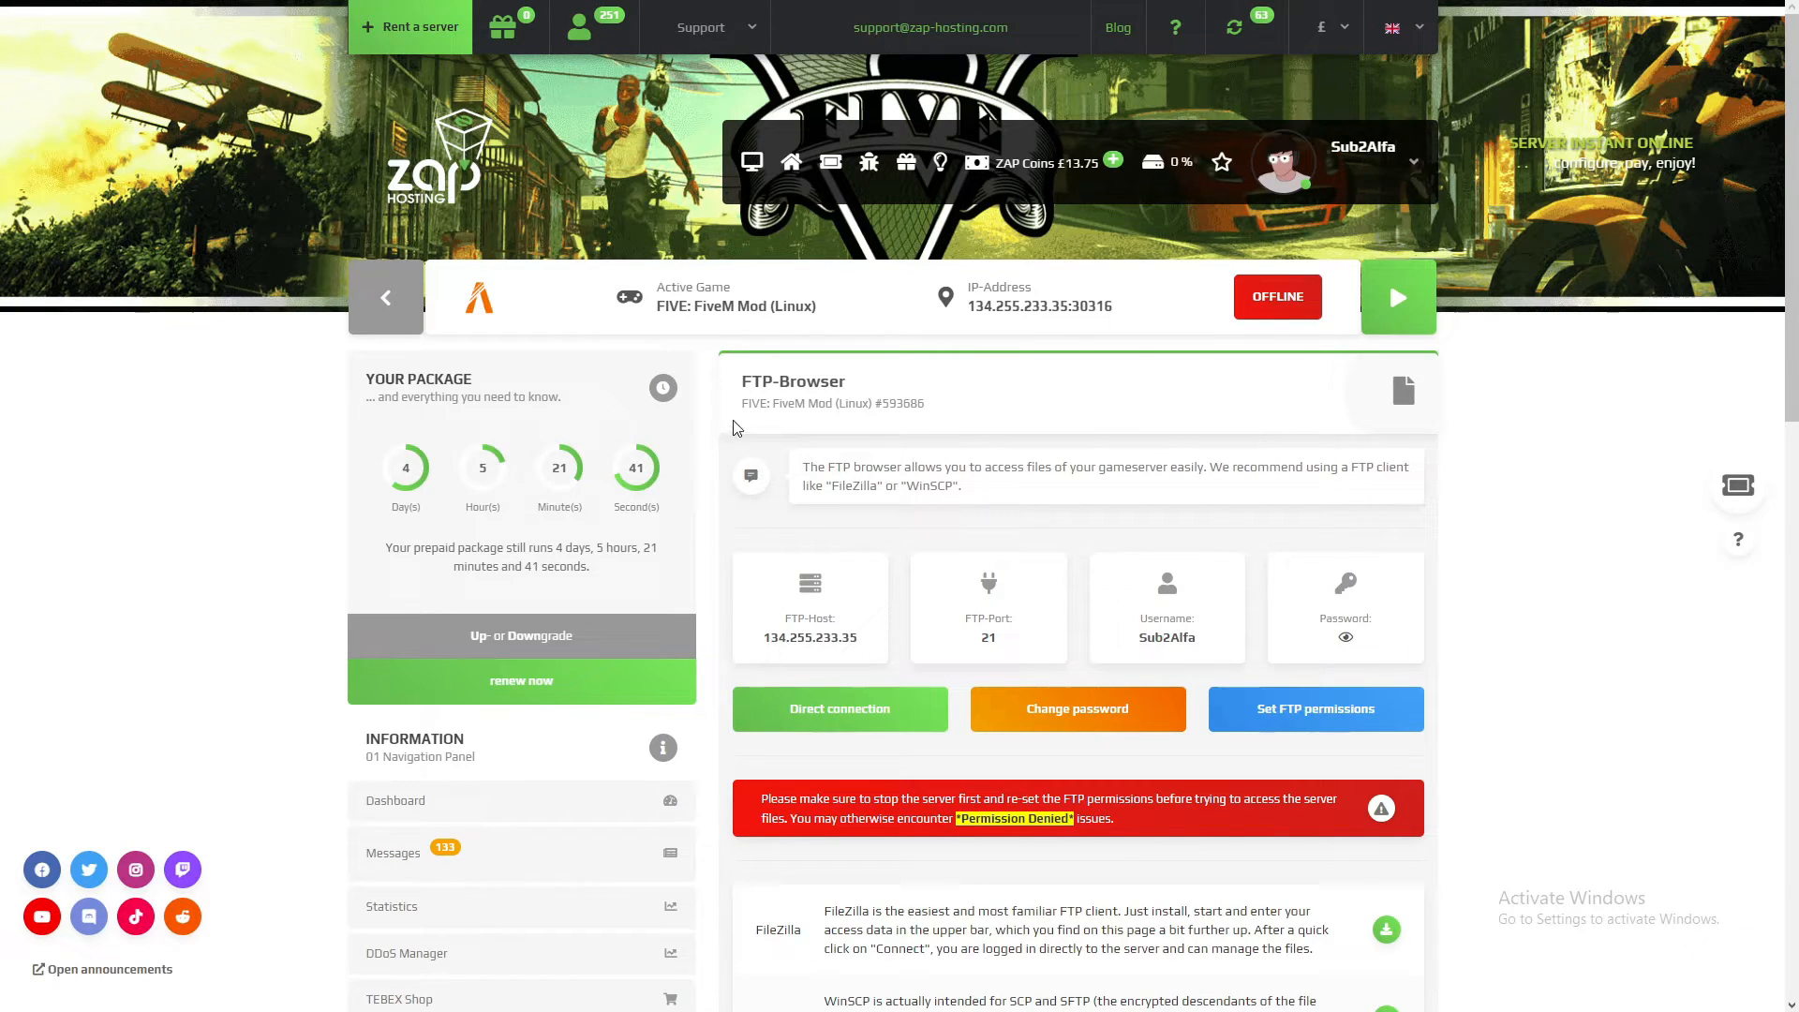
scroll(1159, 491, down, 1)
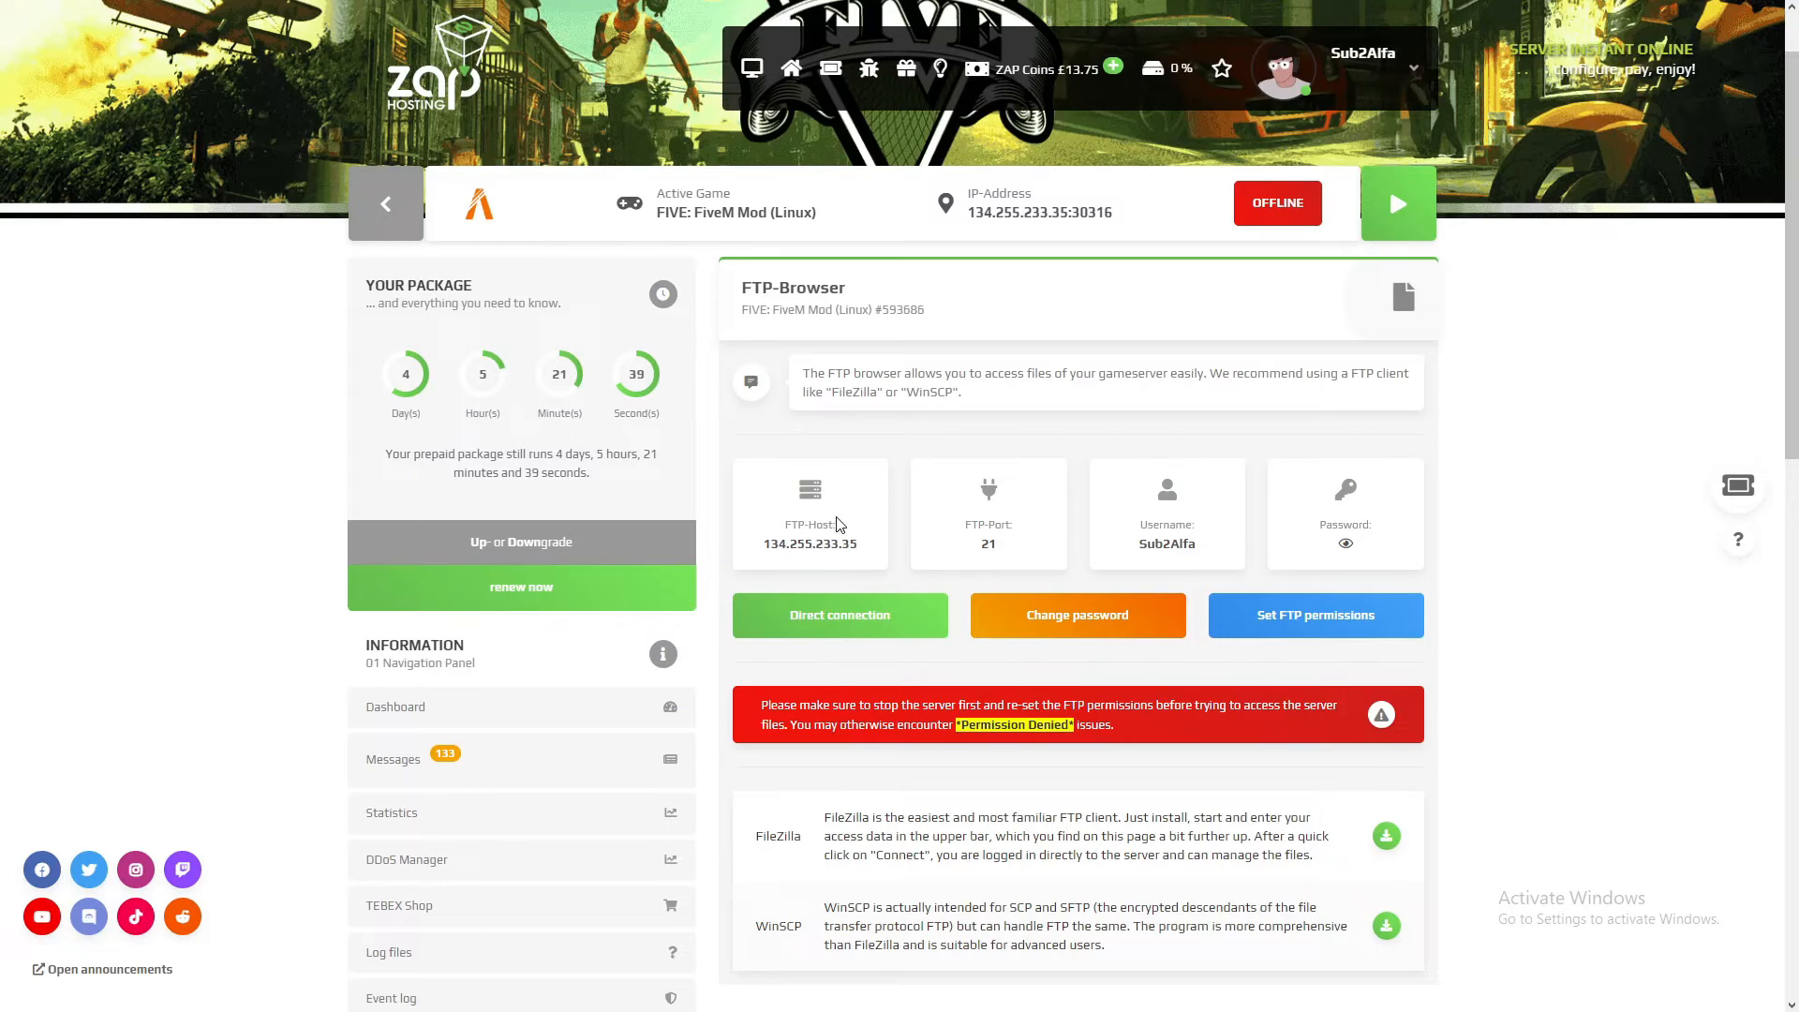
scroll(1372, 559, down, 1)
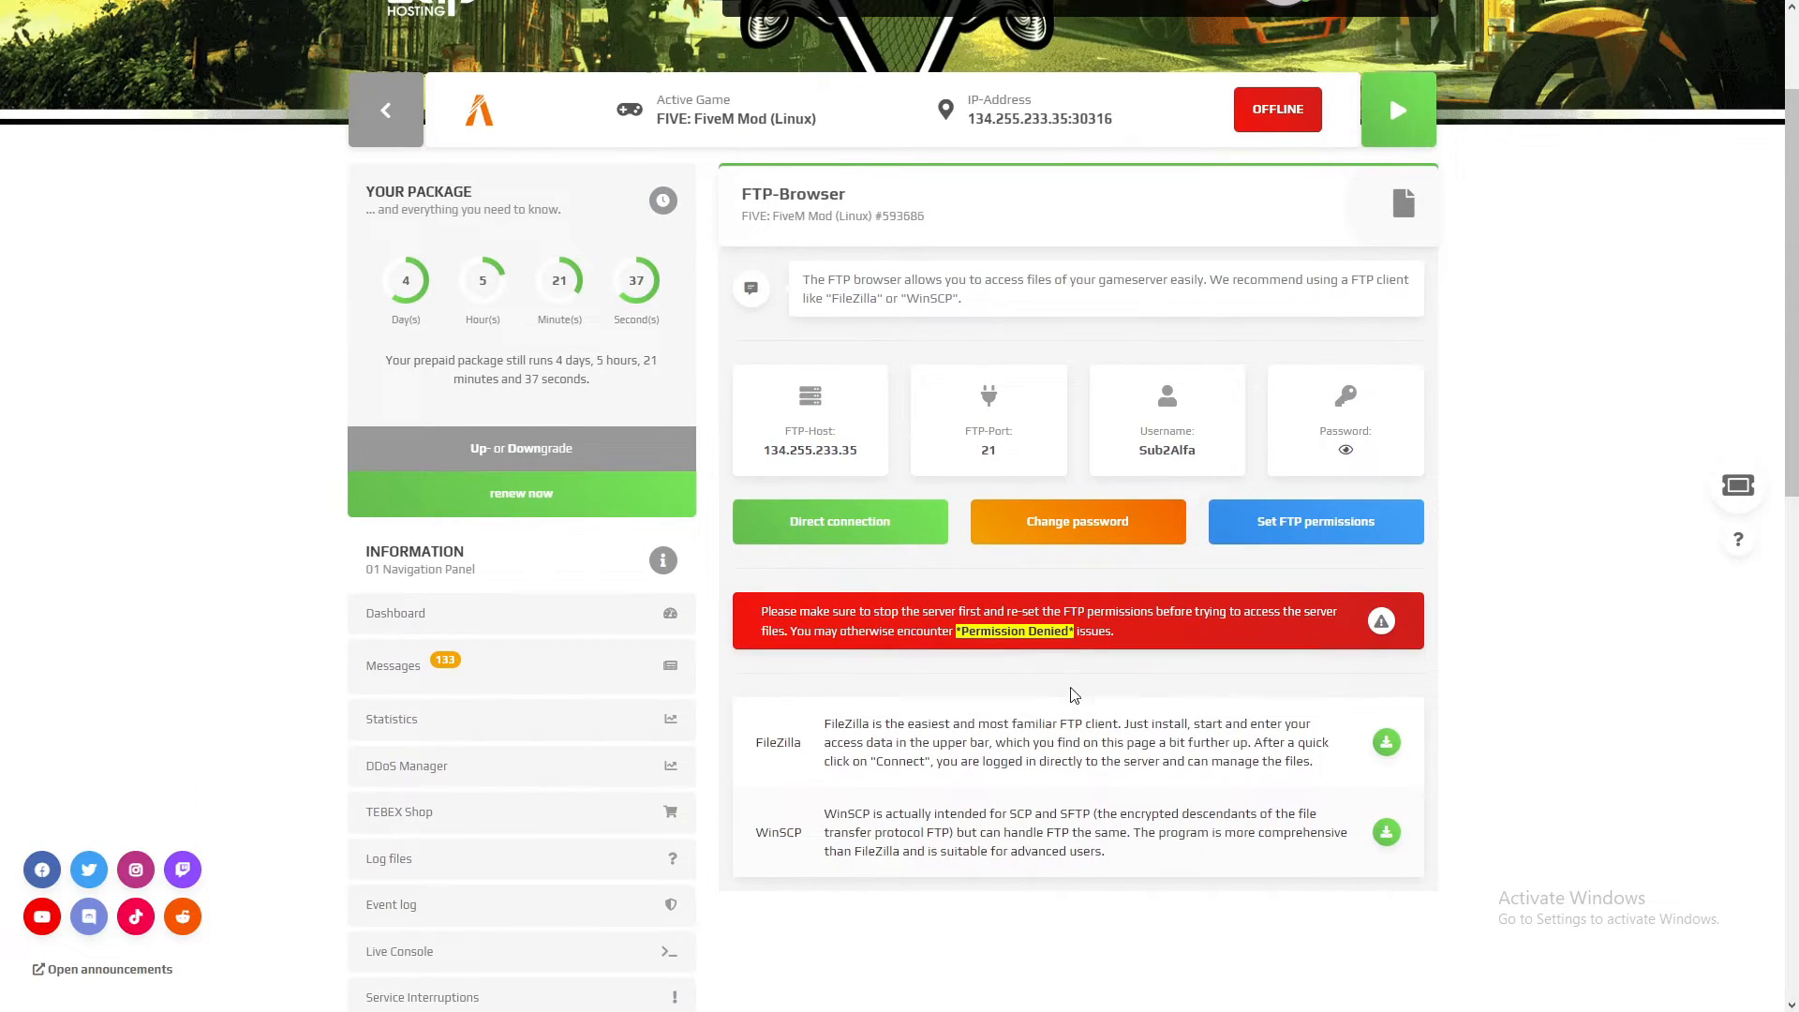
drag(757, 741, 795, 743)
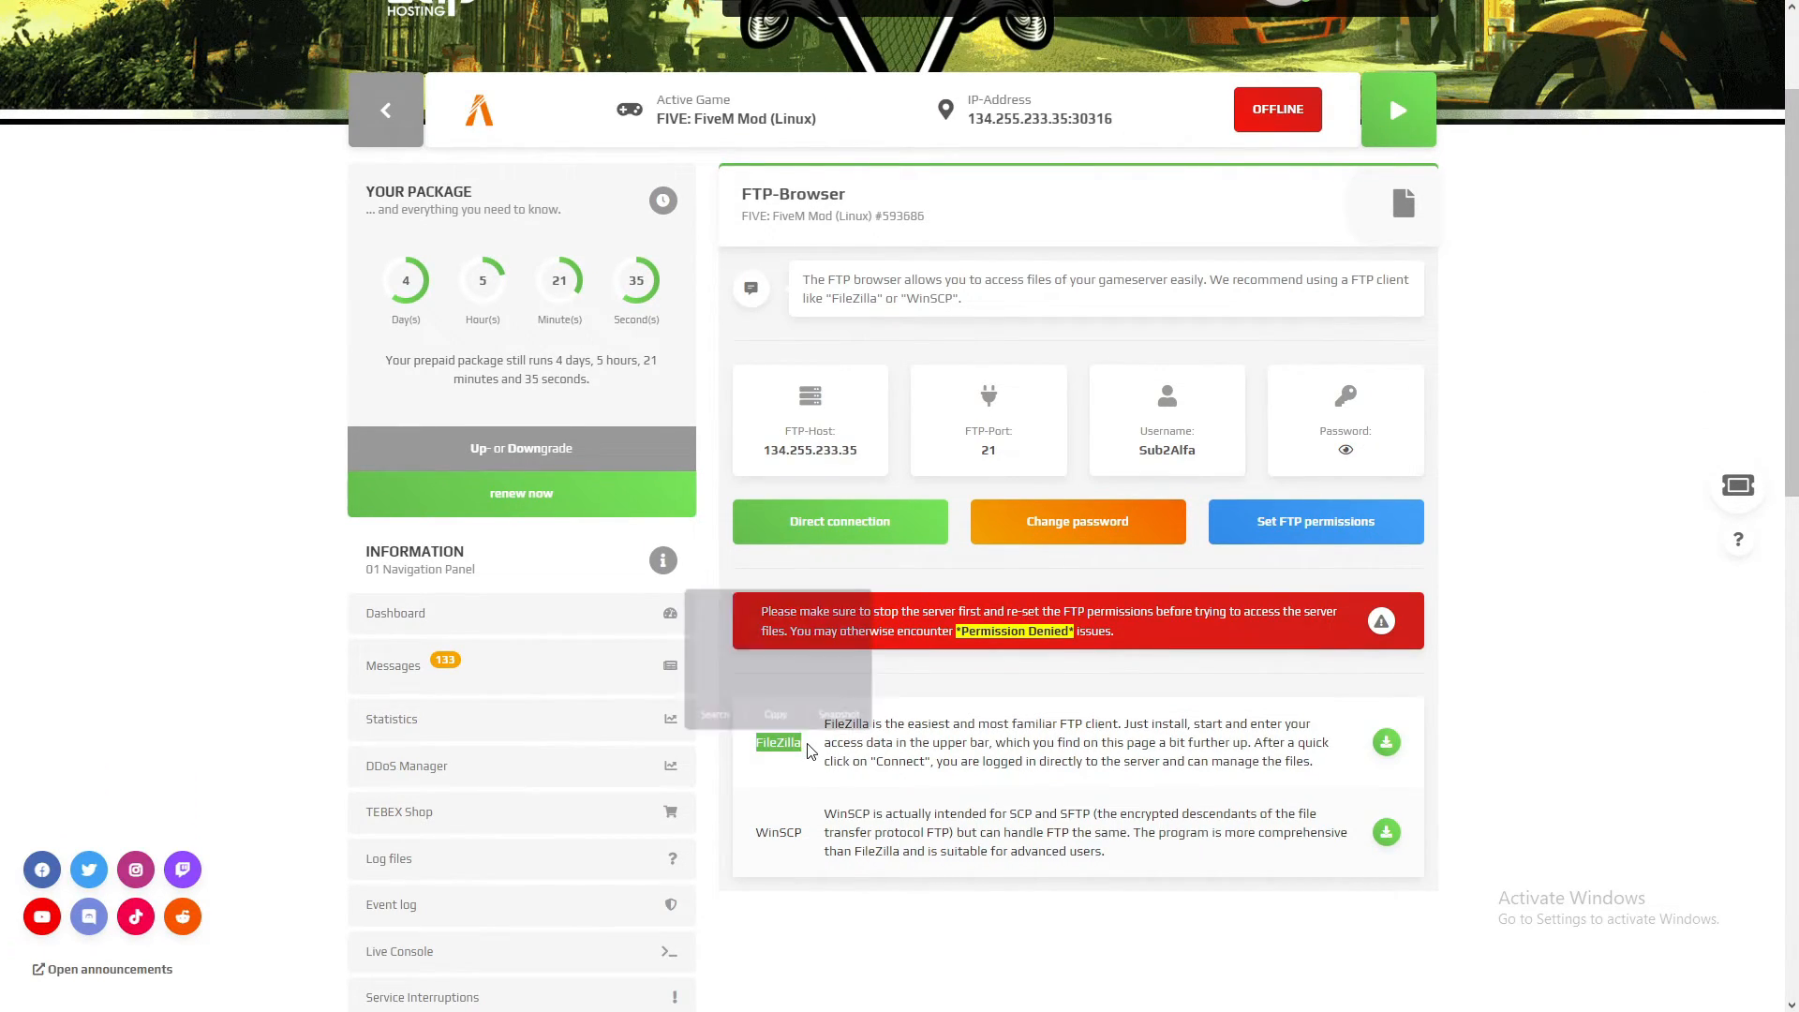
drag(755, 833, 817, 839)
click(814, 839)
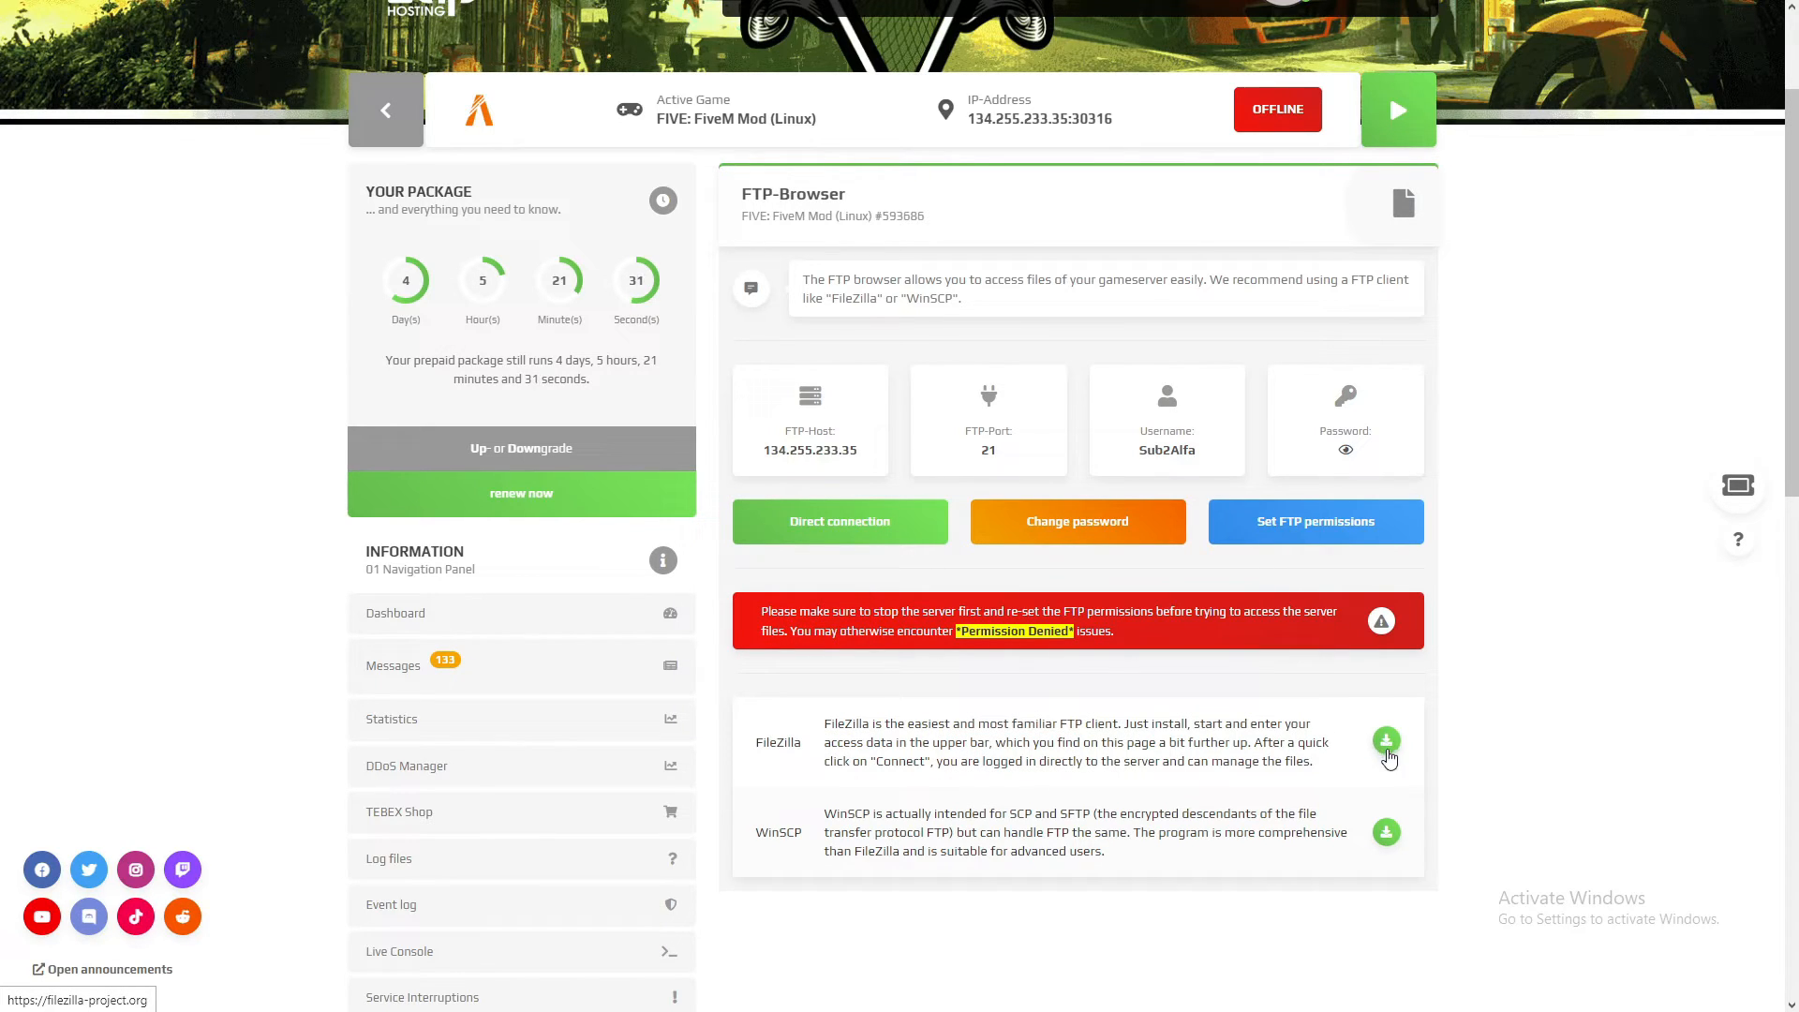
scroll(1324, 580, up, 1)
drag(1337, 546, 750, 516)
click(750, 516)
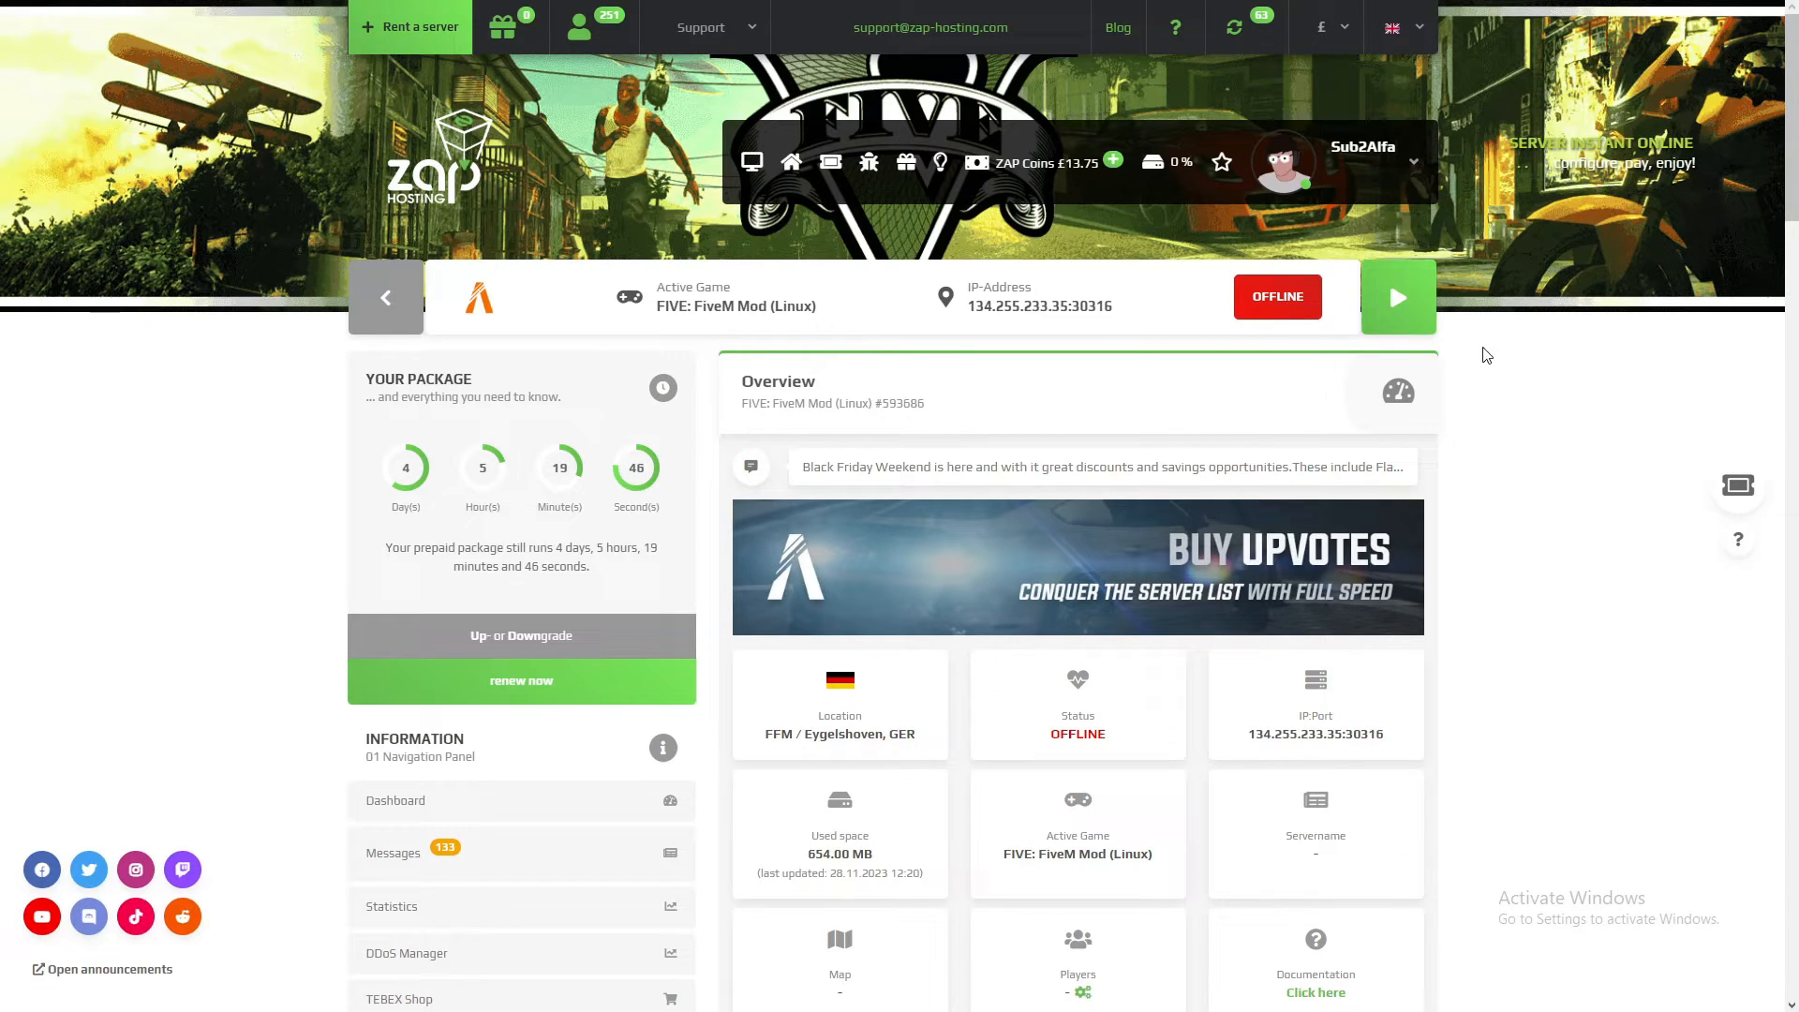
Step: Start the game server, check its startup output in the console, and close the console
click(1378, 291)
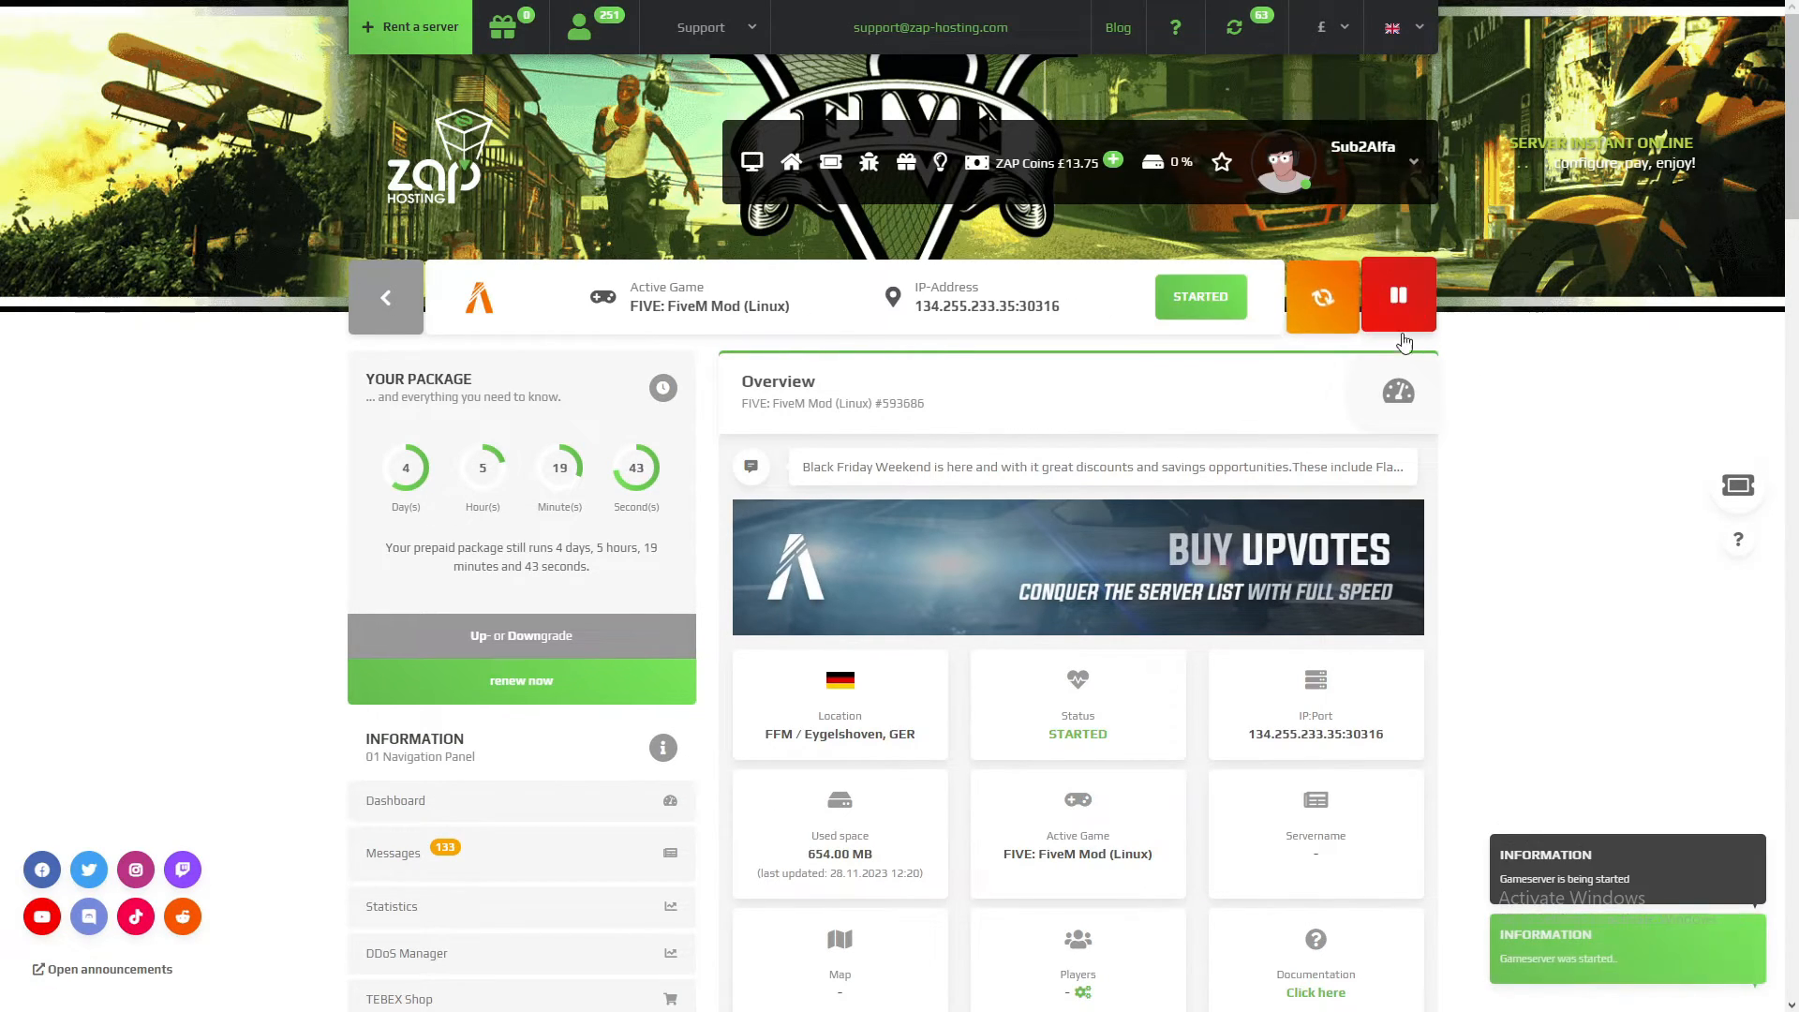
scroll(1340, 565, down, 1)
scroll(1340, 565, down, 2)
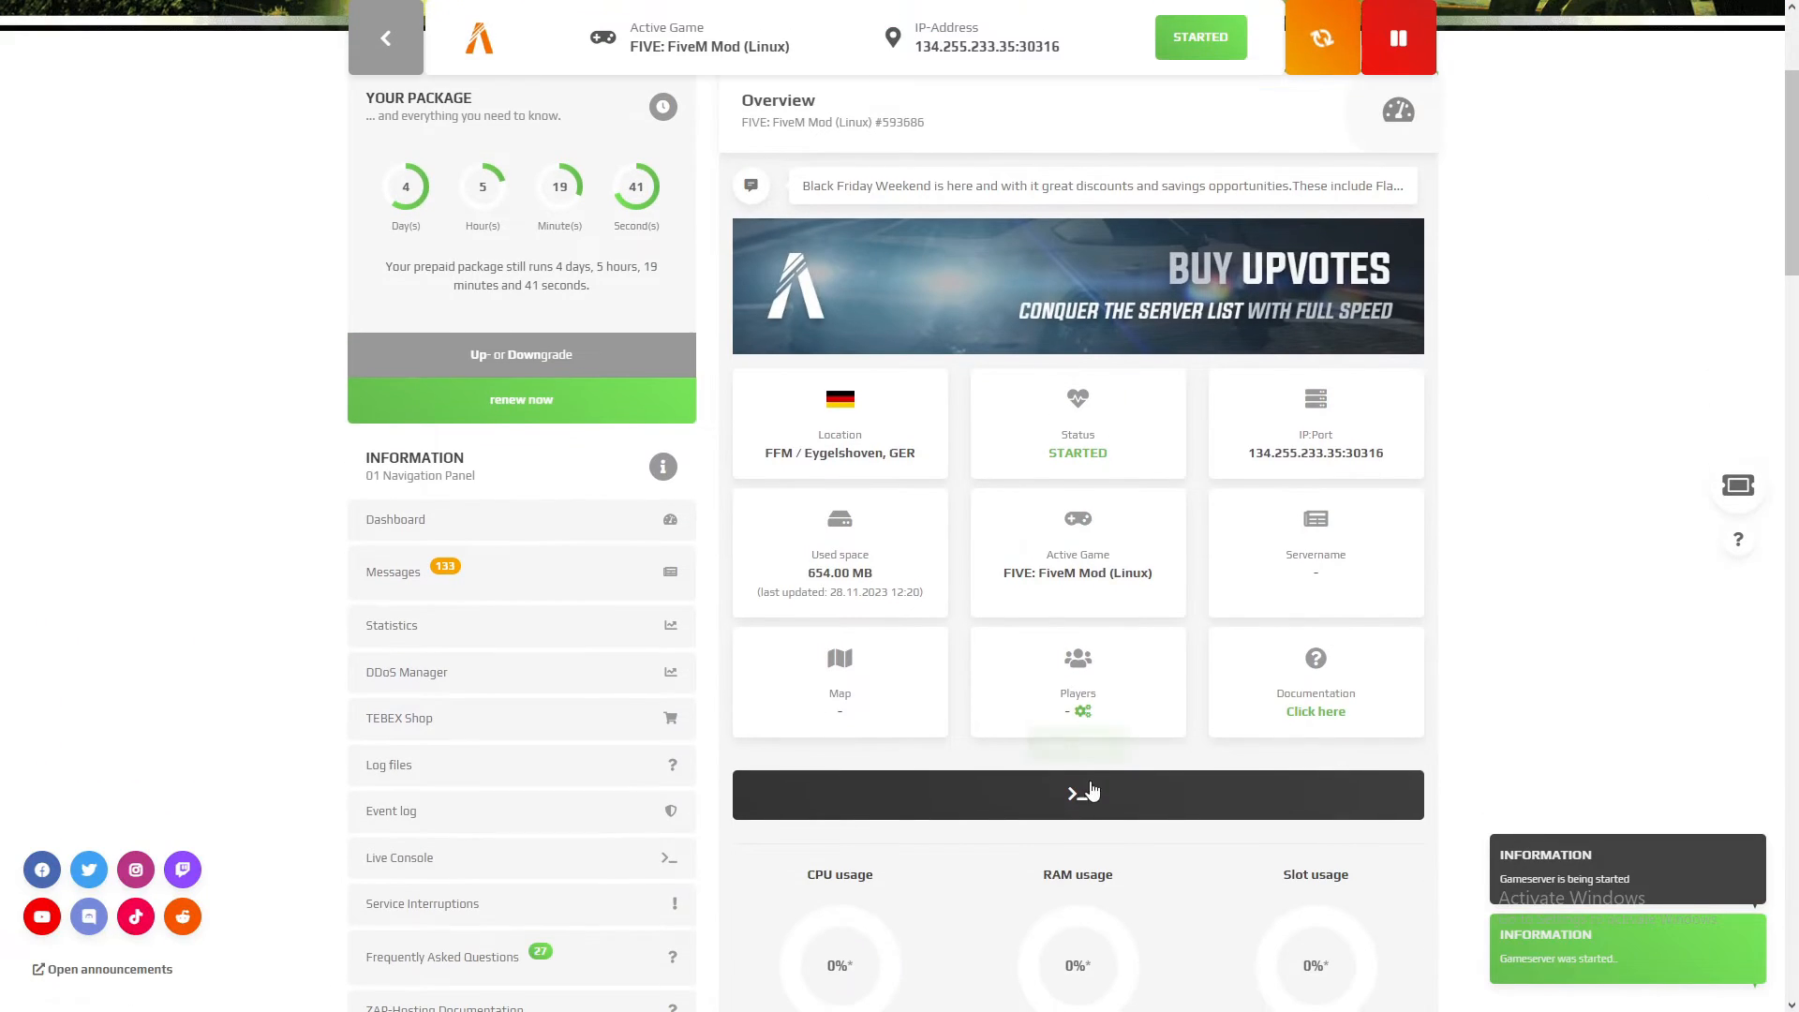
click(1076, 790)
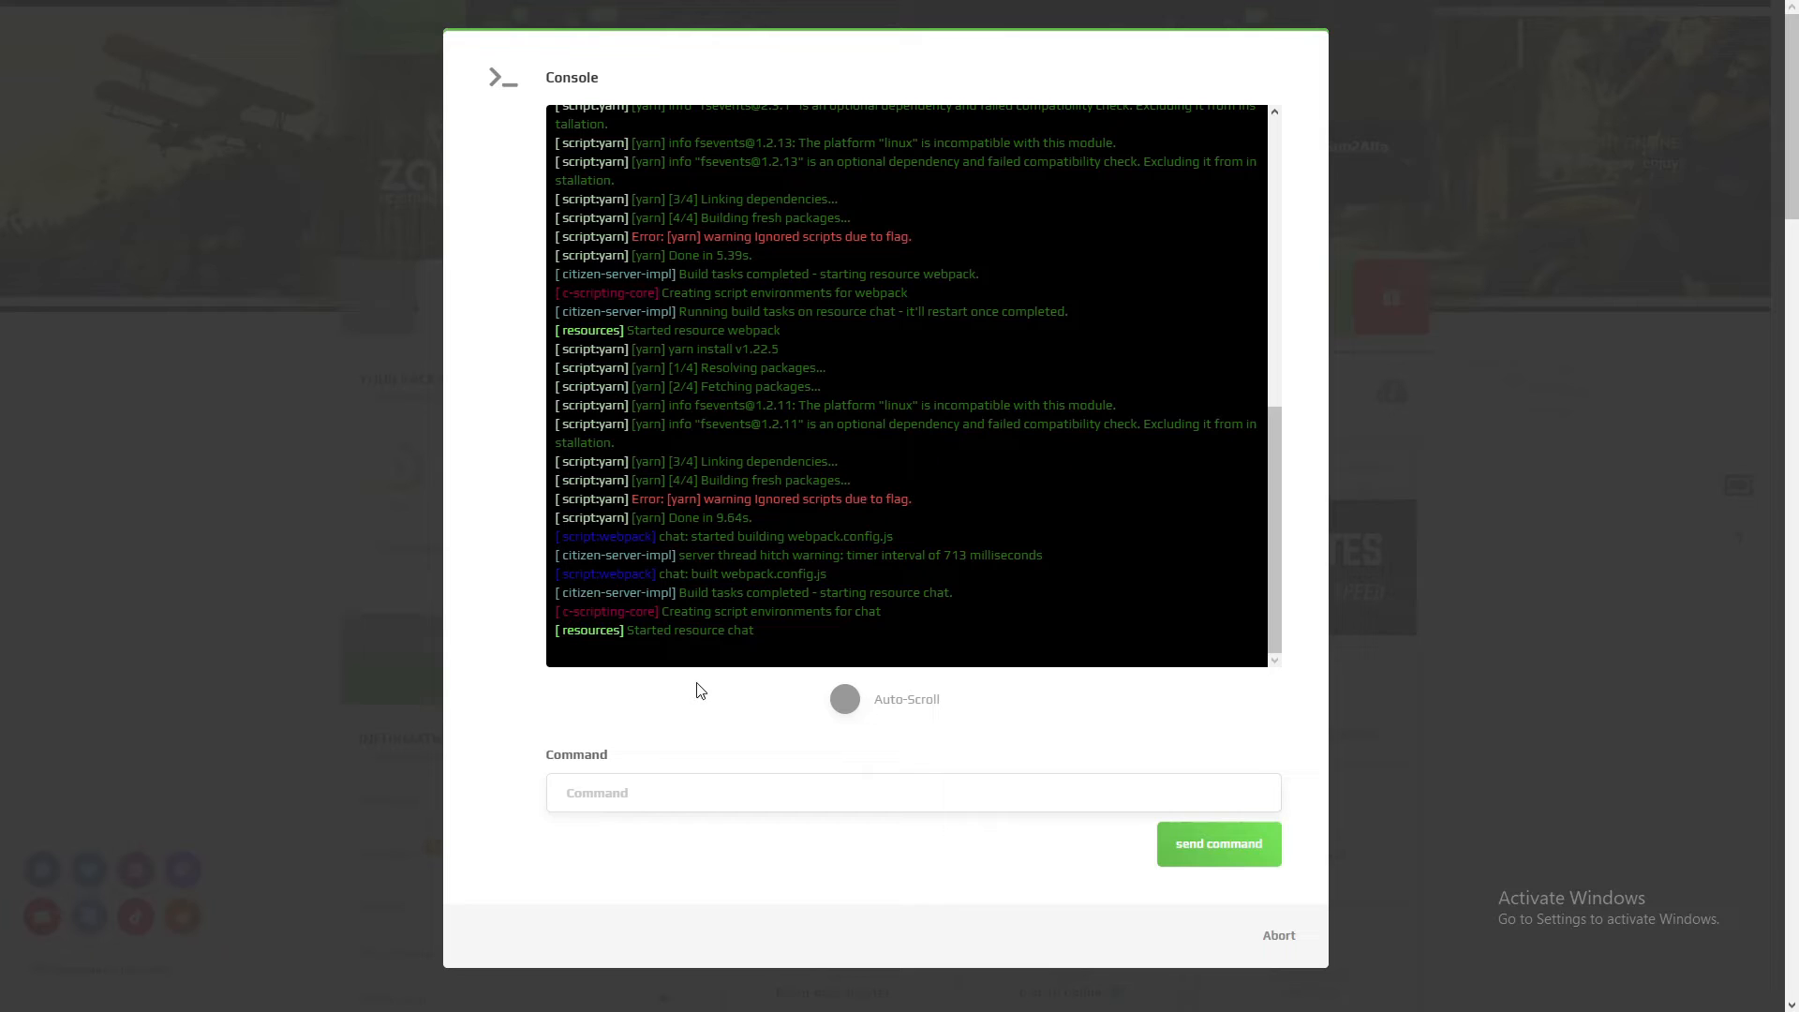
click(1275, 937)
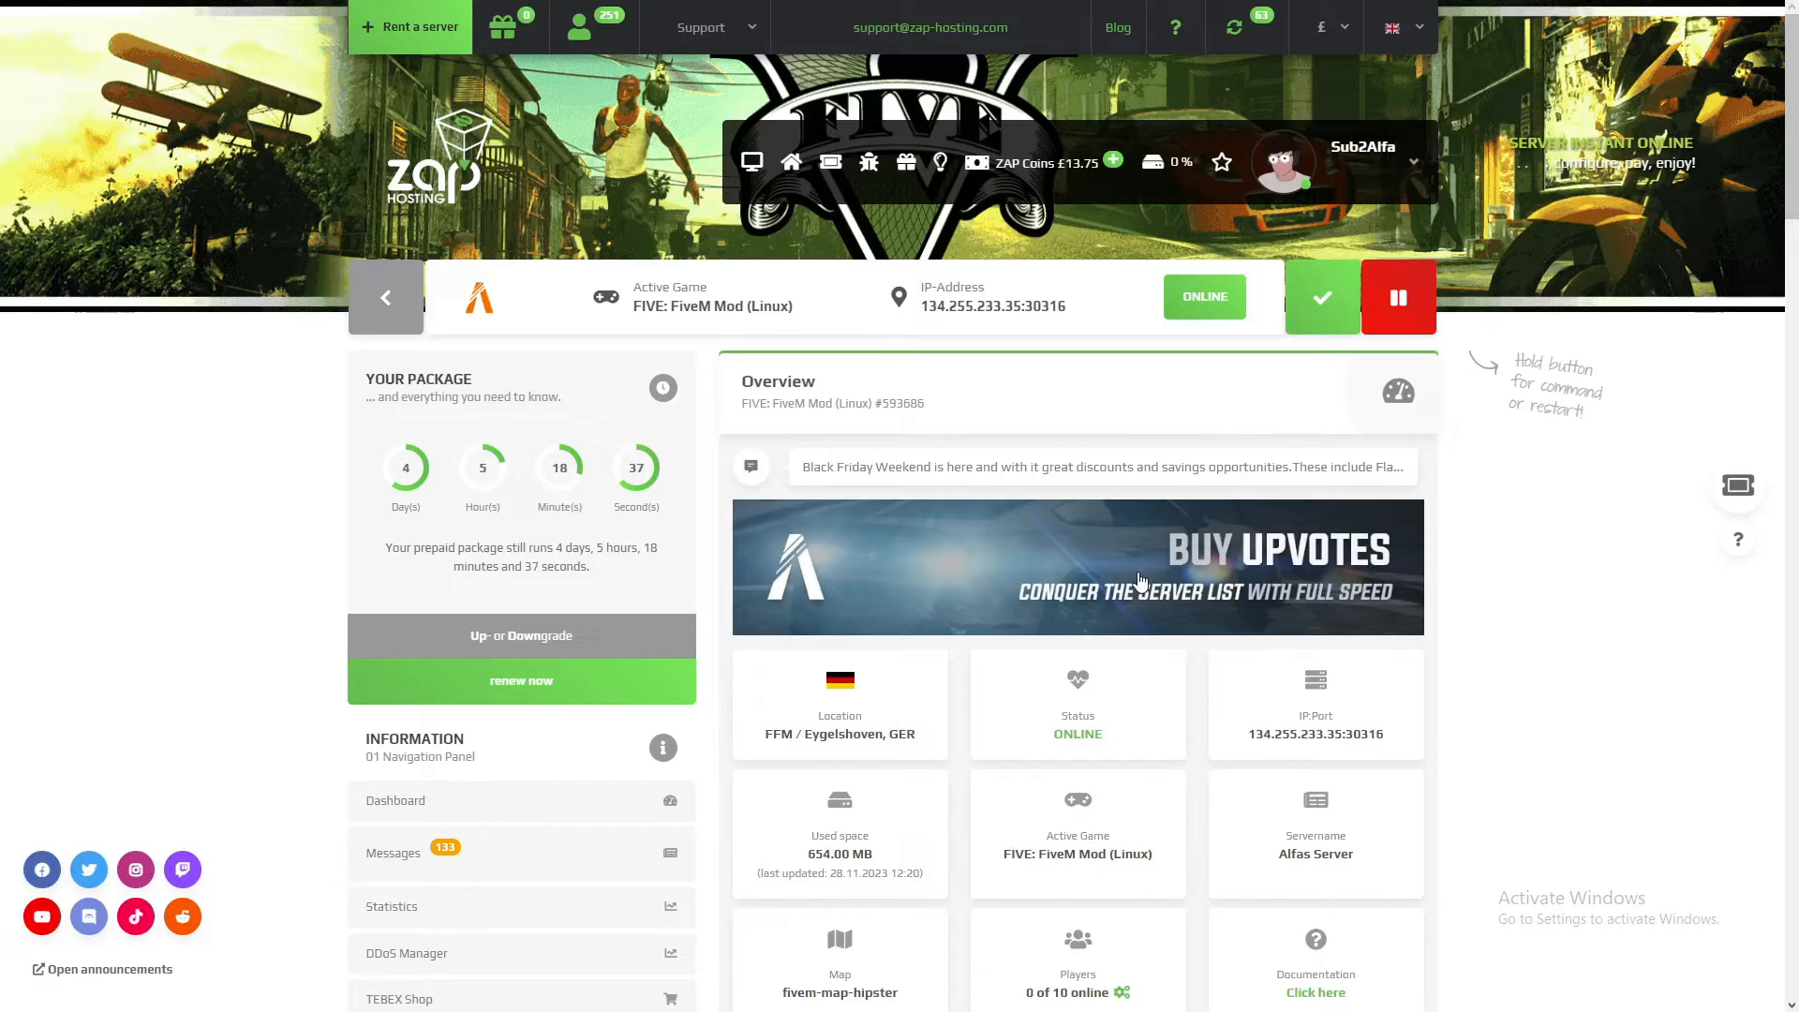
Step: Copy the server's IP address including the port from the server header
drag(1073, 311, 919, 316)
right_click(933, 311)
click(982, 373)
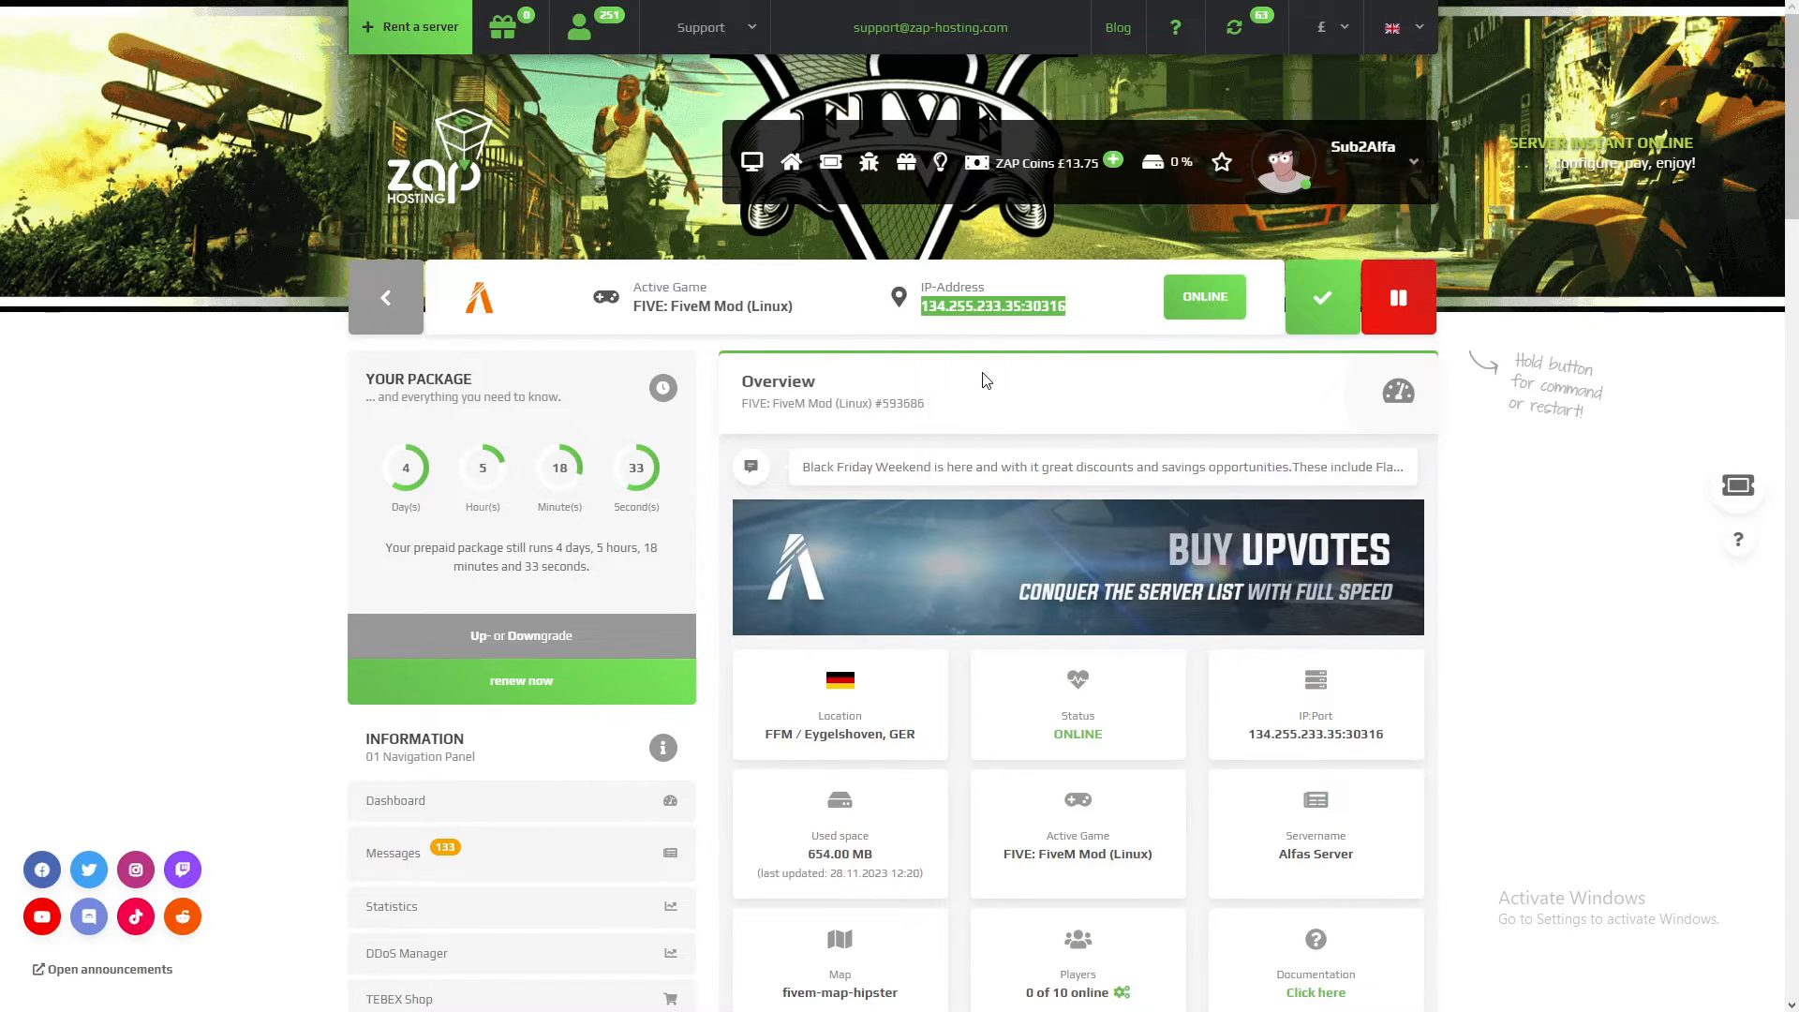
Step: Switch to FiveM, run the connect command with the copied server address in its console, and accept the game version restart
key(alt+Tab)
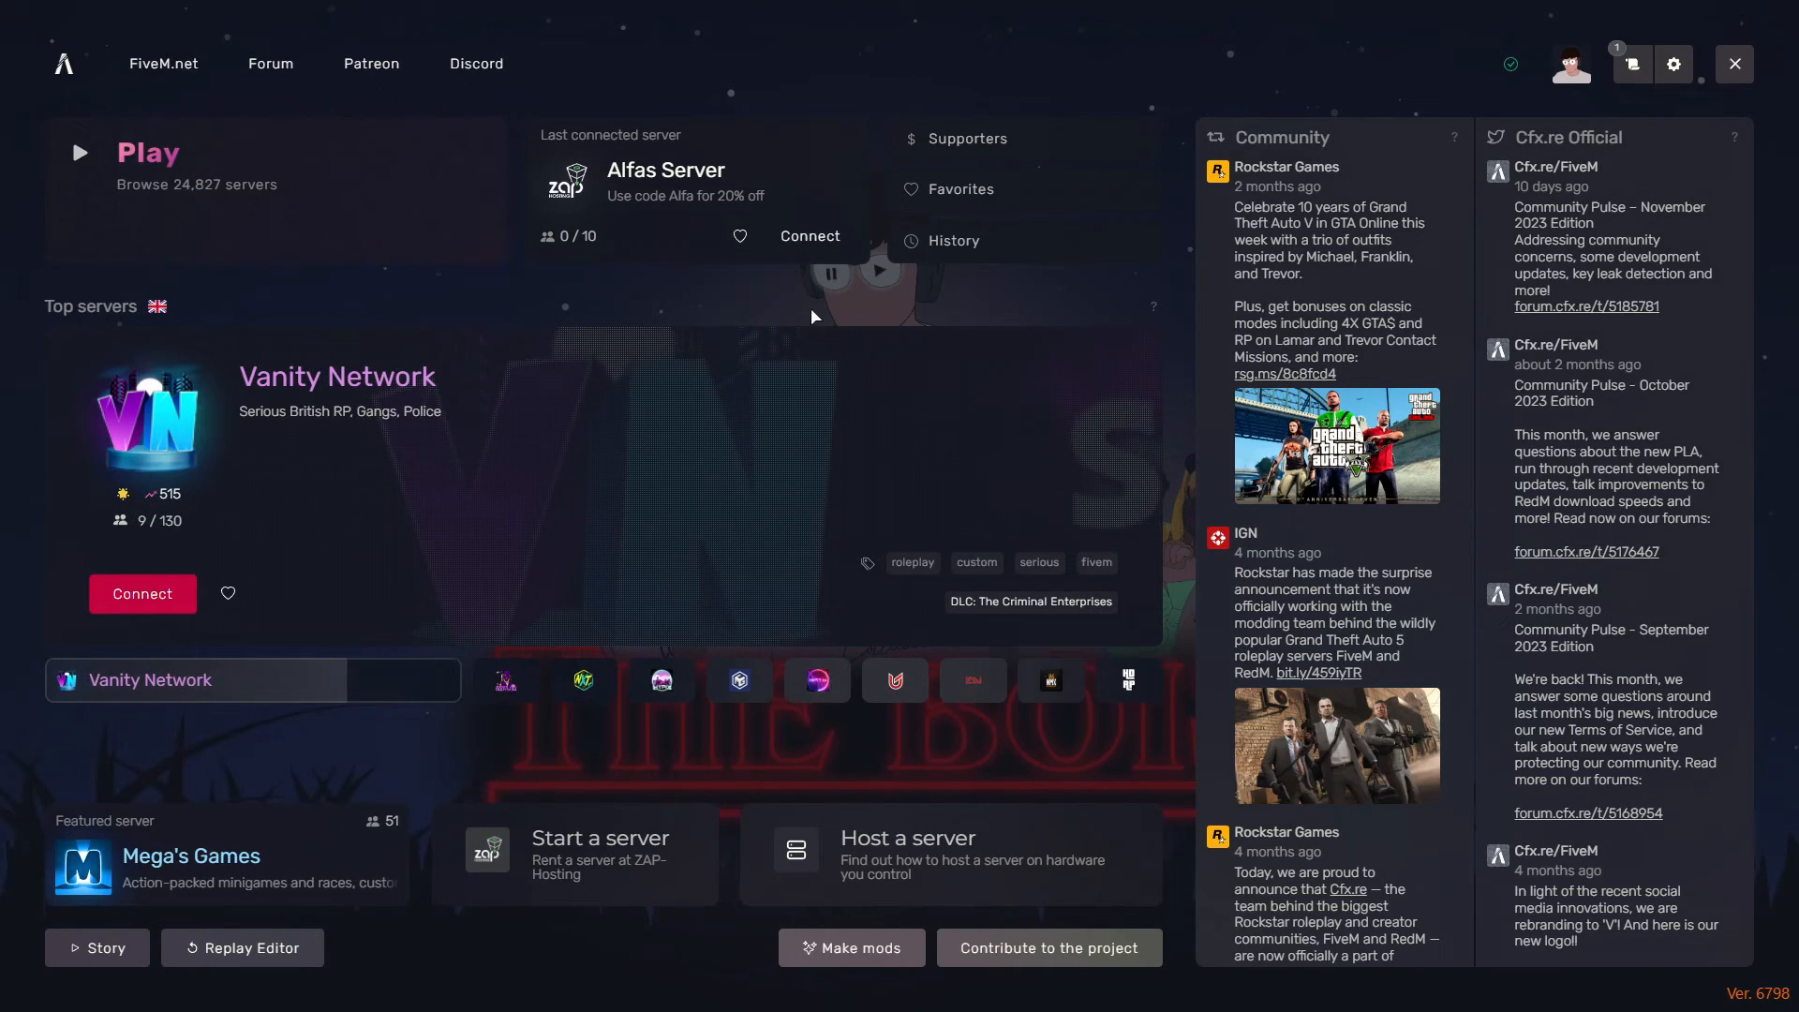
key(F8)
text(connect 134.255.233.35:30316)
key(ctrl+v)
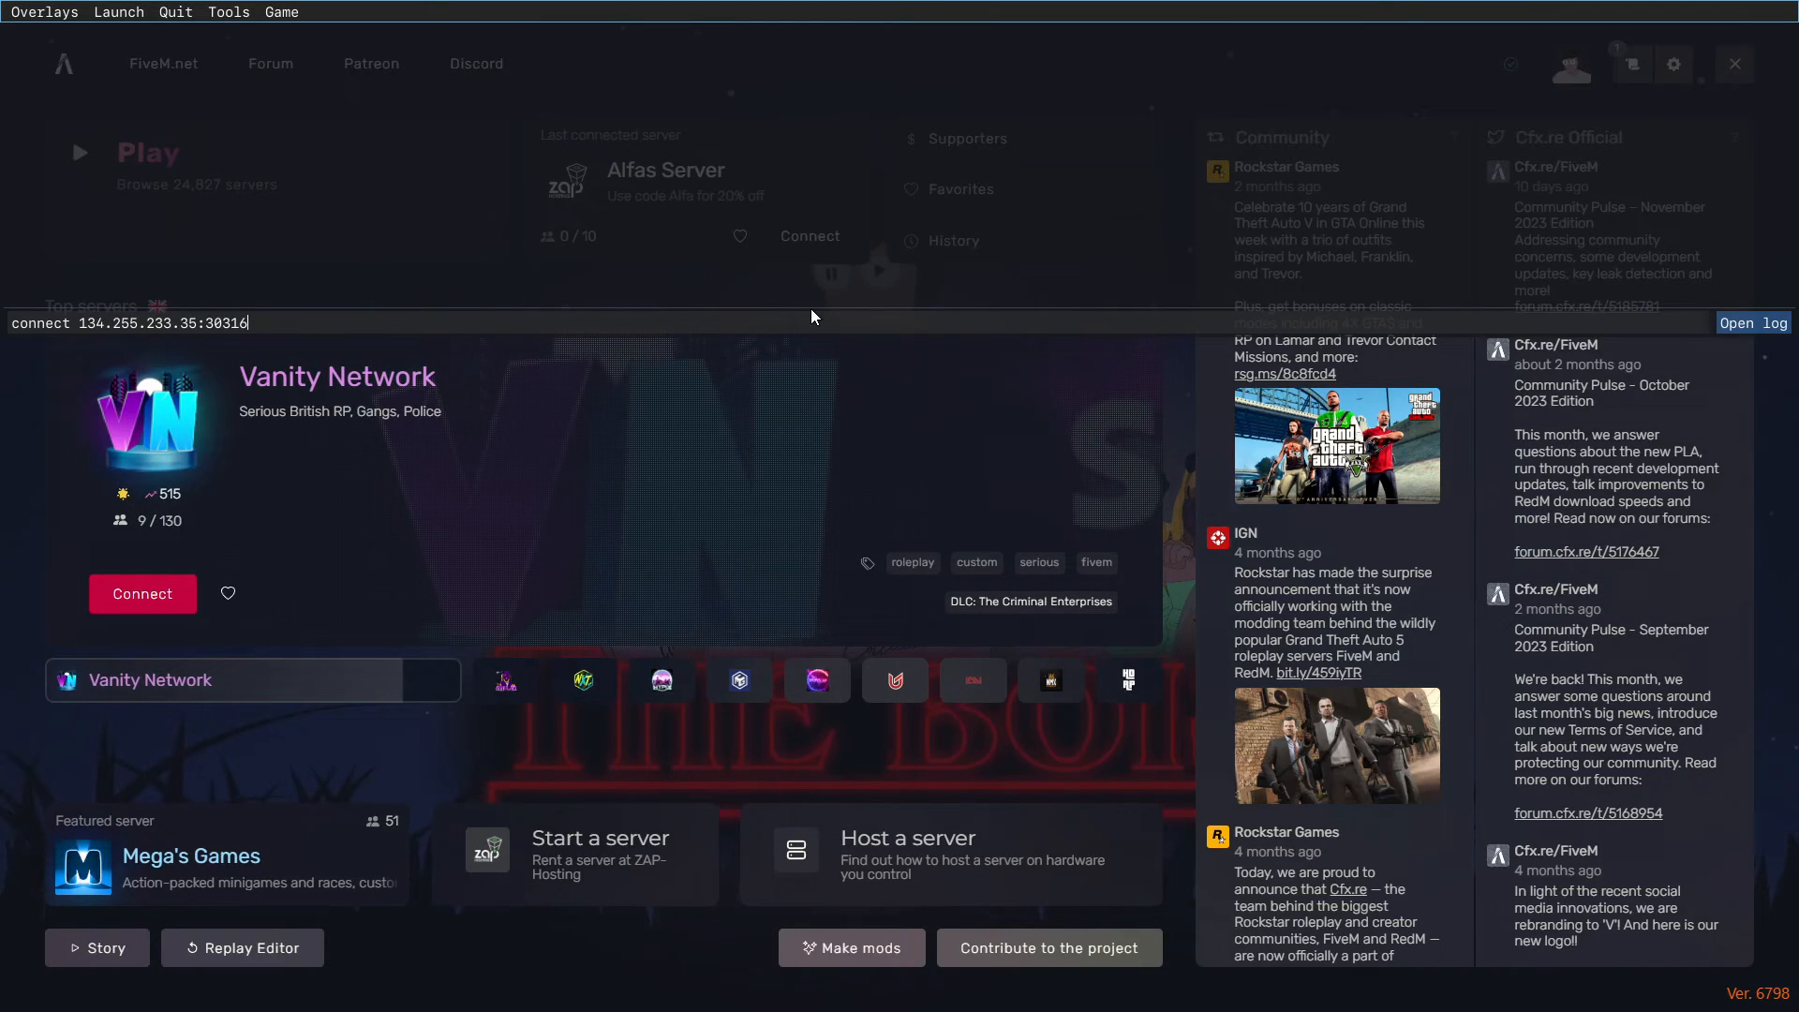
key(Return)
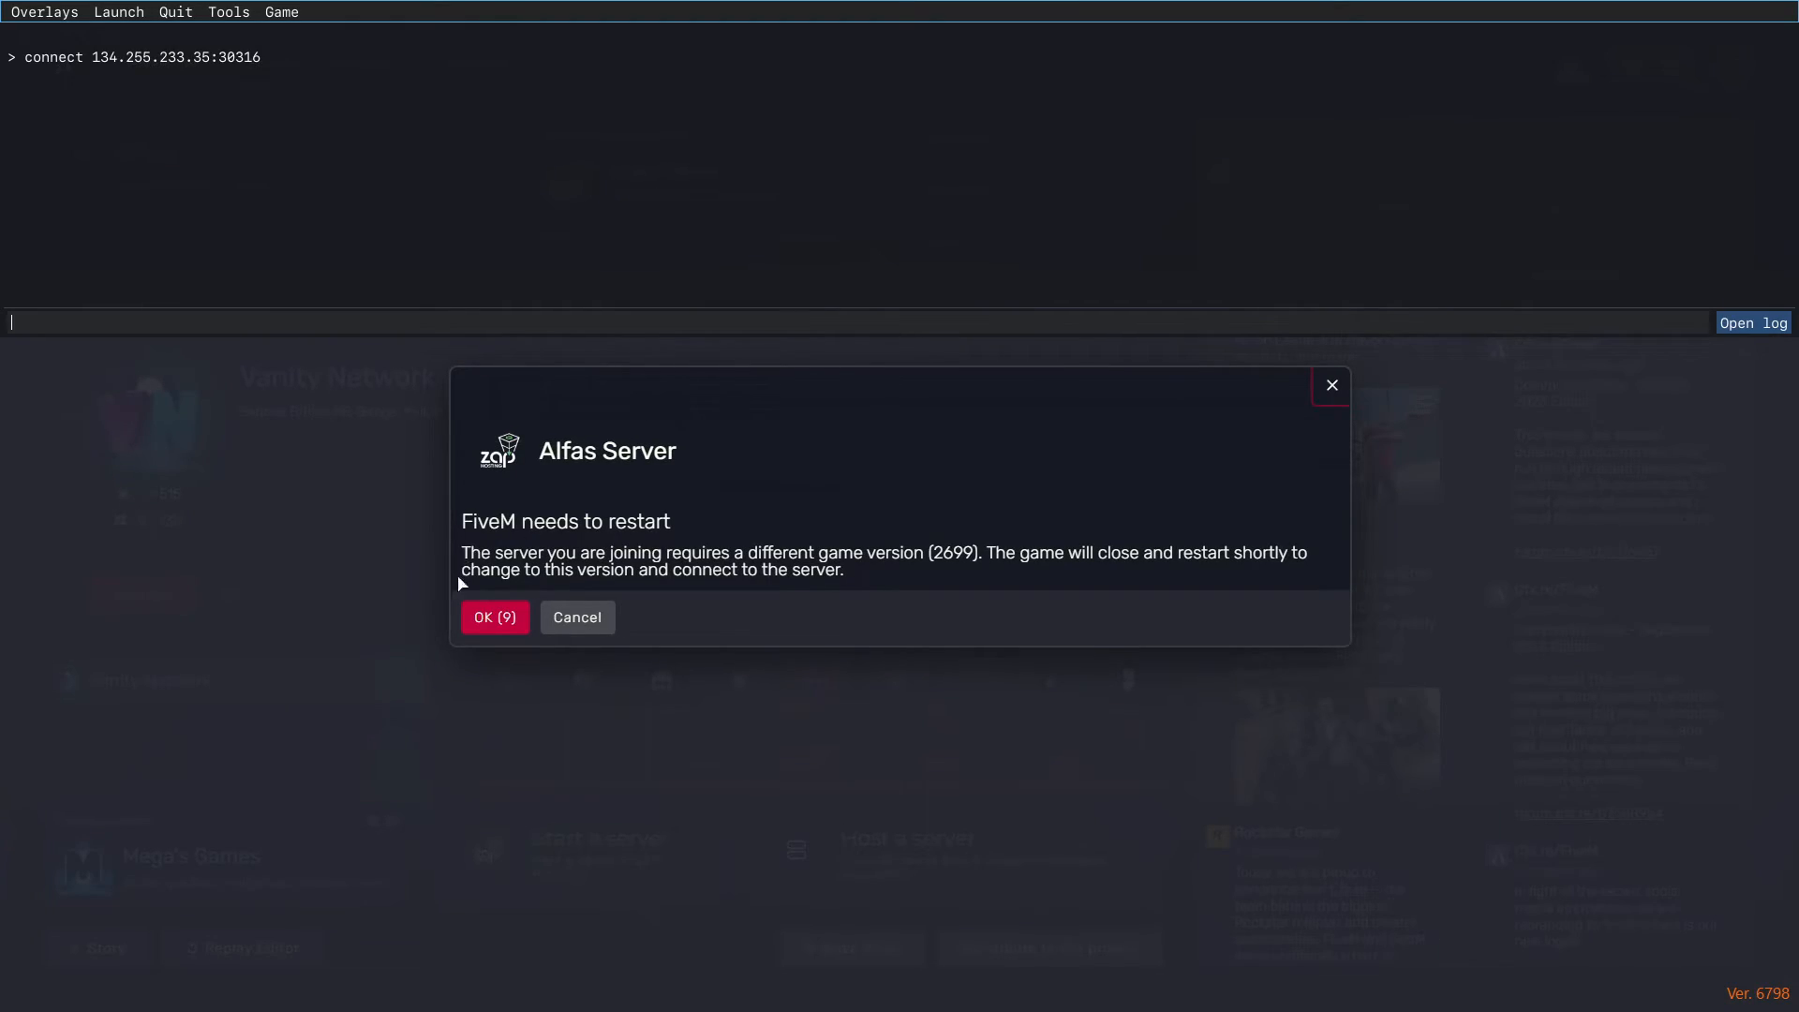
key(F8)
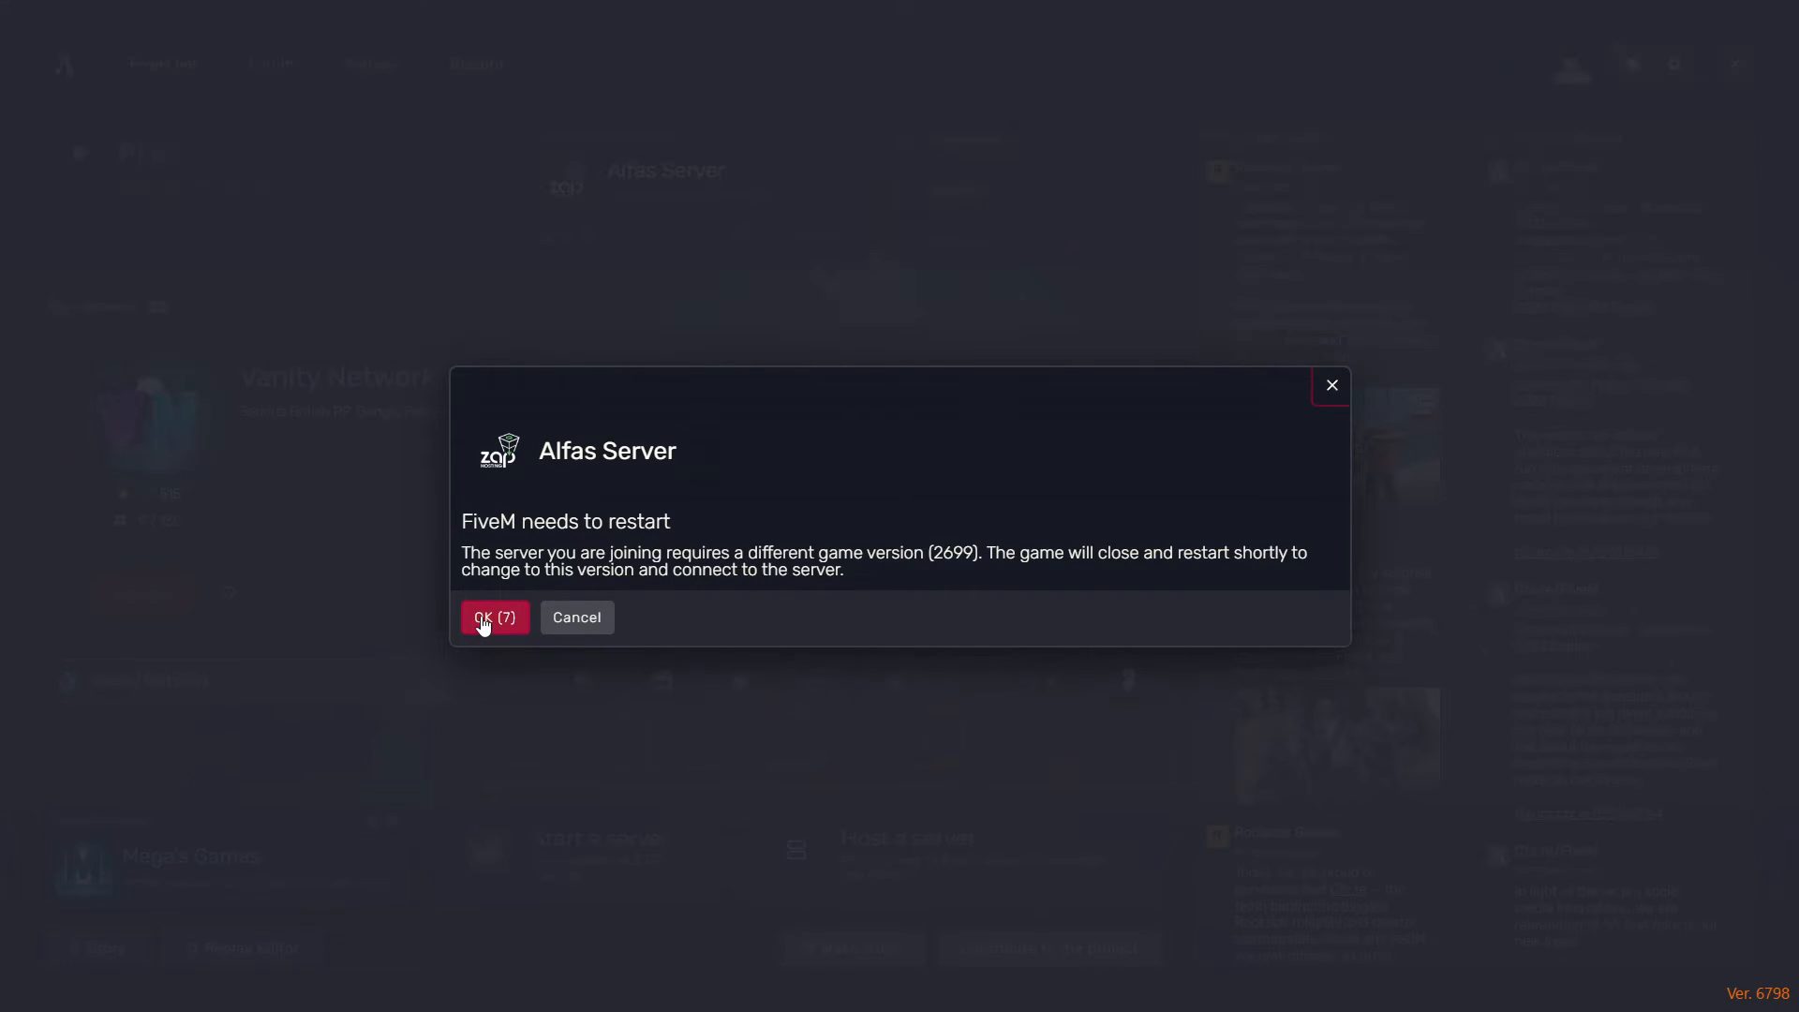
click(496, 618)
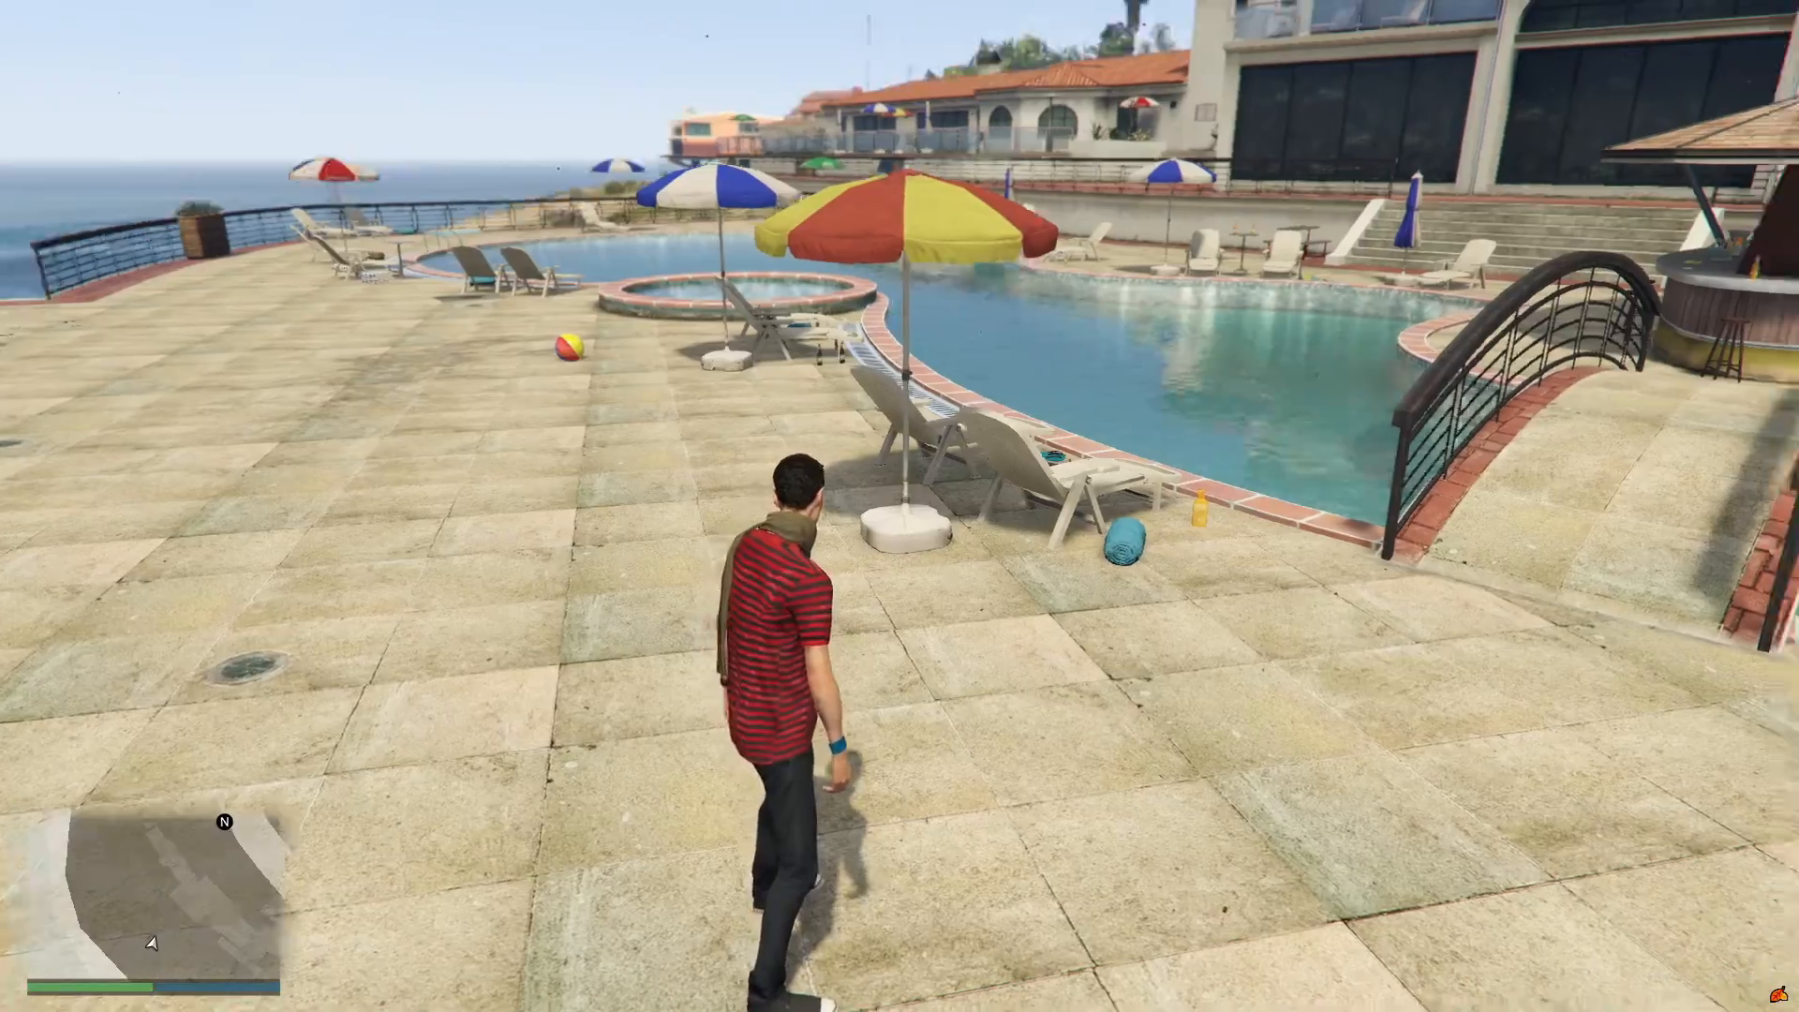
key(w)
key(space)
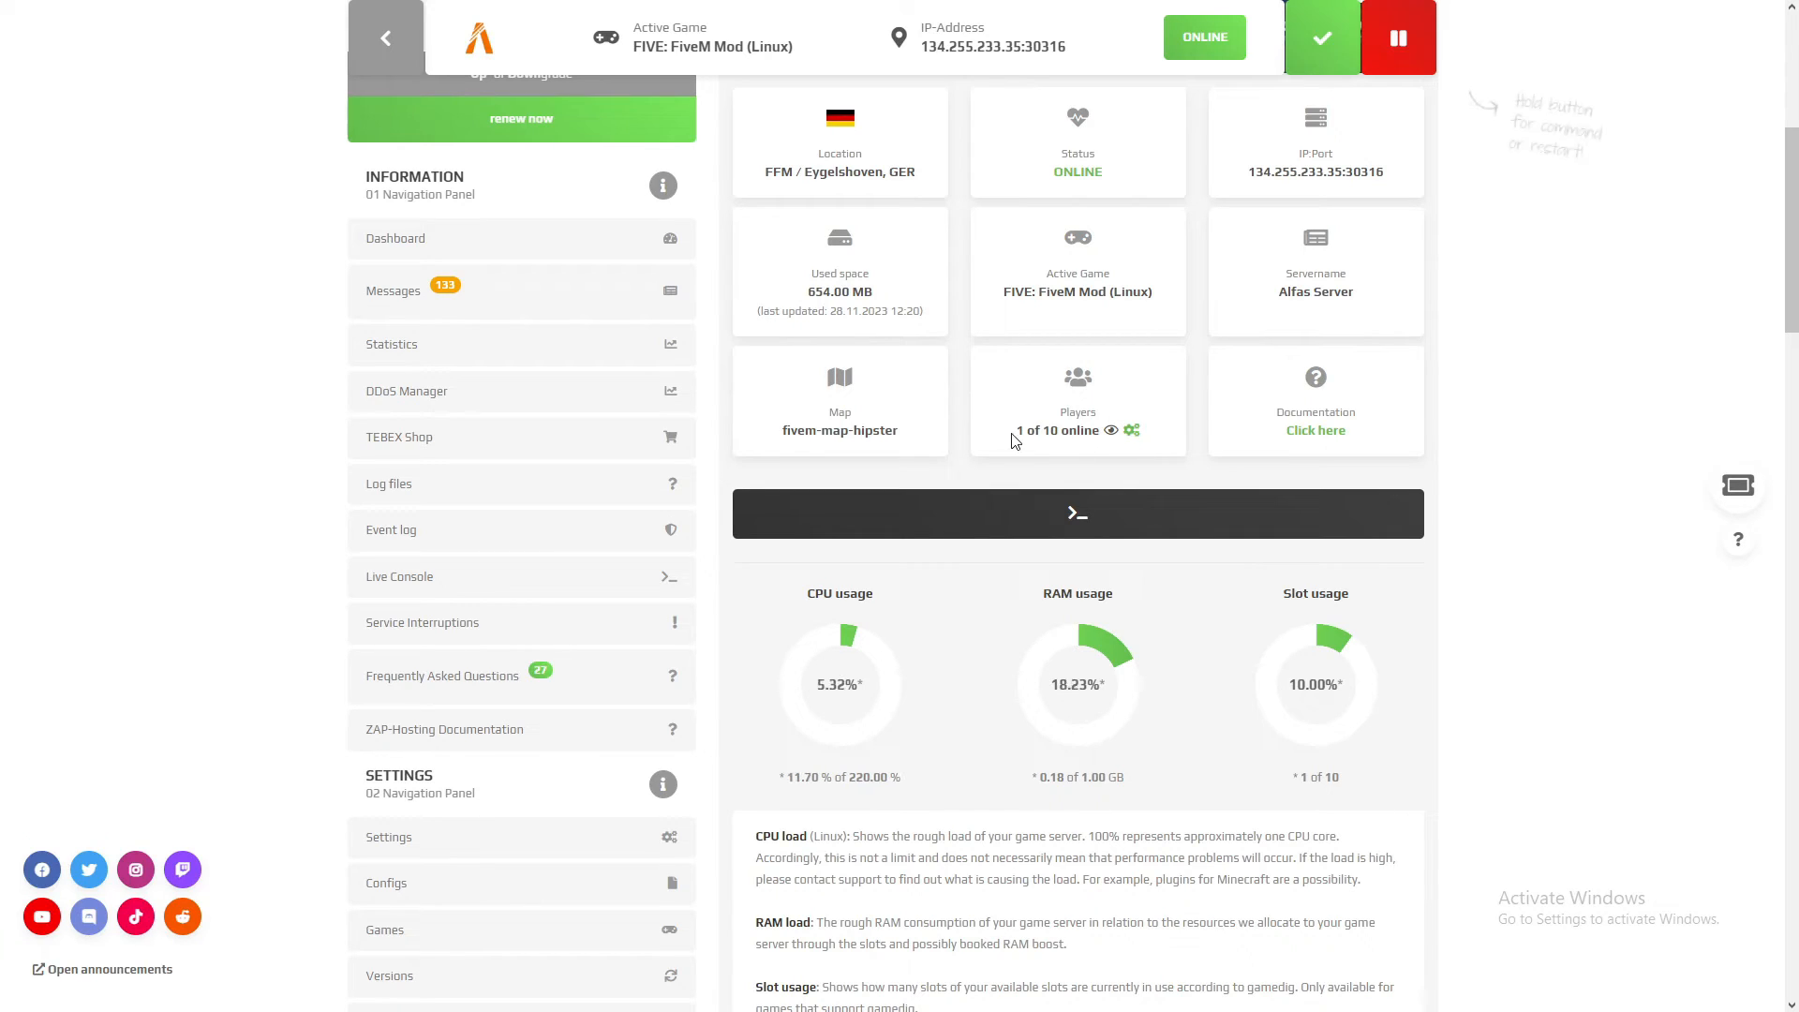
Step: View the list of players online on the server, inspect the player's ping and Steam ID, and close the list
drag(1016, 432, 1104, 436)
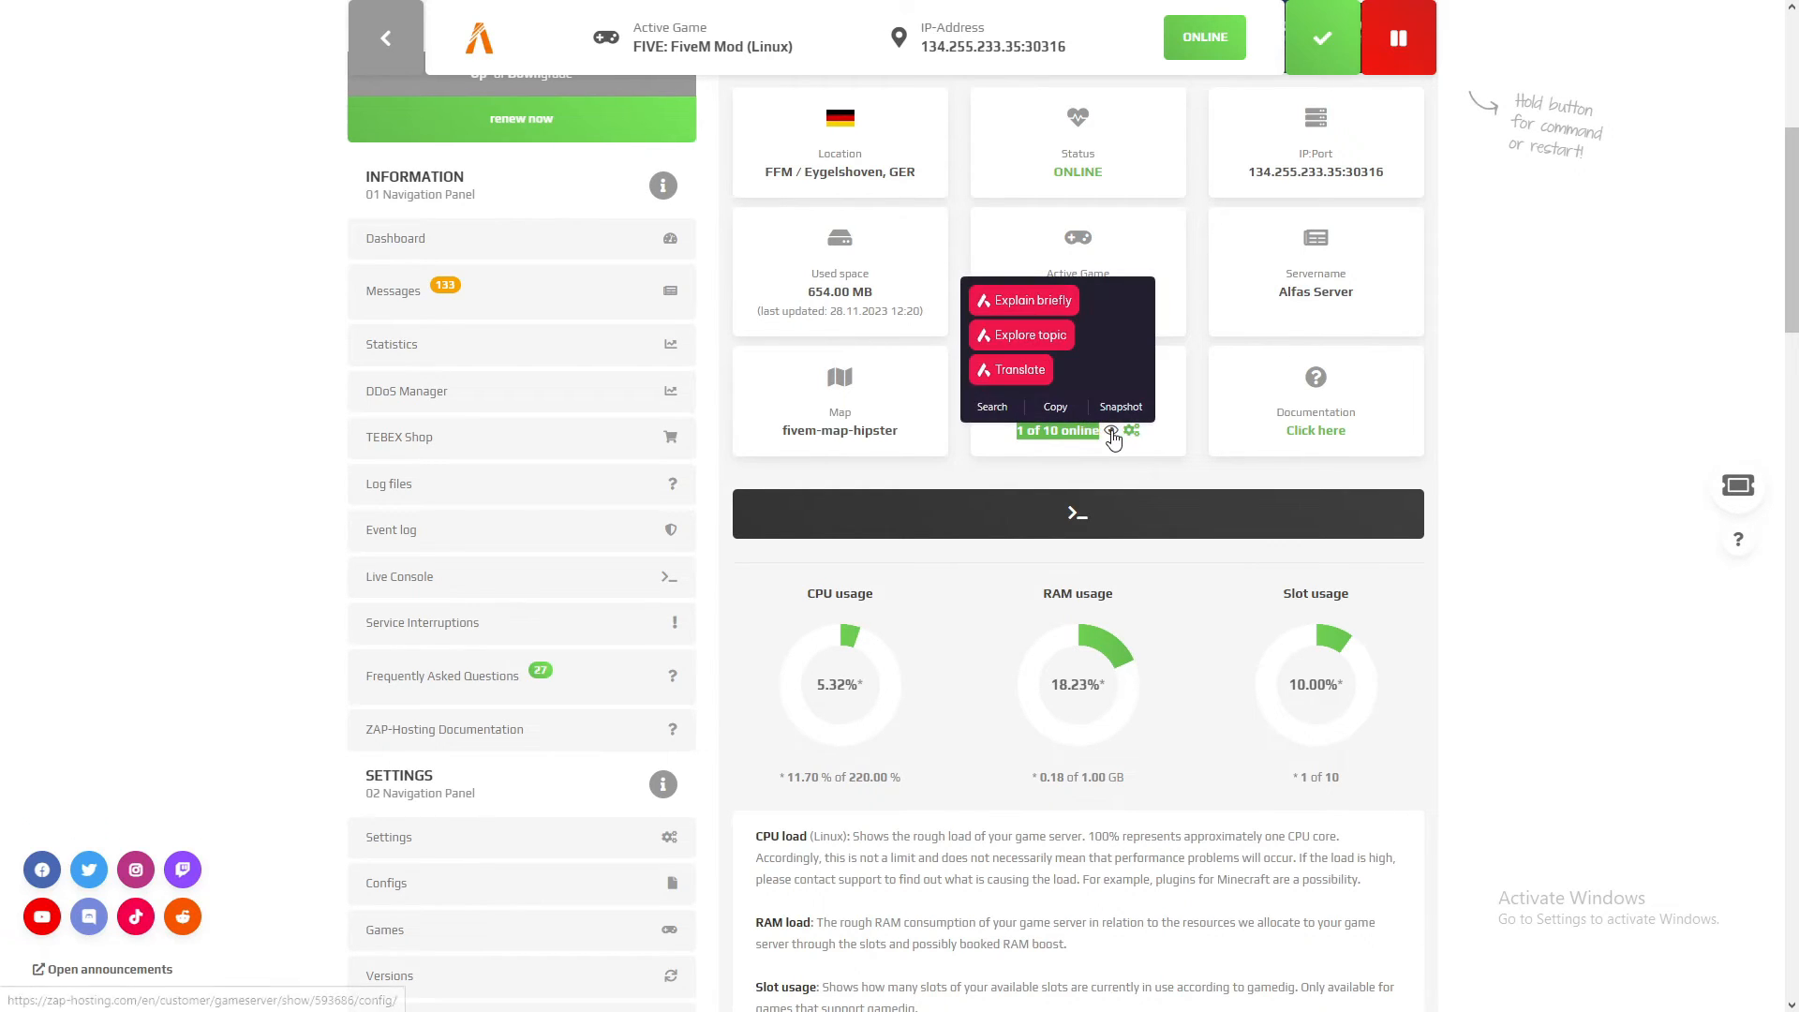
click(1110, 432)
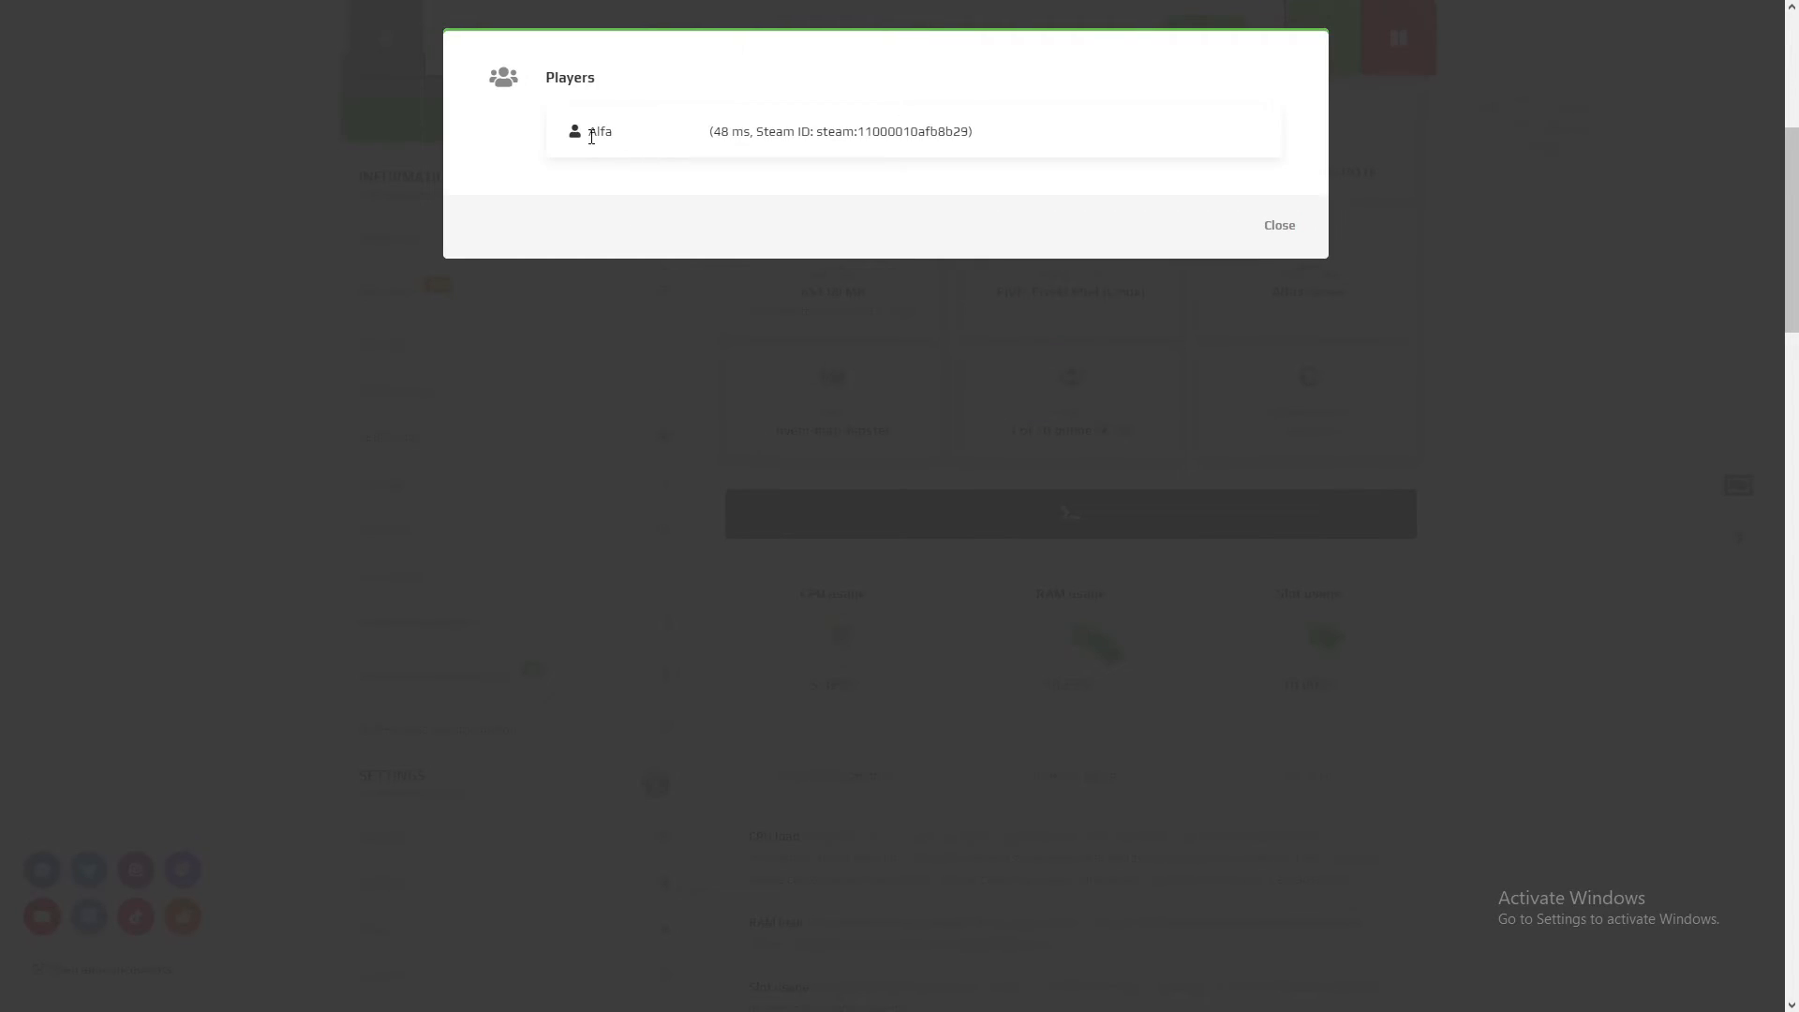
drag(766, 126, 816, 134)
click(966, 148)
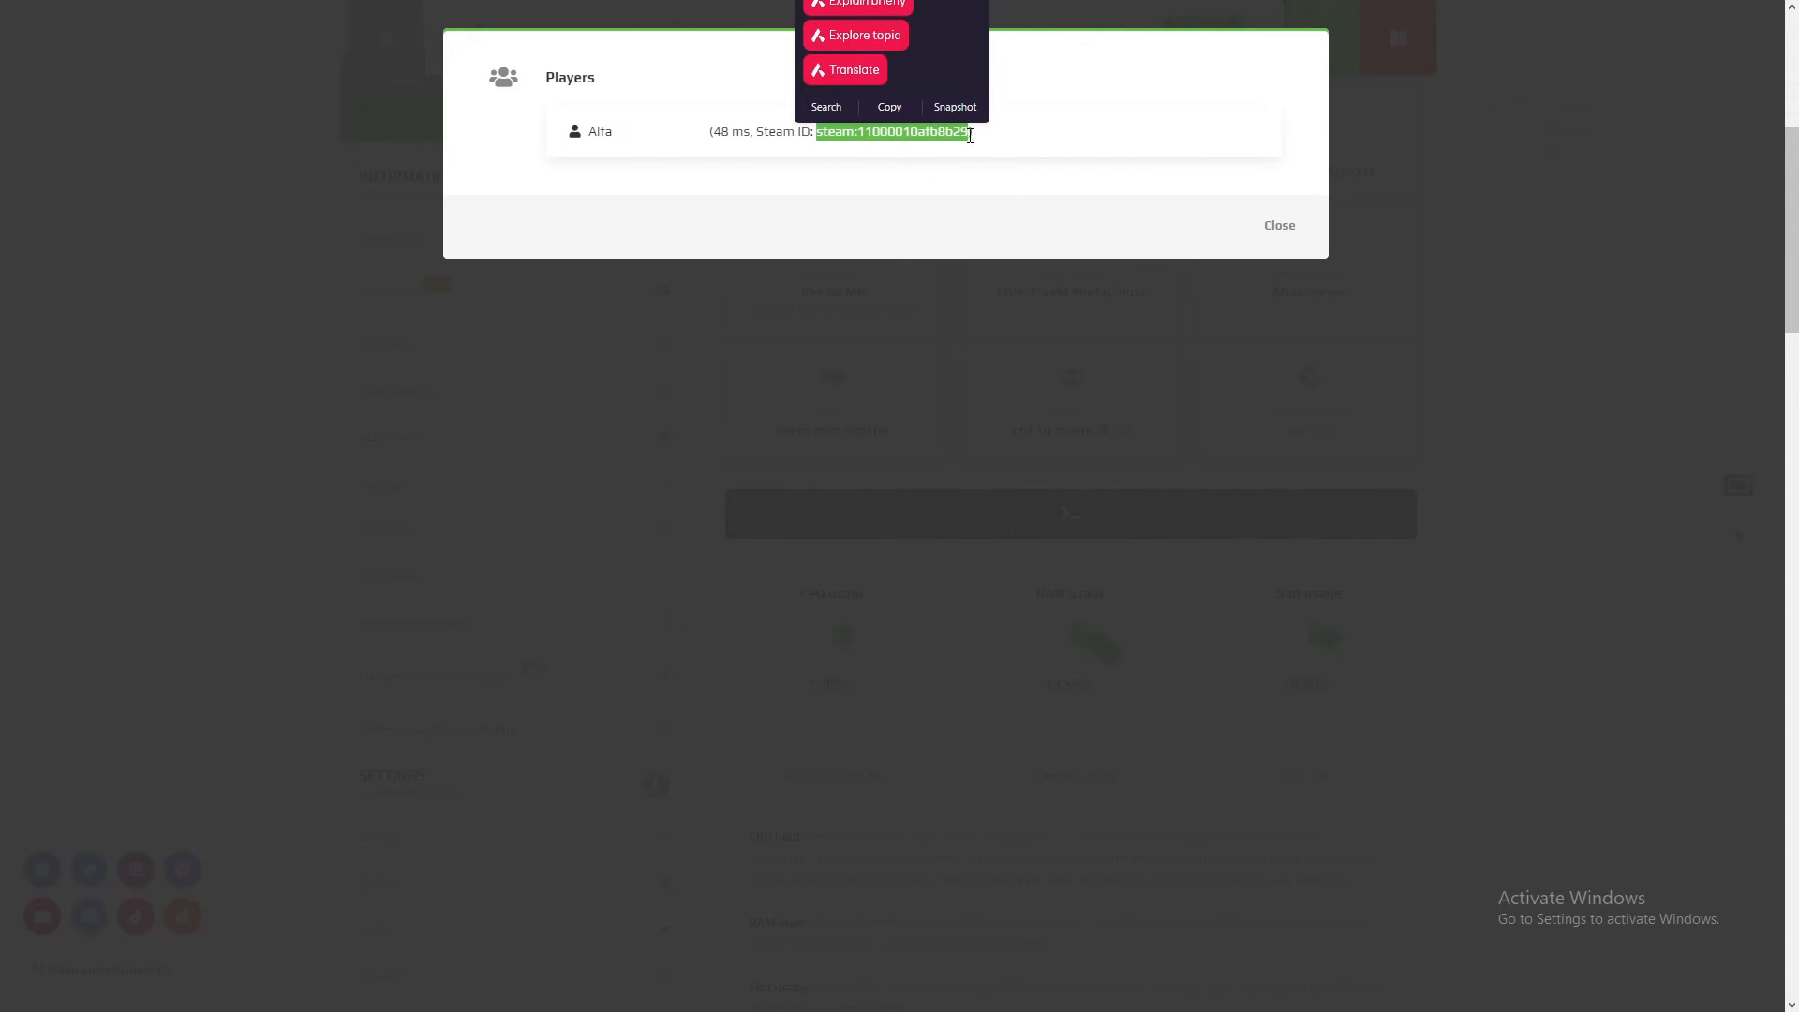
click(1498, 391)
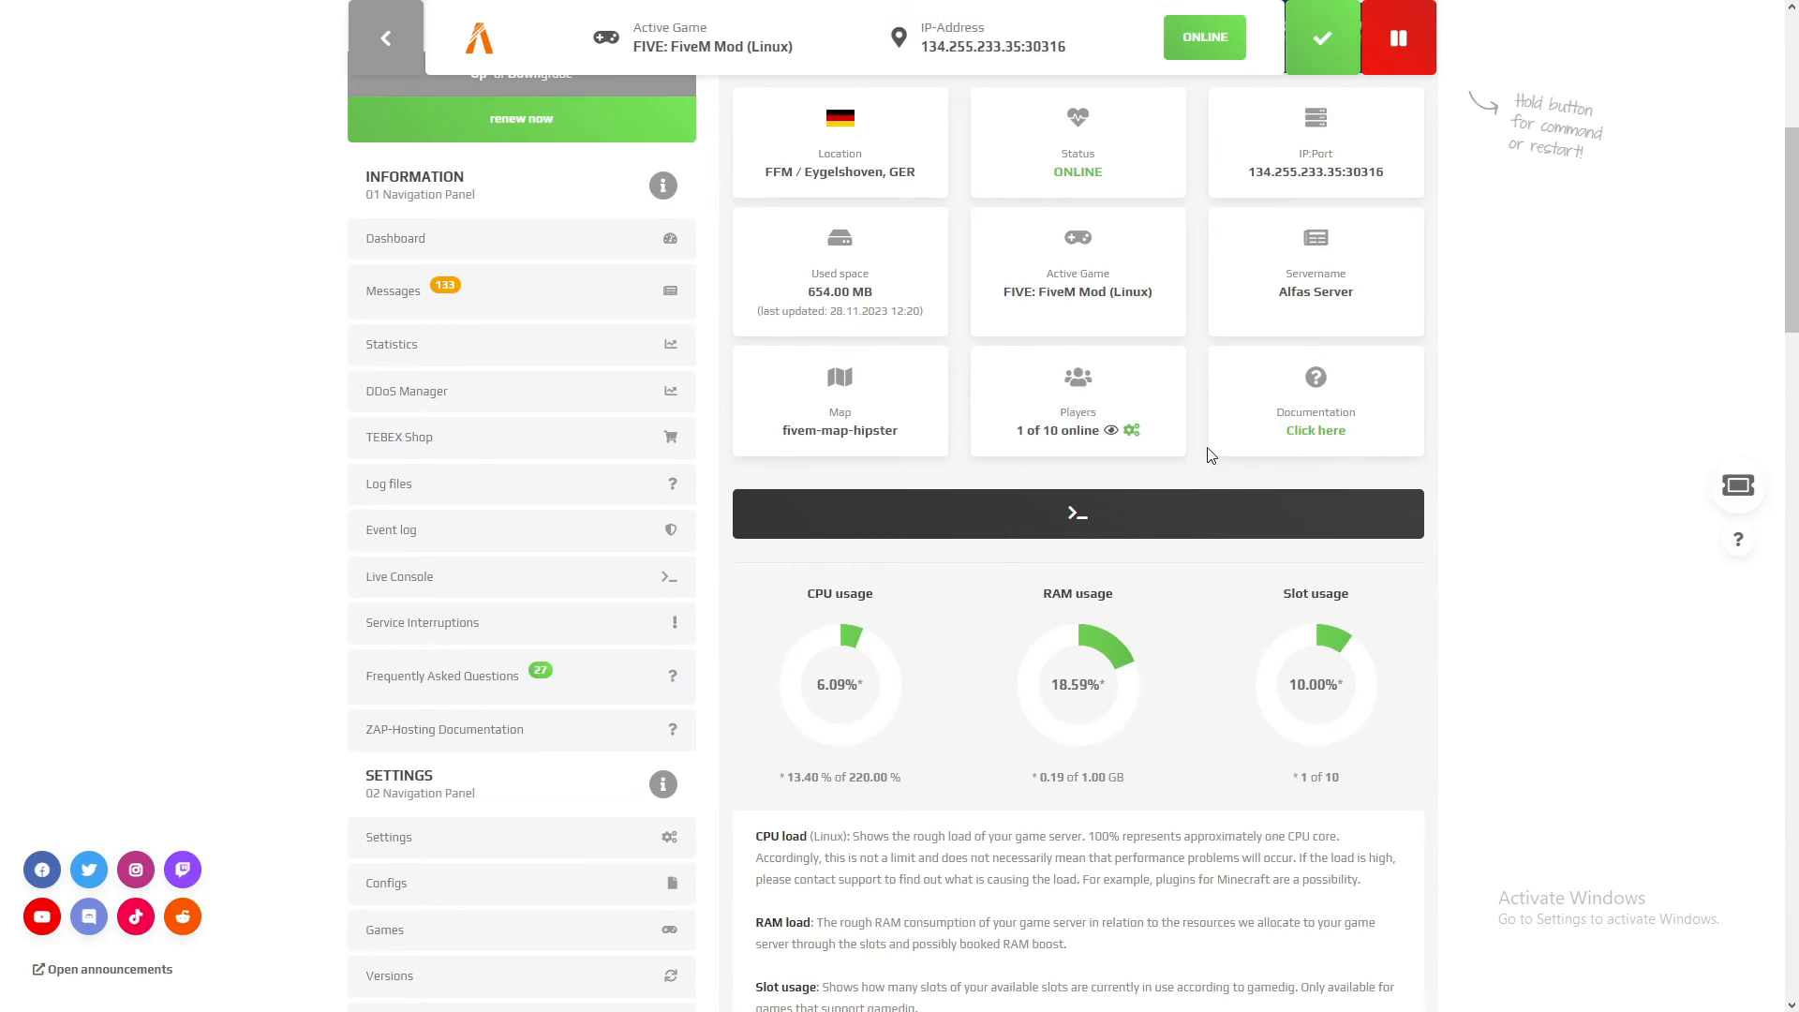
scroll(1211, 456, up, 6)
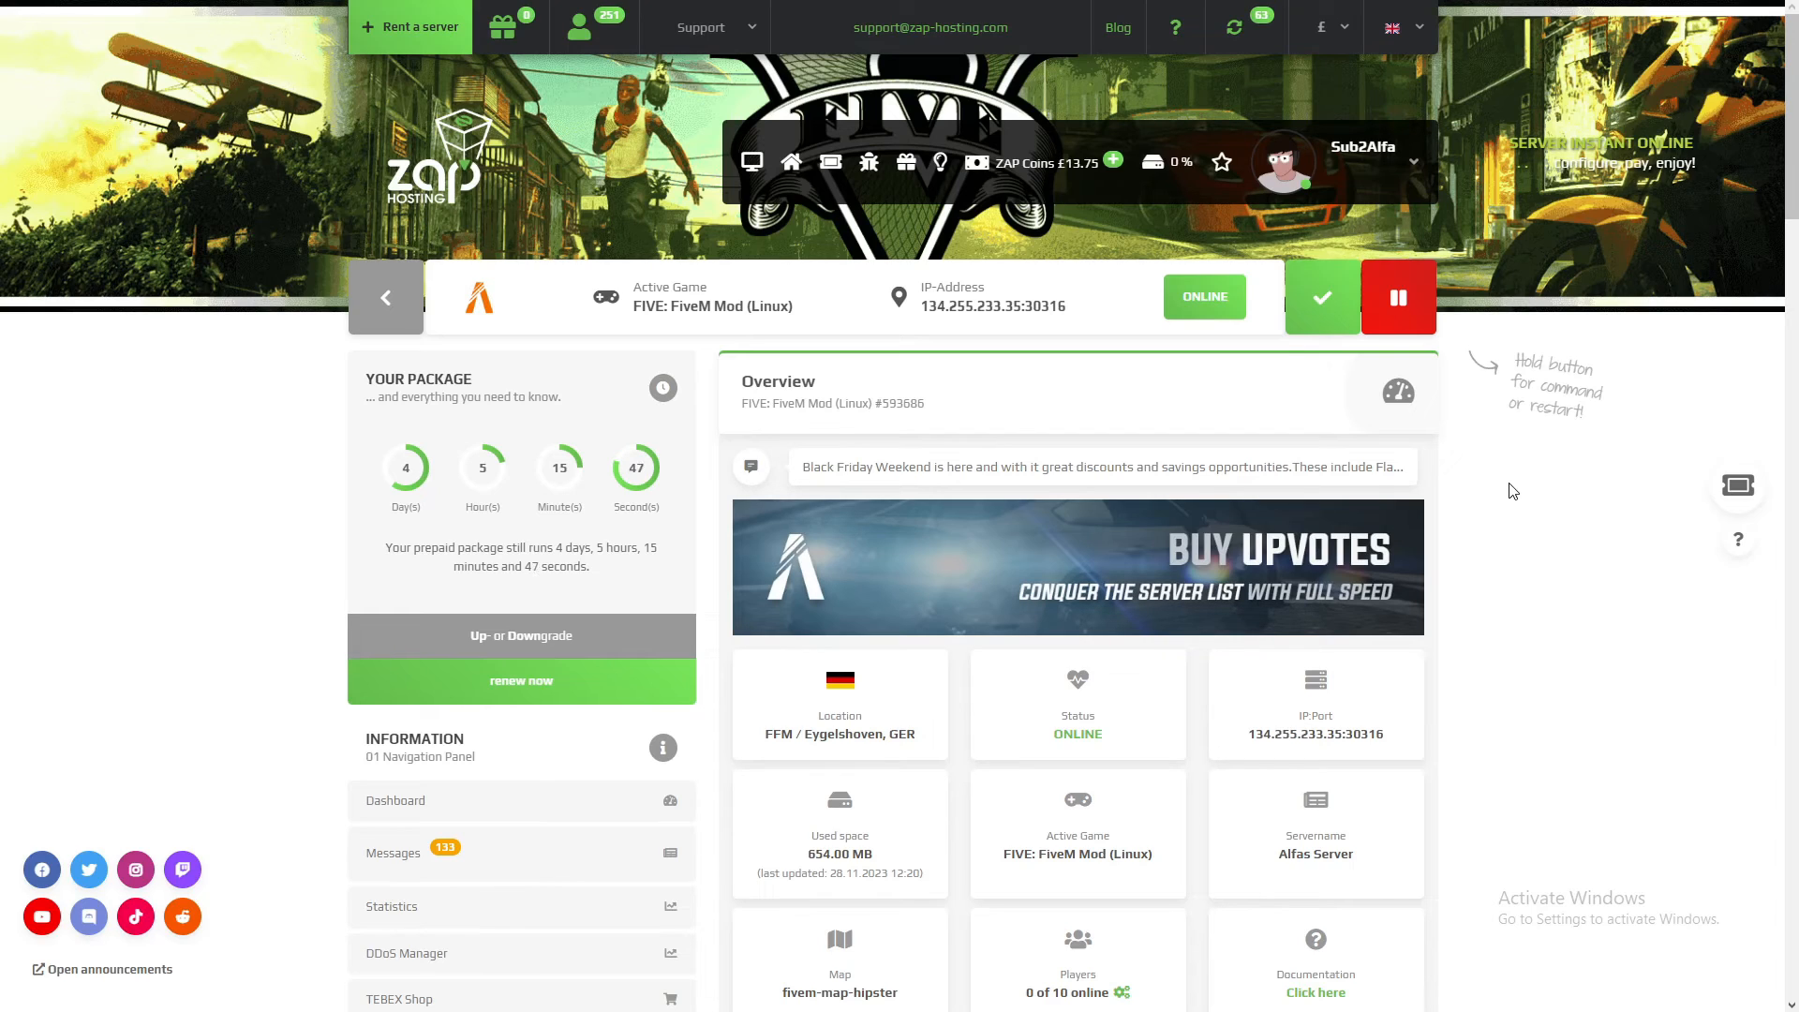
scroll(704, 495, down, 3)
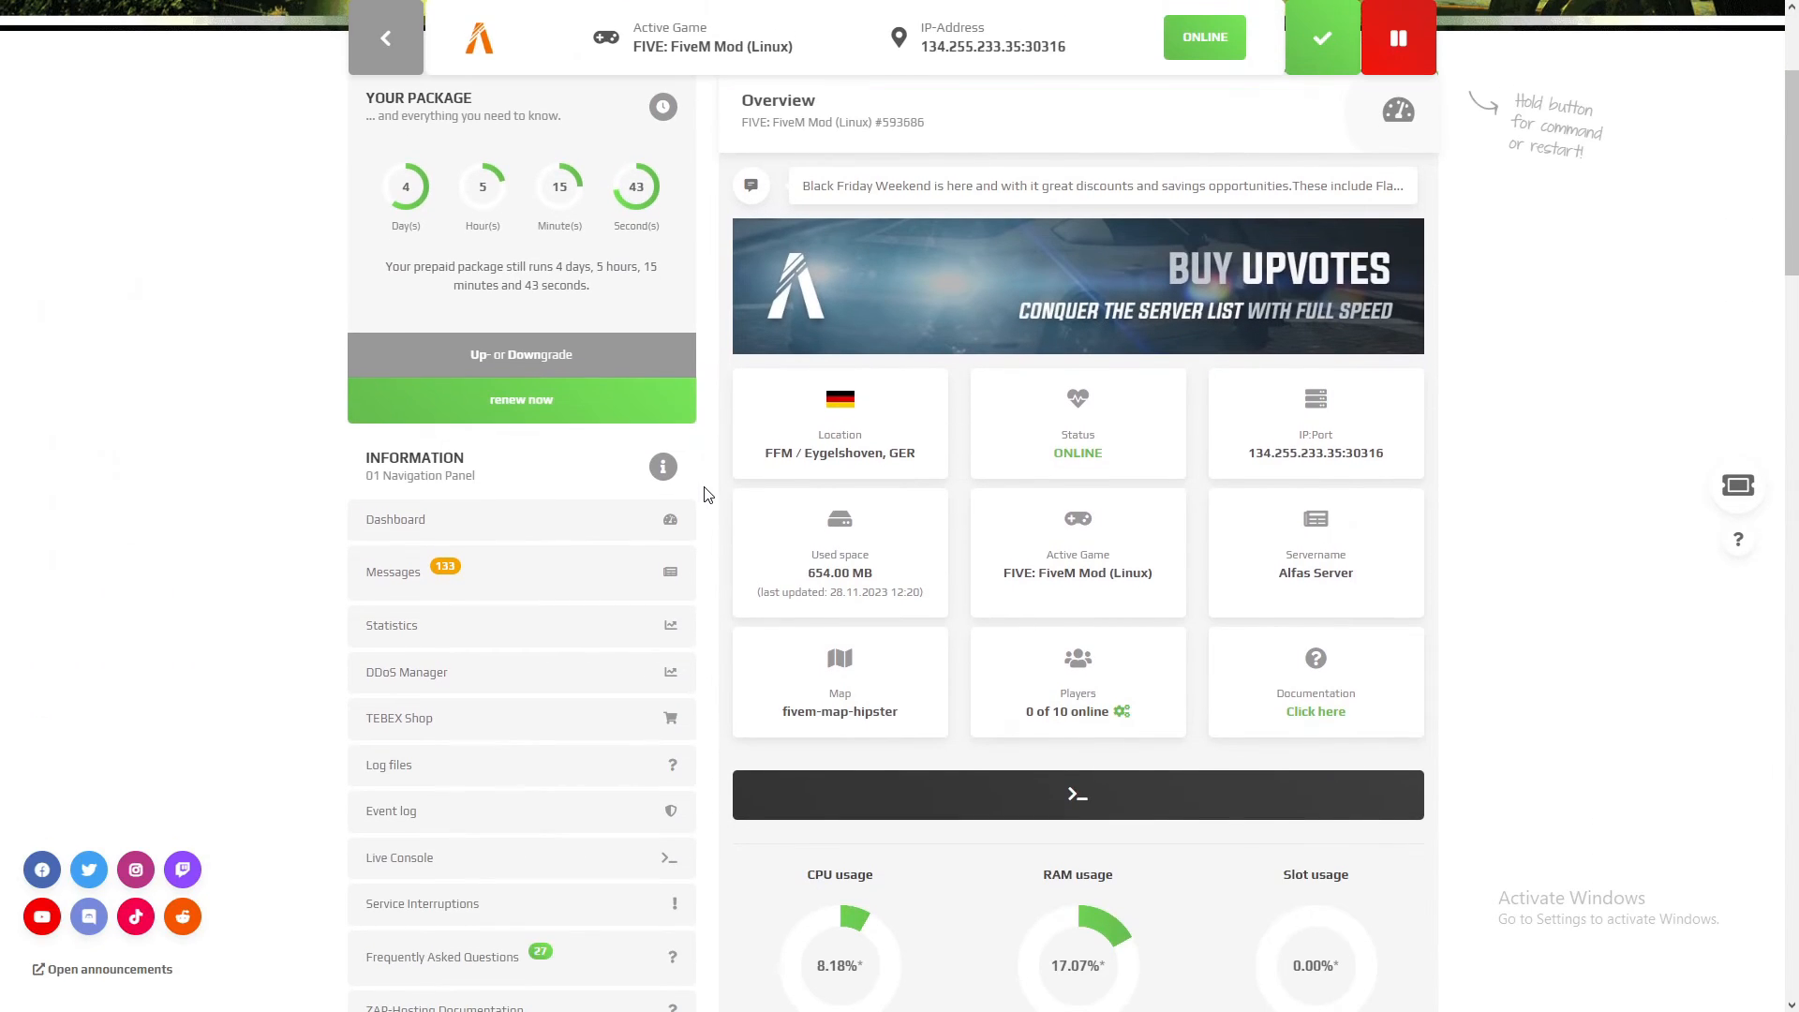
scroll(705, 495, down, 2)
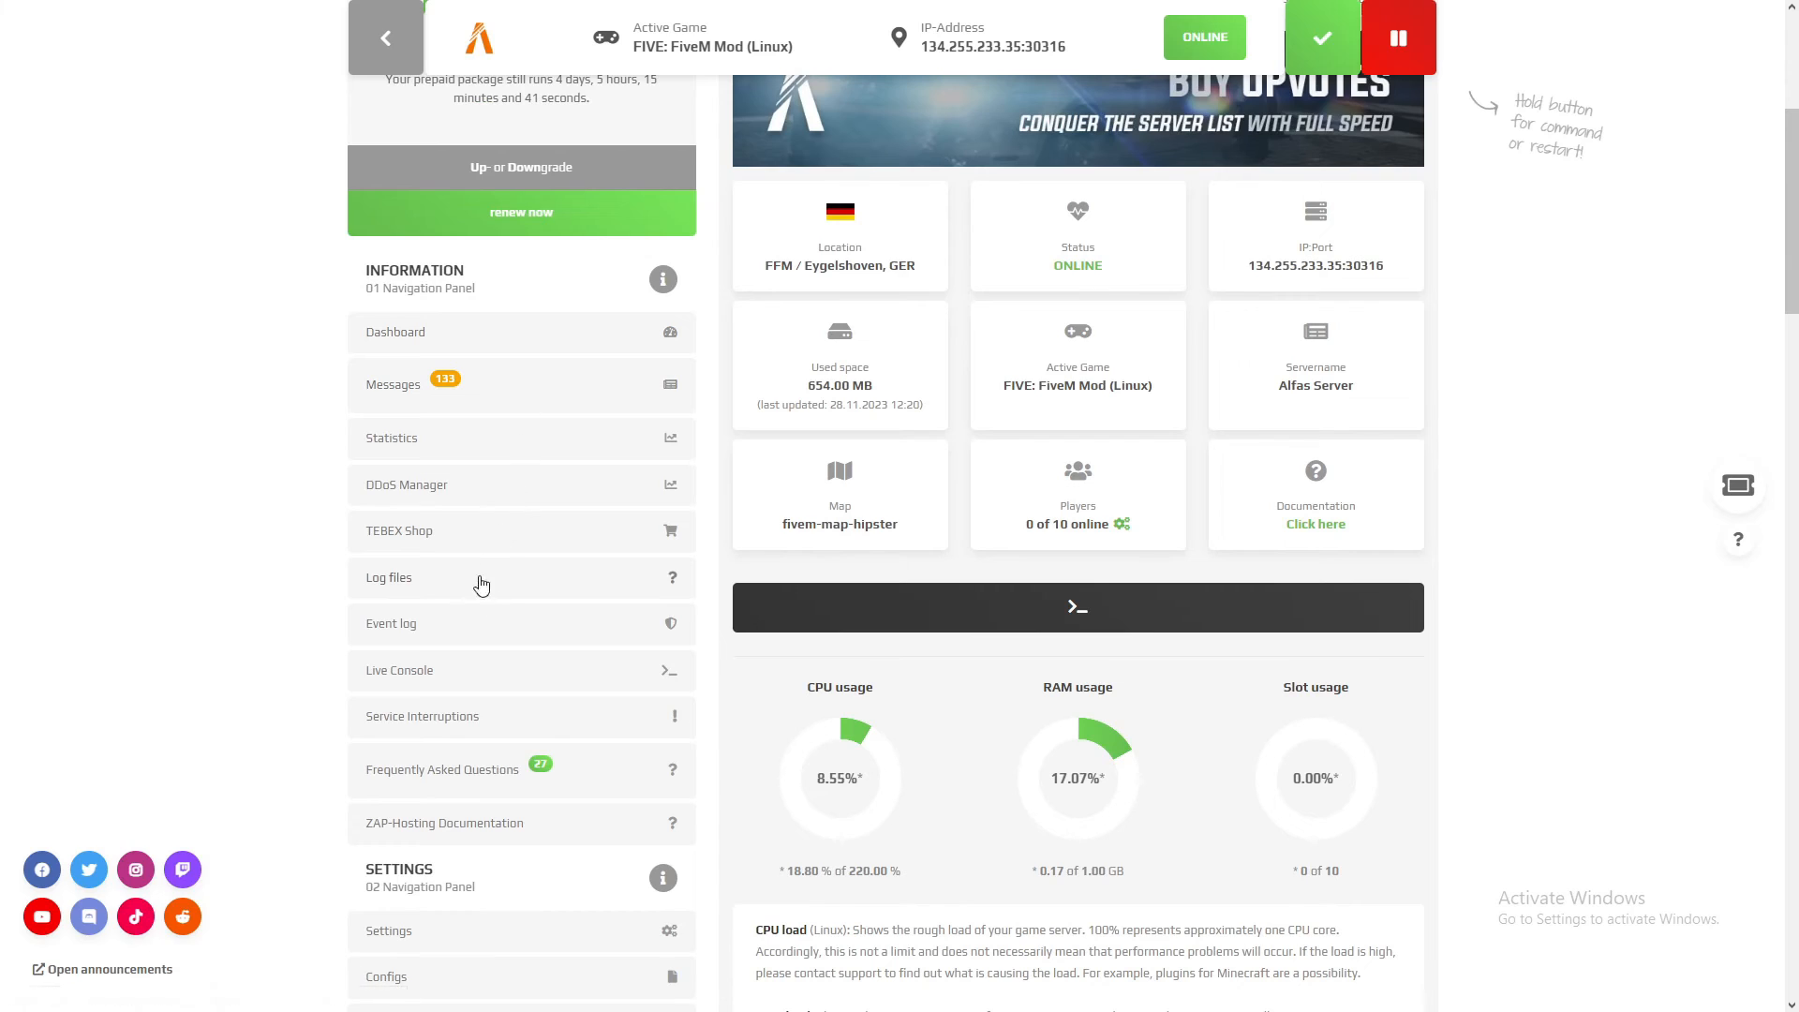
scroll(481, 586, down, 4)
scroll(290, 643, down, 4)
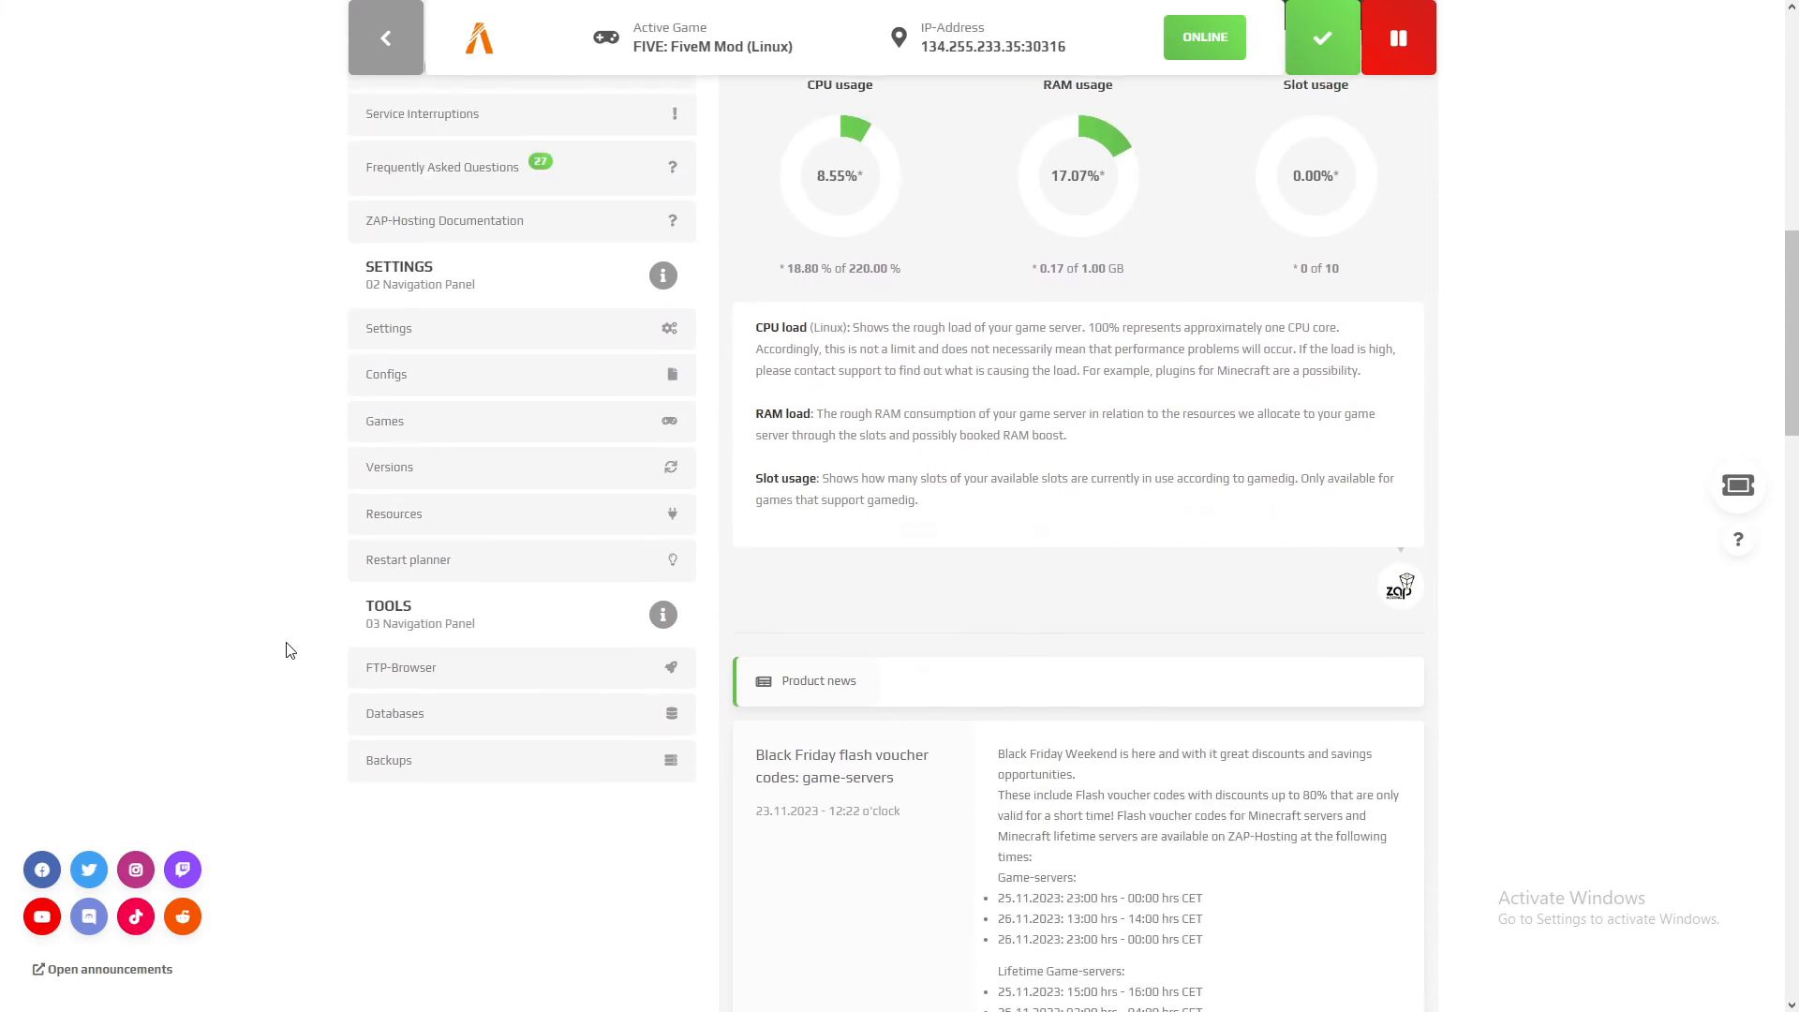
scroll(282, 747, up, 12)
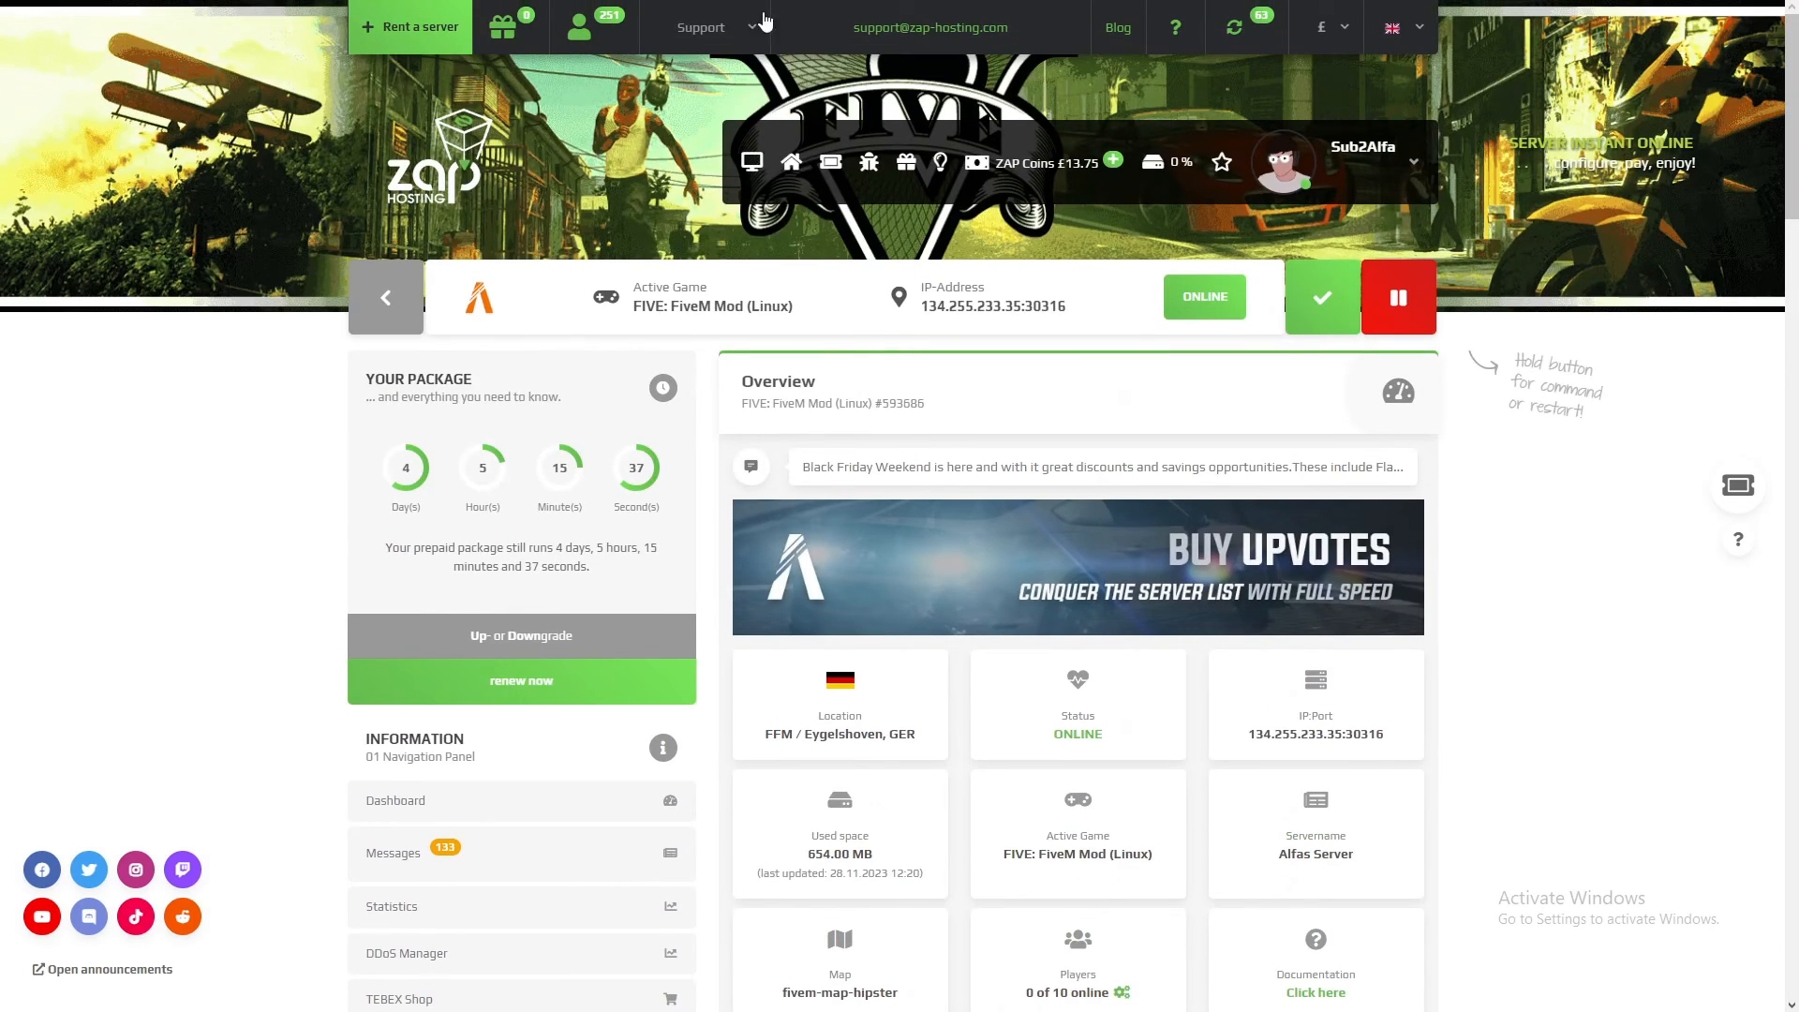